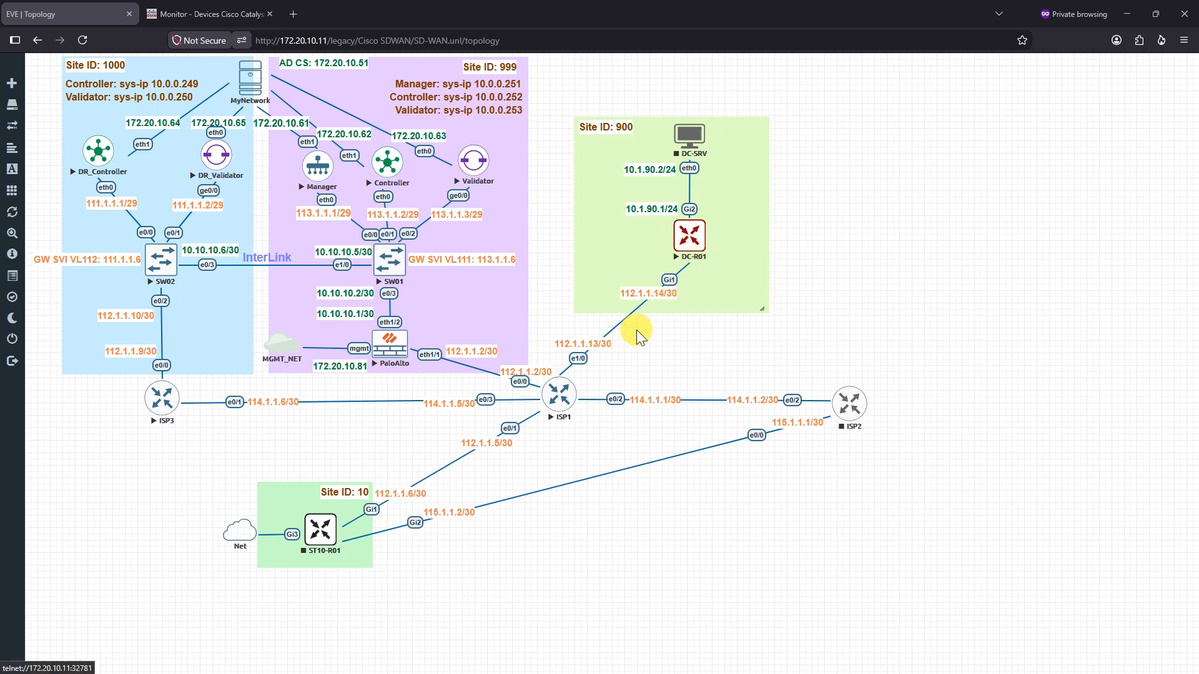
Review the EVE-NG lab topology, then go to the Catalyst SD-WAN Monitor Devices page
{"action": "left_click", "coordinate": [750, 360]}
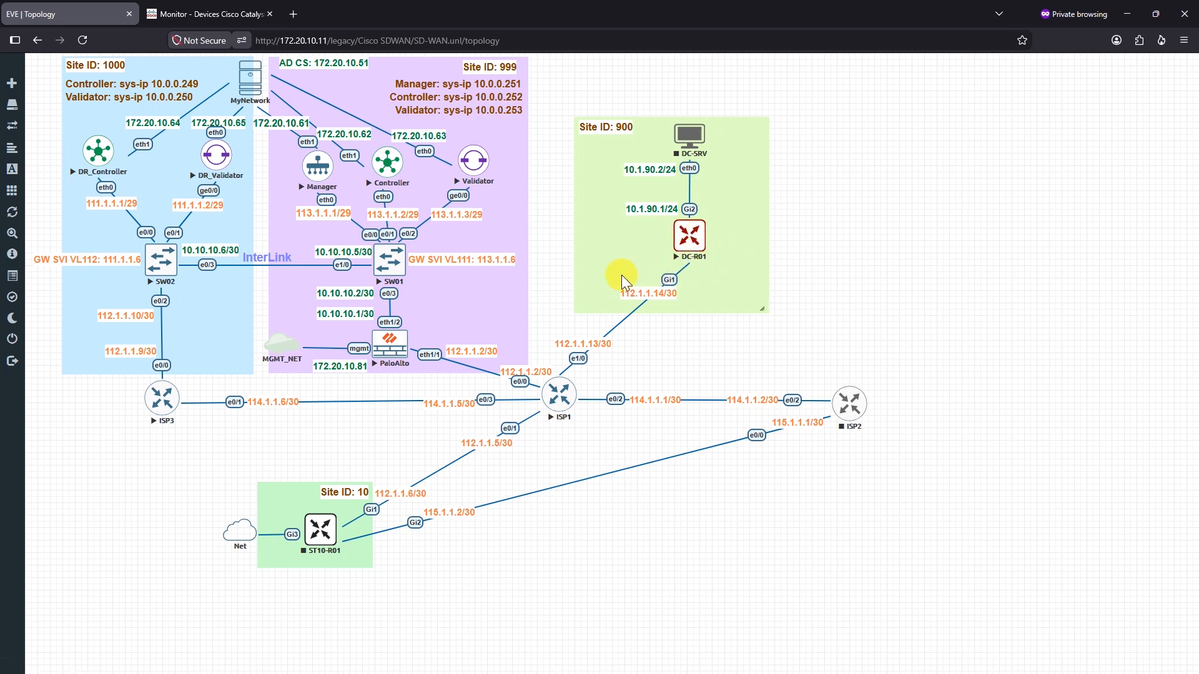
{"action": "left_click", "coordinate": [198, 17]}
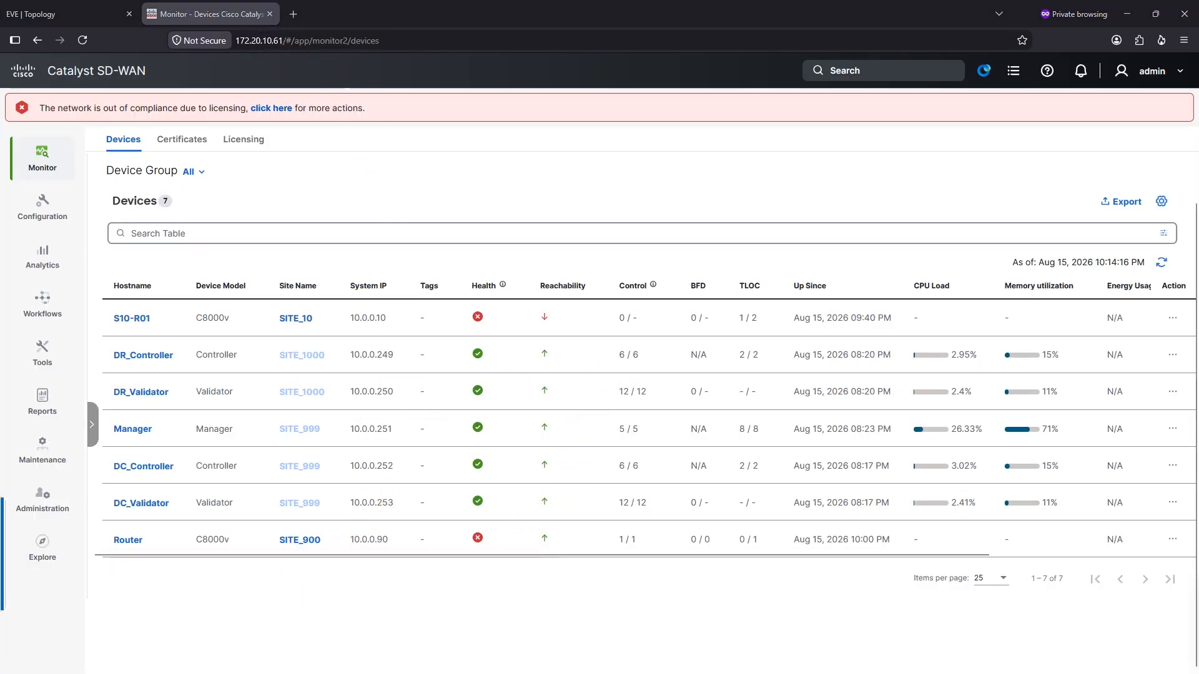
Switch to the MobaXterm session for DC-R01 at its Router# prompt
{"action": "key", "text": "alt+Tab"}
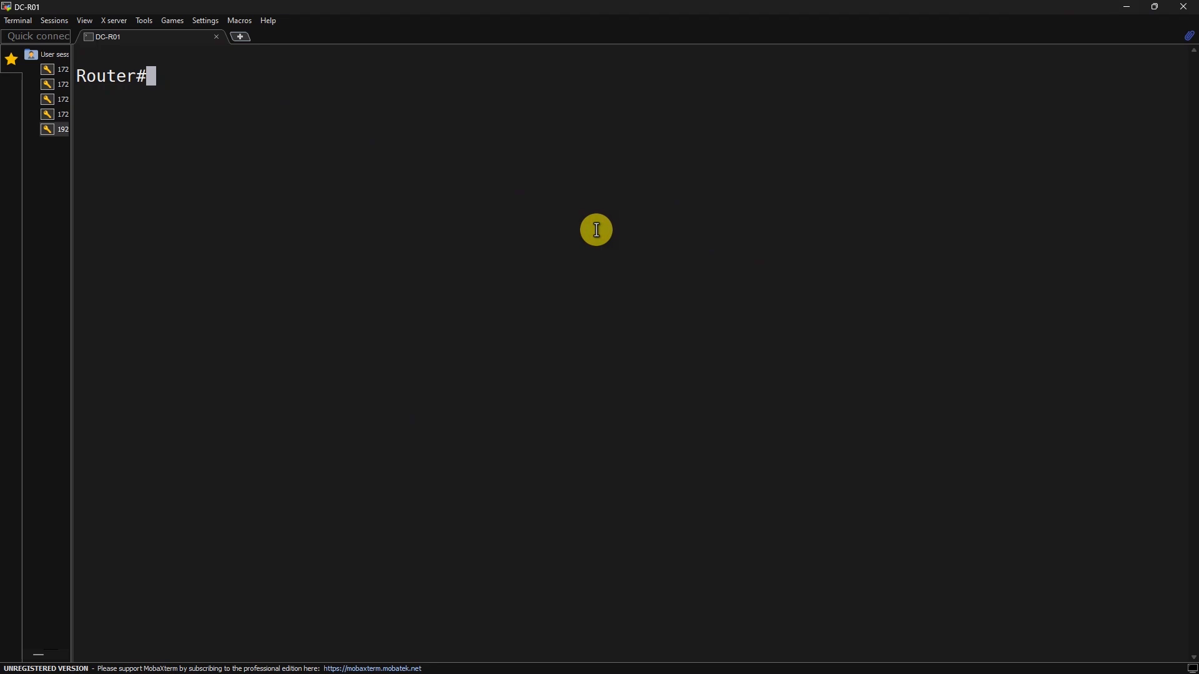
Run 'show sdwan control connections' on DC-R01 to confirm vBond and vManage connections
{"action": "type", "text": "show sdwan contrl"}
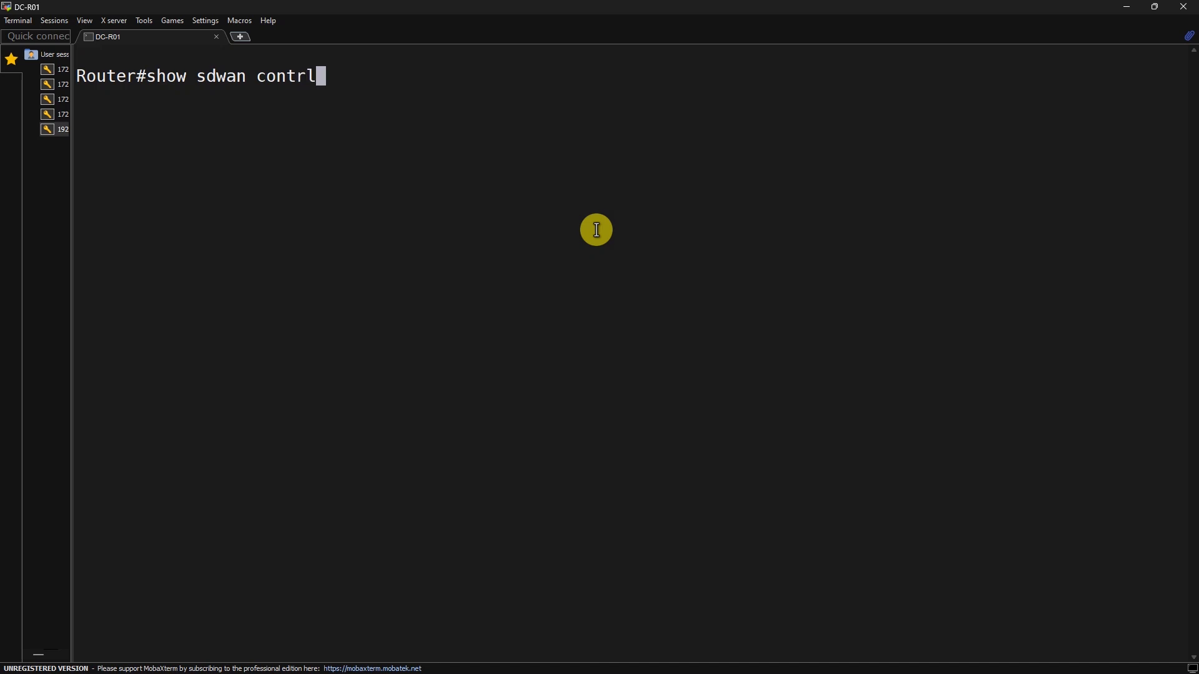
{"action": "key", "text": "Tab"}
{"action": "type", "text": "c"}
{"action": "key", "text": "BackSpace"}
{"action": "key", "text": "BackSpace"}
{"action": "type", "text": "ol co"}
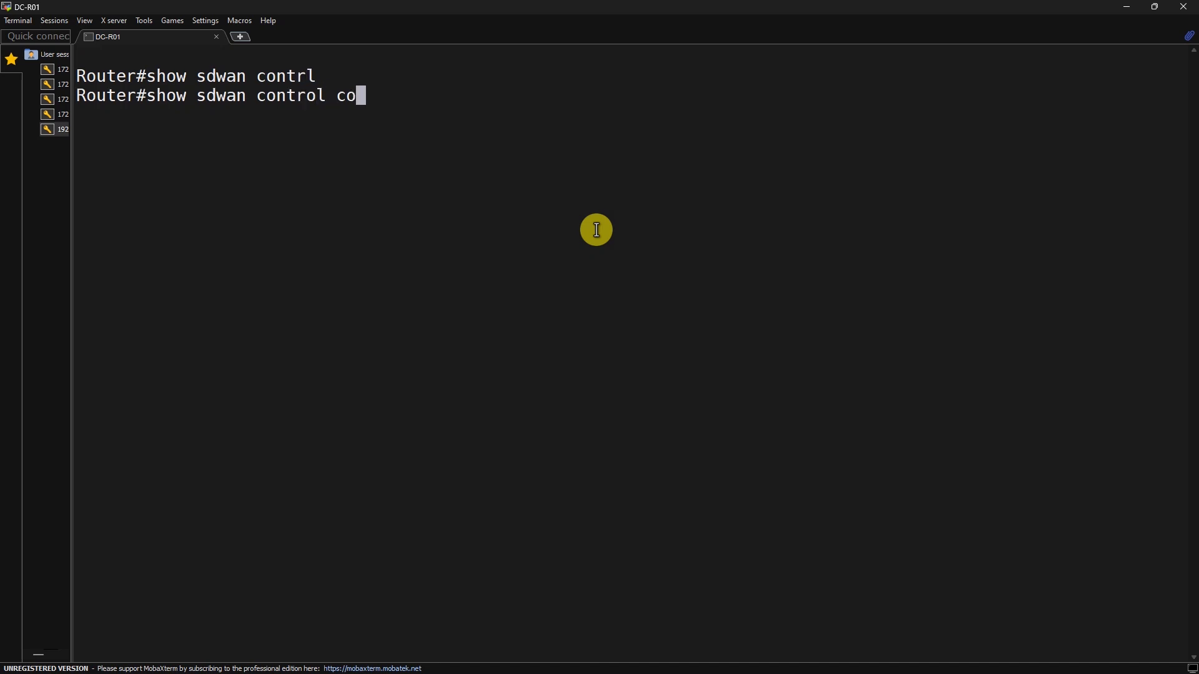
{"action": "type", "text": "n"}
{"action": "key", "text": "Tab"}
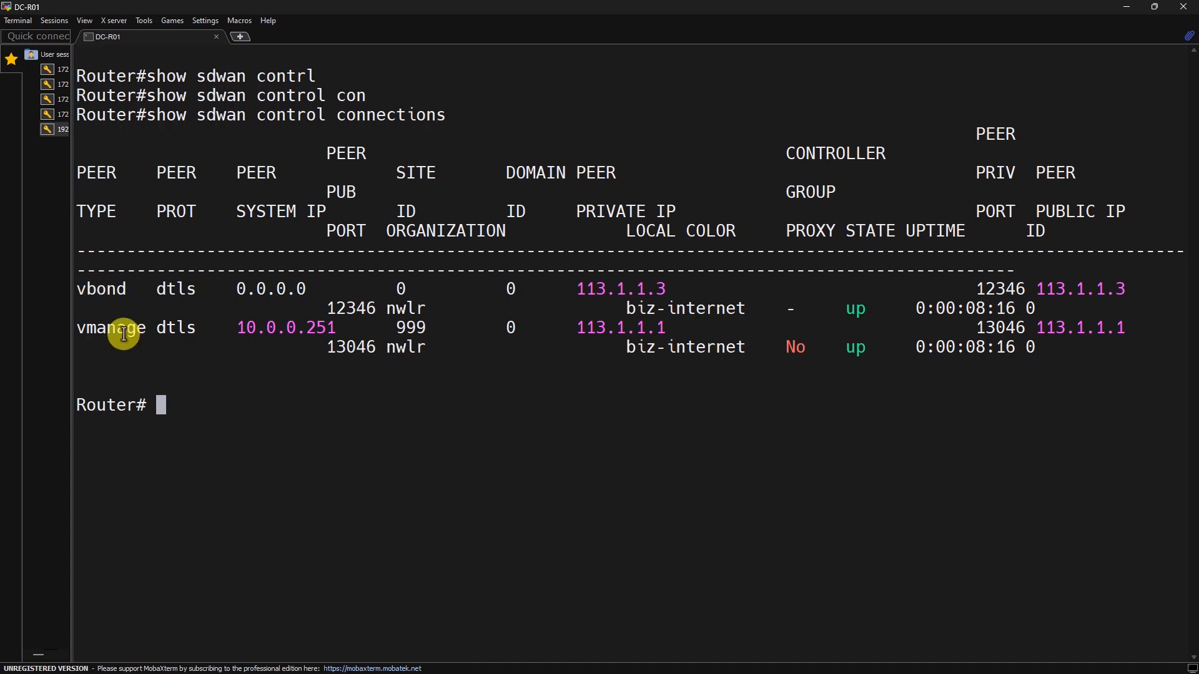
Page through 'sh sdwan run', highlighting the site 900 system block and Gi1 112.1.1.14
{"action": "type", "text": "sh run"}
{"action": "key", "text": "BackSpace"}
{"action": "key", "text": "BackSpace"}
{"action": "key", "text": "BackSpace"}
{"action": "key", "text": "BackSpace"}
{"action": "type", "text": "sdw"}
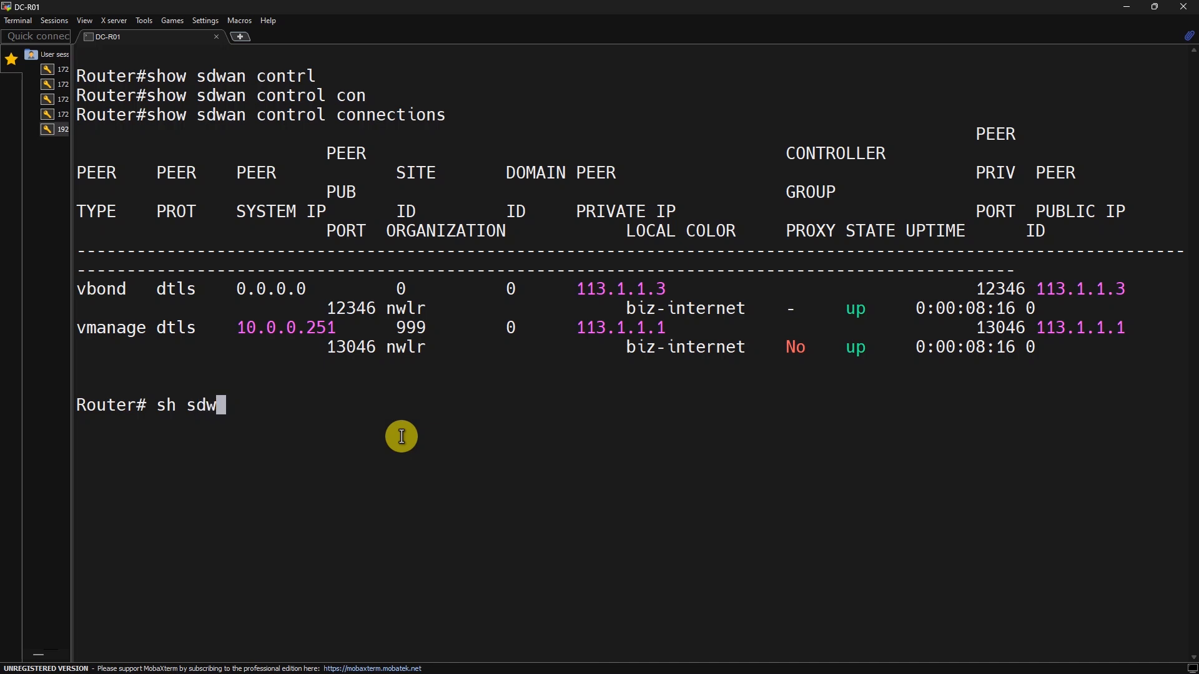
{"action": "type", "text": "an run"}
{"action": "key", "text": "Return"}
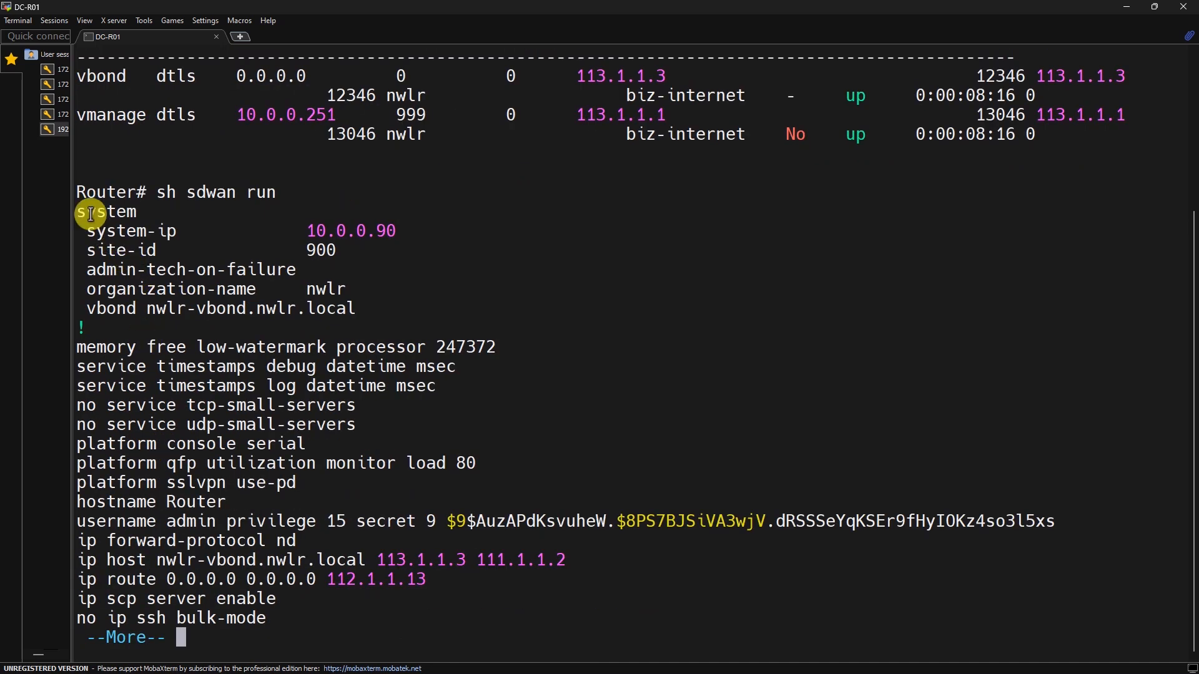
{"action": "left_click_drag", "start_coordinate": [82, 212], "coordinate": [362, 309]}
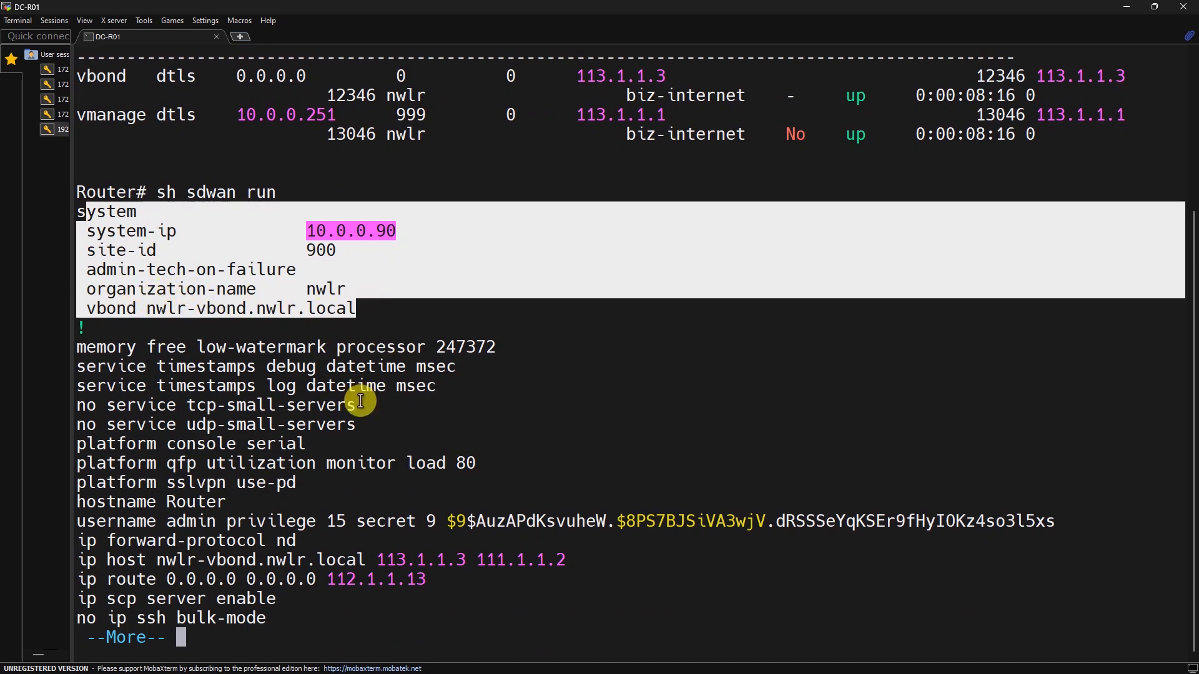
{"action": "key", "text": "space"}
{"action": "scroll", "coordinate": [318, 295], "scroll_direction": "up", "scroll_amount": 1}
{"action": "scroll", "coordinate": [354, 421], "scroll_direction": "down", "scroll_amount": 1}
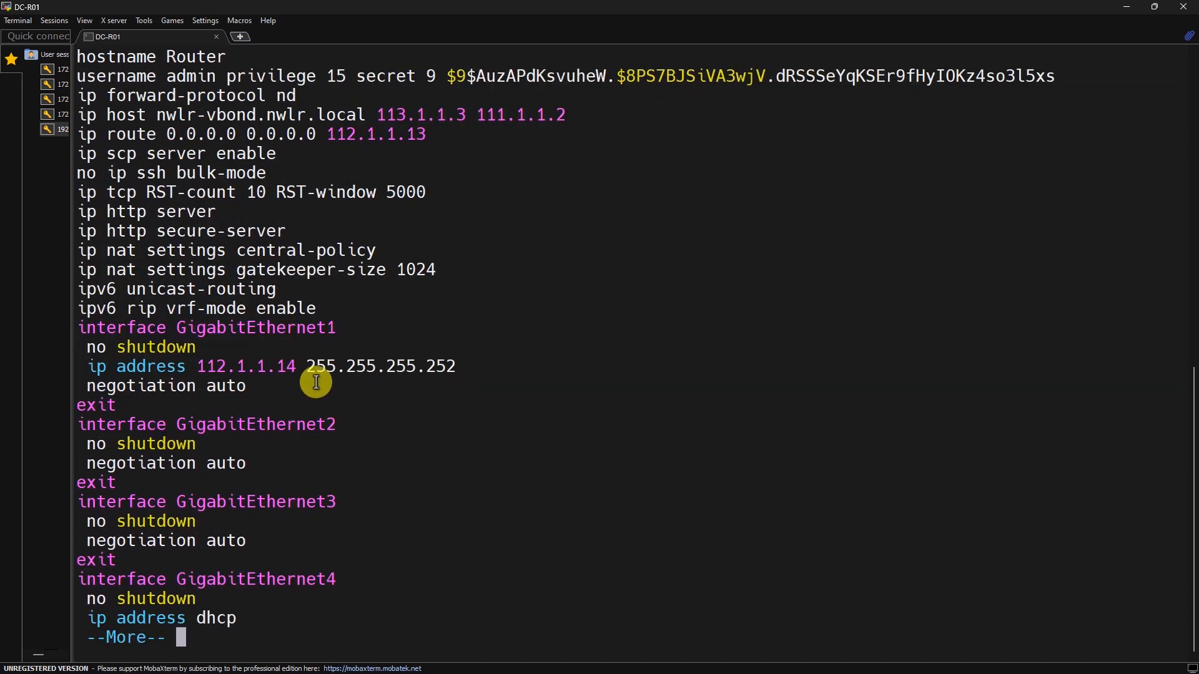
{"action": "left_click_drag", "start_coordinate": [97, 328], "coordinate": [321, 387]}
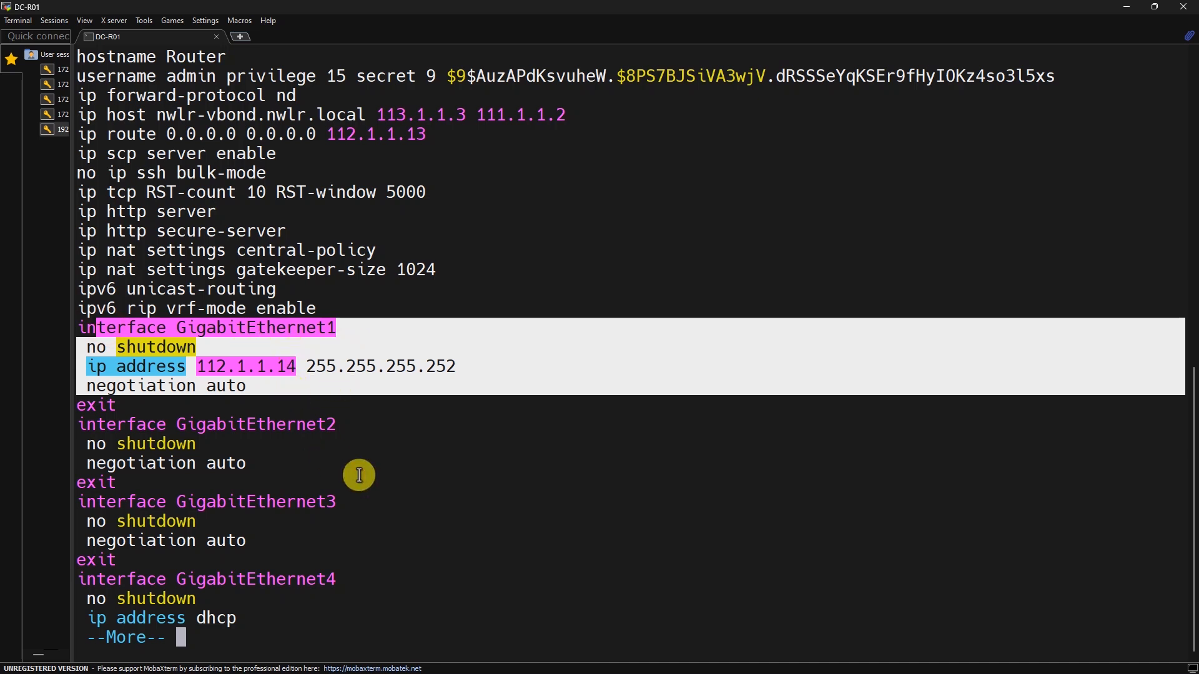
{"action": "key", "text": "space"}
{"action": "left_click", "coordinate": [1124, 6]}
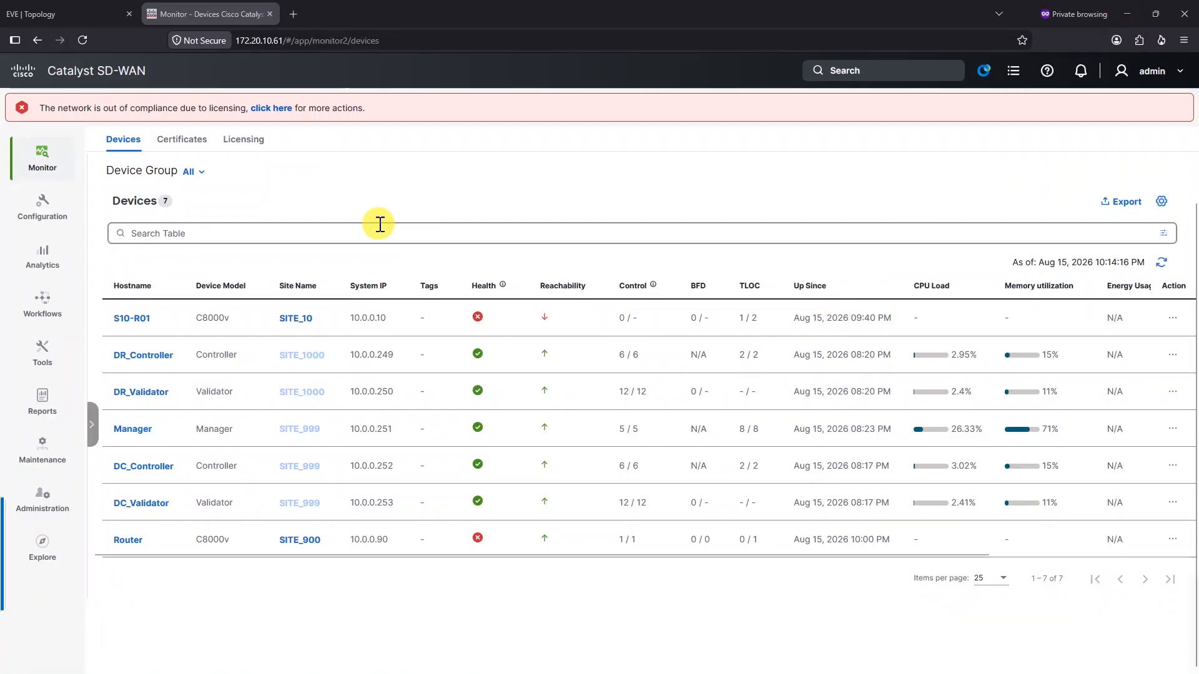
Open the Configuration menu panel from the left navigation bar
{"action": "left_click", "coordinate": [37, 153]}
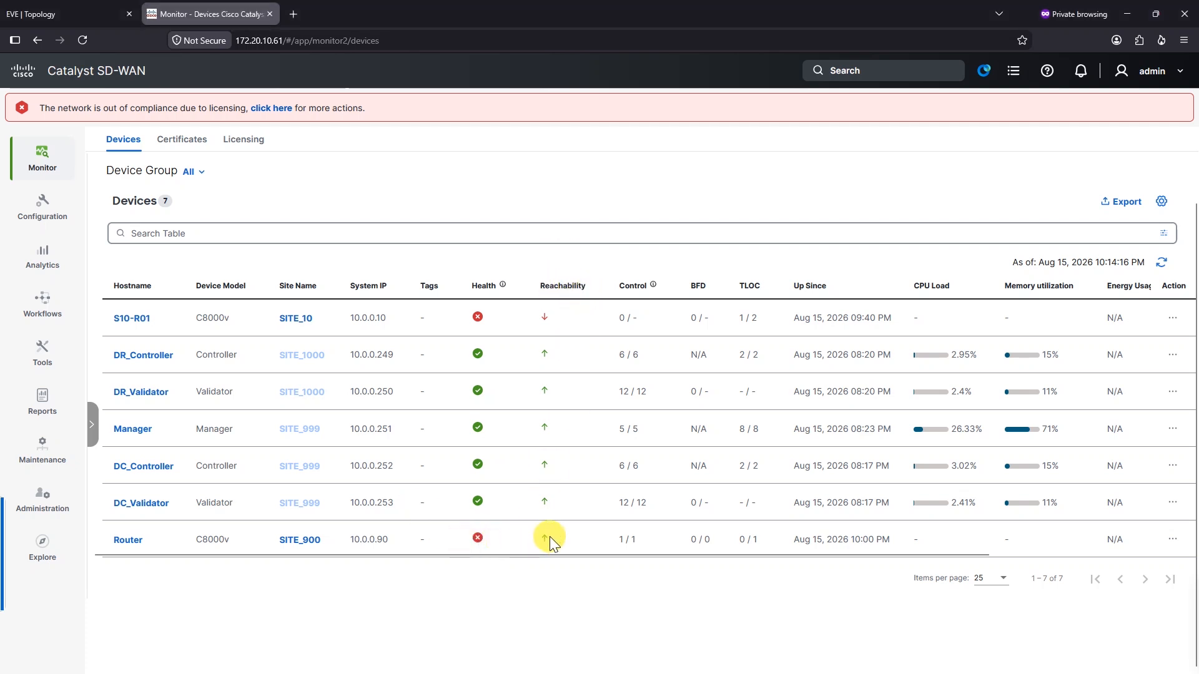
{"action": "left_click", "coordinate": [39, 207]}
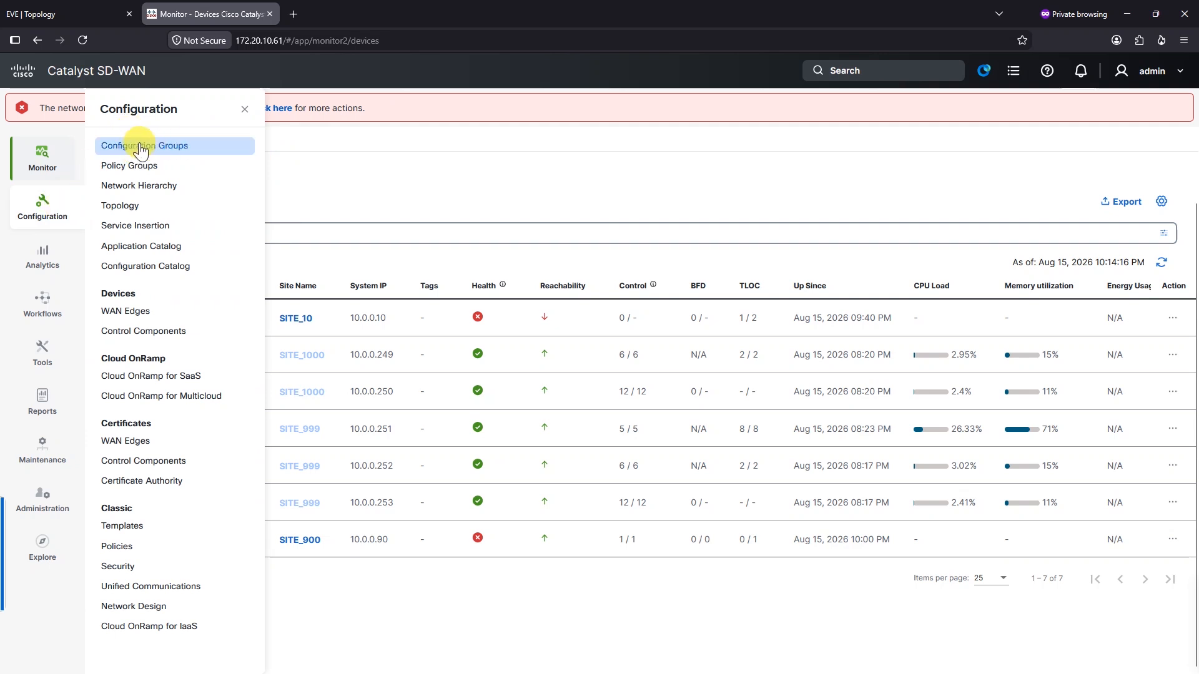
Open Configuration Groups, switch to the System Profile tab, and choose Create Profile
{"action": "left_click", "coordinate": [188, 152]}
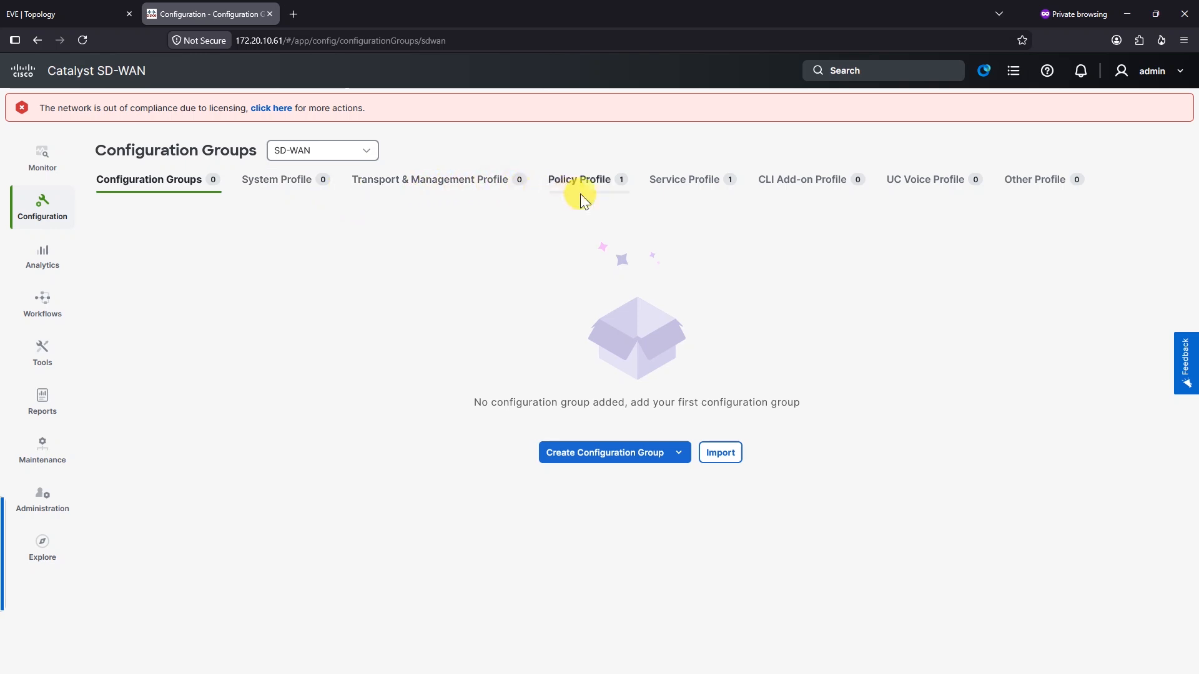
{"action": "left_click", "coordinate": [443, 281]}
{"action": "left_click", "coordinate": [303, 254]}
{"action": "left_click", "coordinate": [306, 185]}
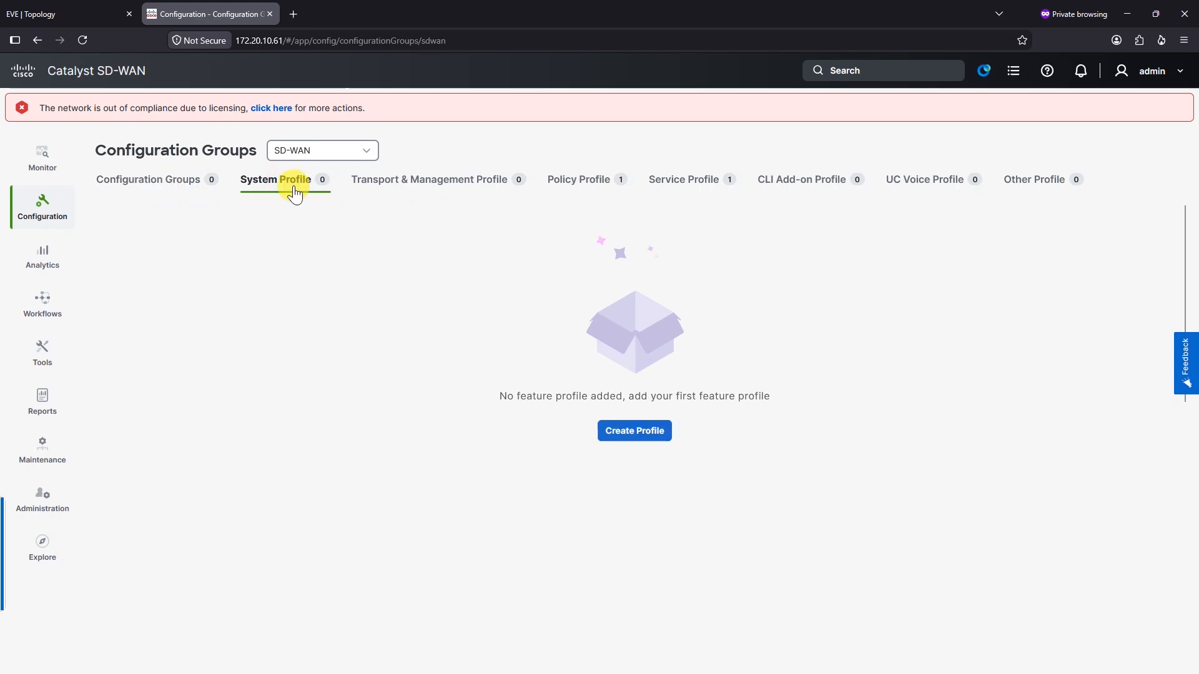
{"action": "left_click", "coordinate": [646, 445]}
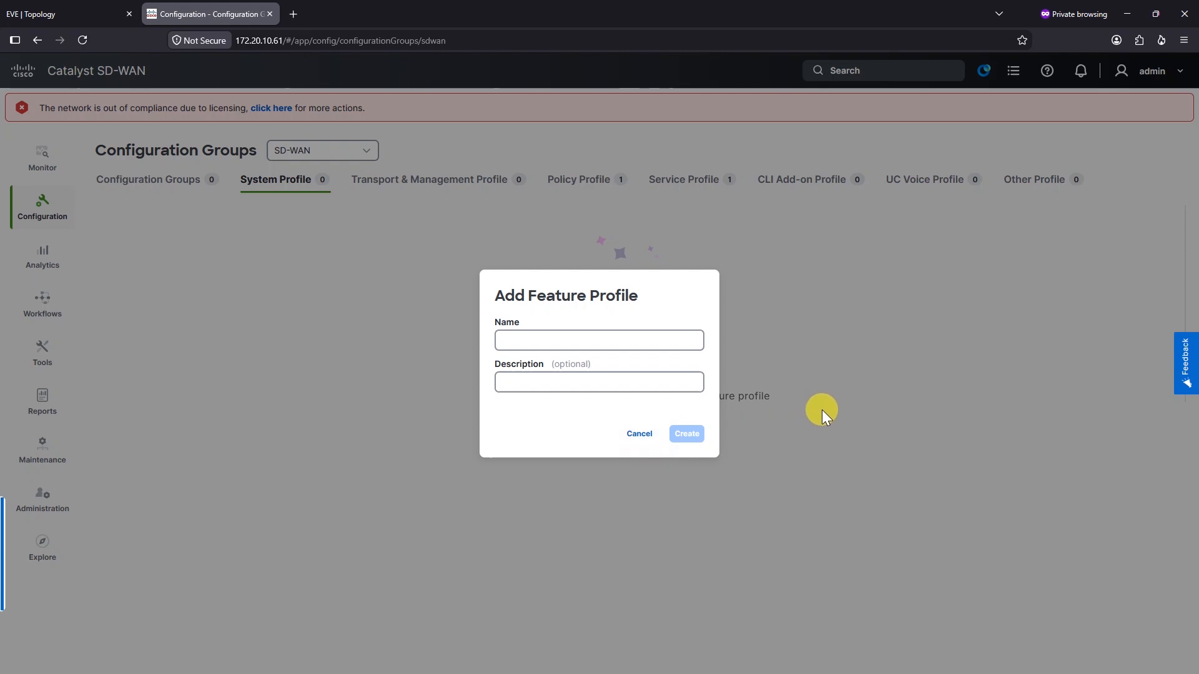
Name the new system profile DC-SYSTEM-PROF and create it
{"action": "left_click", "coordinate": [626, 338]}
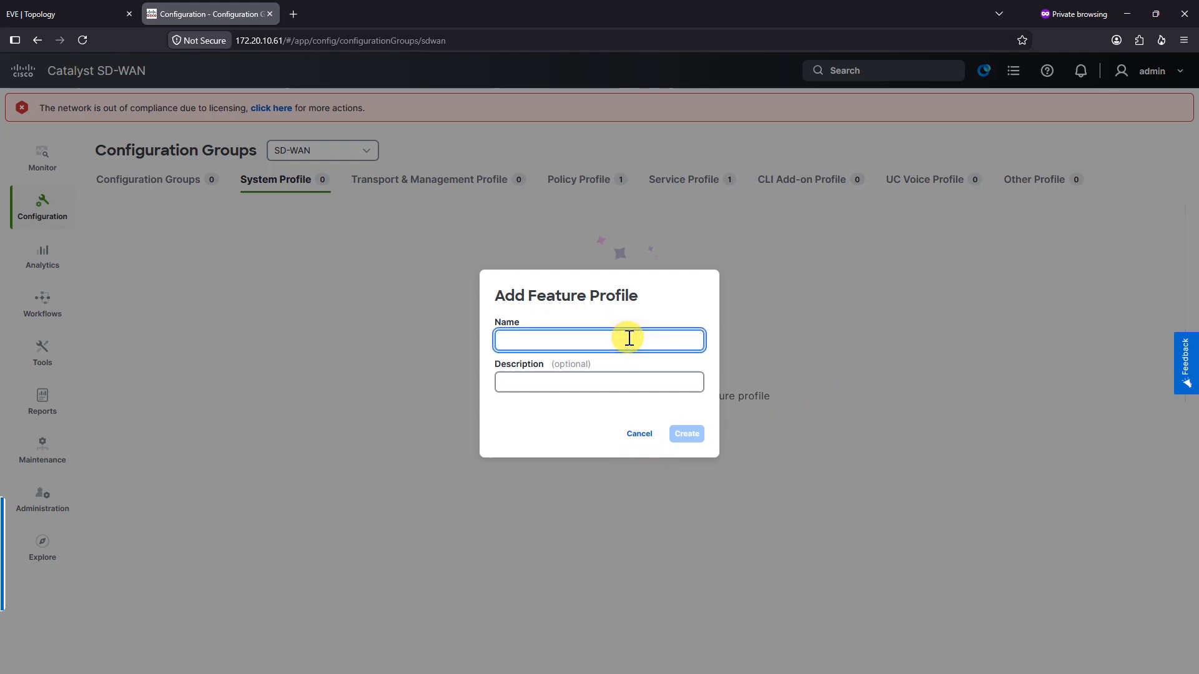
{"action": "type", "text": "DC-SYSTEM-PROF"}
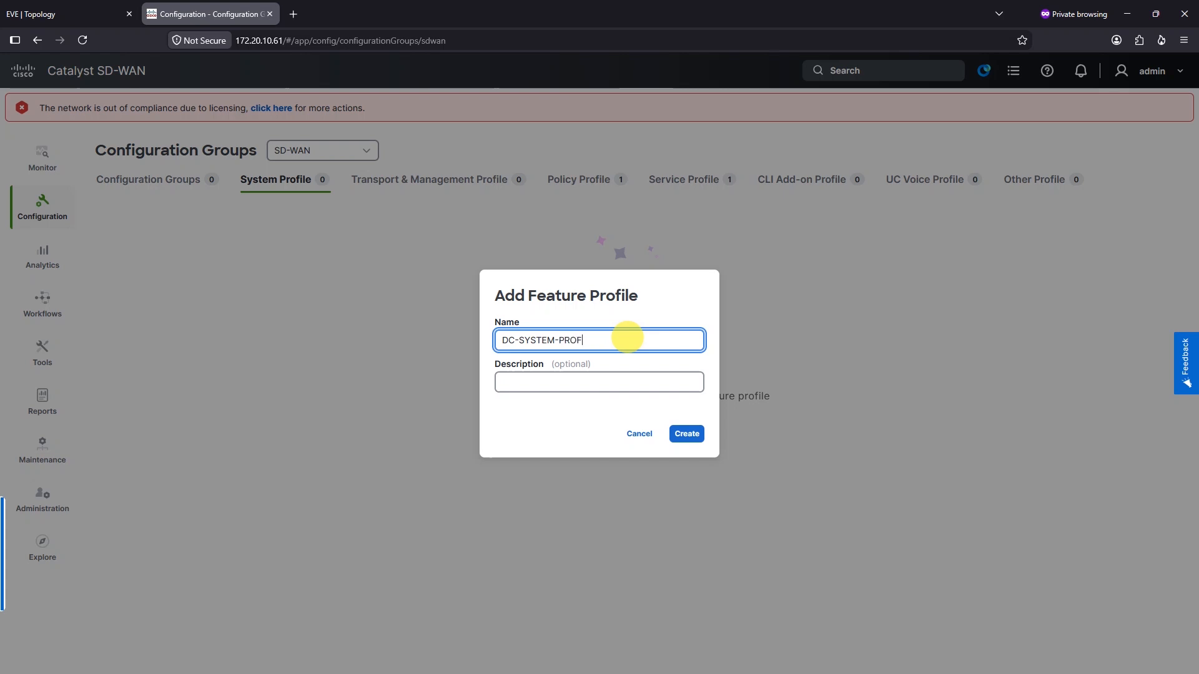
{"action": "left_click", "coordinate": [687, 434]}
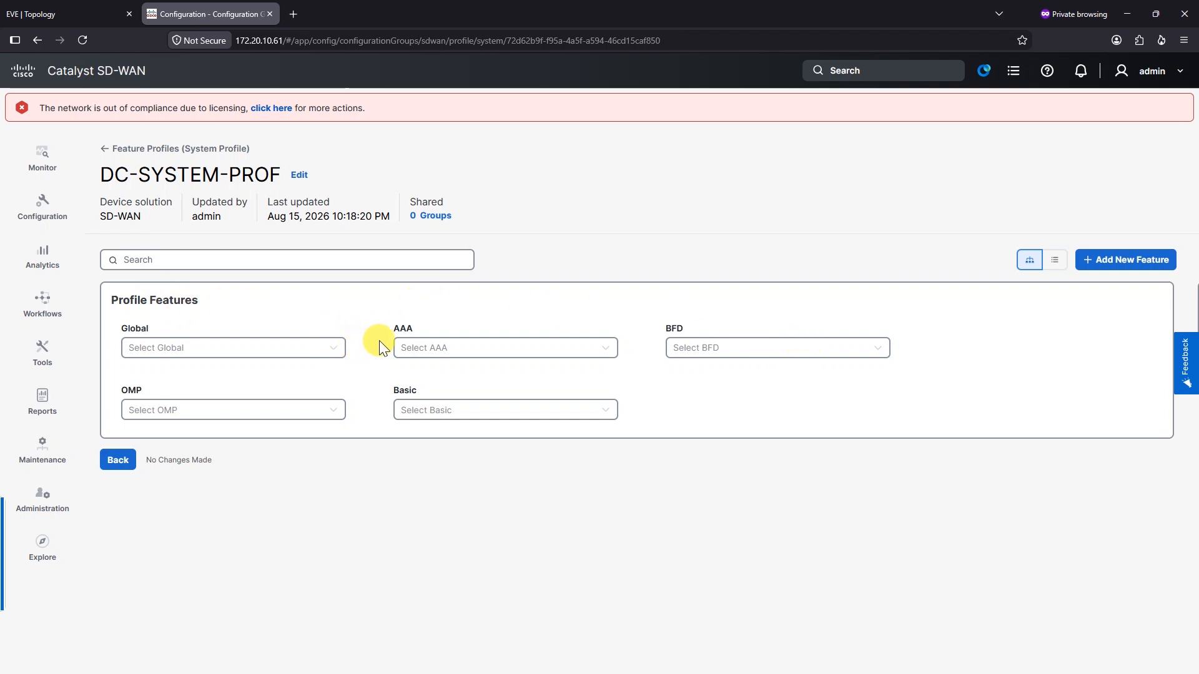
Browse the add-feature list, close it, then start a new Global feature
{"action": "left_click", "coordinate": [1141, 274]}
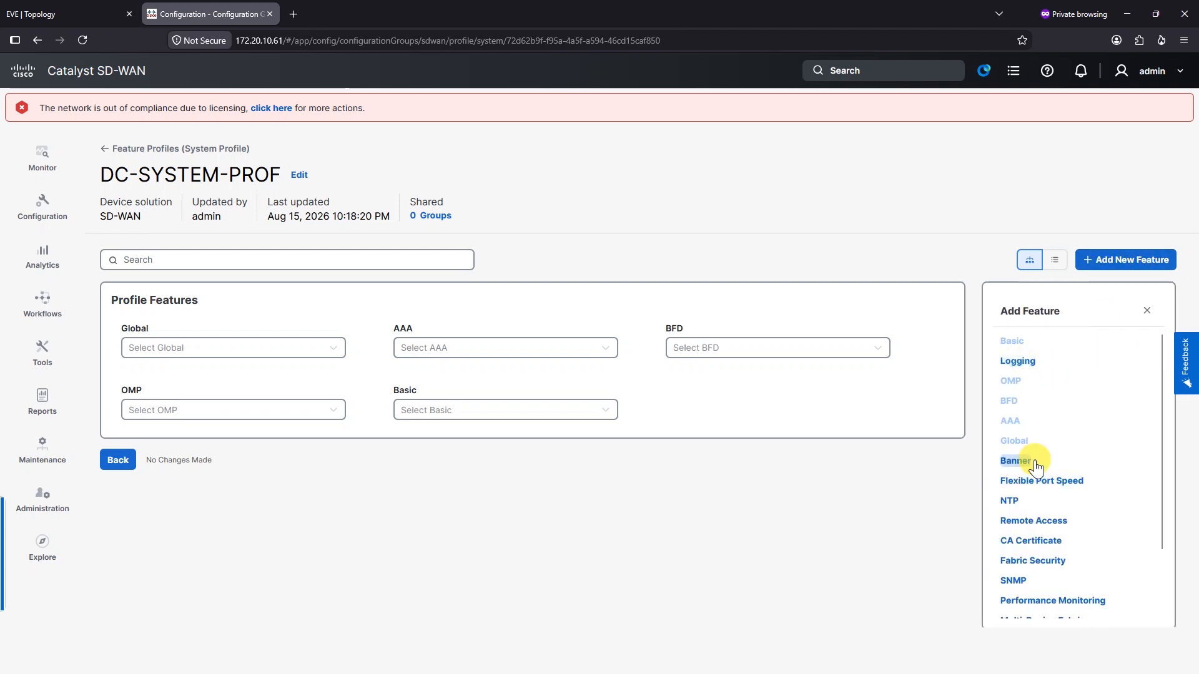
{"action": "scroll", "coordinate": [1062, 484], "scroll_direction": "down", "scroll_amount": 2}
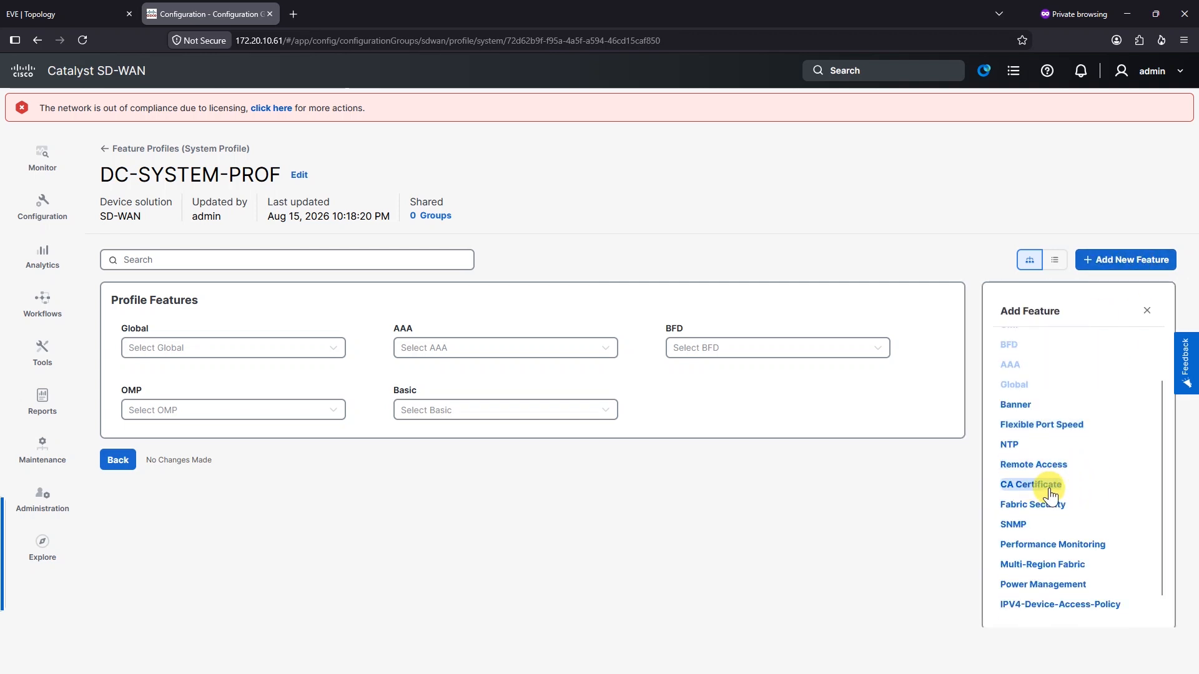
{"action": "scroll", "coordinate": [1049, 505], "scroll_direction": "down", "scroll_amount": 1}
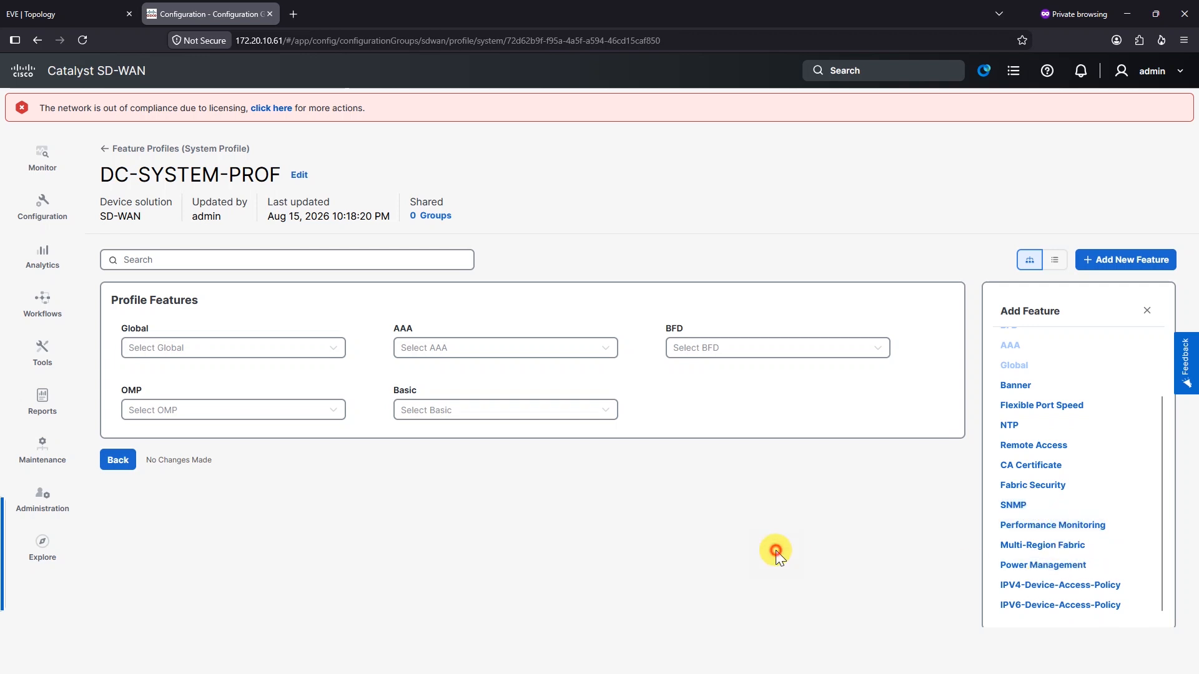
{"action": "left_click", "coordinate": [1147, 310]}
{"action": "left_click", "coordinate": [282, 349]}
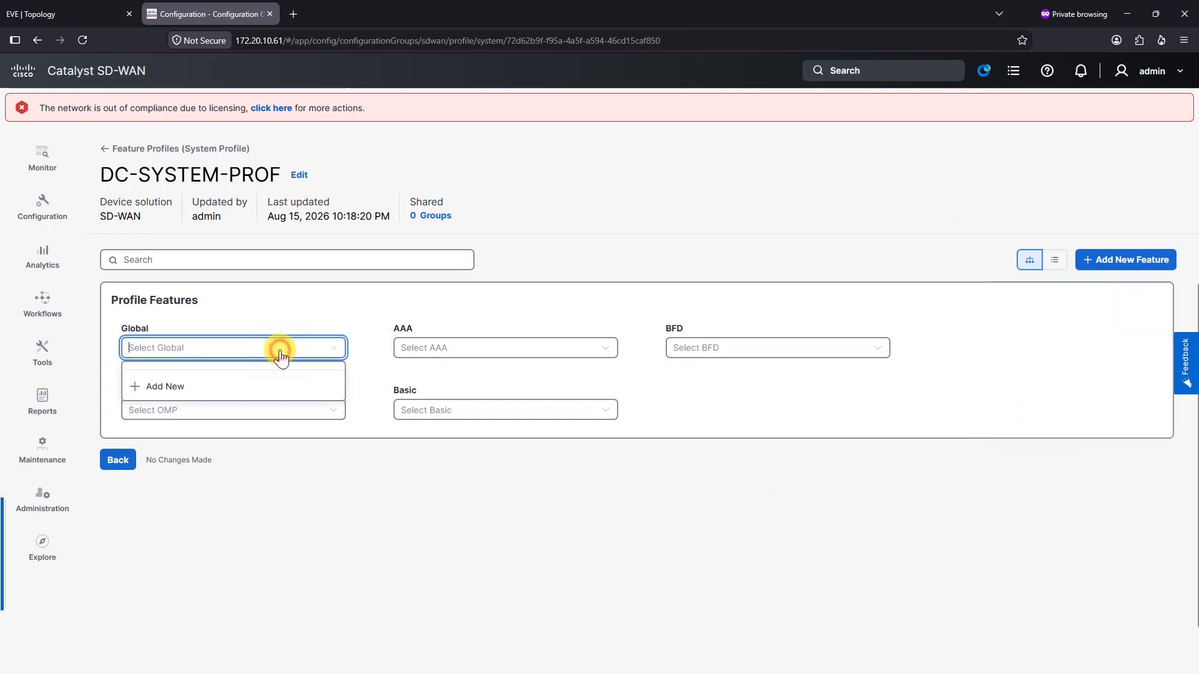
{"action": "left_click", "coordinate": [168, 386]}
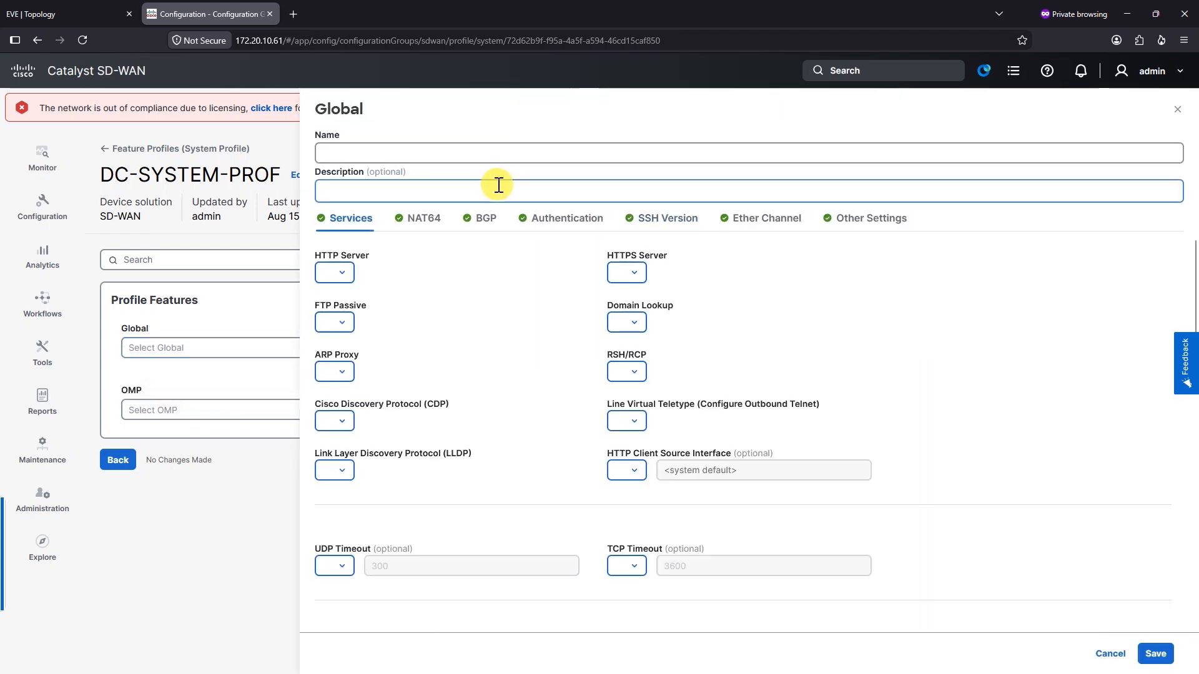
Name the Global feature DC-GLOBAL and make SSH Version a global value of 2
{"action": "left_click", "coordinate": [381, 154]}
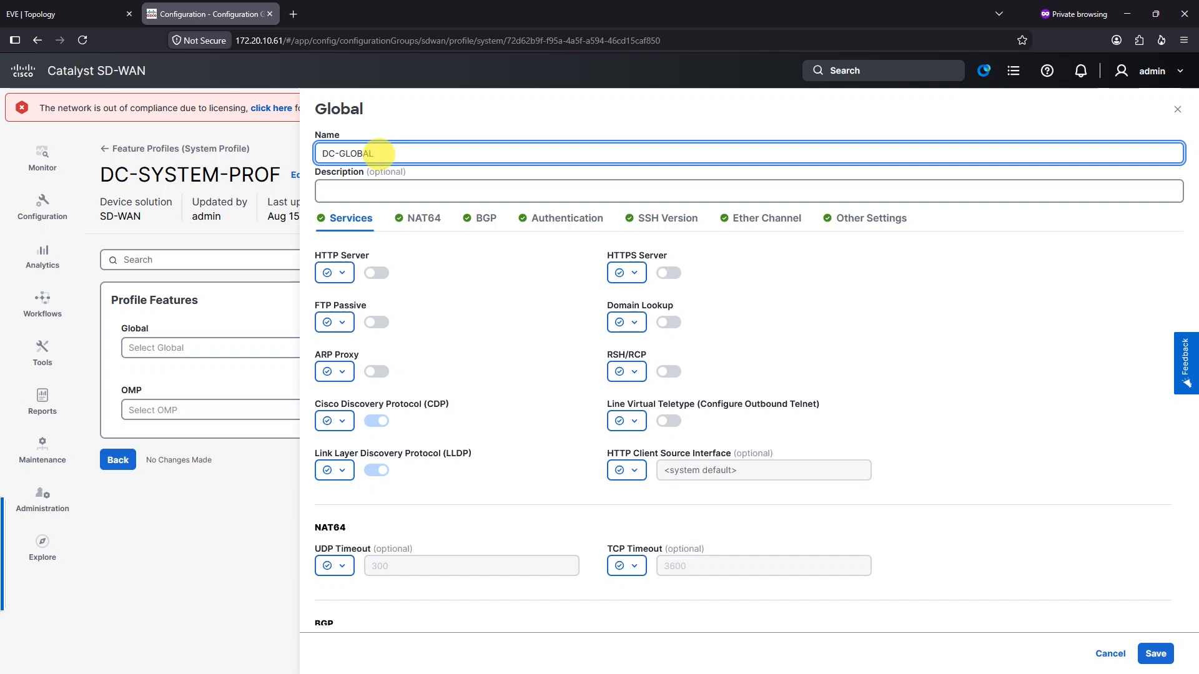
{"action": "type", "text": "DC-GLOBAL"}
{"action": "left_click", "coordinate": [812, 296]}
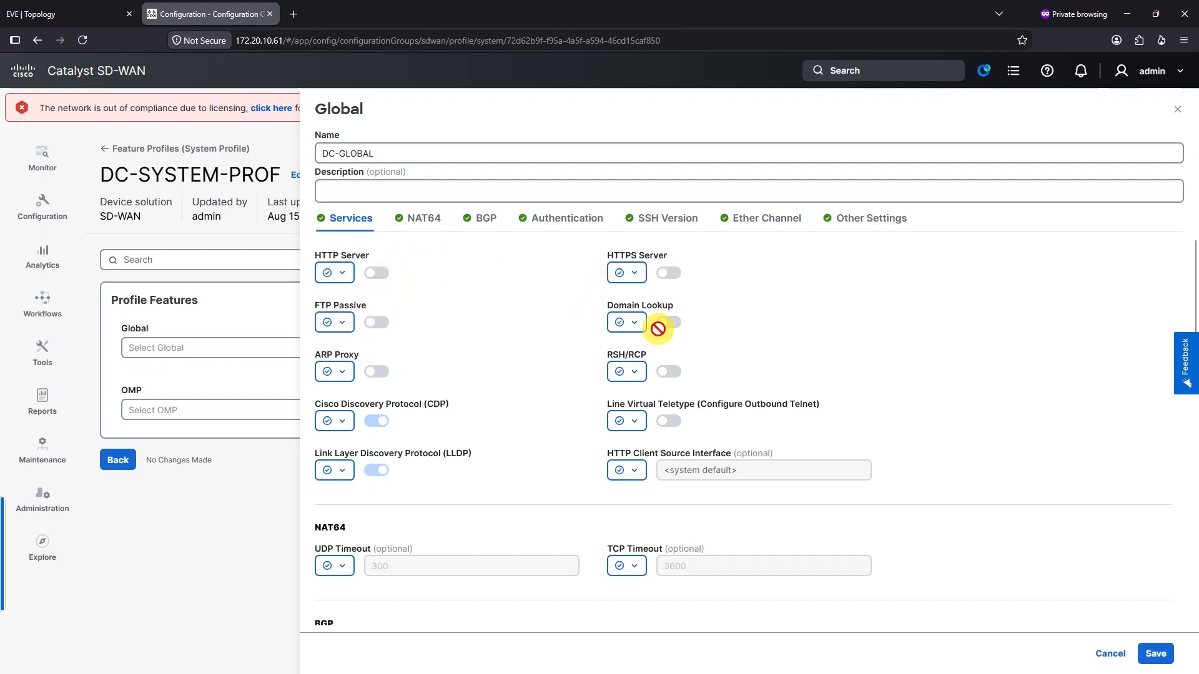
{"action": "scroll", "coordinate": [529, 374], "scroll_direction": "down", "scroll_amount": 1}
{"action": "scroll", "coordinate": [679, 399], "scroll_direction": "down", "scroll_amount": 1}
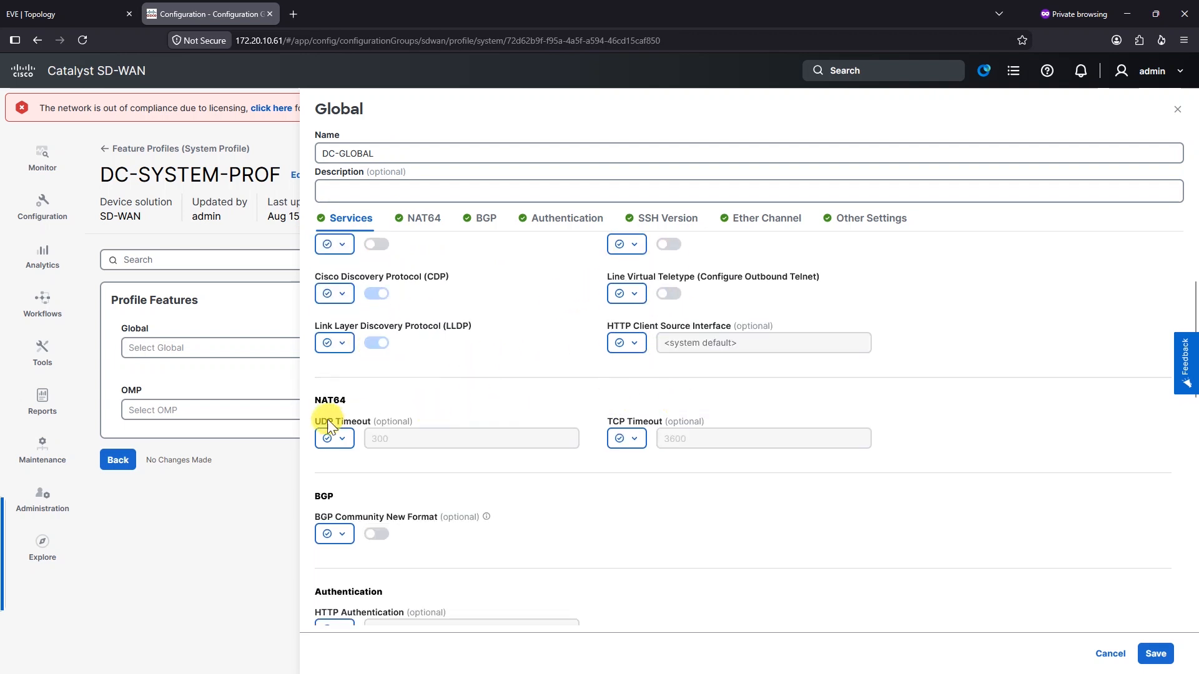
{"action": "scroll", "coordinate": [375, 425], "scroll_direction": "down", "scroll_amount": 1}
{"action": "scroll", "coordinate": [426, 499], "scroll_direction": "down", "scroll_amount": 1}
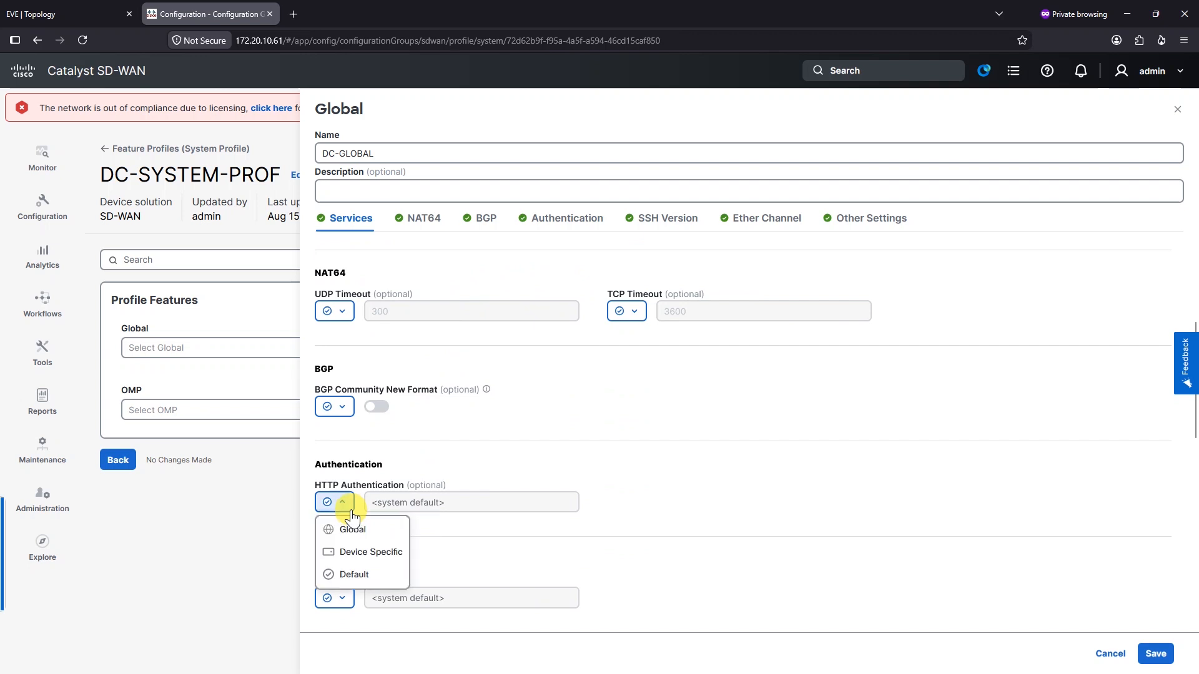
{"action": "scroll", "coordinate": [351, 512], "scroll_direction": "down", "scroll_amount": 1}
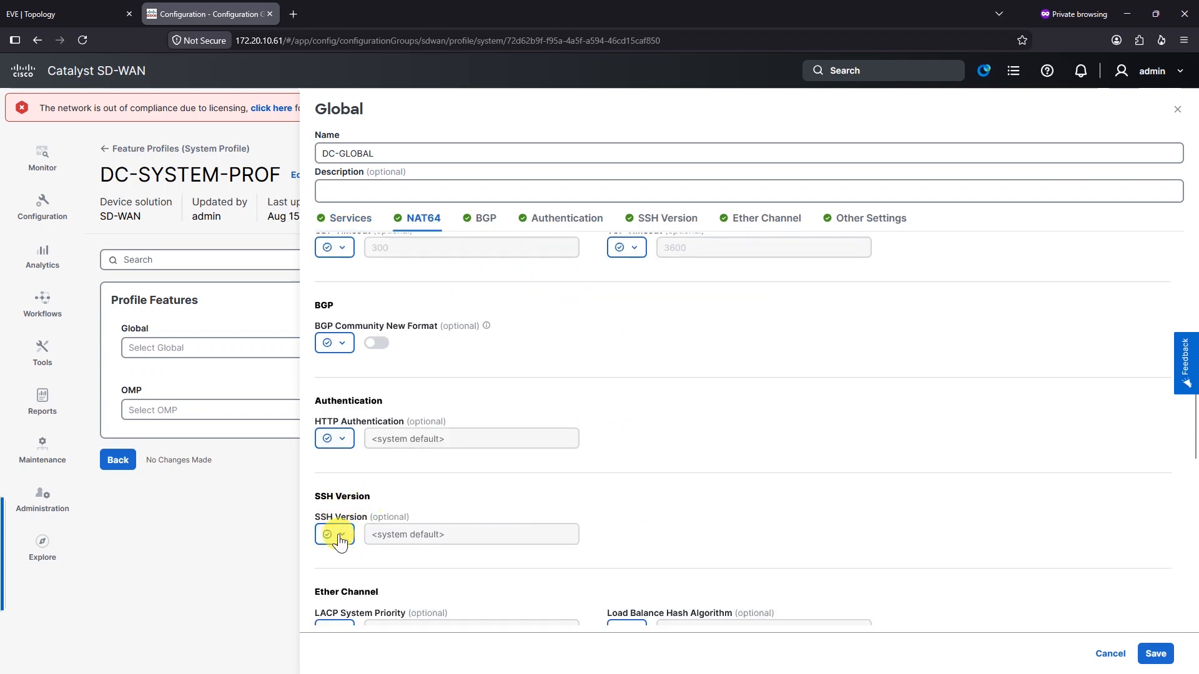
{"action": "left_click", "coordinate": [350, 555]}
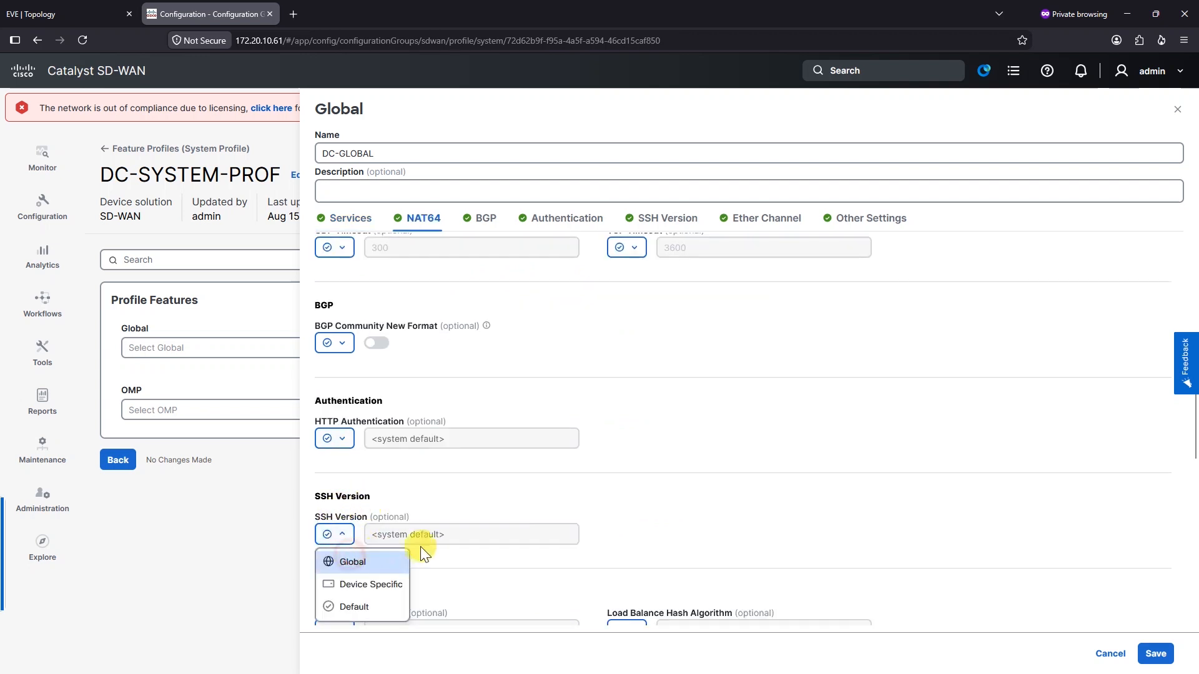
{"action": "left_click", "coordinate": [430, 533]}
Scroll to Other Settings, keep the defaults, and save DC-GLOBAL
{"action": "scroll", "coordinate": [727, 507], "scroll_direction": "down", "scroll_amount": 1}
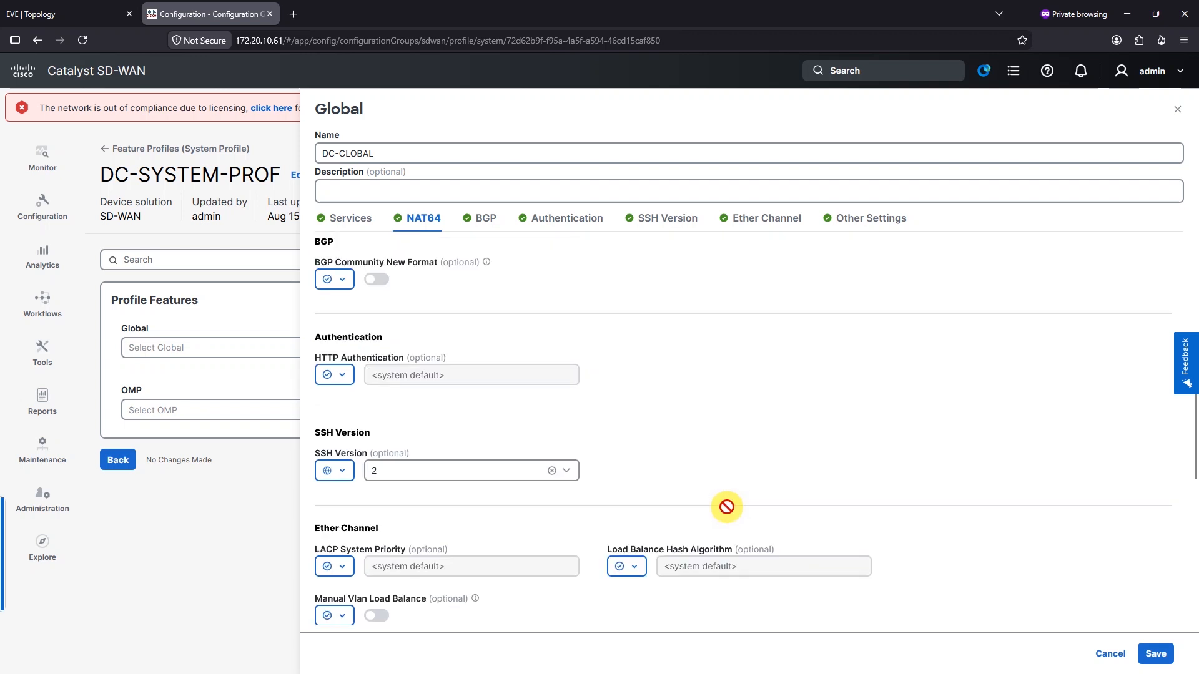
{"action": "scroll", "coordinate": [726, 507], "scroll_direction": "down", "scroll_amount": 1}
{"action": "scroll", "coordinate": [685, 511], "scroll_direction": "down", "scroll_amount": 1}
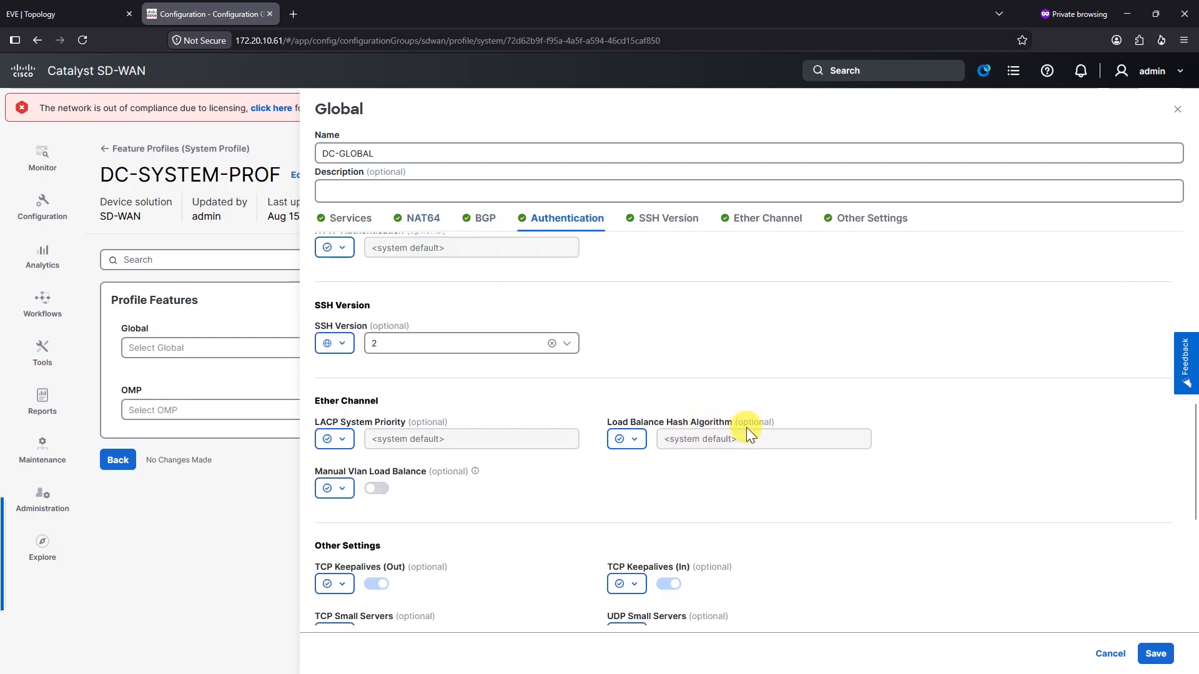
{"action": "scroll", "coordinate": [669, 391], "scroll_direction": "down", "scroll_amount": 1}
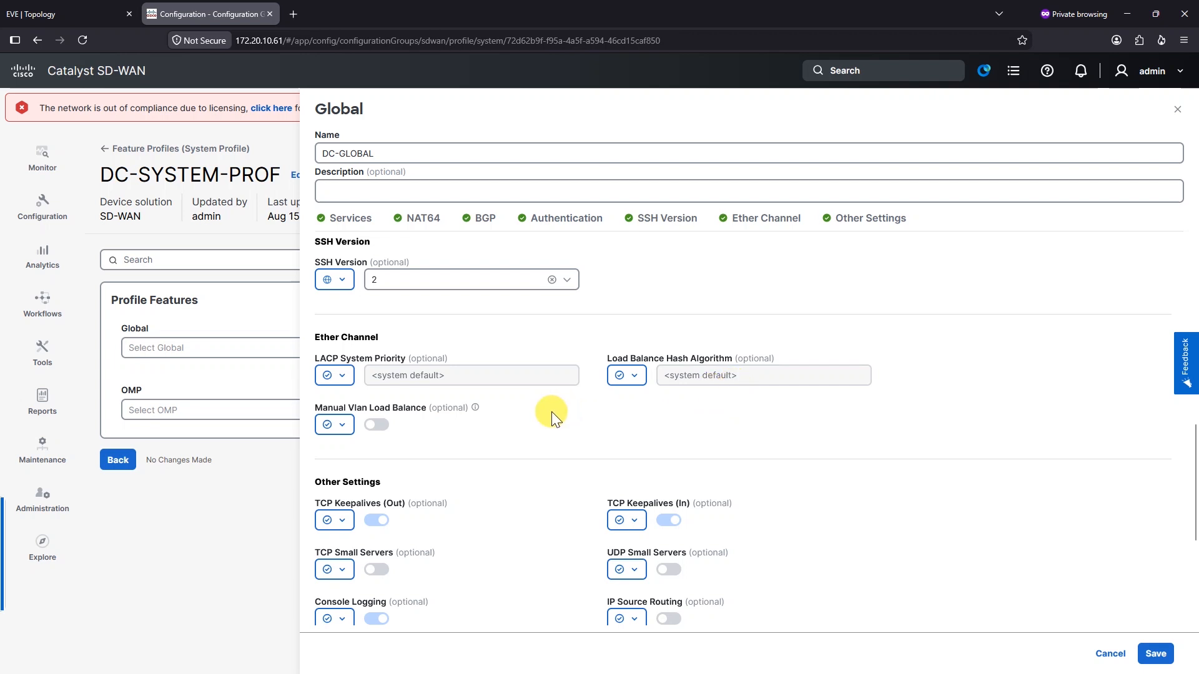
{"action": "scroll", "coordinate": [550, 415], "scroll_direction": "down", "scroll_amount": 3}
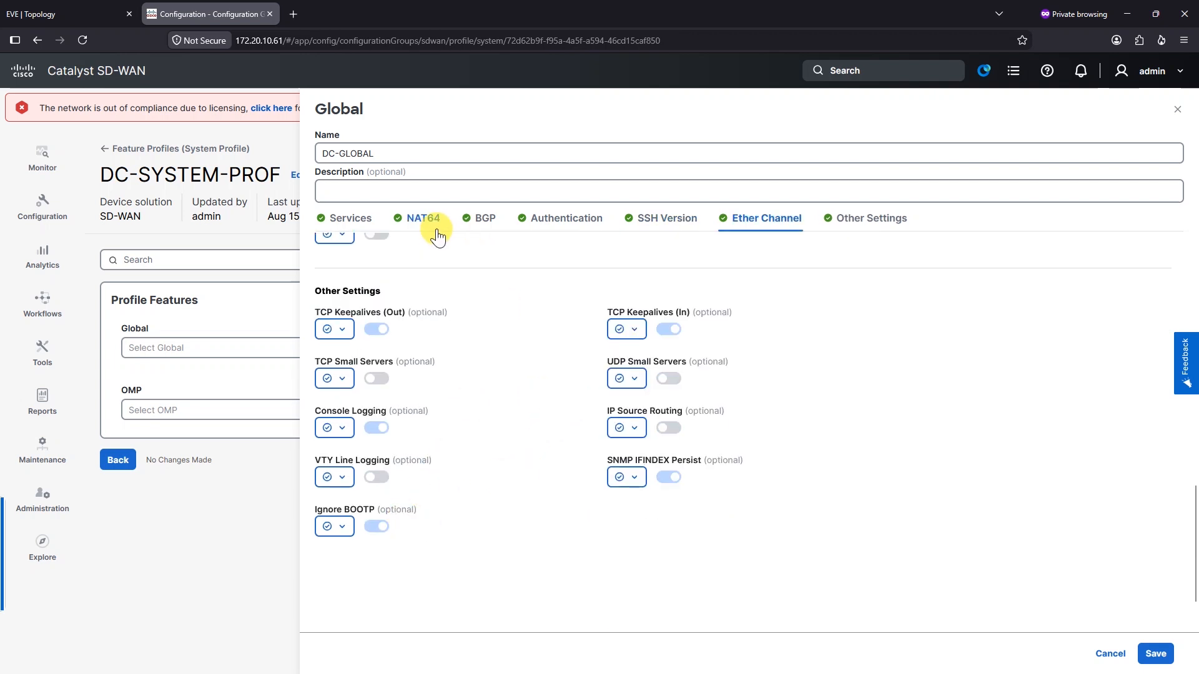
{"action": "left_click", "coordinate": [869, 222]}
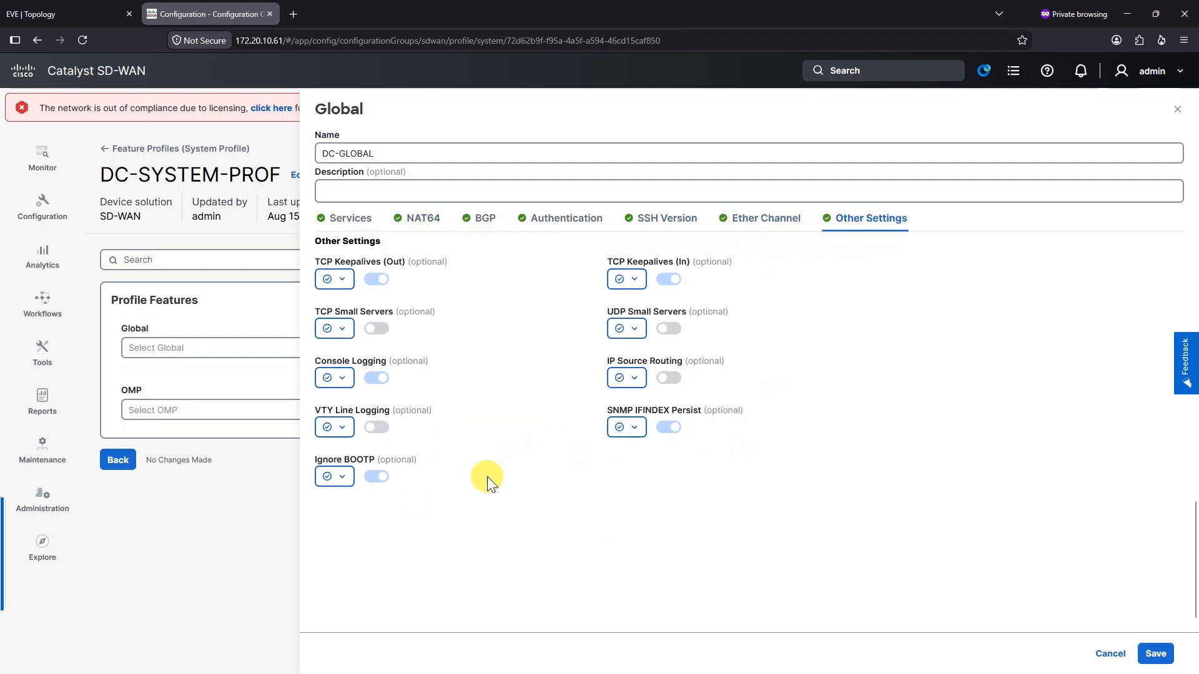
{"action": "left_click", "coordinate": [1151, 657]}
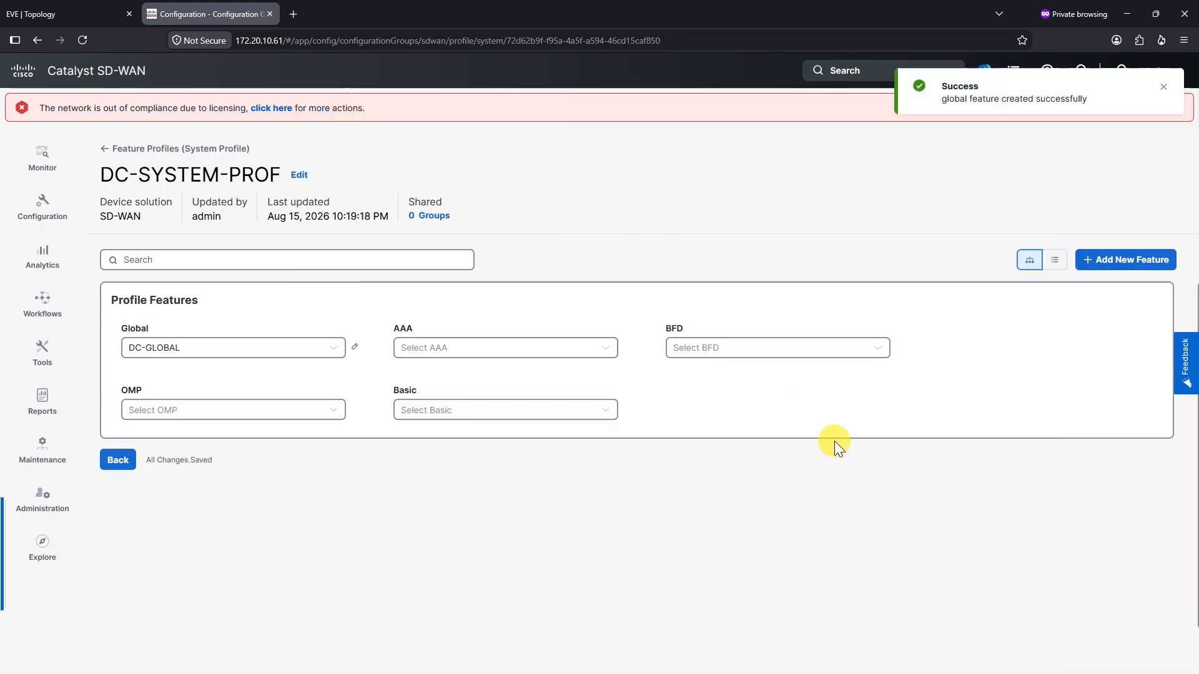
Create an AAA feature named DC-AAA with one local user and a confirmed password
{"action": "left_click", "coordinate": [598, 354]}
{"action": "left_click", "coordinate": [447, 392]}
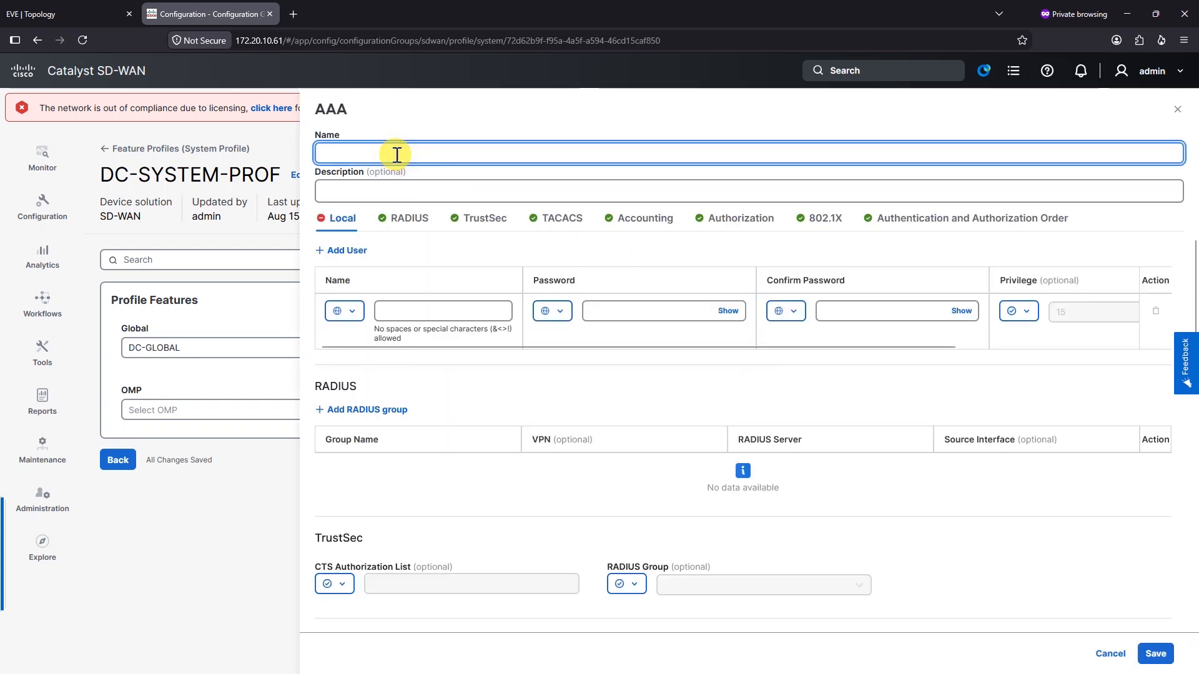
{"action": "type", "text": "DC-AAA"}
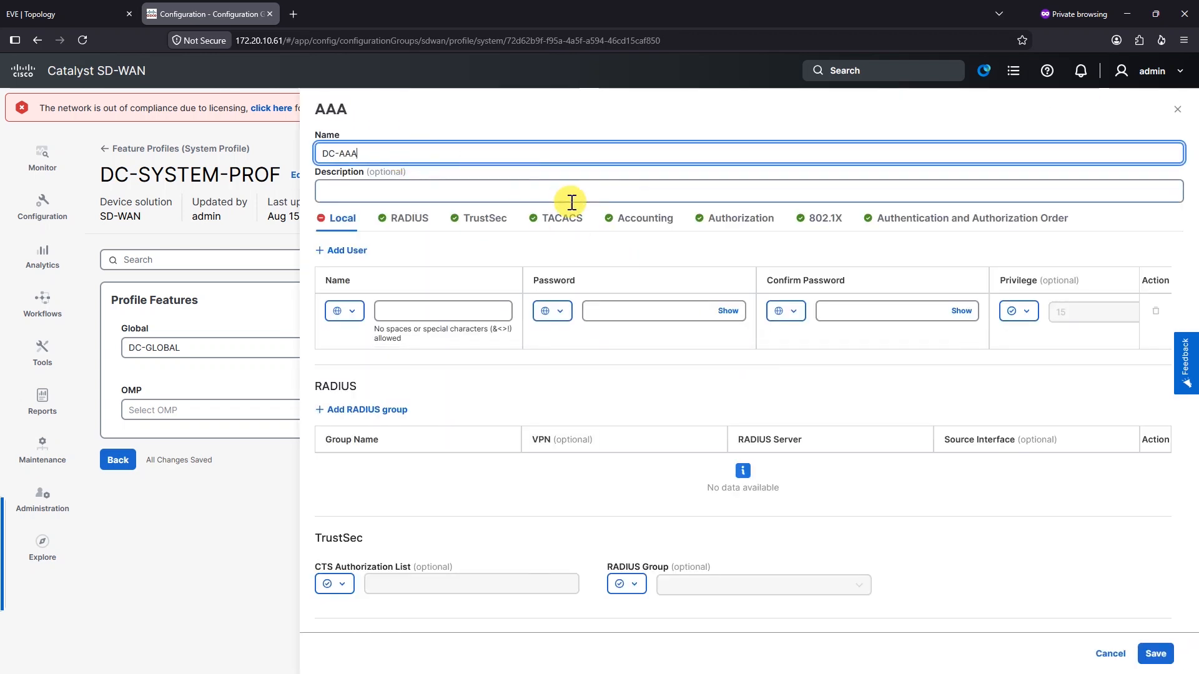
{"action": "left_click", "coordinate": [455, 312]}
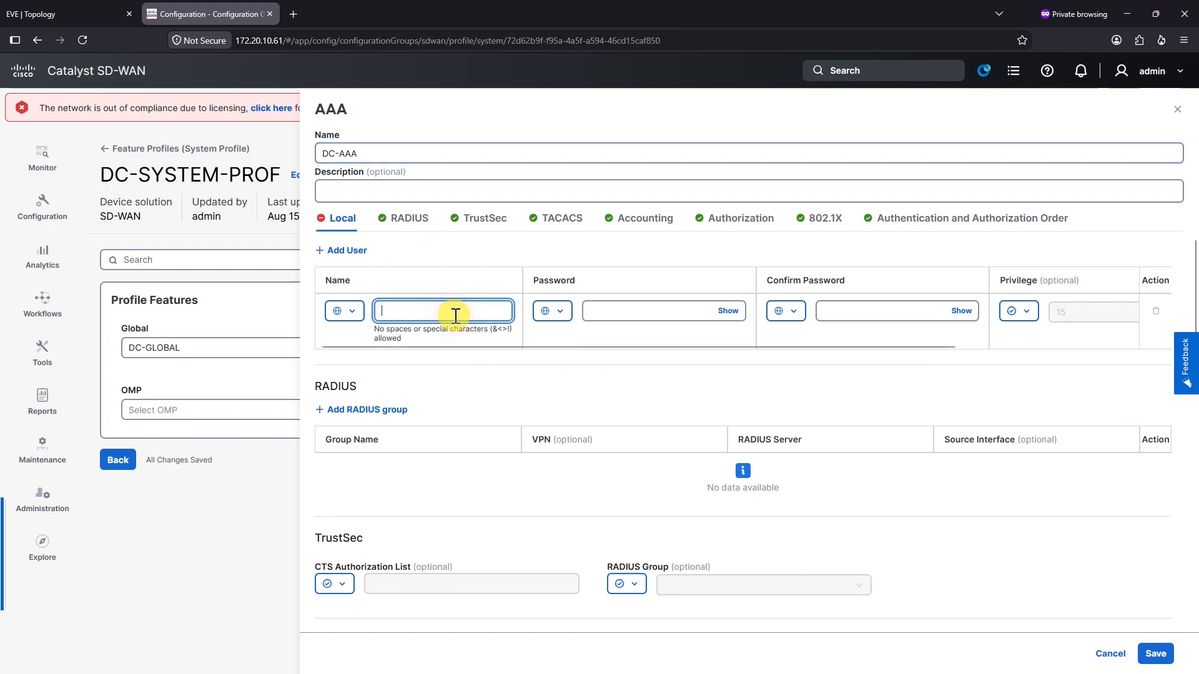
{"action": "key", "text": "Tab"}
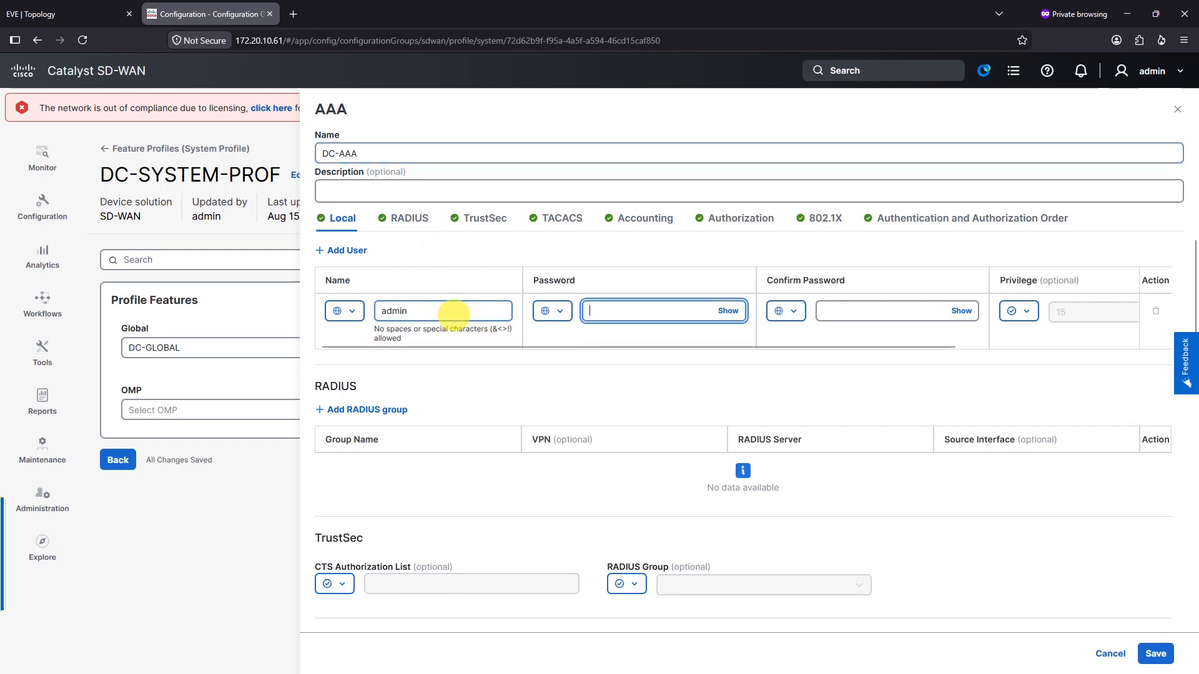
{"action": "type", "text": "●●"}
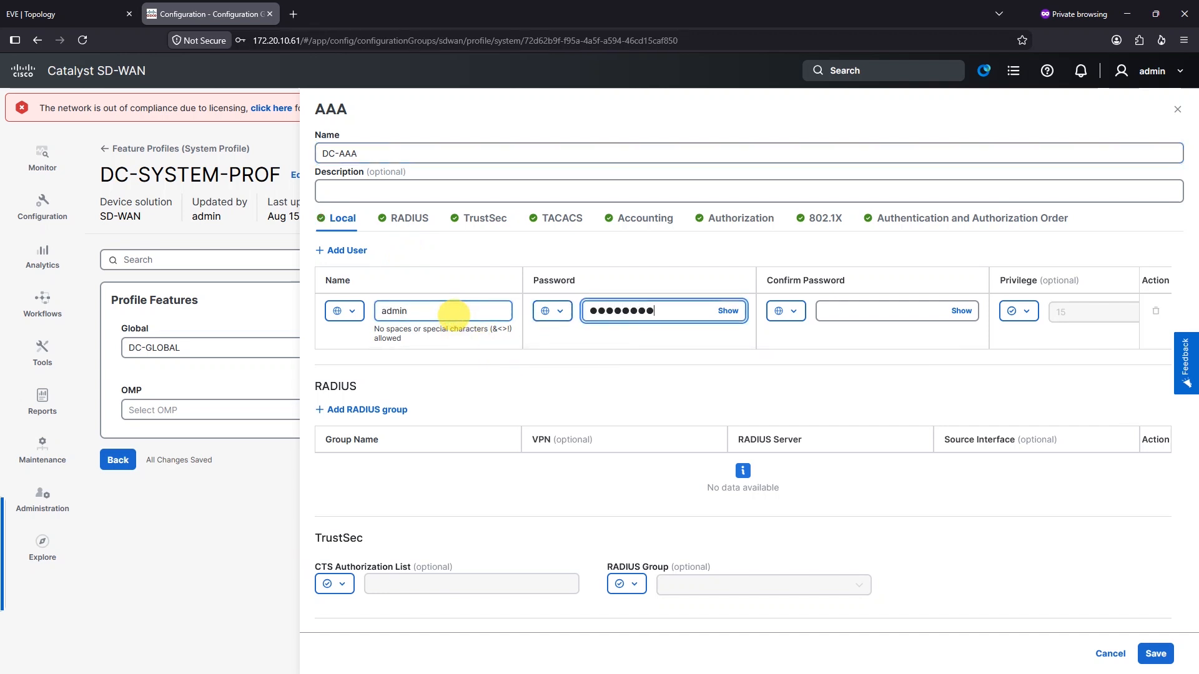
{"action": "left_click", "coordinate": [878, 314]}
{"action": "type", "text": "●●●●●●●●"}
{"action": "left_click", "coordinate": [1066, 360]}
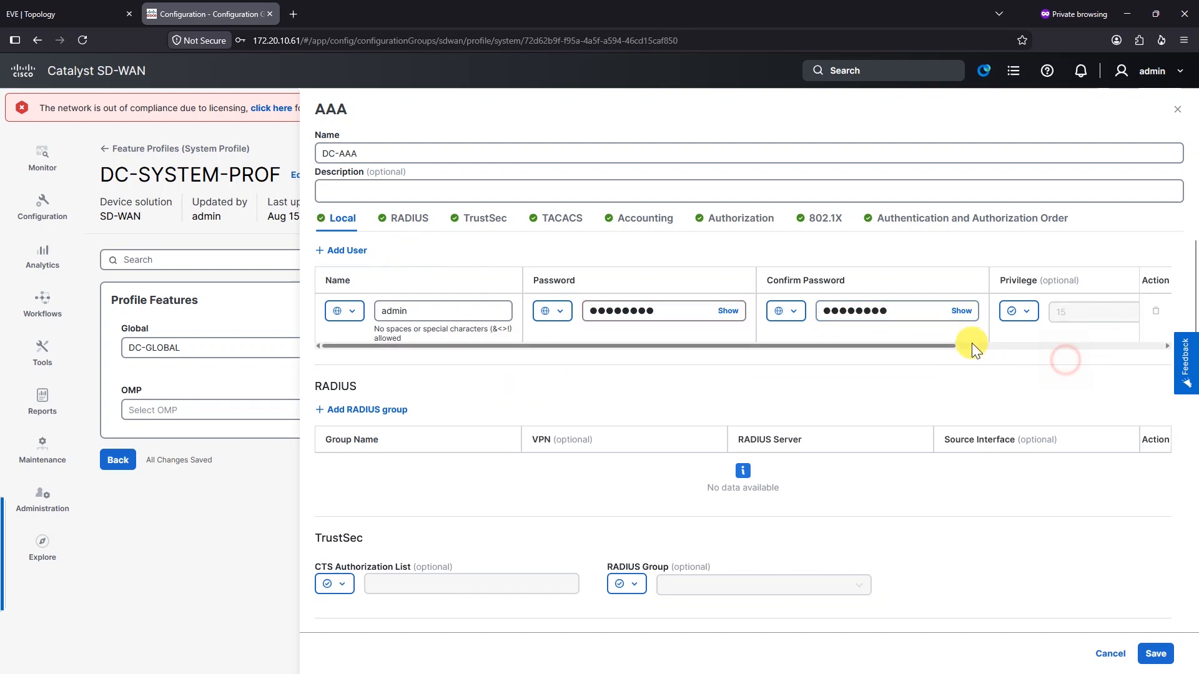
Review the Authorization, 802.1X and order tabs, keeping local authentication order, then save
{"action": "left_click_drag", "start_coordinate": [942, 348], "coordinate": [1104, 344]}
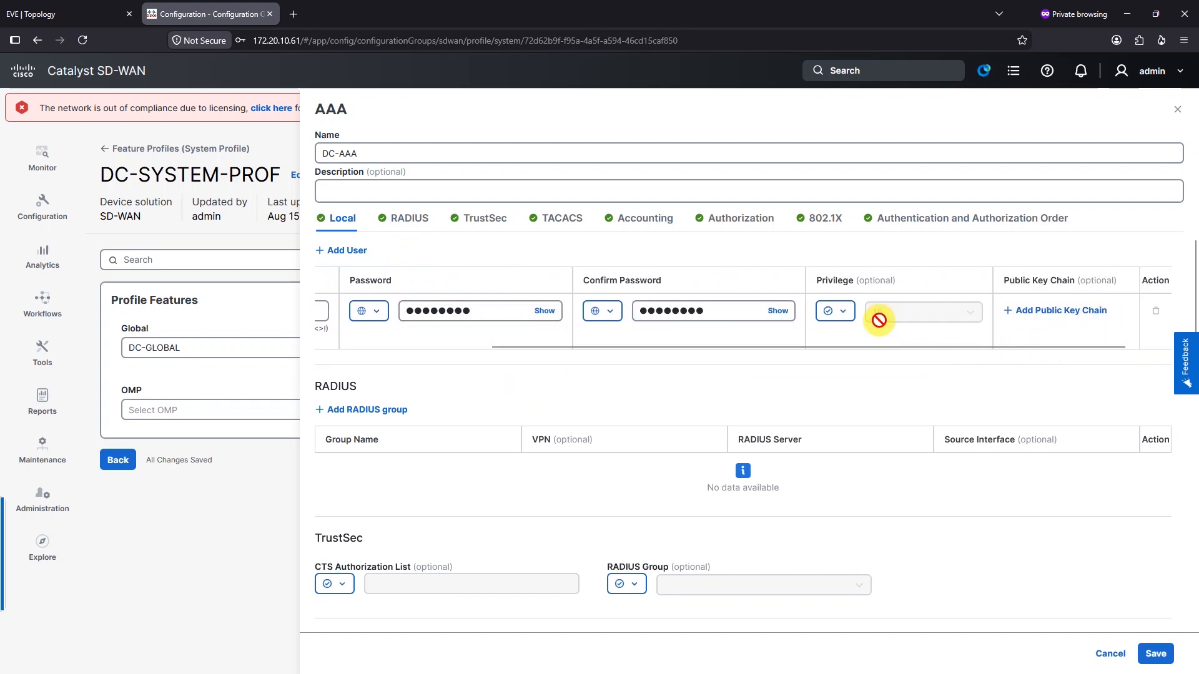
{"action": "left_click_drag", "start_coordinate": [984, 348], "coordinate": [755, 380]}
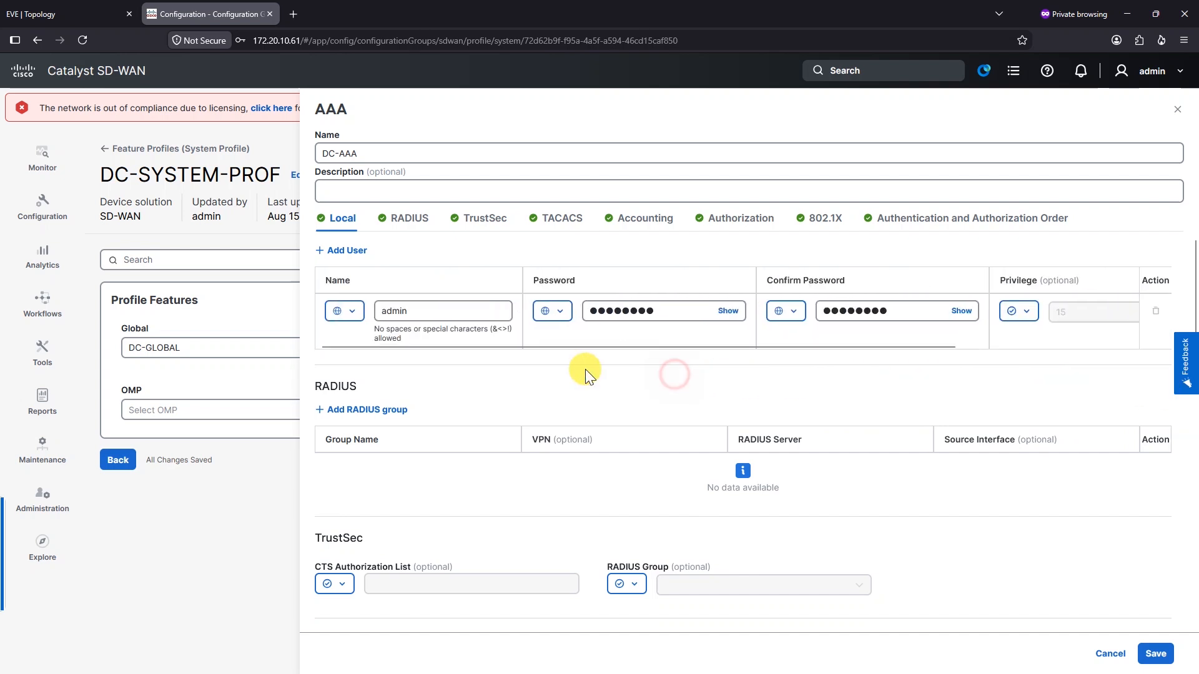
{"action": "scroll", "coordinate": [437, 371], "scroll_direction": "down", "scroll_amount": 1}
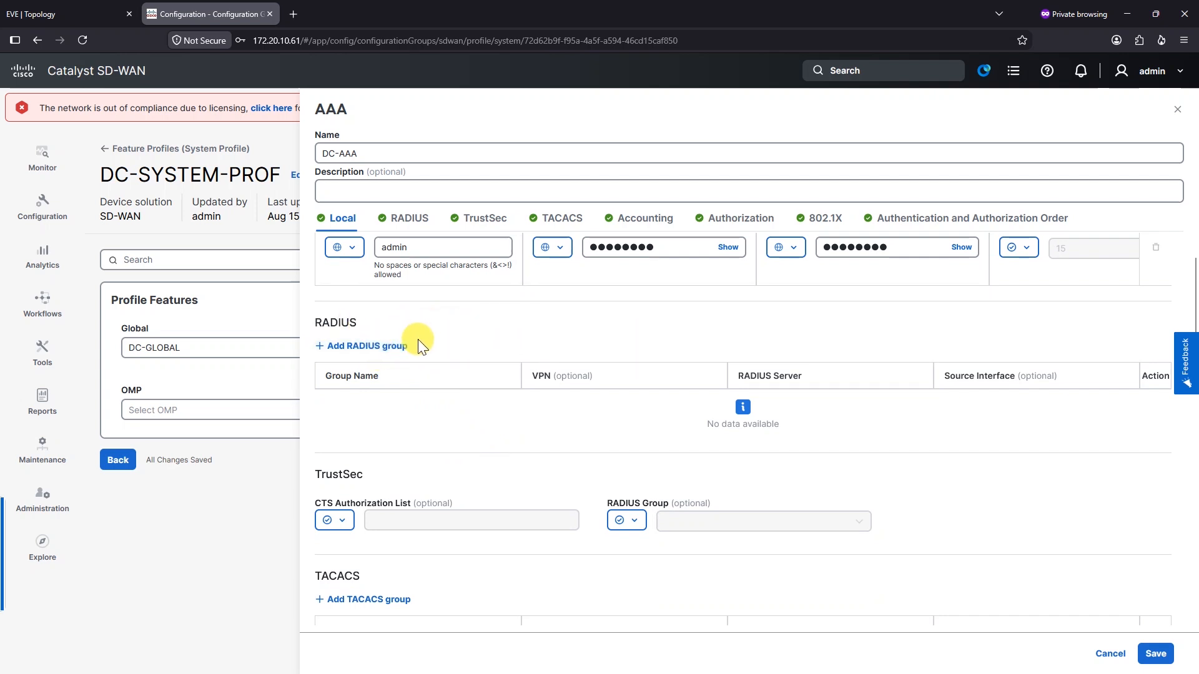
{"action": "scroll", "coordinate": [419, 342], "scroll_direction": "down", "scroll_amount": 3}
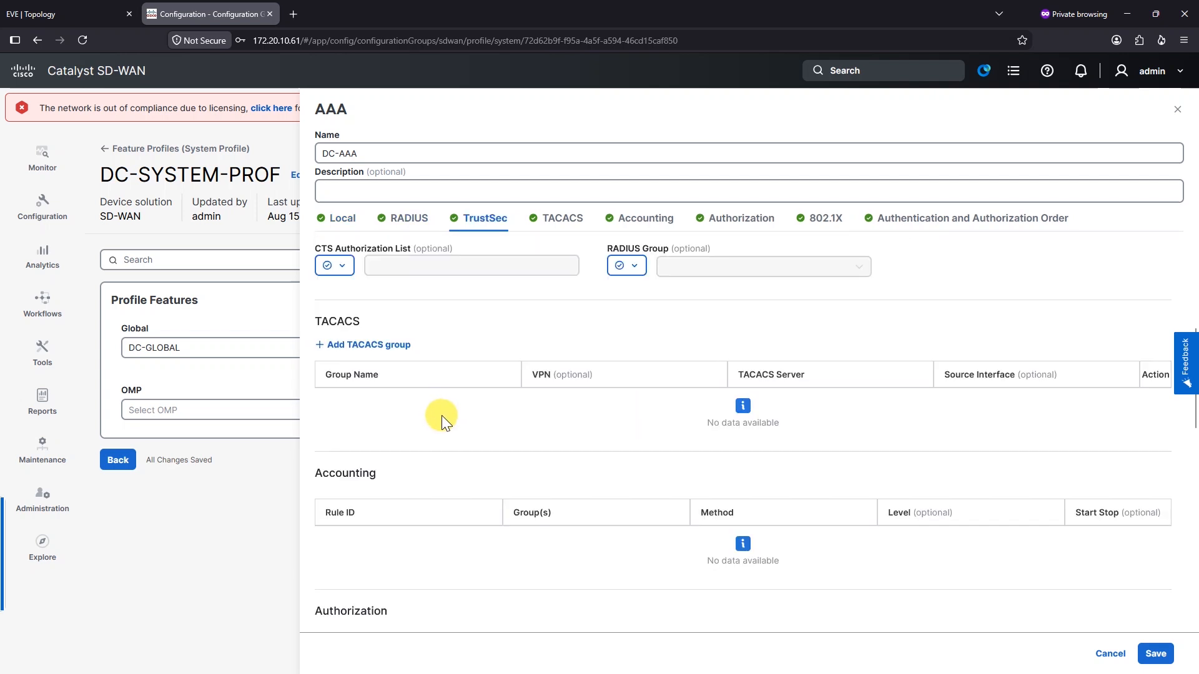
{"action": "scroll", "coordinate": [463, 372], "scroll_direction": "down", "scroll_amount": 1}
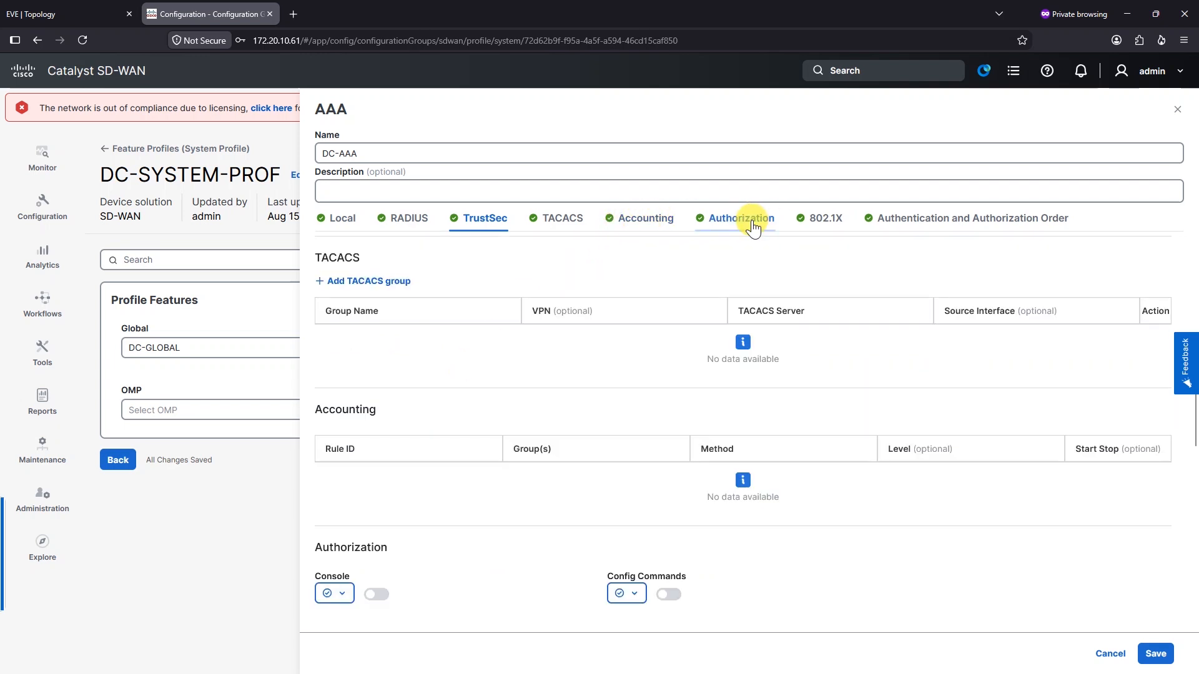
{"action": "left_click", "coordinate": [754, 226]}
{"action": "left_click", "coordinate": [826, 225]}
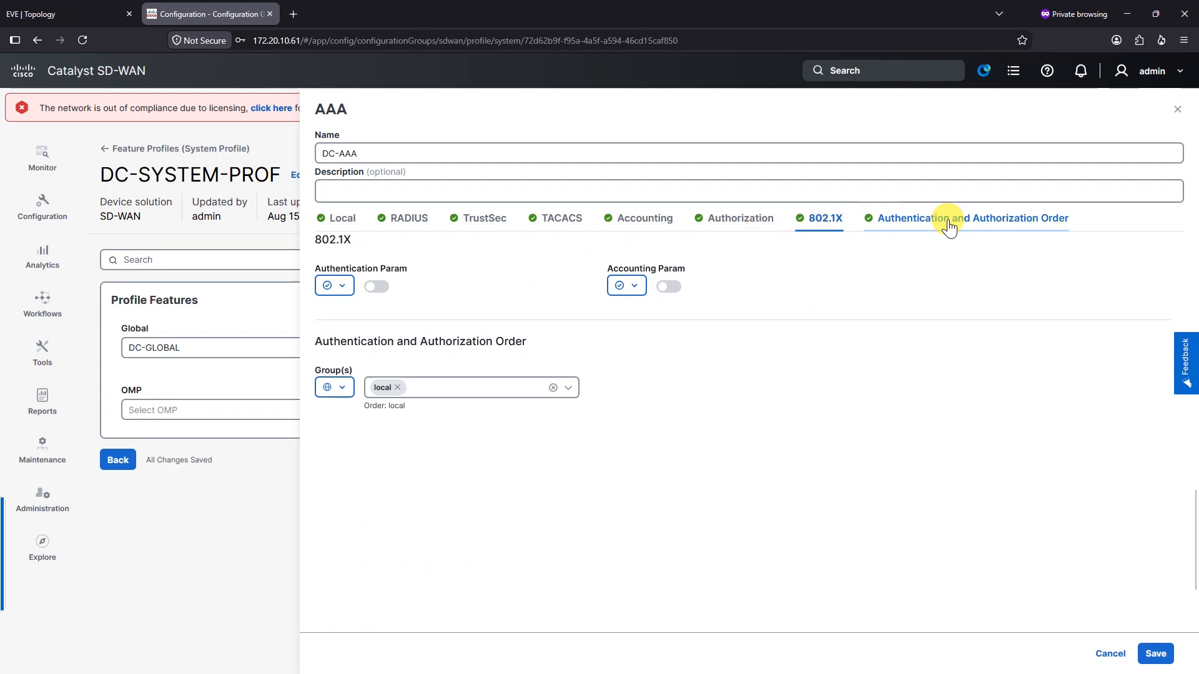
{"action": "left_click", "coordinate": [949, 227]}
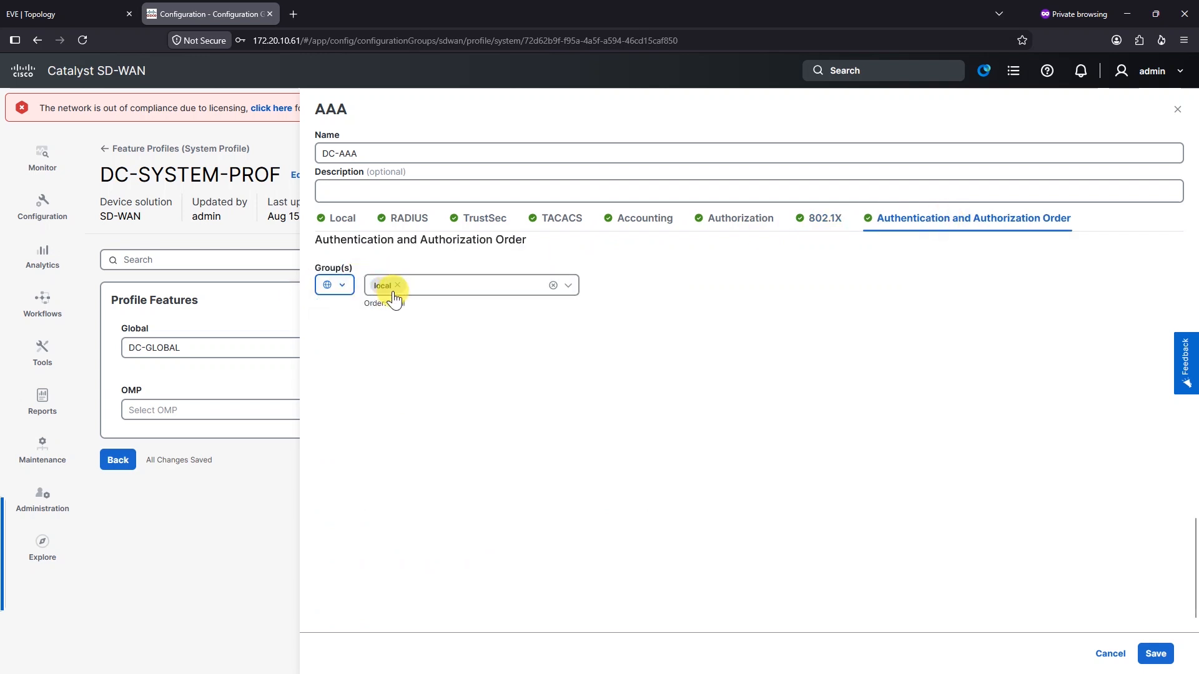
{"action": "left_click", "coordinate": [591, 421]}
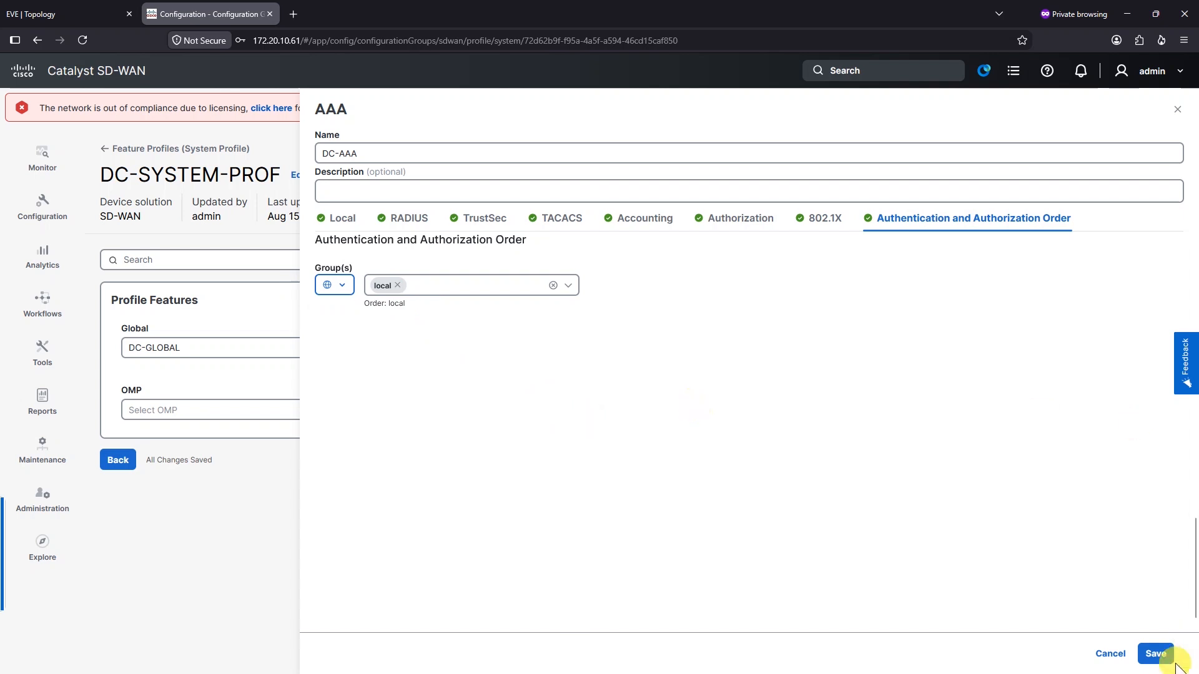
{"action": "left_click", "coordinate": [1156, 654]}
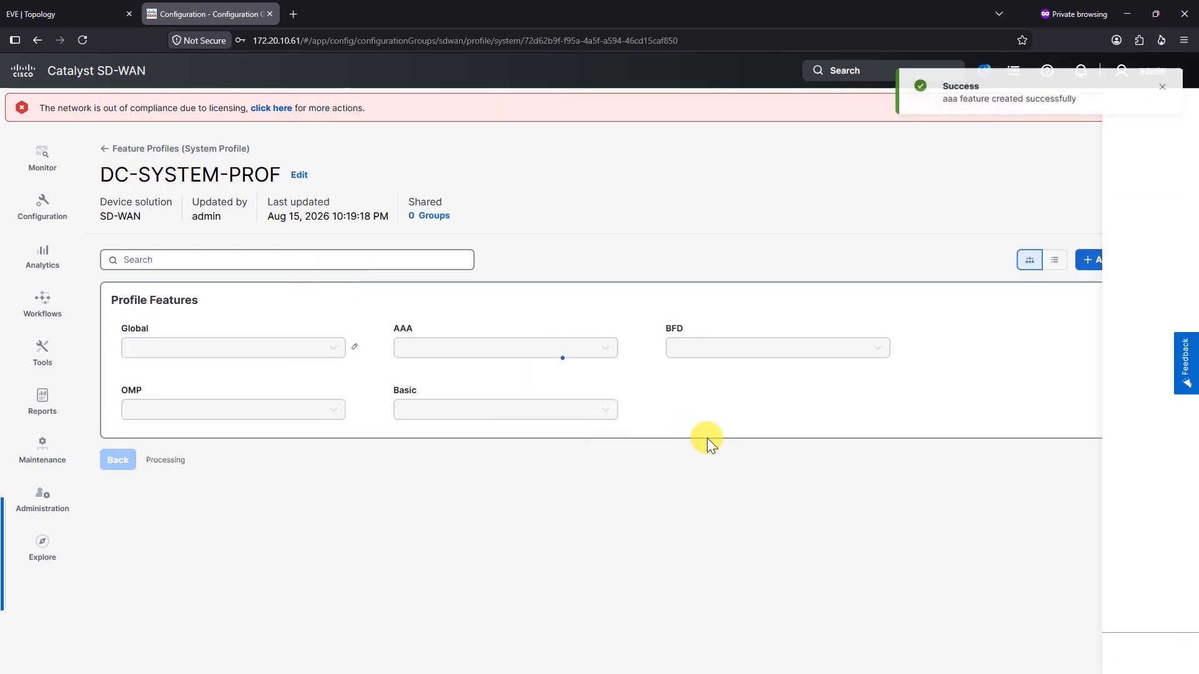
Add a new BFD feature named DC-BFD with default settings and save it
{"action": "left_click", "coordinate": [799, 354]}
{"action": "left_click", "coordinate": [820, 387]}
{"action": "left_click", "coordinate": [370, 151]}
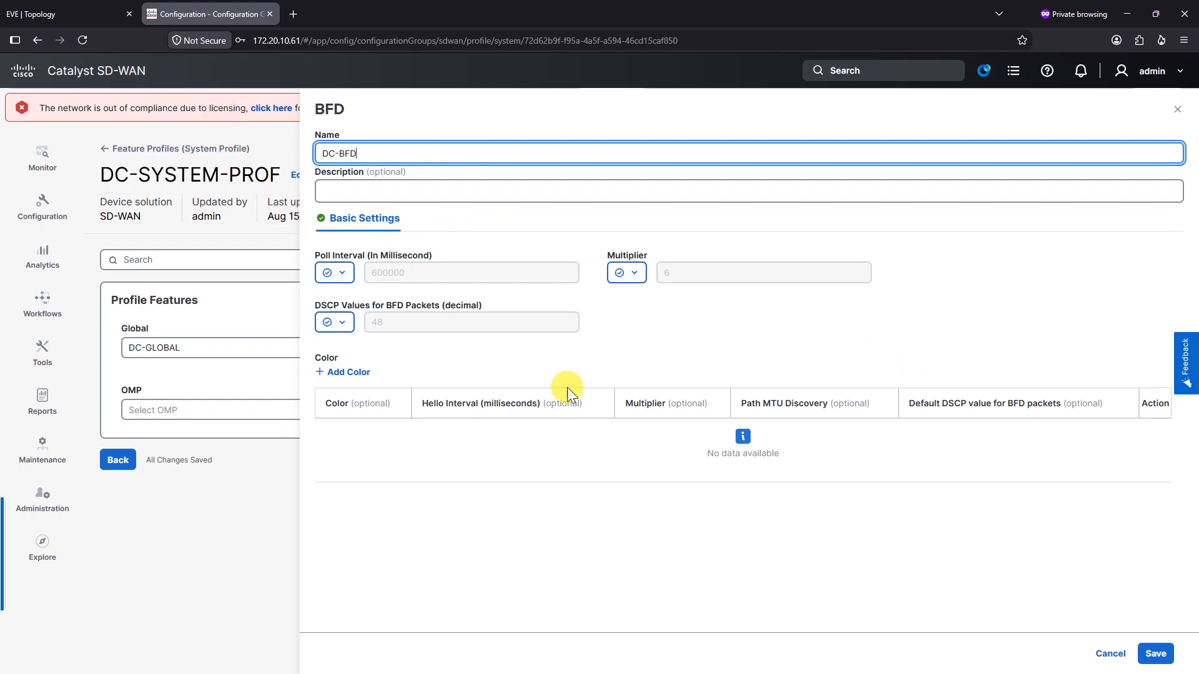
{"action": "left_click", "coordinate": [1155, 653]}
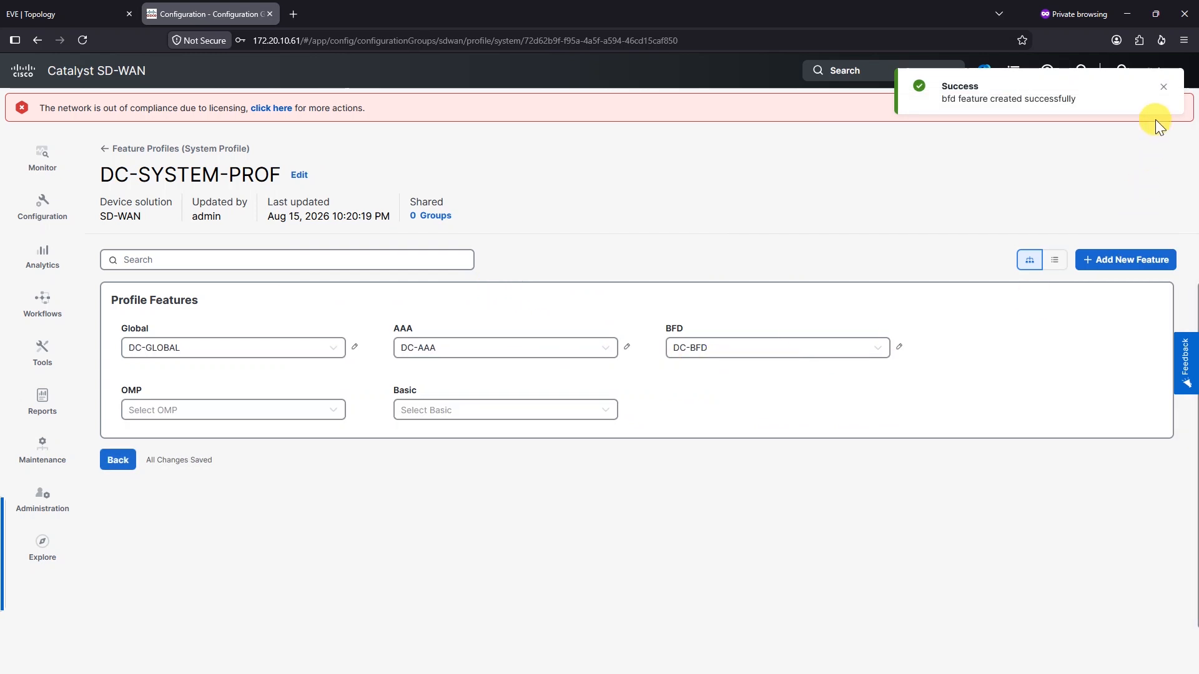
Start a new OMP feature named DC-OMP with an empty description
{"action": "left_click", "coordinate": [246, 406]}
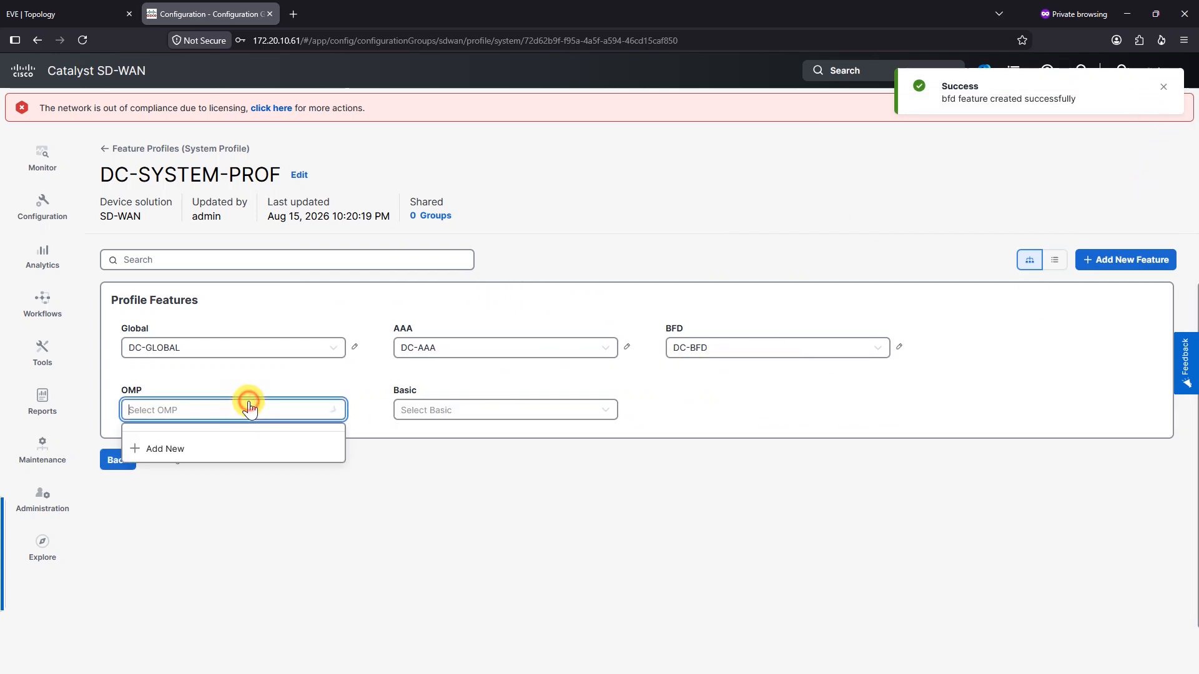
{"action": "left_click", "coordinate": [200, 455]}
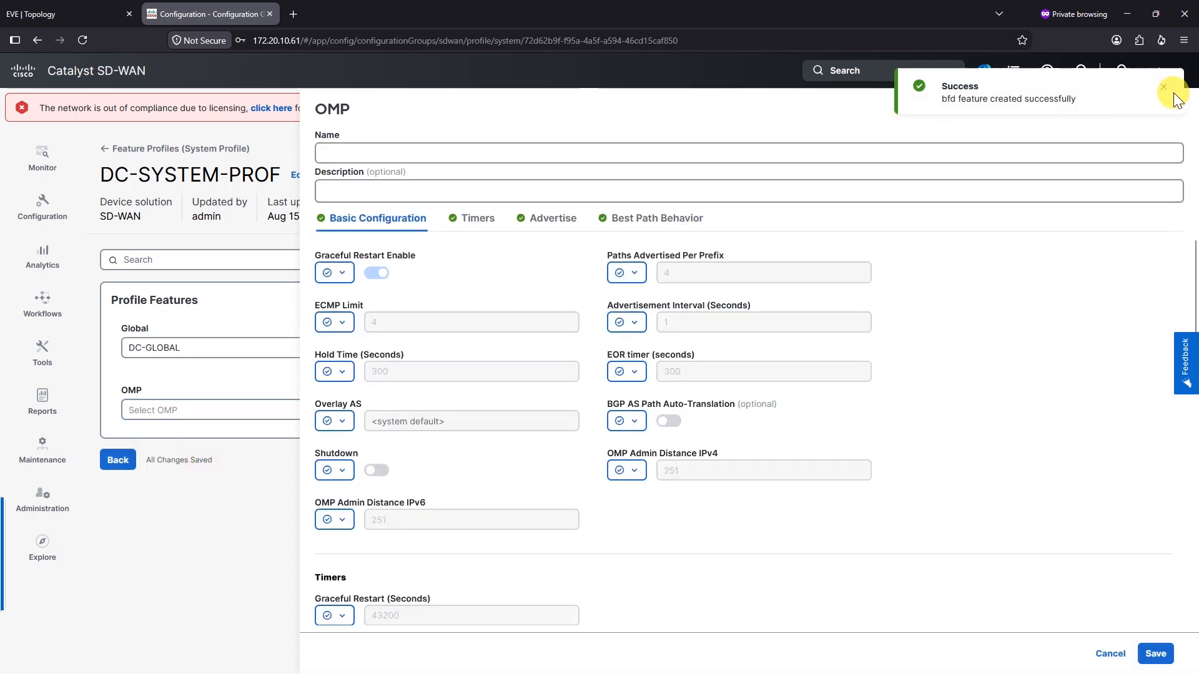
{"action": "left_click", "coordinate": [541, 151]}
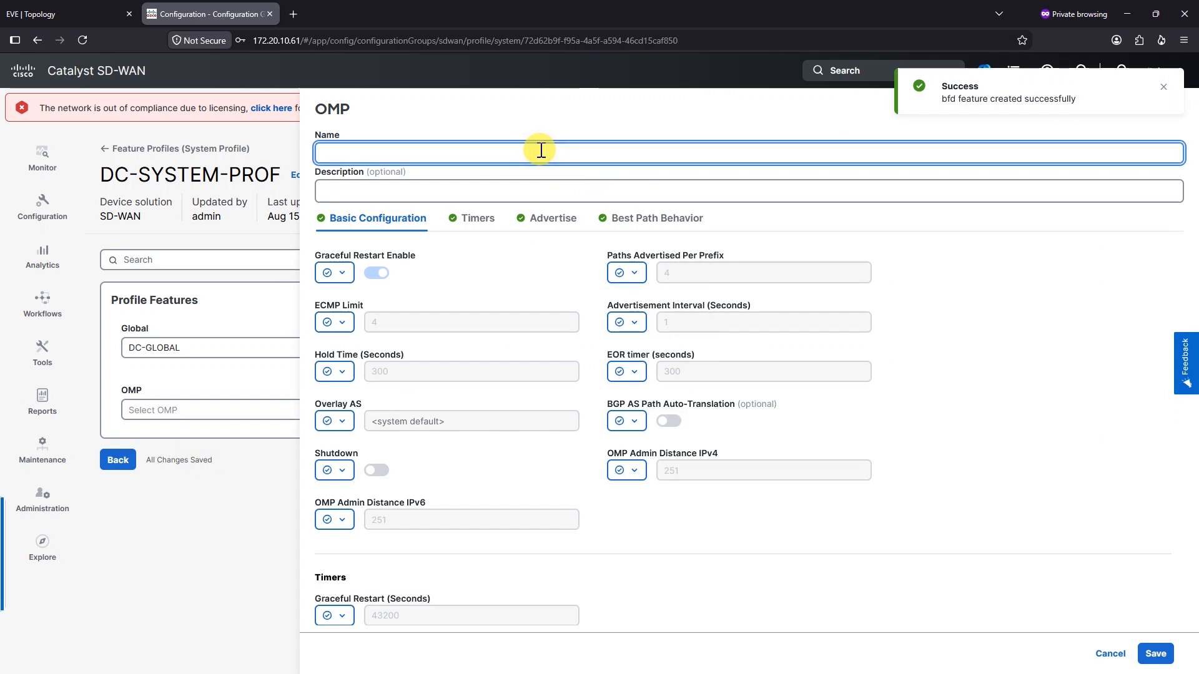
{"action": "type", "text": "DC-OMP"}
{"action": "key", "text": "Tab"}
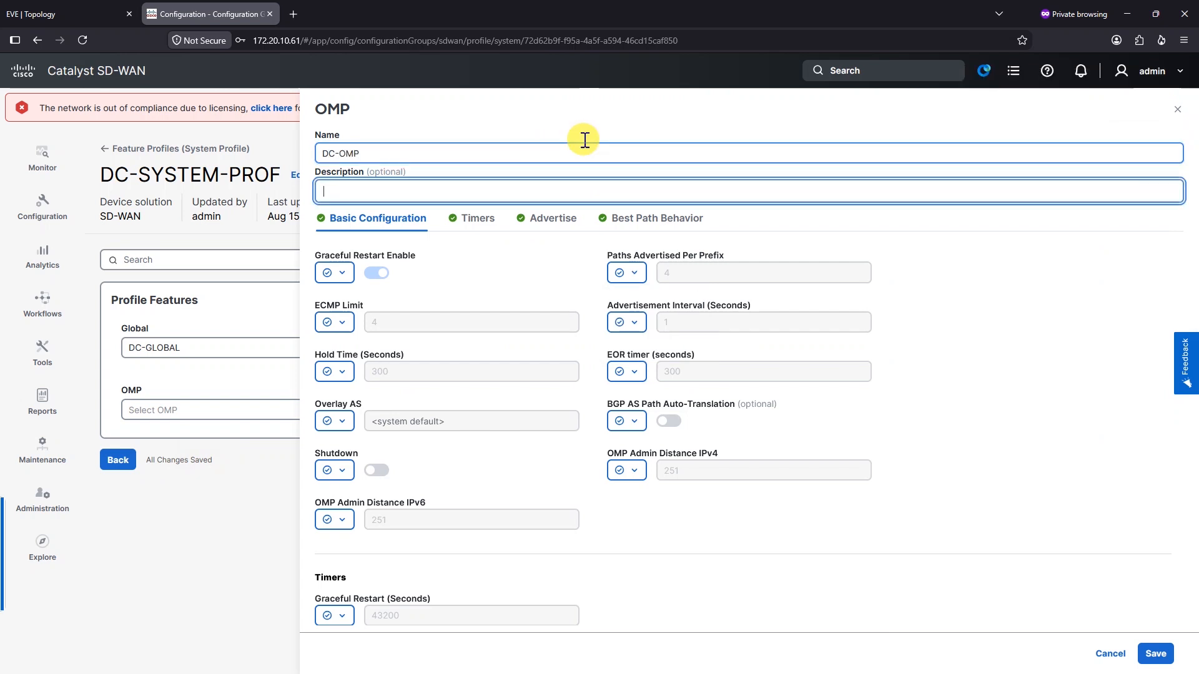
{"action": "left_click", "coordinate": [506, 274]}
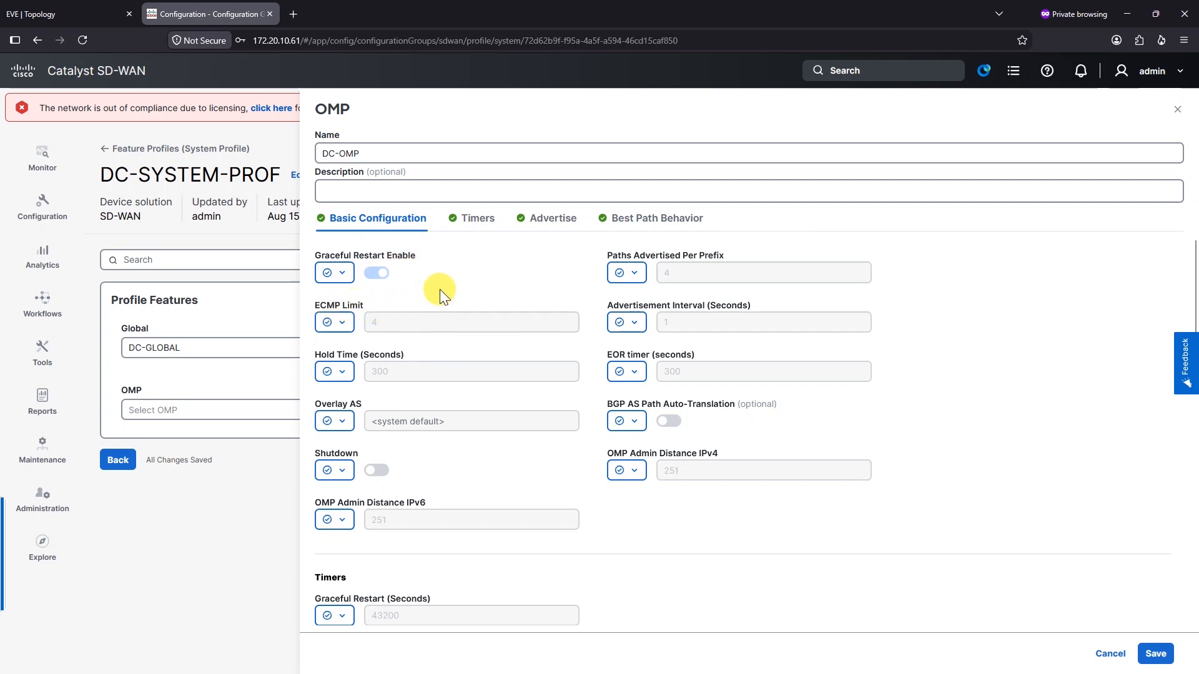
Inspect the value scope options for IPv4 and IPv6 admin distance
{"action": "scroll", "coordinate": [465, 406], "scroll_direction": "down", "scroll_amount": 1}
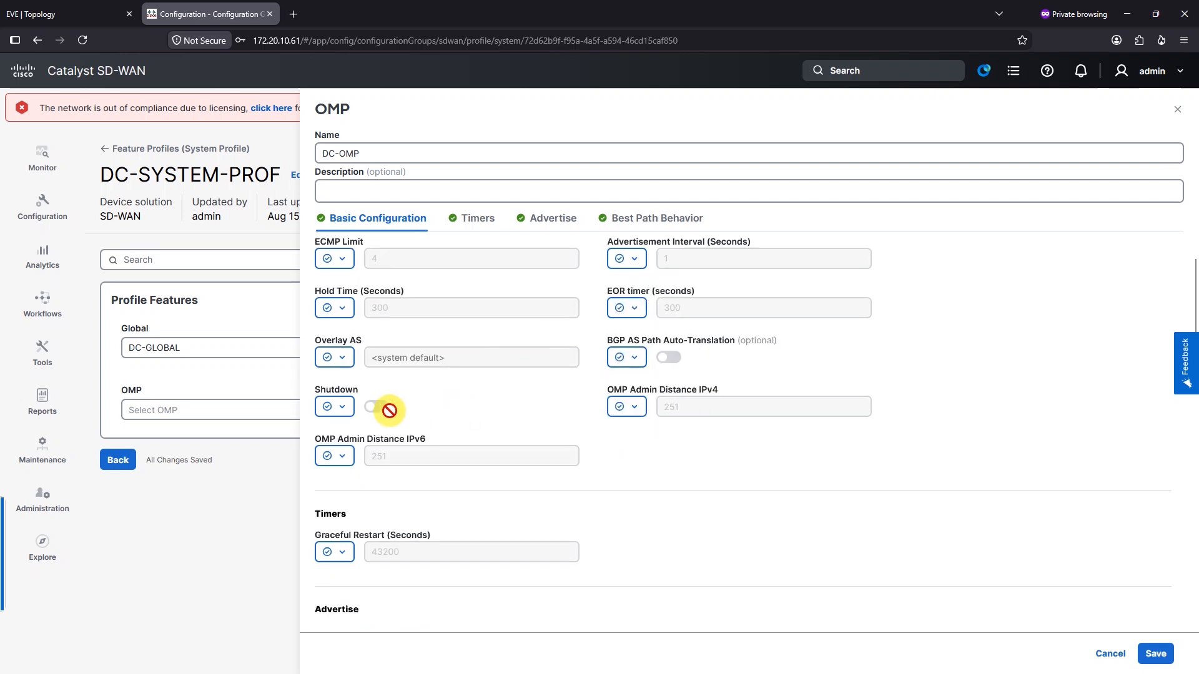
{"action": "left_click", "coordinate": [627, 406]}
{"action": "left_click", "coordinate": [698, 406]}
{"action": "scroll", "coordinate": [492, 433], "scroll_direction": "down", "scroll_amount": 1}
{"action": "left_click", "coordinate": [336, 393]}
{"action": "scroll", "coordinate": [662, 337], "scroll_direction": "down", "scroll_amount": 1}
{"action": "scroll", "coordinate": [679, 347], "scroll_direction": "up", "scroll_amount": 1}
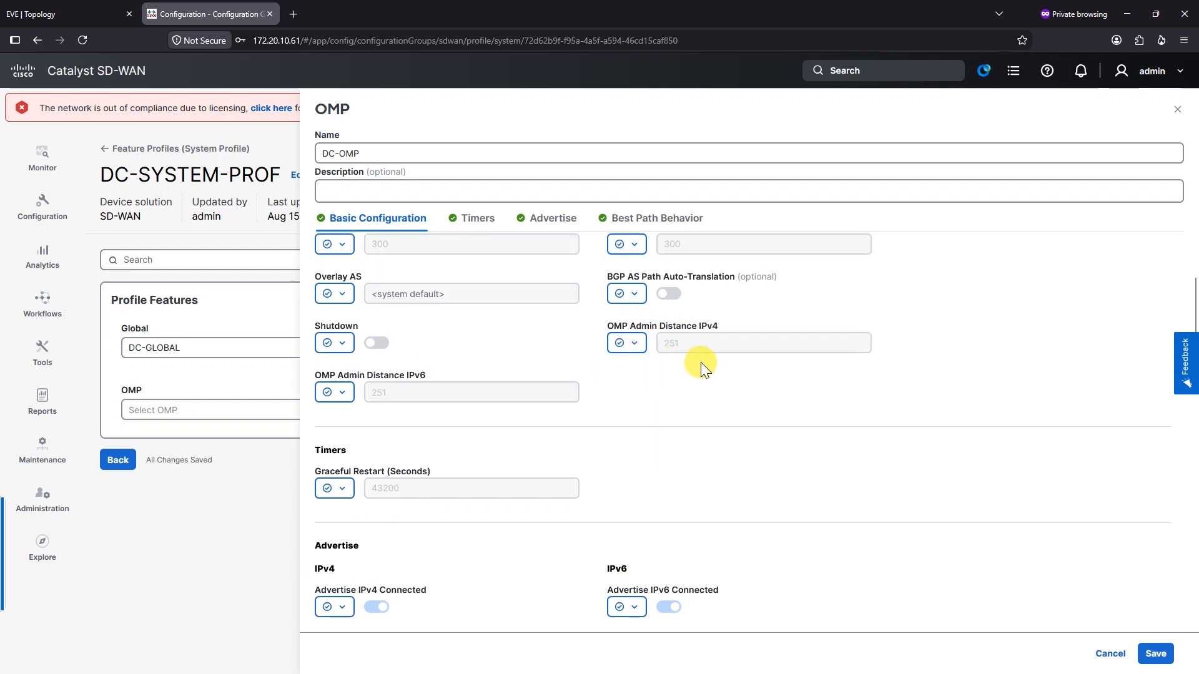
{"action": "scroll", "coordinate": [672, 373], "scroll_direction": "down", "scroll_amount": 4}
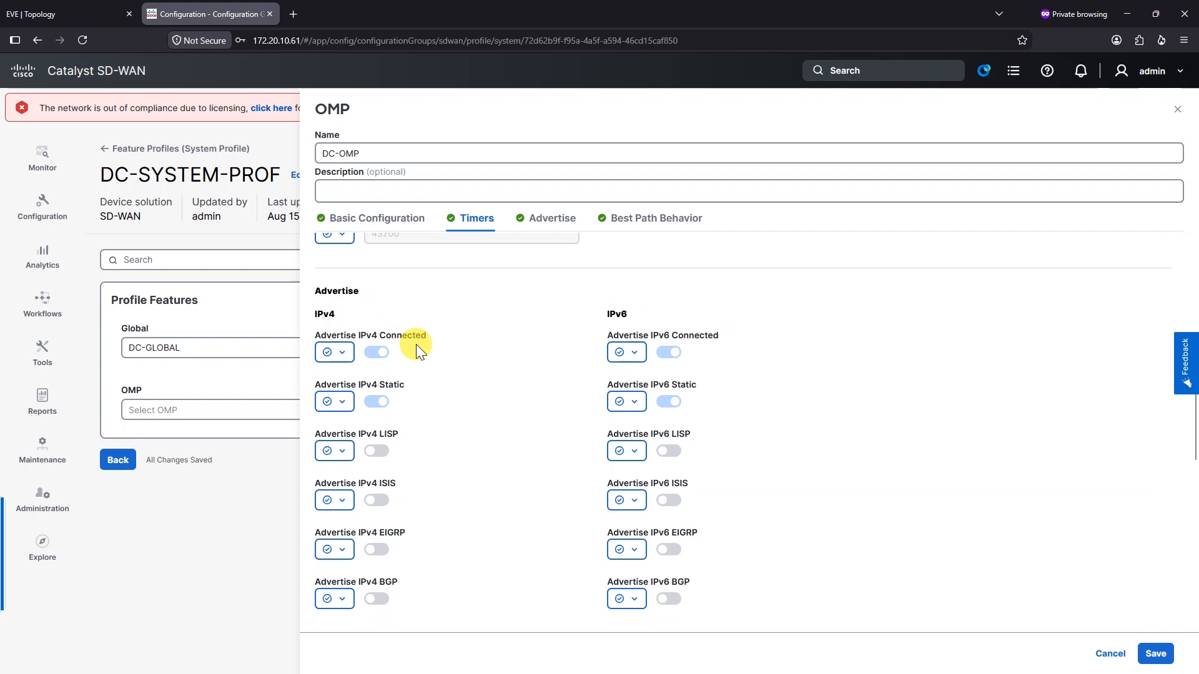
Set Advertise IPv6 Connected and IPv6 Static to global values, turned off
{"action": "left_click", "coordinate": [637, 351]}
{"action": "left_click", "coordinate": [637, 351]}
{"action": "left_click", "coordinate": [637, 361]}
{"action": "left_click", "coordinate": [625, 377]}
{"action": "left_click", "coordinate": [635, 403]}
{"action": "left_click", "coordinate": [645, 424]}
{"action": "left_click", "coordinate": [635, 401]}
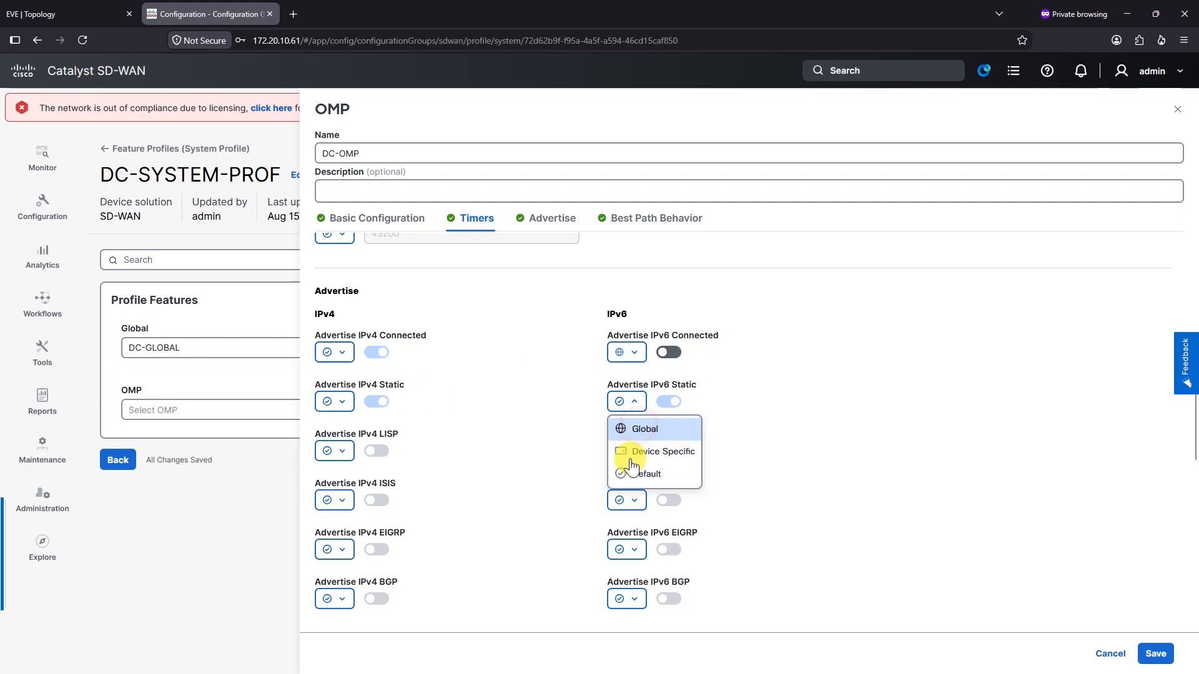
{"action": "left_click", "coordinate": [643, 428]}
{"action": "left_click", "coordinate": [626, 450]}
{"action": "left_click", "coordinate": [494, 479]}
Check the EOR timer scope options and save the DC-OMP feature
{"action": "scroll", "coordinate": [418, 455], "scroll_direction": "down", "scroll_amount": 2}
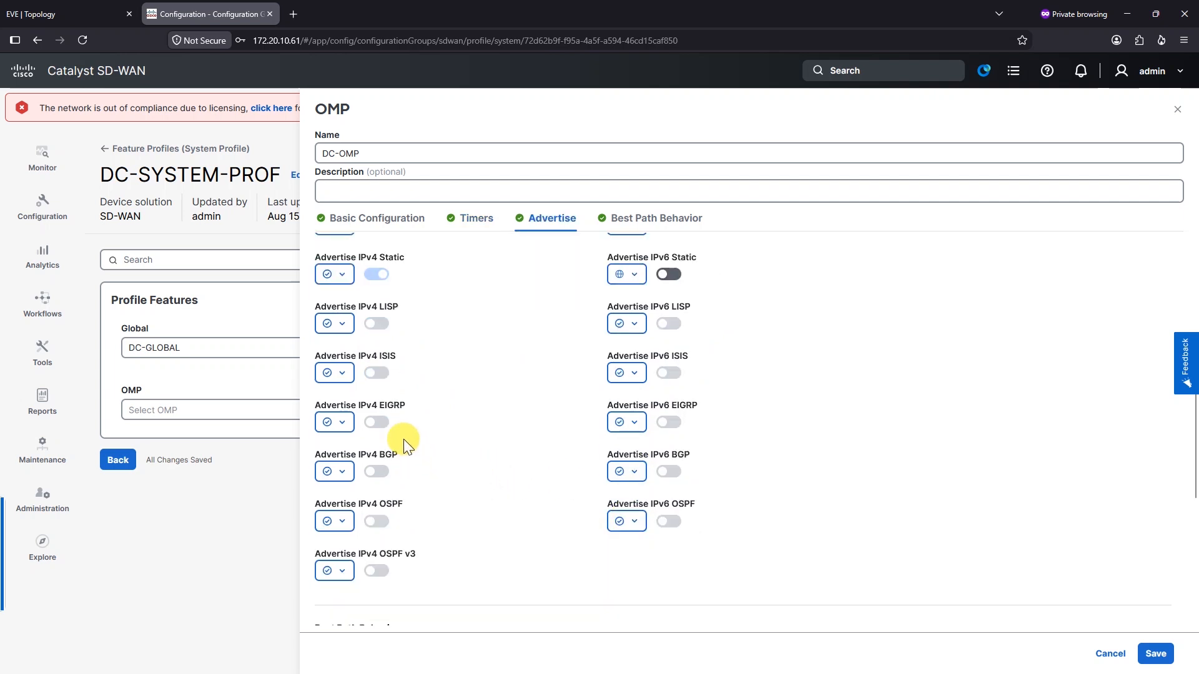
{"action": "scroll", "coordinate": [520, 422], "scroll_direction": "down", "scroll_amount": 3}
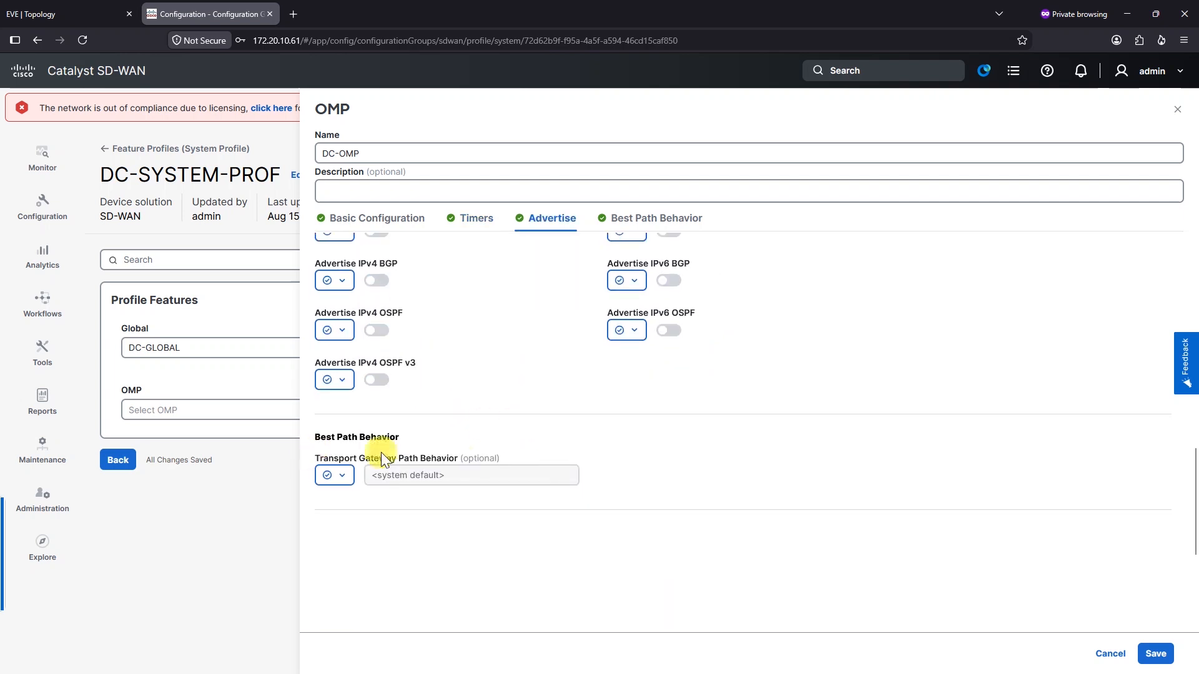
{"action": "scroll", "coordinate": [945, 476], "scroll_direction": "up", "scroll_amount": 3}
{"action": "scroll", "coordinate": [632, 363], "scroll_direction": "up", "scroll_amount": 7}
{"action": "scroll", "coordinate": [632, 363], "scroll_direction": "up", "scroll_amount": 1}
{"action": "left_click", "coordinate": [632, 363]}
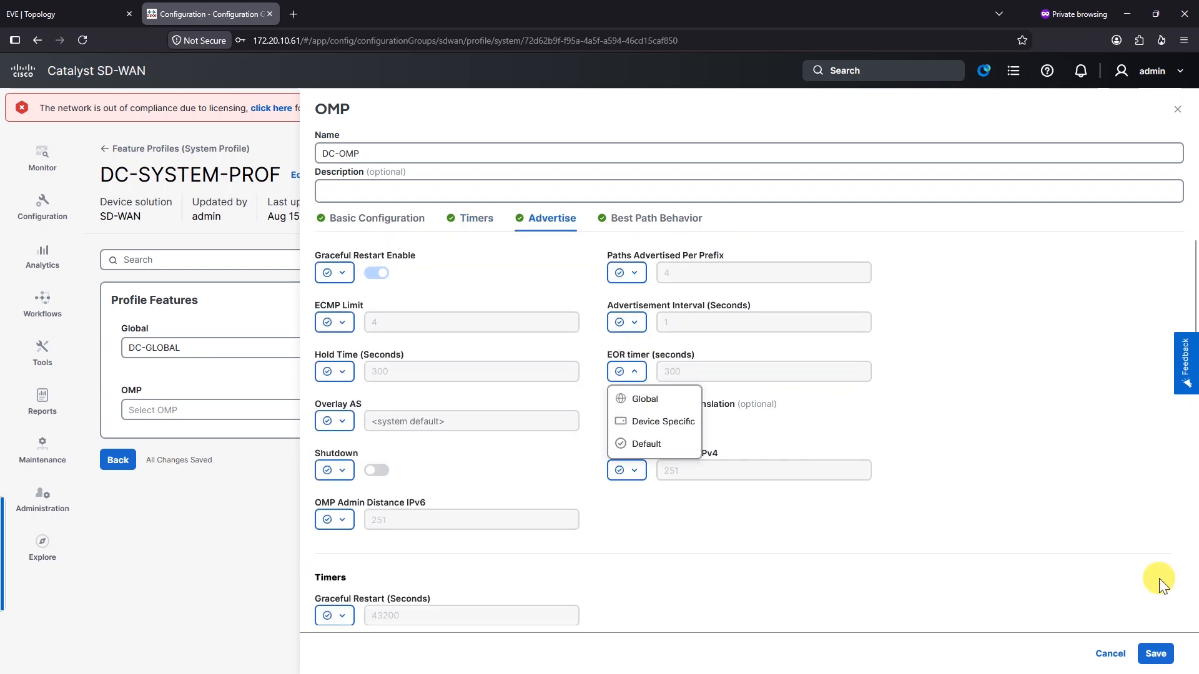
{"action": "left_click", "coordinate": [1160, 653]}
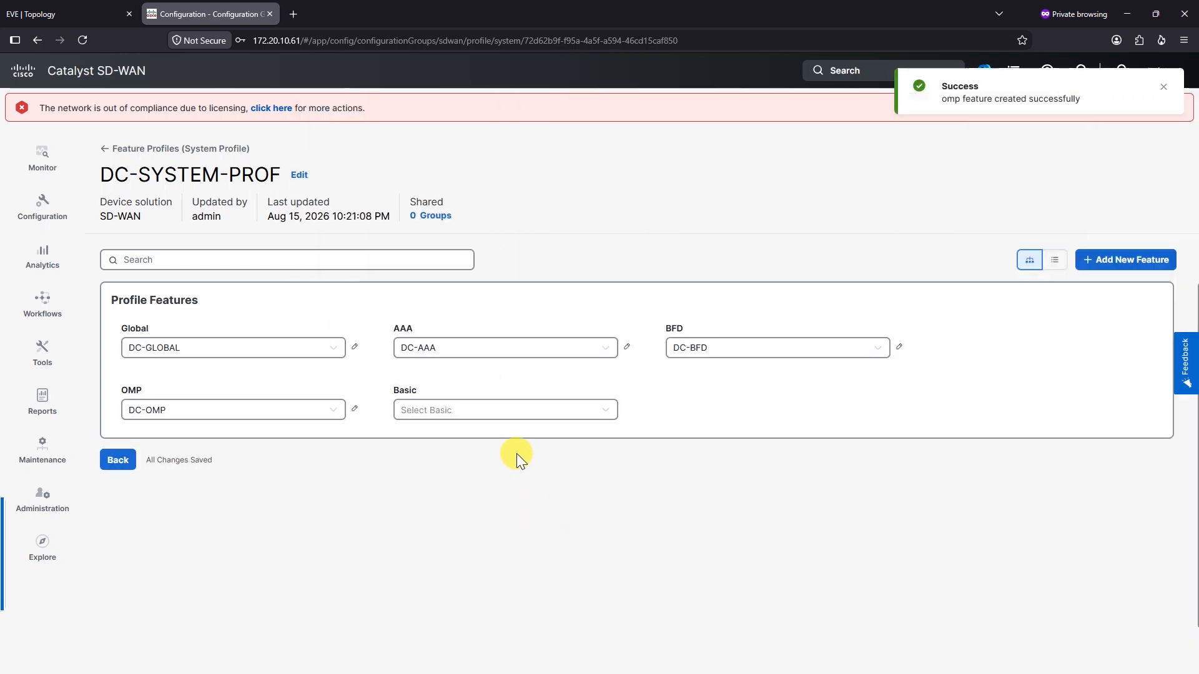
Create a new Basic feature named DC-Basic in the system profile
{"action": "left_click", "coordinate": [601, 423]}
{"action": "left_click", "coordinate": [584, 443]}
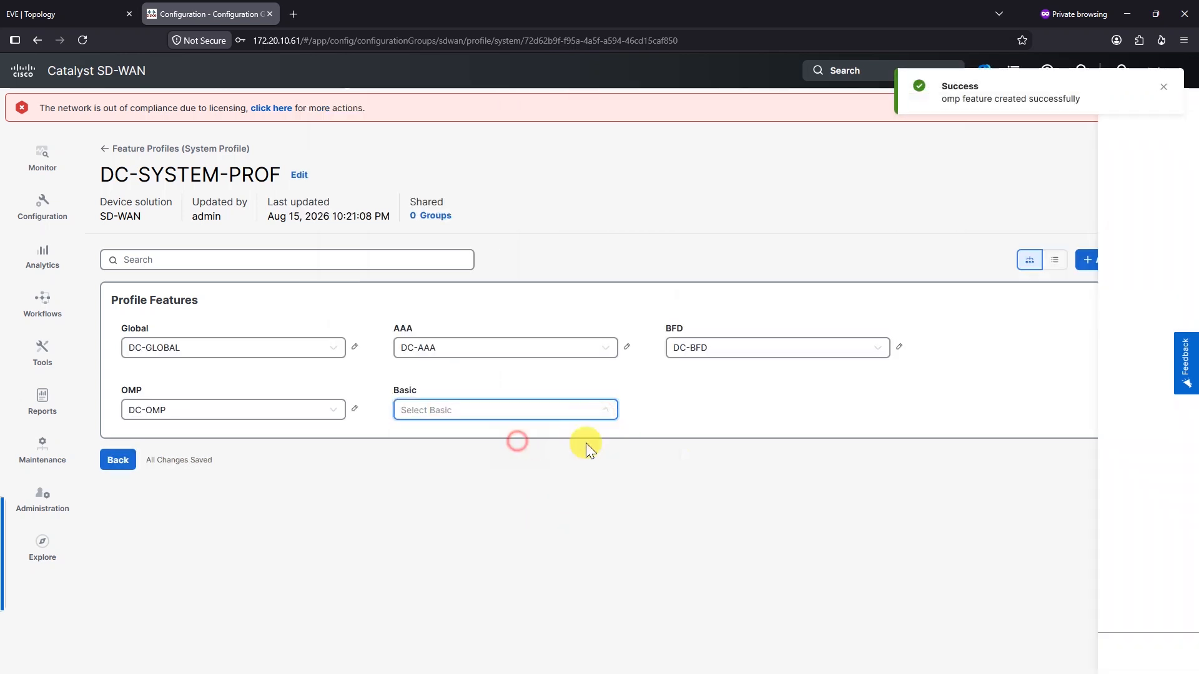
{"action": "left_click", "coordinate": [437, 159]}
{"action": "type", "text": "Basic"}
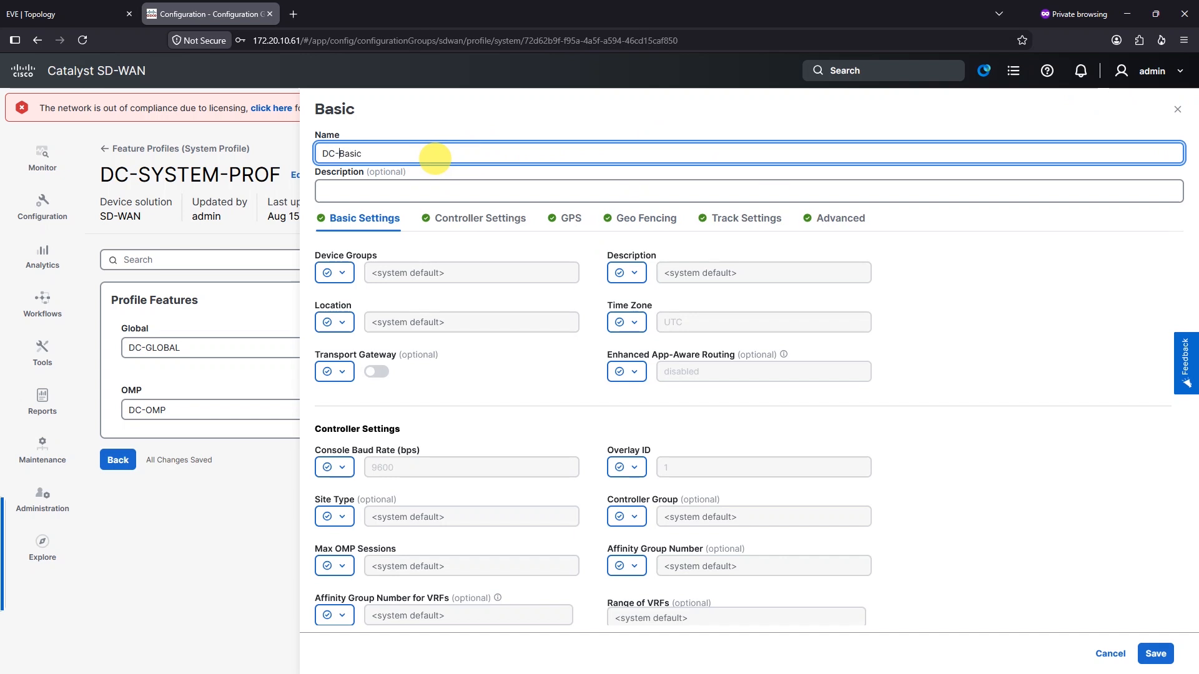
{"action": "left_click", "coordinate": [1029, 294]}
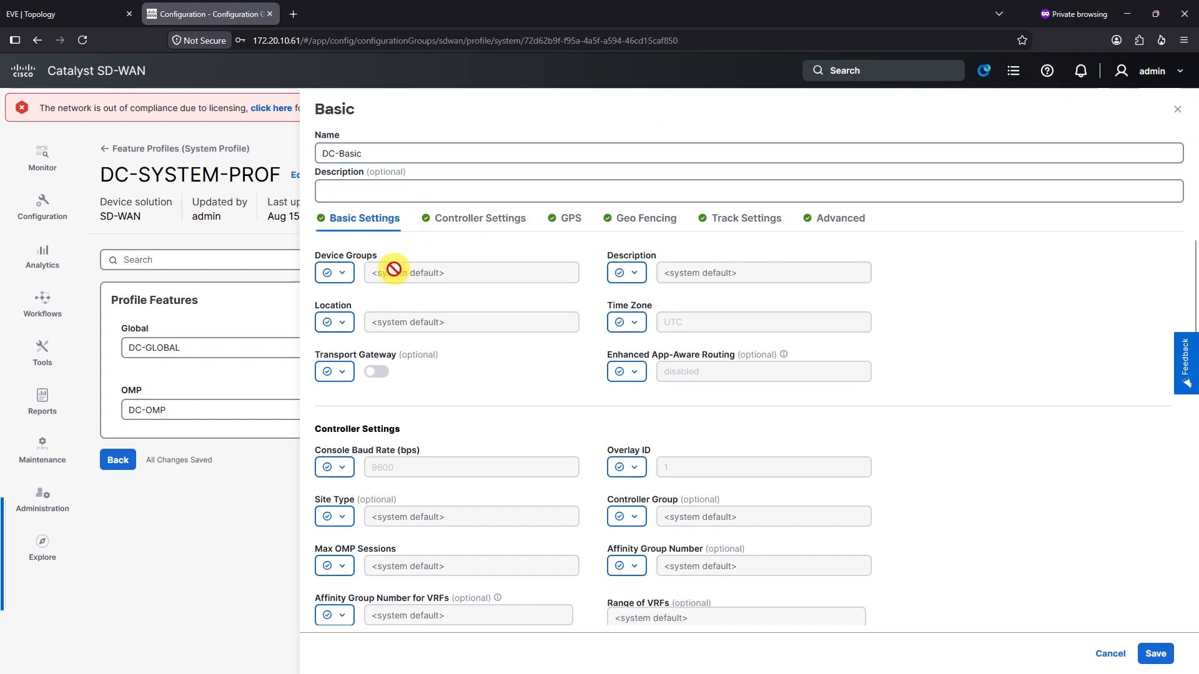
Set the Time Zone to a global value of Asia/Ho_Chi_Minh
{"action": "left_click", "coordinate": [339, 274]}
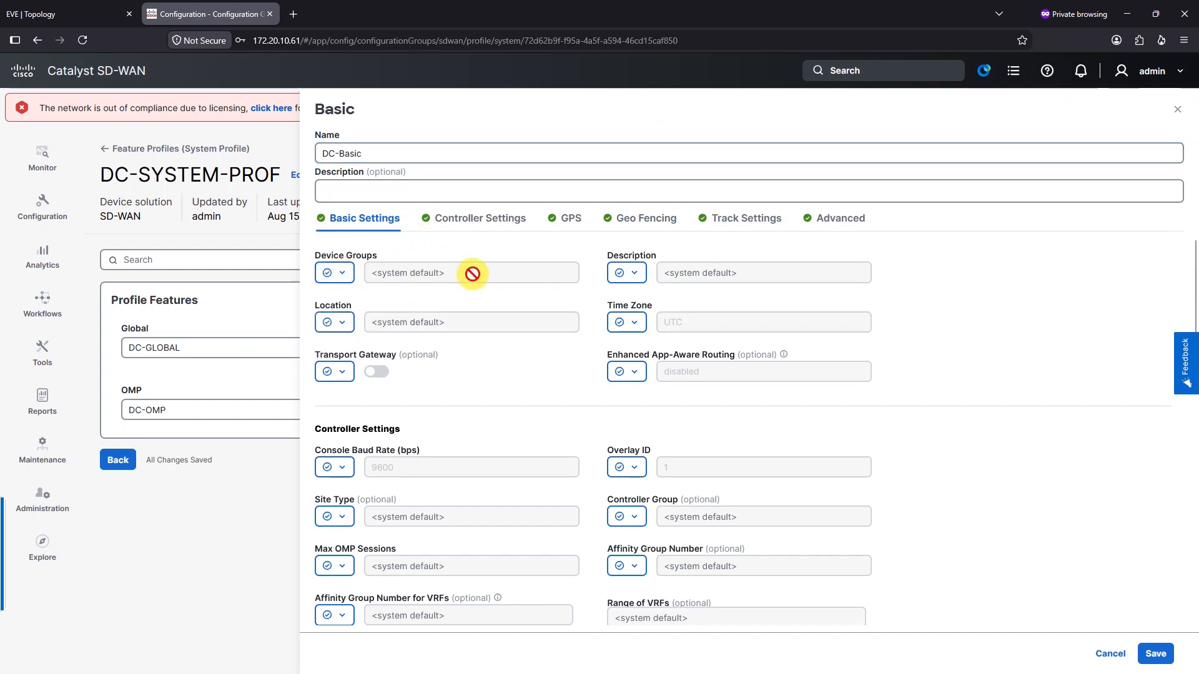
{"action": "left_click", "coordinate": [622, 274]}
{"action": "left_click", "coordinate": [340, 323]}
{"action": "left_click", "coordinate": [624, 323]}
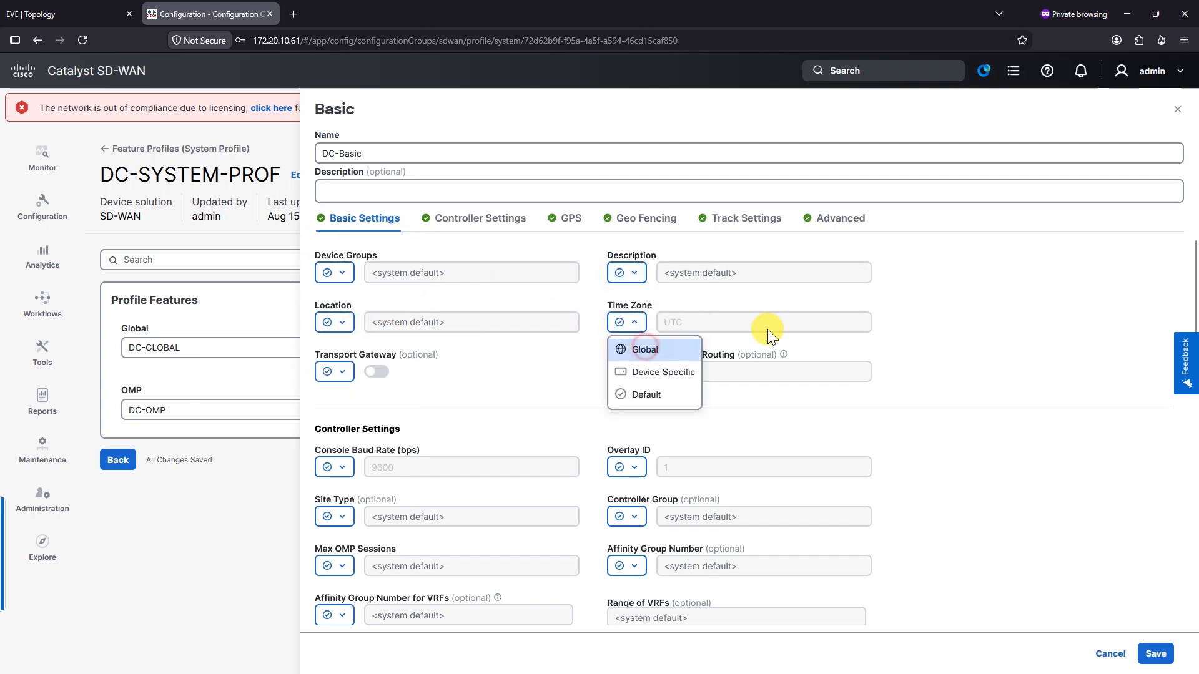
{"action": "left_click", "coordinate": [652, 348]}
{"action": "left_click", "coordinate": [752, 331]}
{"action": "left_click", "coordinate": [771, 439]}
{"action": "left_click", "coordinate": [968, 351]}
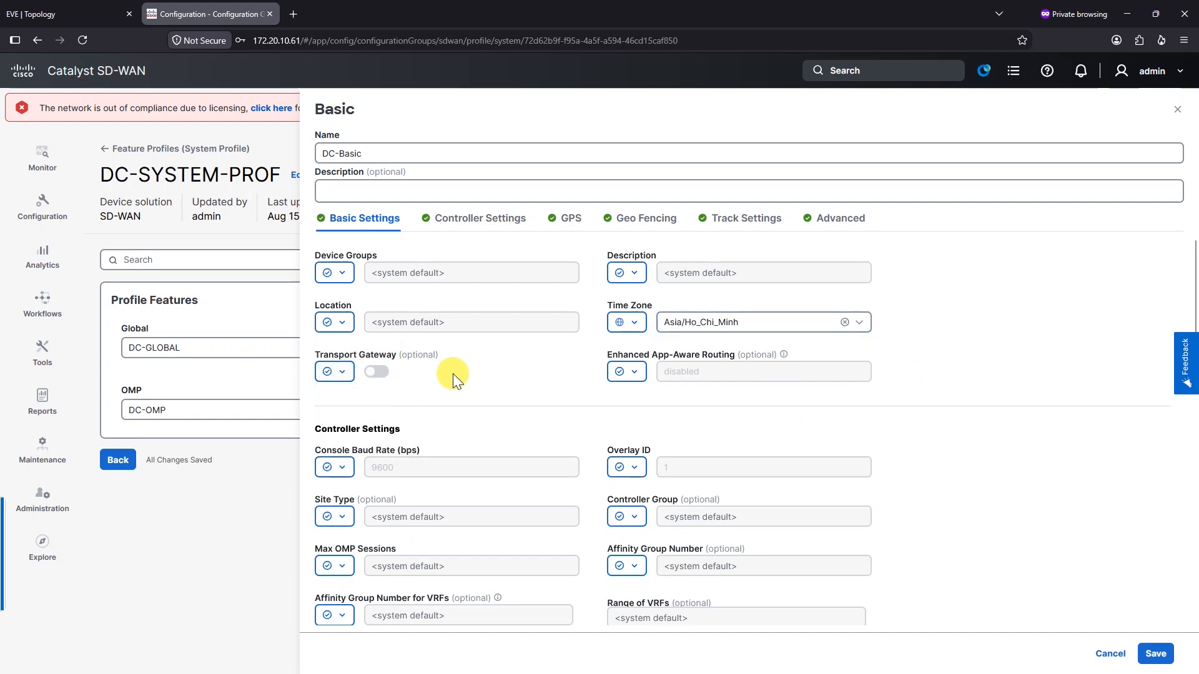
Make Controller Group a global value of 1
{"action": "scroll", "coordinate": [431, 375], "scroll_direction": "down", "scroll_amount": 1}
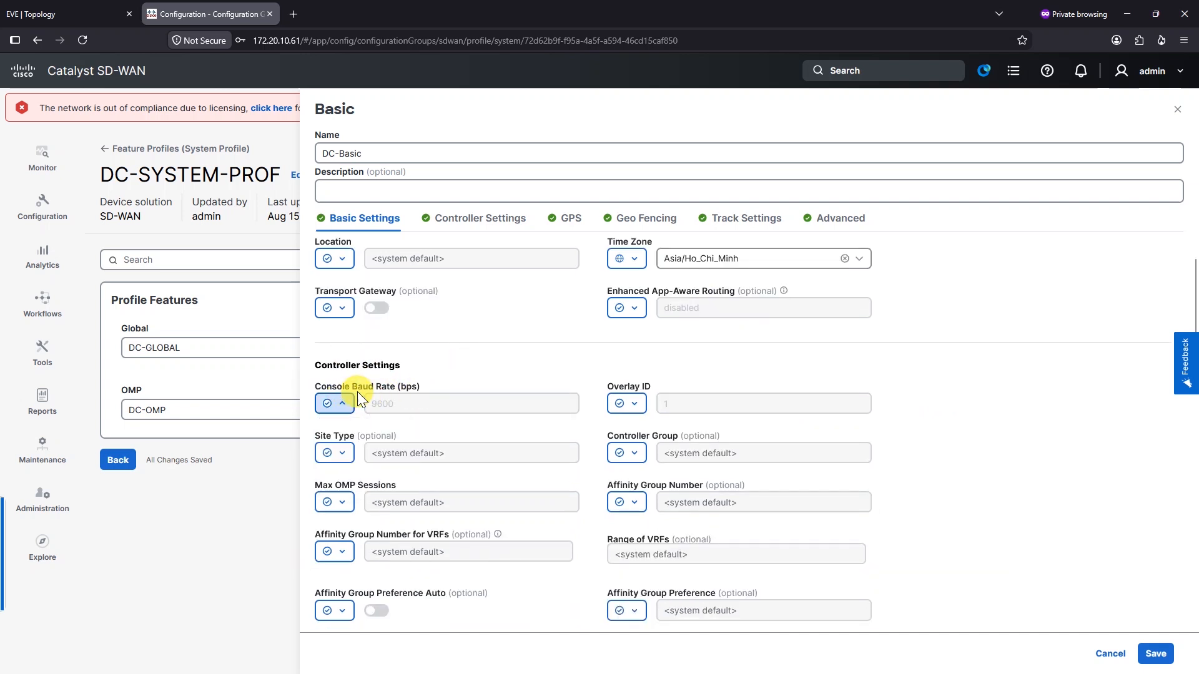
{"action": "left_click", "coordinate": [626, 404]}
{"action": "left_click", "coordinate": [623, 400]}
{"action": "left_click", "coordinate": [625, 401]}
{"action": "left_click", "coordinate": [640, 433]}
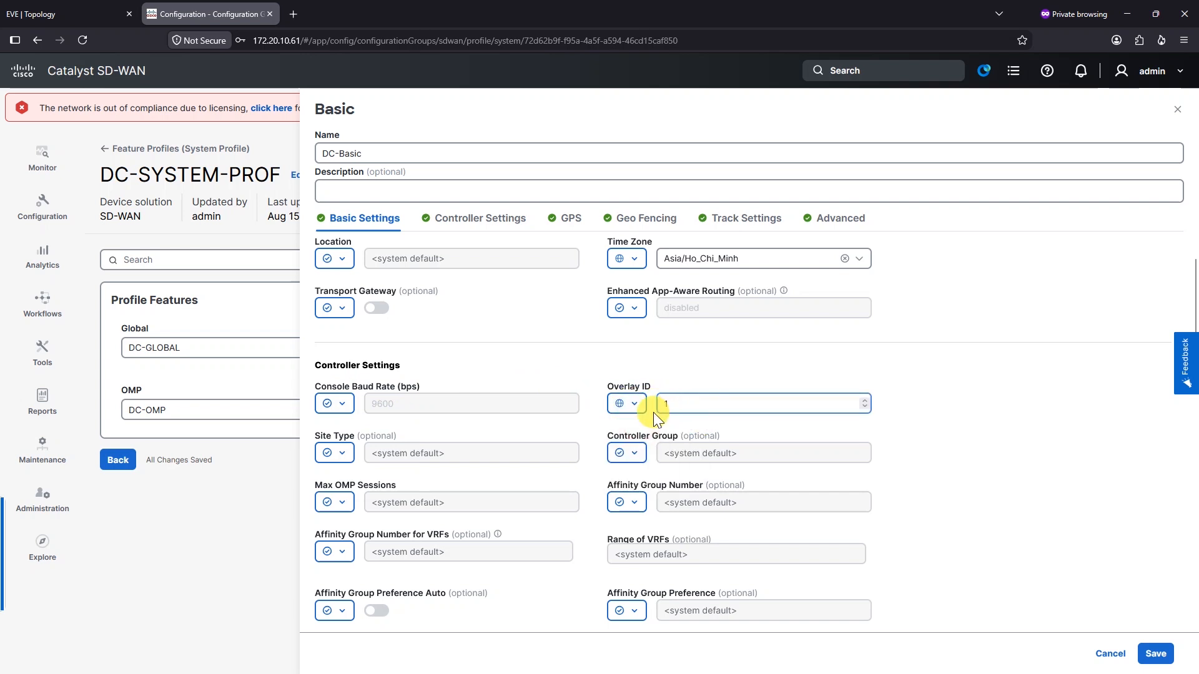
{"action": "left_click", "coordinate": [625, 455]}
{"action": "left_click", "coordinate": [628, 455]}
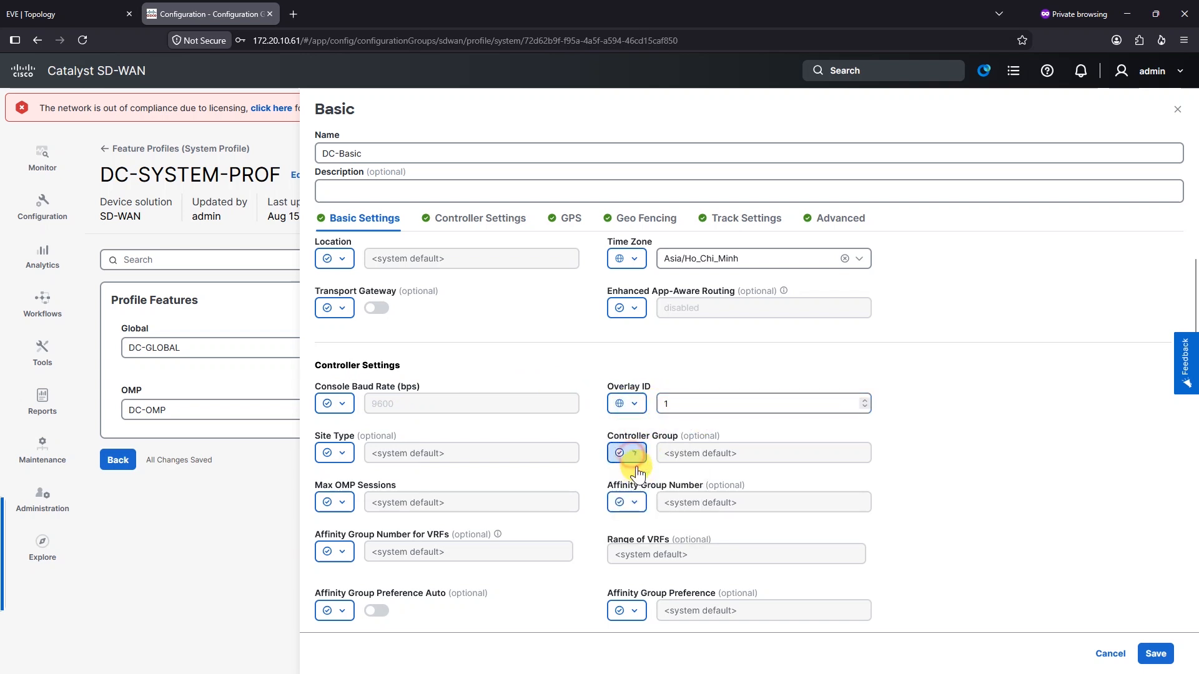
{"action": "left_click", "coordinate": [630, 454]}
{"action": "left_click", "coordinate": [695, 482]}
{"action": "left_click", "coordinate": [739, 452]}
{"action": "type", "text": "1"}
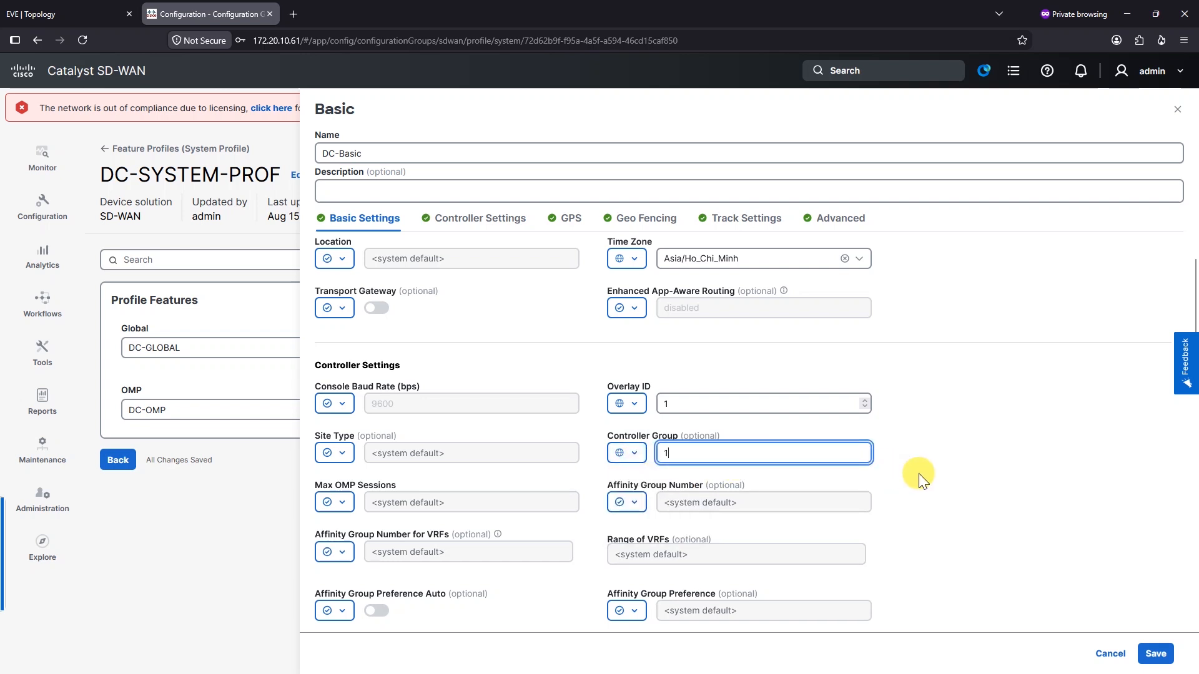
Return Overlay ID to its default and leave Max OMP Sessions unchanged
{"action": "scroll", "coordinate": [891, 437], "scroll_direction": "down", "scroll_amount": 2}
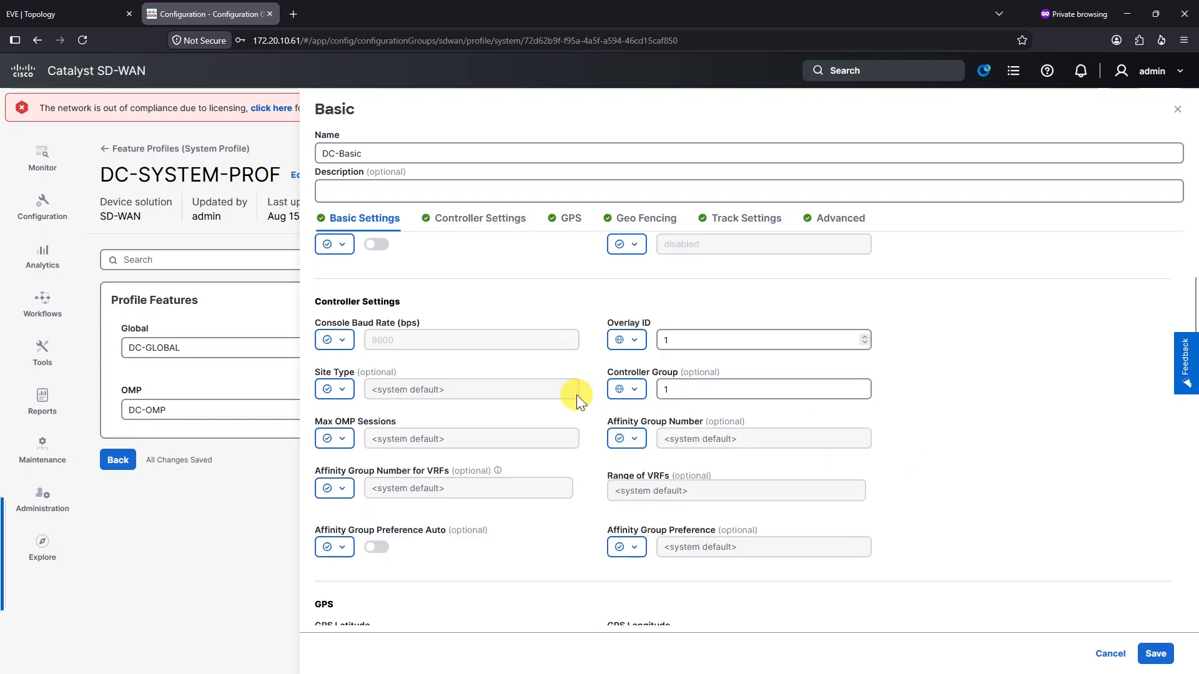
{"action": "left_click", "coordinate": [636, 342]}
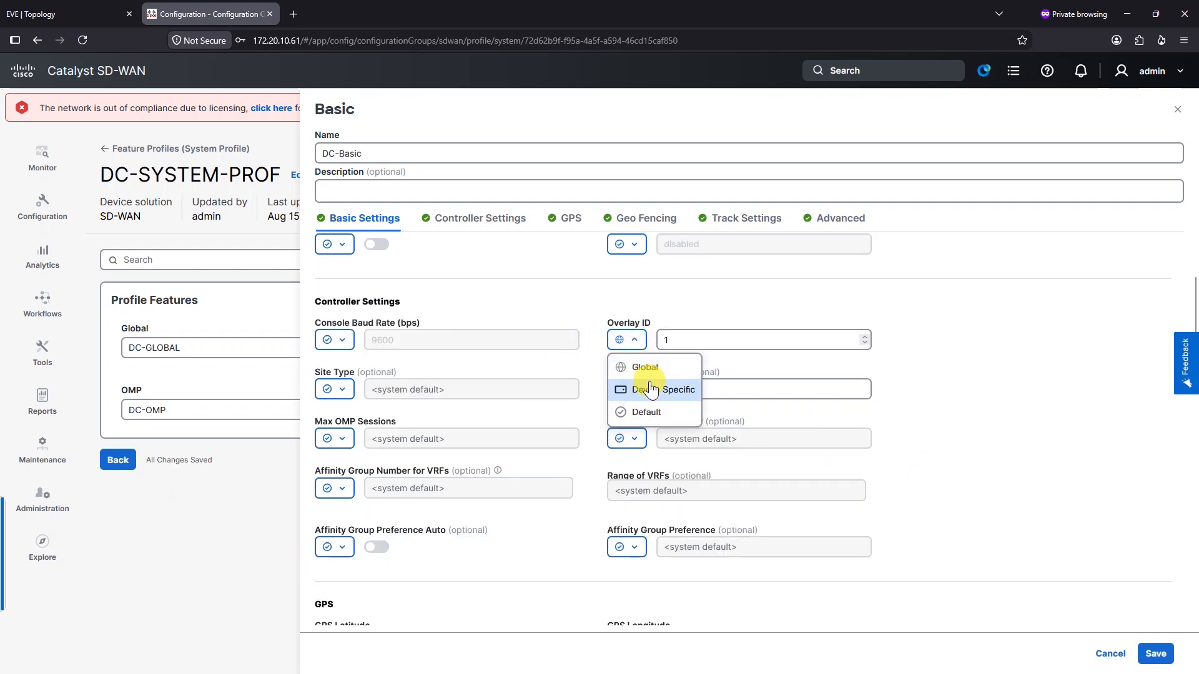
{"action": "left_click", "coordinate": [649, 410]}
{"action": "left_click", "coordinate": [337, 438]}
{"action": "left_click", "coordinate": [321, 437]}
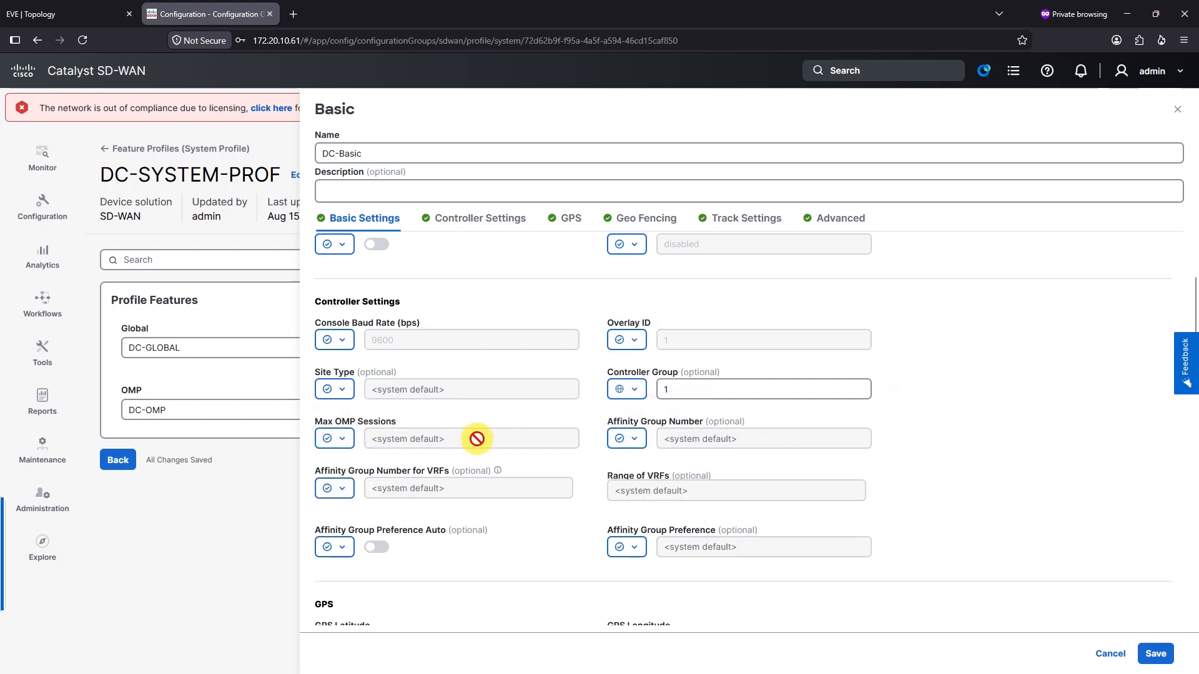
{"action": "scroll", "coordinate": [477, 436], "scroll_direction": "down", "scroll_amount": 2}
{"action": "scroll", "coordinate": [571, 447], "scroll_direction": "down", "scroll_amount": 1}
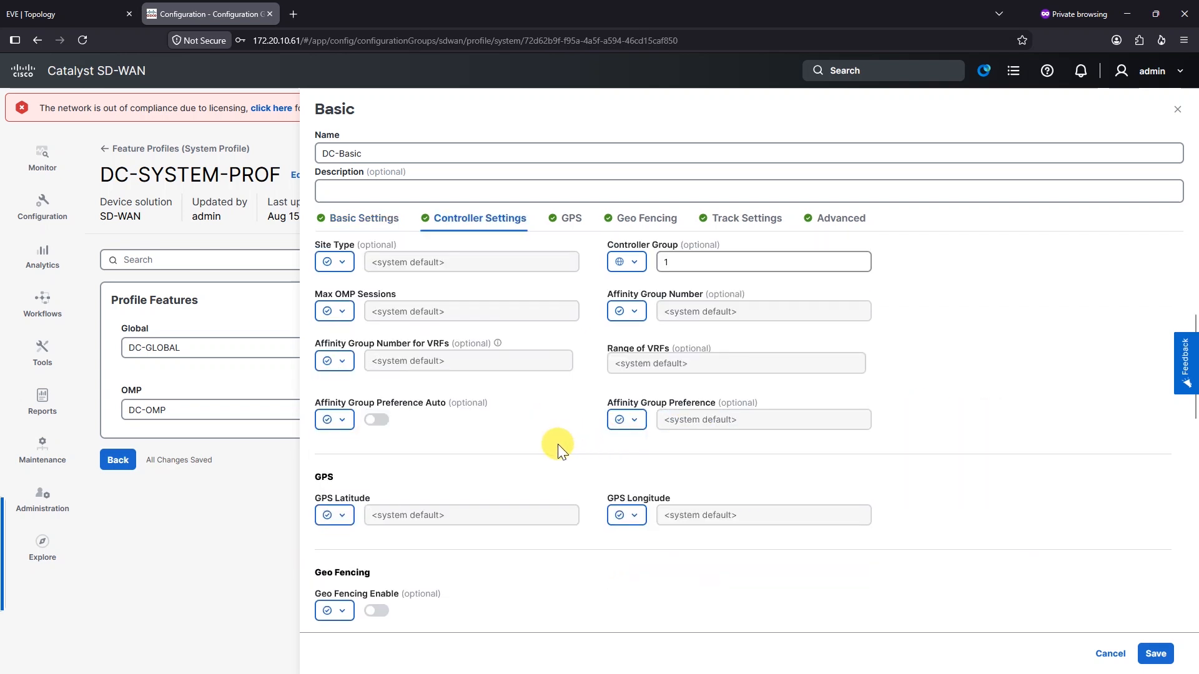
{"action": "scroll", "coordinate": [402, 516], "scroll_direction": "down", "scroll_amount": 4}
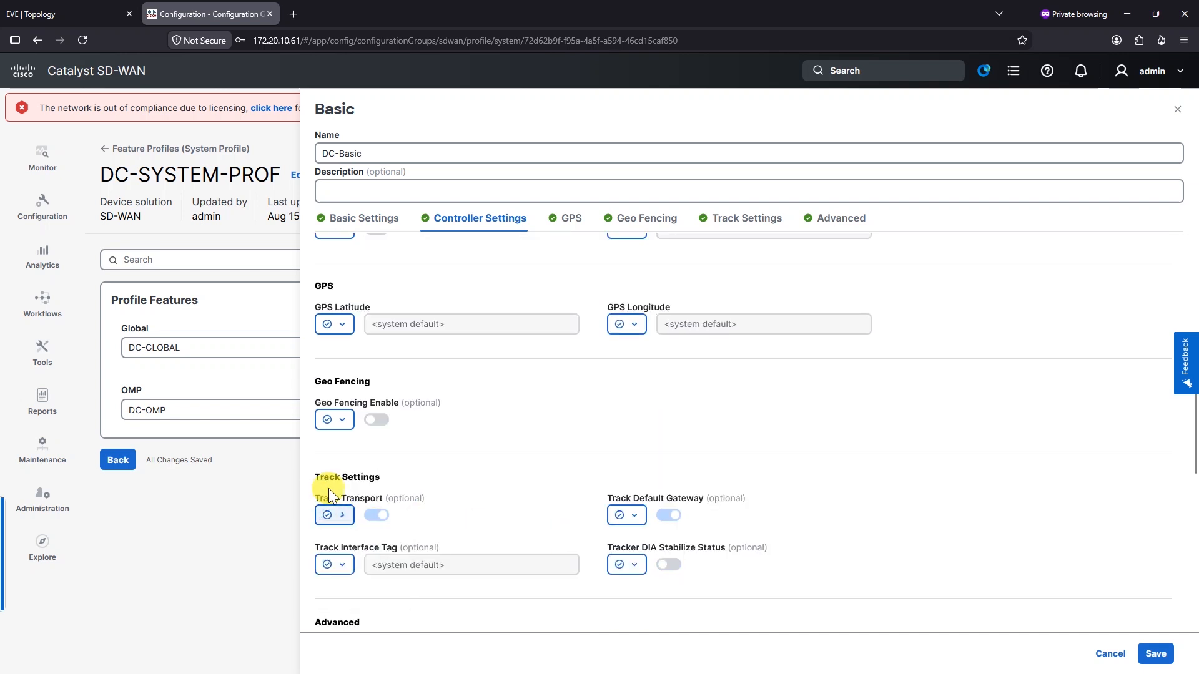
{"action": "scroll", "coordinate": [512, 491], "scroll_direction": "down", "scroll_amount": 1}
{"action": "scroll", "coordinate": [374, 494], "scroll_direction": "down", "scroll_amount": 2}
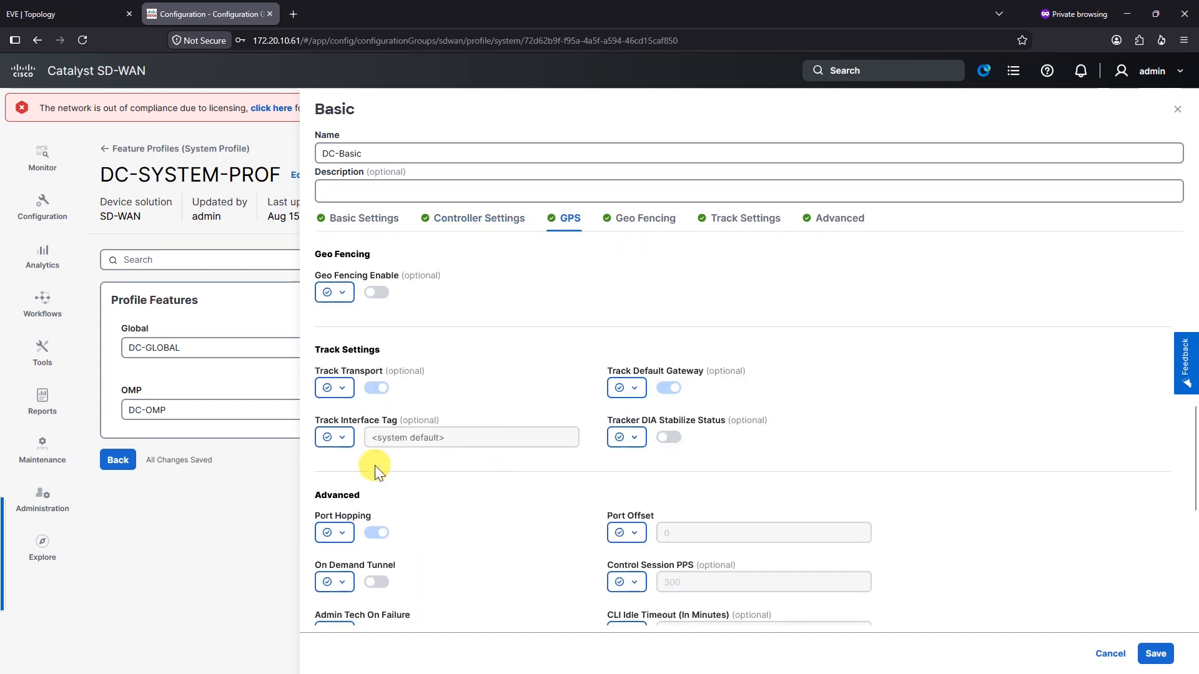
Leave Port Hopping and Port Offset at defaults and save the DC-Basic feature
{"action": "left_click", "coordinate": [342, 469]}
{"action": "scroll", "coordinate": [337, 437], "scroll_direction": "down", "scroll_amount": 1}
{"action": "left_click", "coordinate": [342, 406]}
{"action": "left_click", "coordinate": [347, 397]}
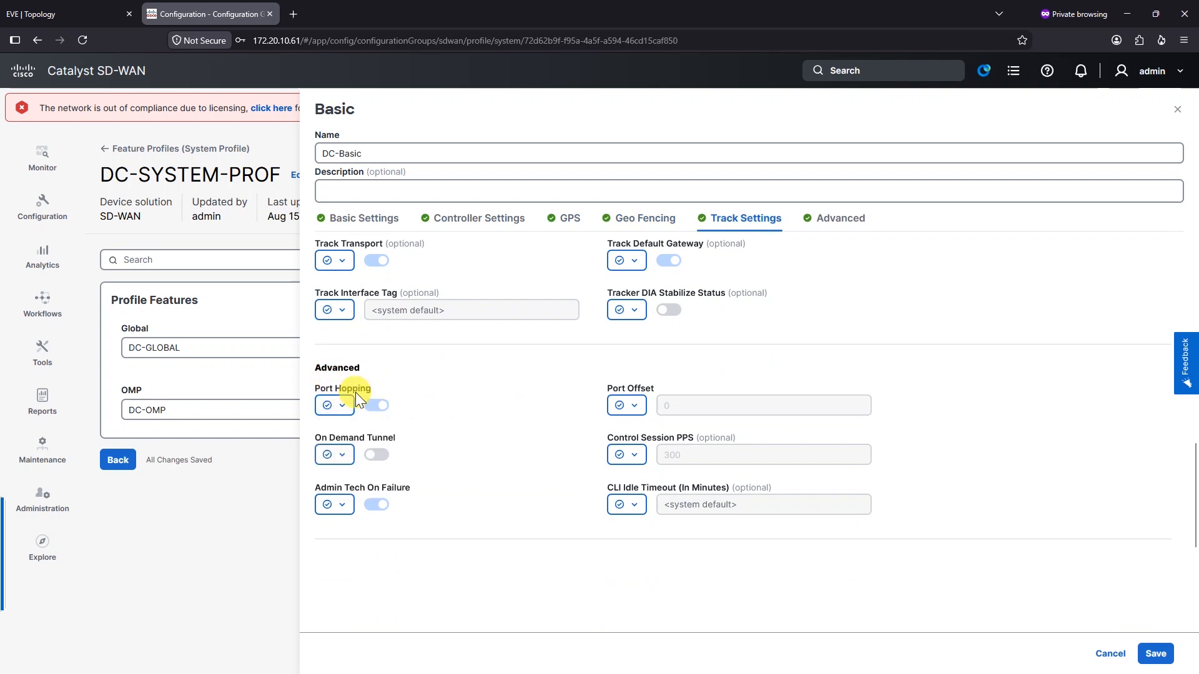
{"action": "left_click", "coordinate": [642, 400]}
{"action": "left_click", "coordinate": [646, 401]}
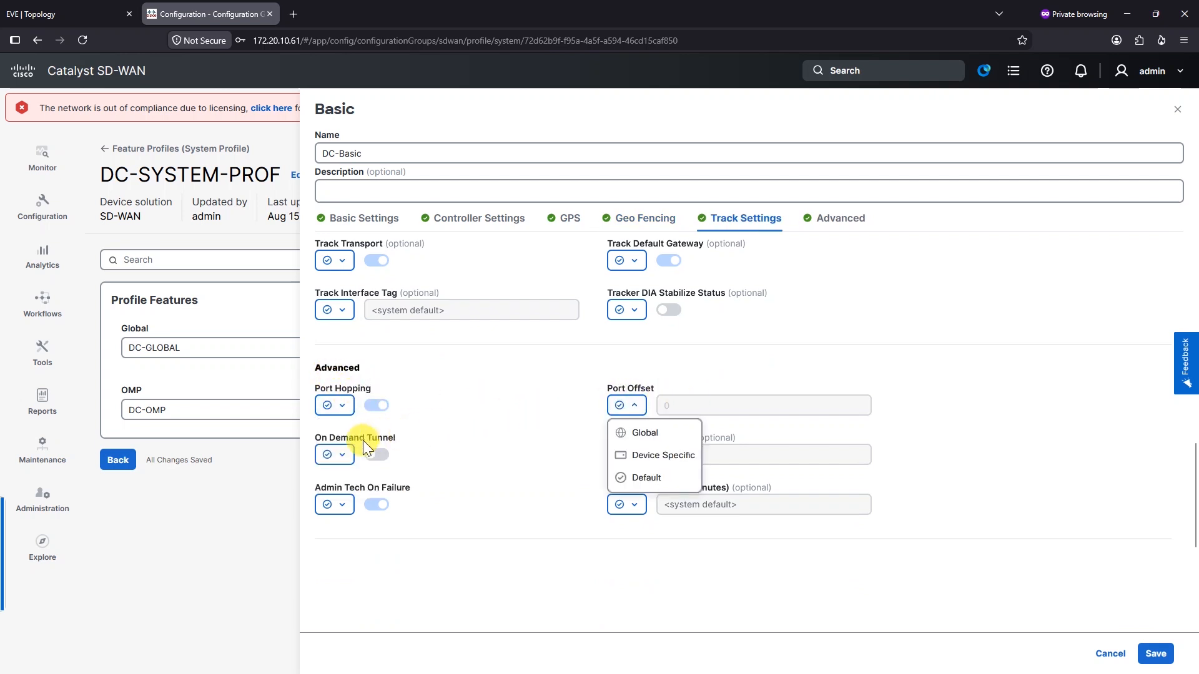
{"action": "left_click", "coordinate": [463, 438]}
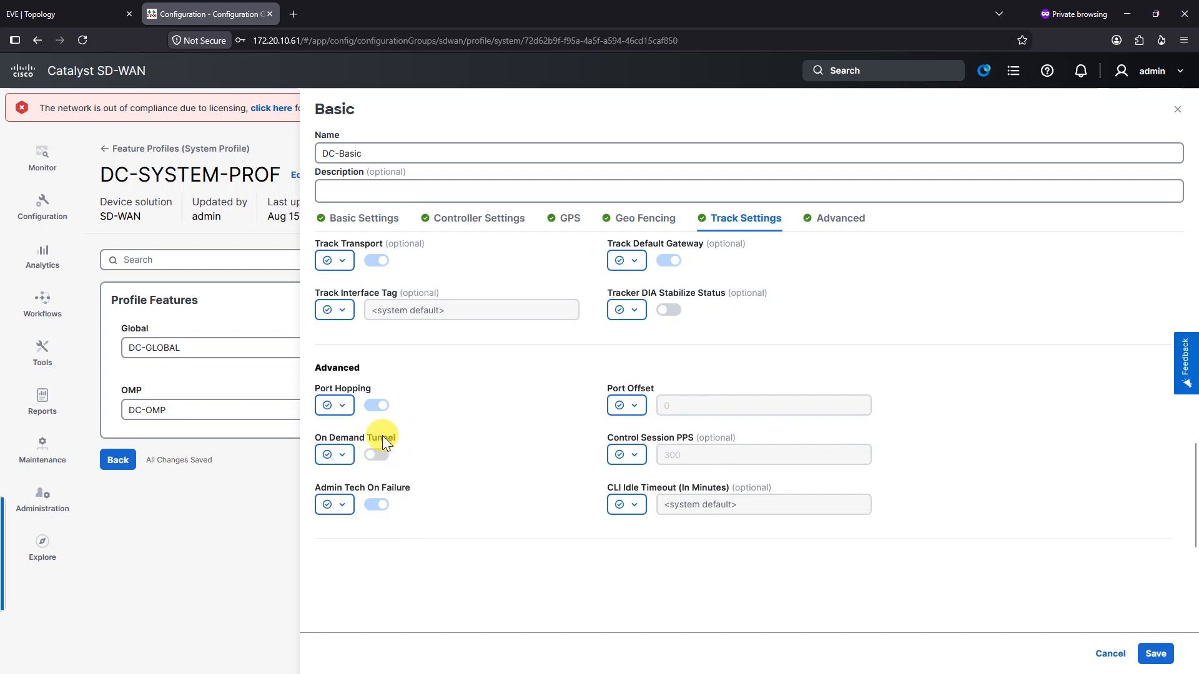
{"action": "left_click", "coordinate": [517, 458]}
{"action": "left_click", "coordinate": [1149, 653]}
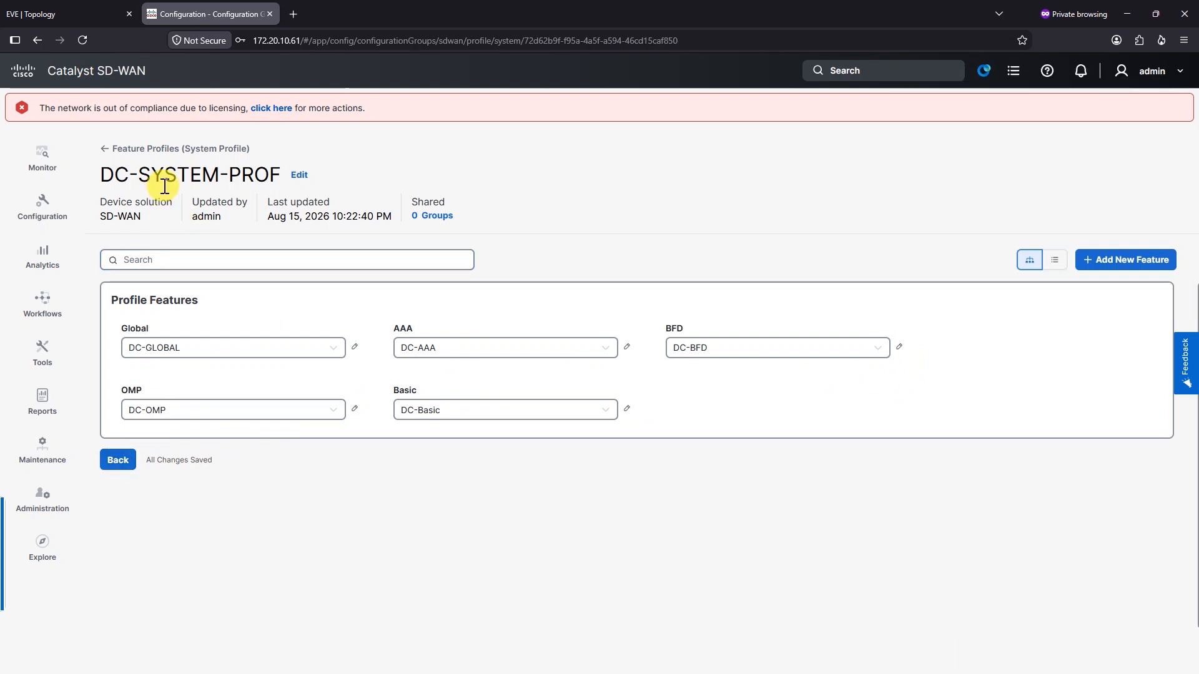
Go back to the profile list and start a new Transport & Management profile
{"action": "left_click", "coordinate": [118, 460]}
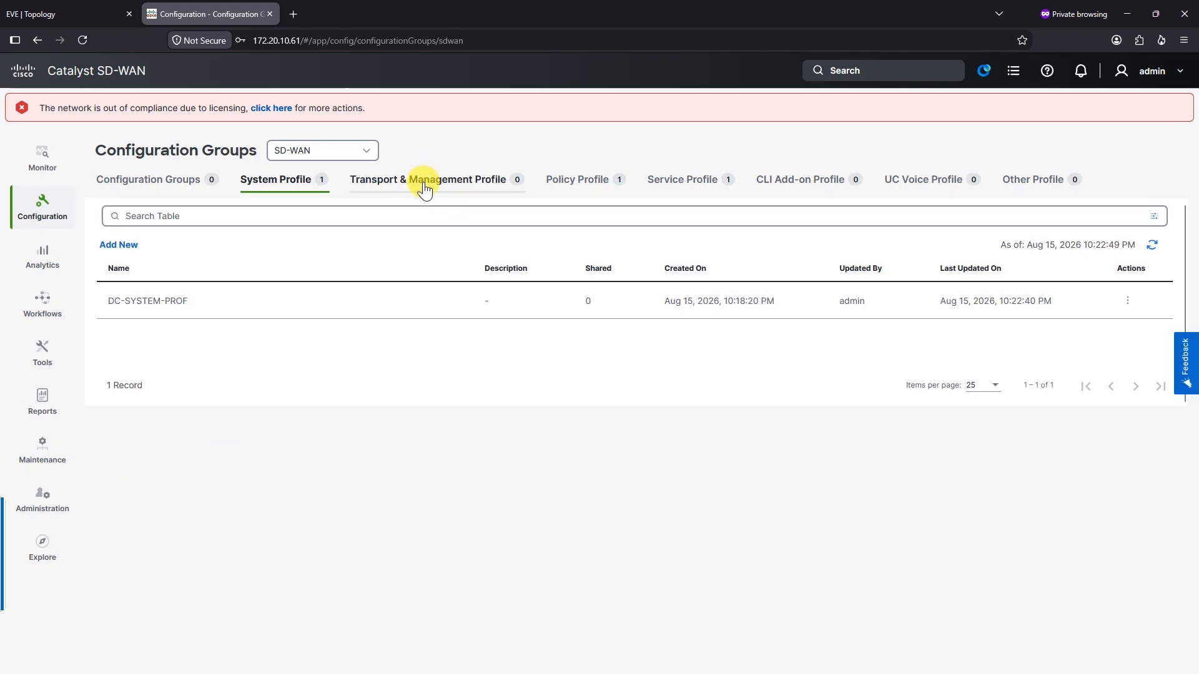
{"action": "left_click", "coordinate": [451, 187]}
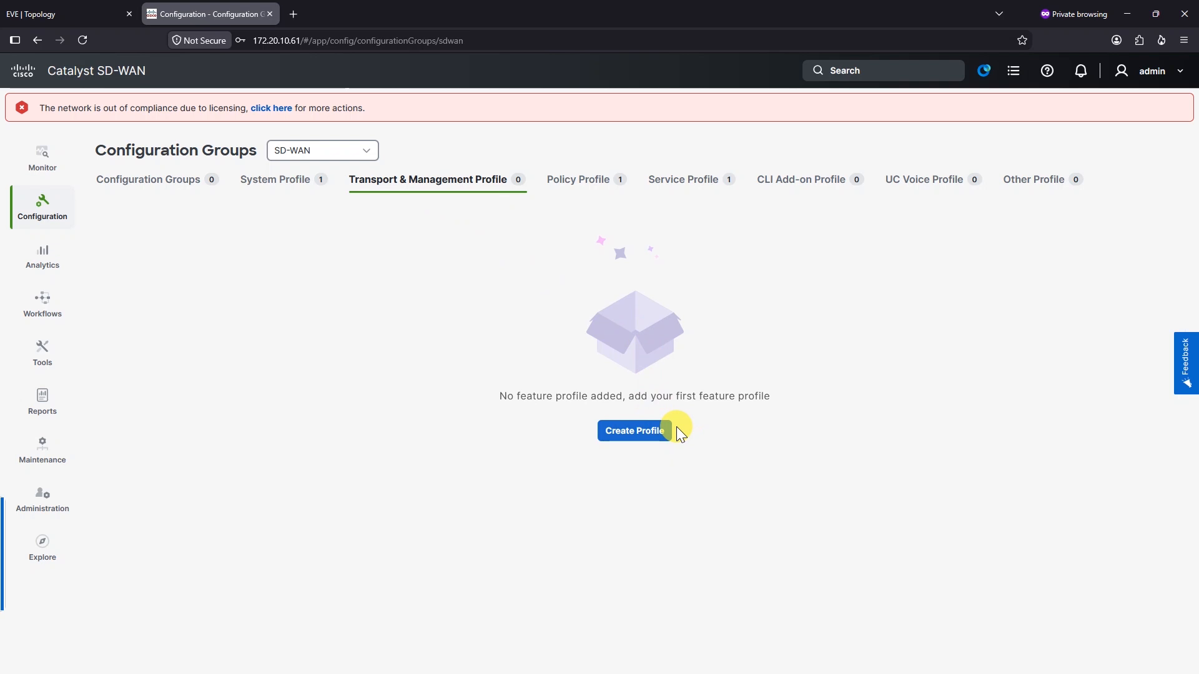
{"action": "left_click", "coordinate": [643, 433]}
Create the DC-Transport-Prof profile and begin a new Transport VPN feature
{"action": "left_click", "coordinate": [599, 342]}
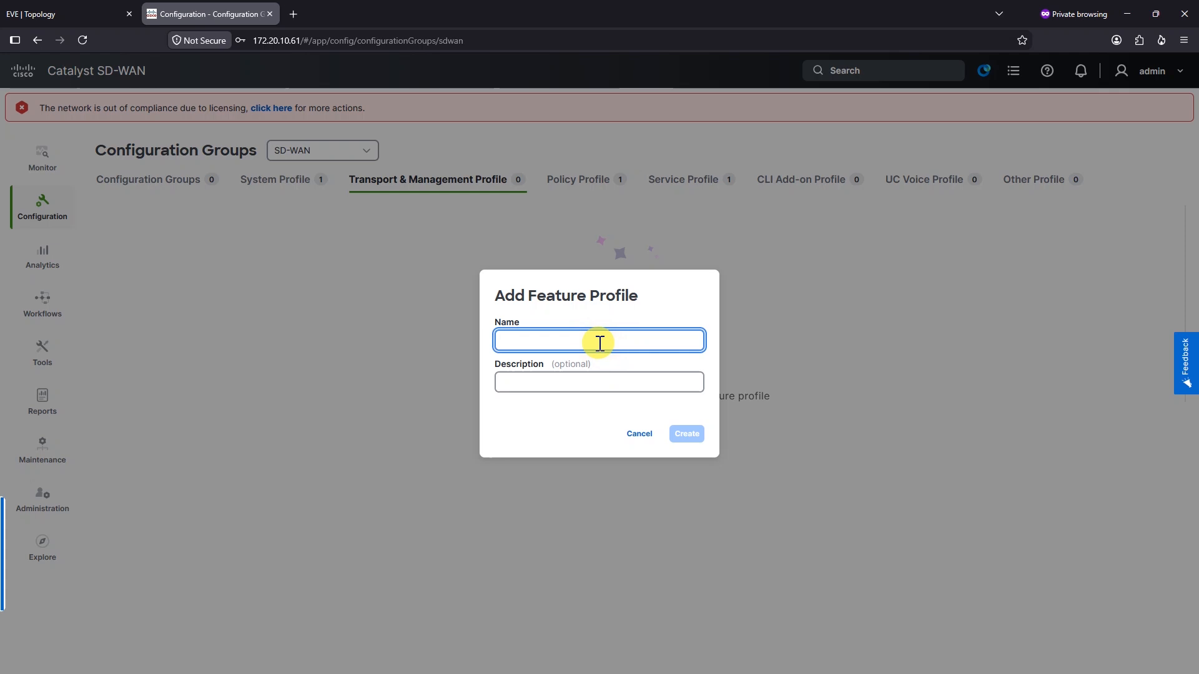
{"action": "type", "text": "Transport-Prof"}
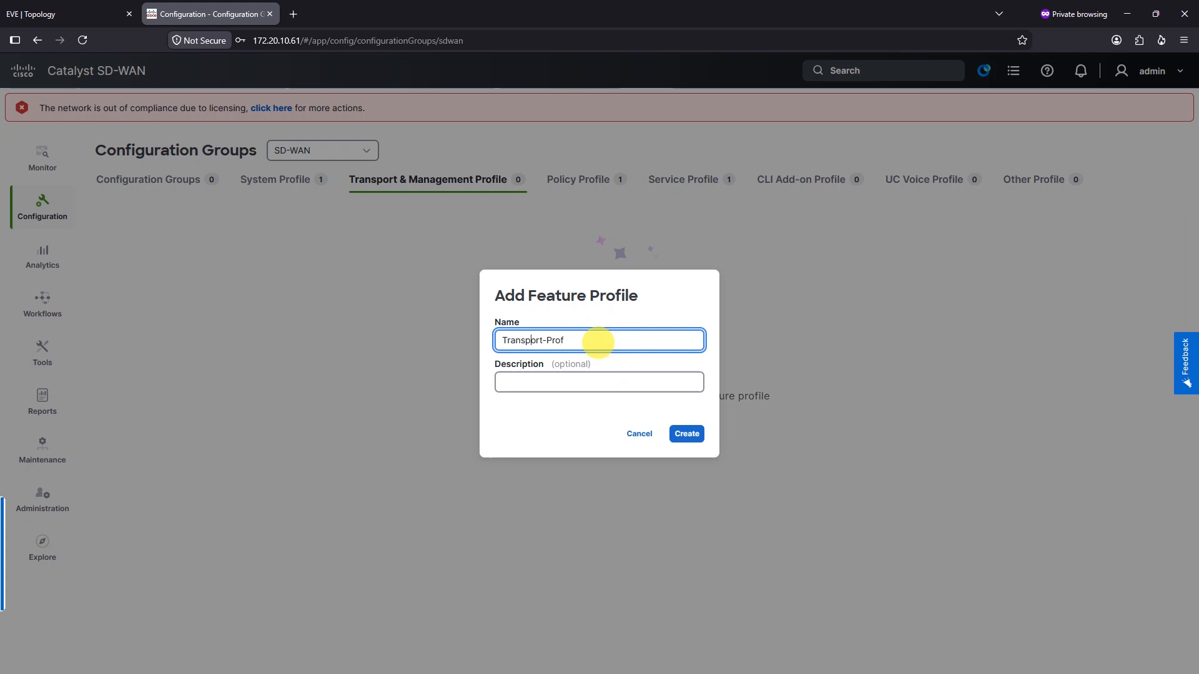
{"action": "type", "text": "DC-"}
{"action": "left_click", "coordinate": [686, 434]}
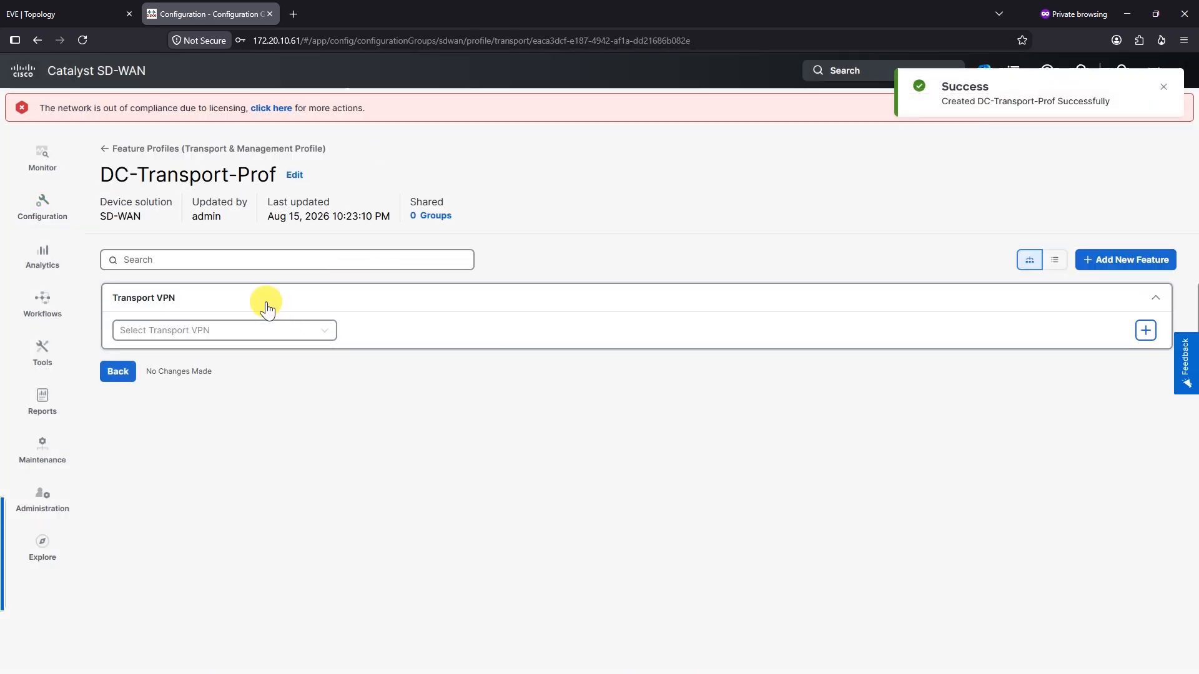
{"action": "left_click", "coordinate": [253, 328]}
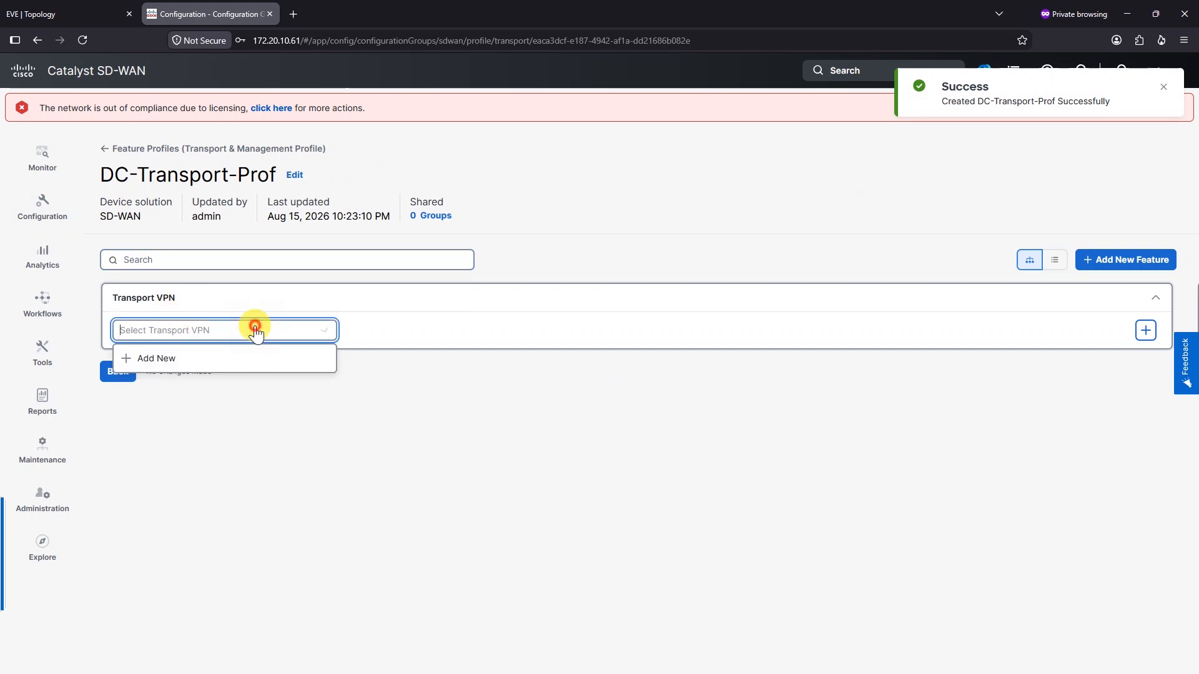
{"action": "left_click", "coordinate": [171, 357]}
Switch Enhance ECMP Keying to a global setting and turn it on
{"action": "left_click", "coordinate": [427, 151]}
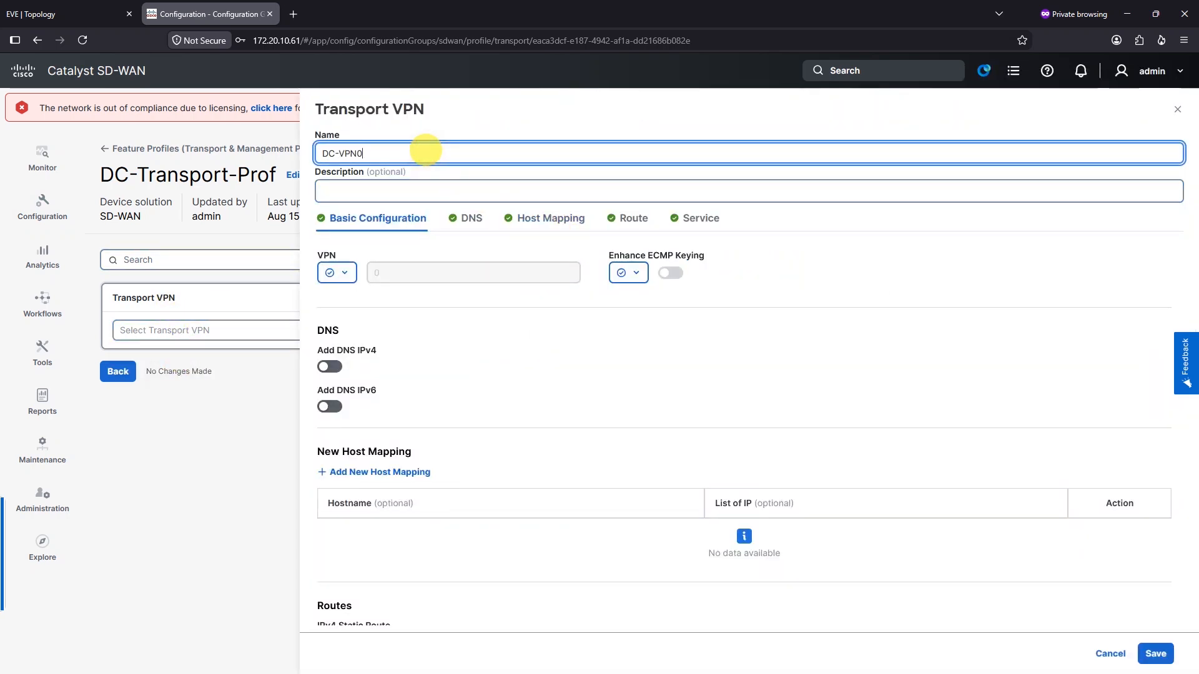
{"action": "left_click", "coordinate": [345, 273]}
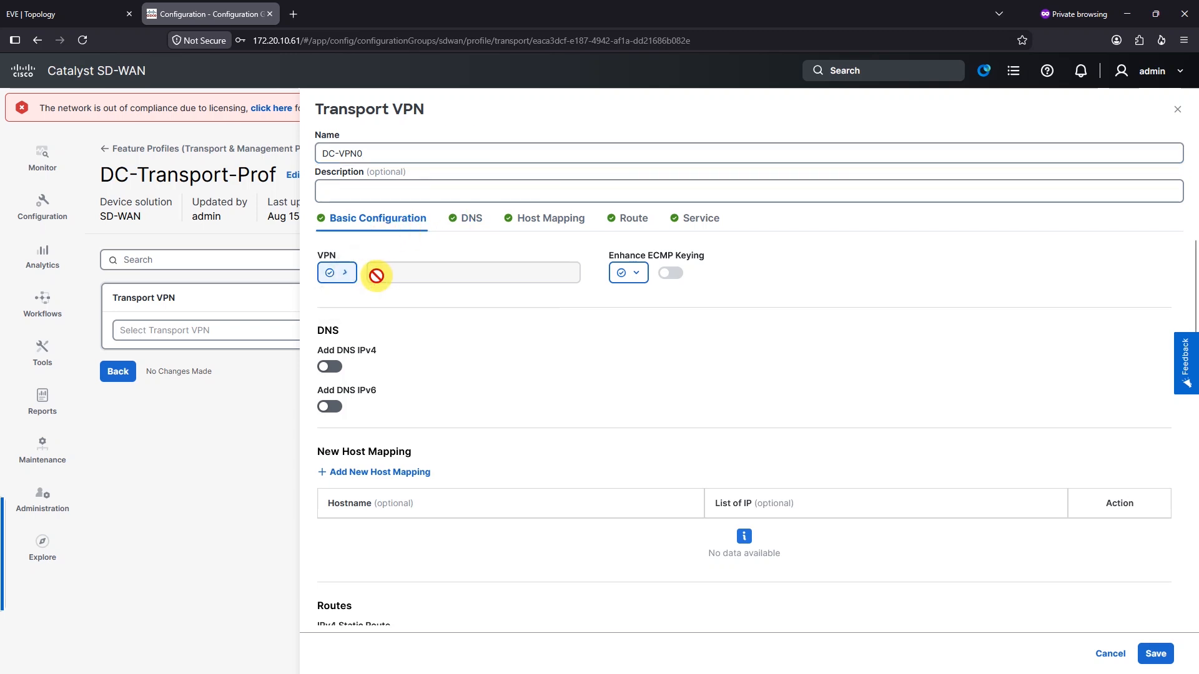
{"action": "left_click", "coordinate": [377, 275]}
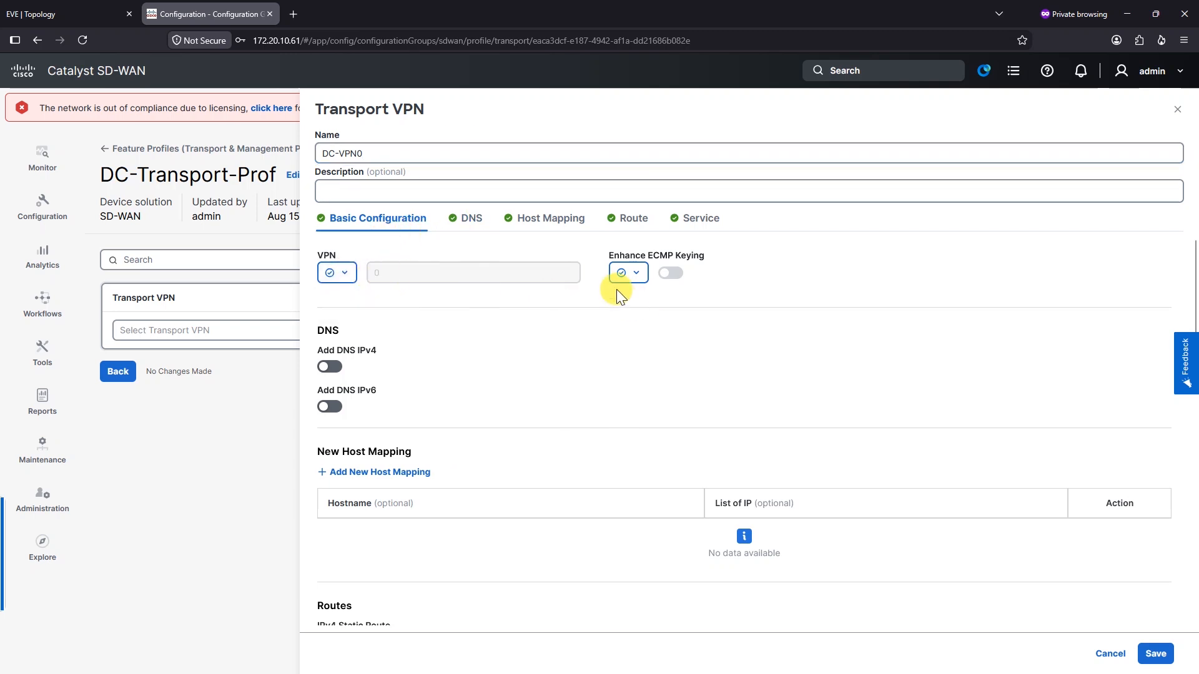
{"action": "left_click", "coordinate": [638, 274]}
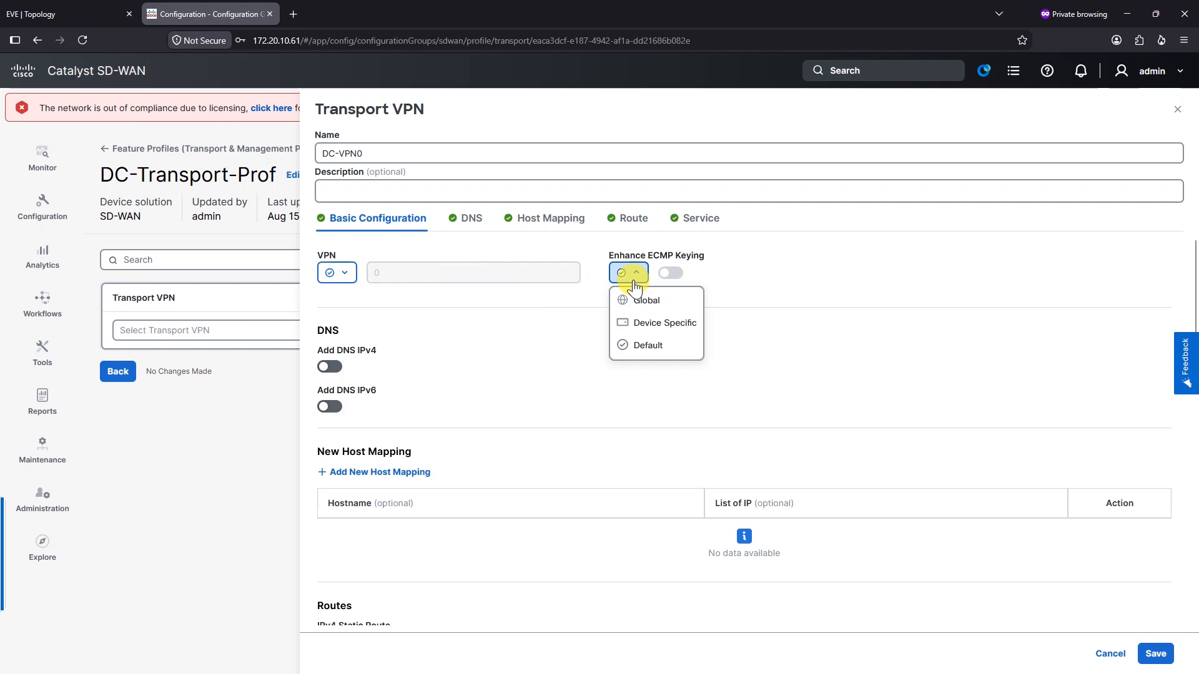
{"action": "left_click", "coordinate": [643, 301]}
{"action": "left_click", "coordinate": [671, 274]}
Add a host mapping of nwlr-vbond.nwlr.local to 113.1.1.2 and 111.1.1.2
{"action": "scroll", "coordinate": [398, 361], "scroll_direction": "down", "scroll_amount": 1}
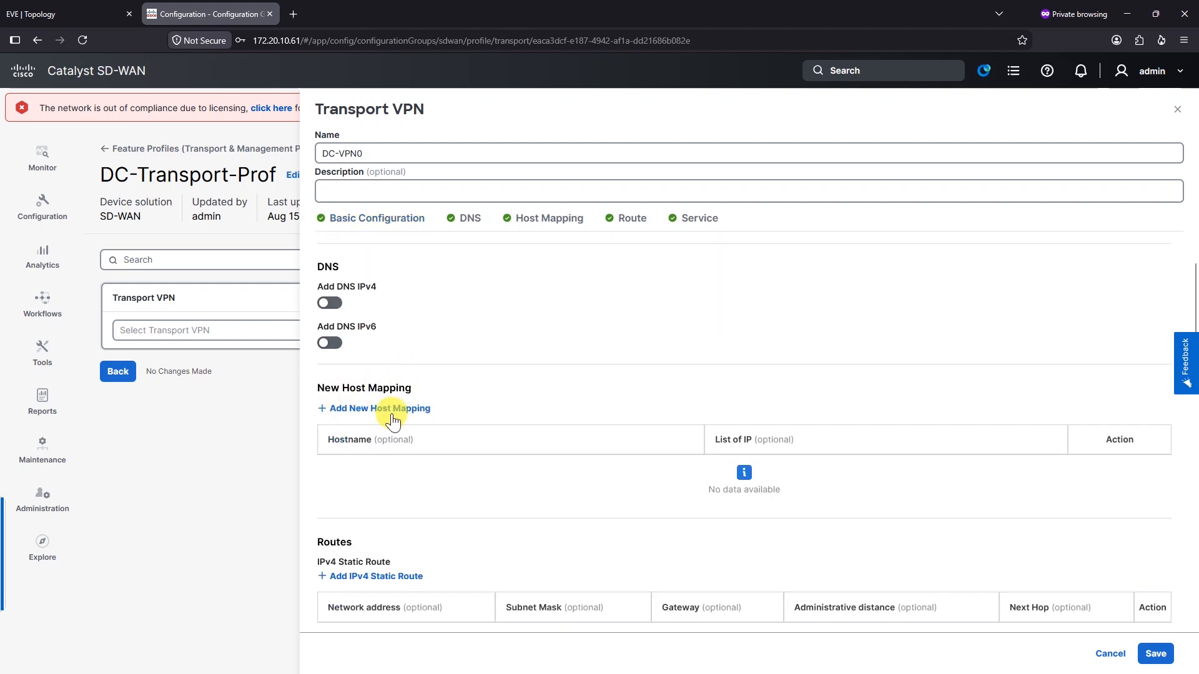
{"action": "scroll", "coordinate": [454, 387], "scroll_direction": "down", "scroll_amount": 1}
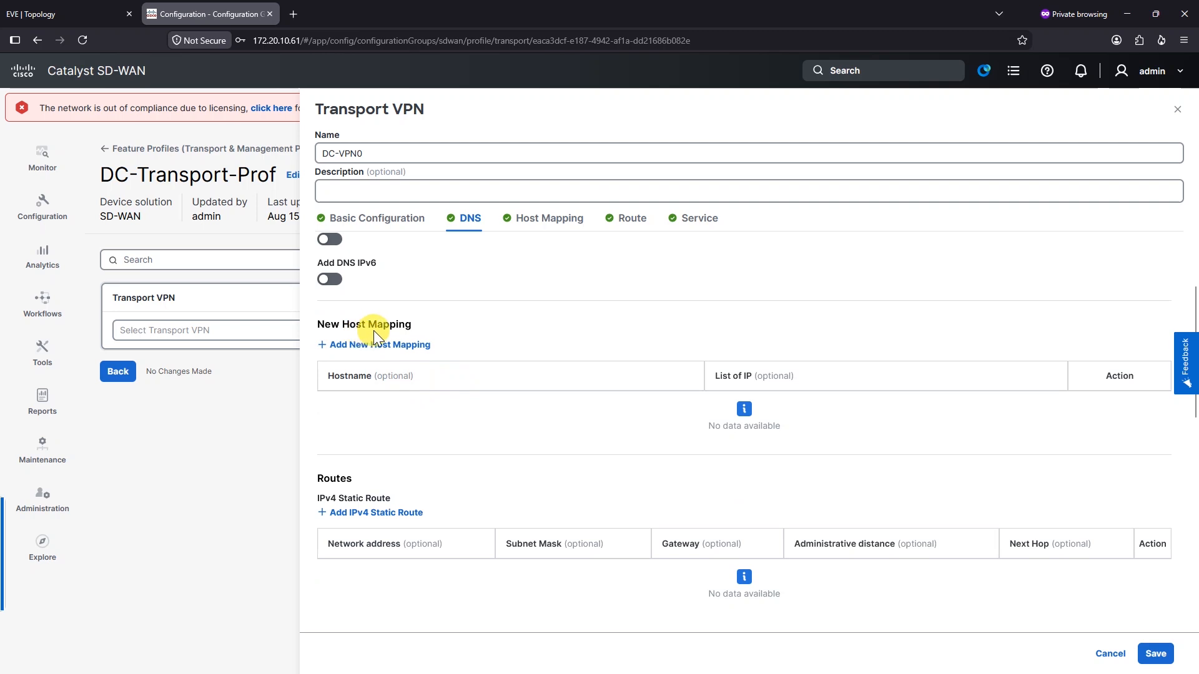
{"action": "left_click", "coordinate": [330, 347]}
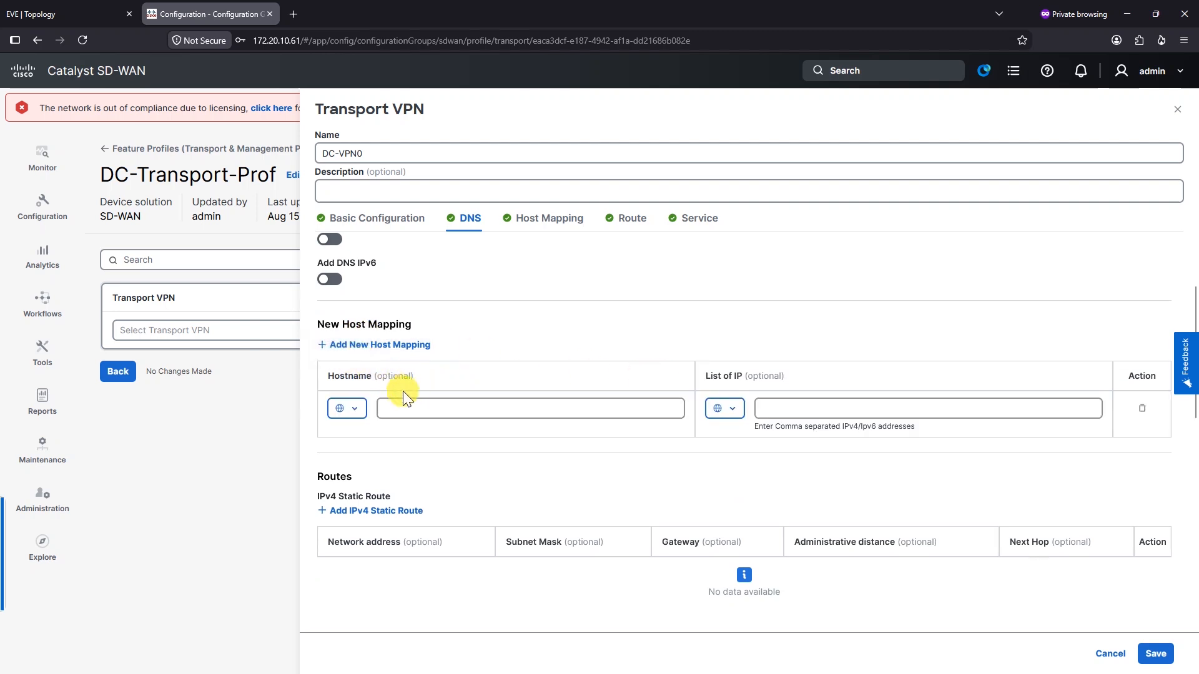
{"action": "left_click", "coordinate": [420, 406]}
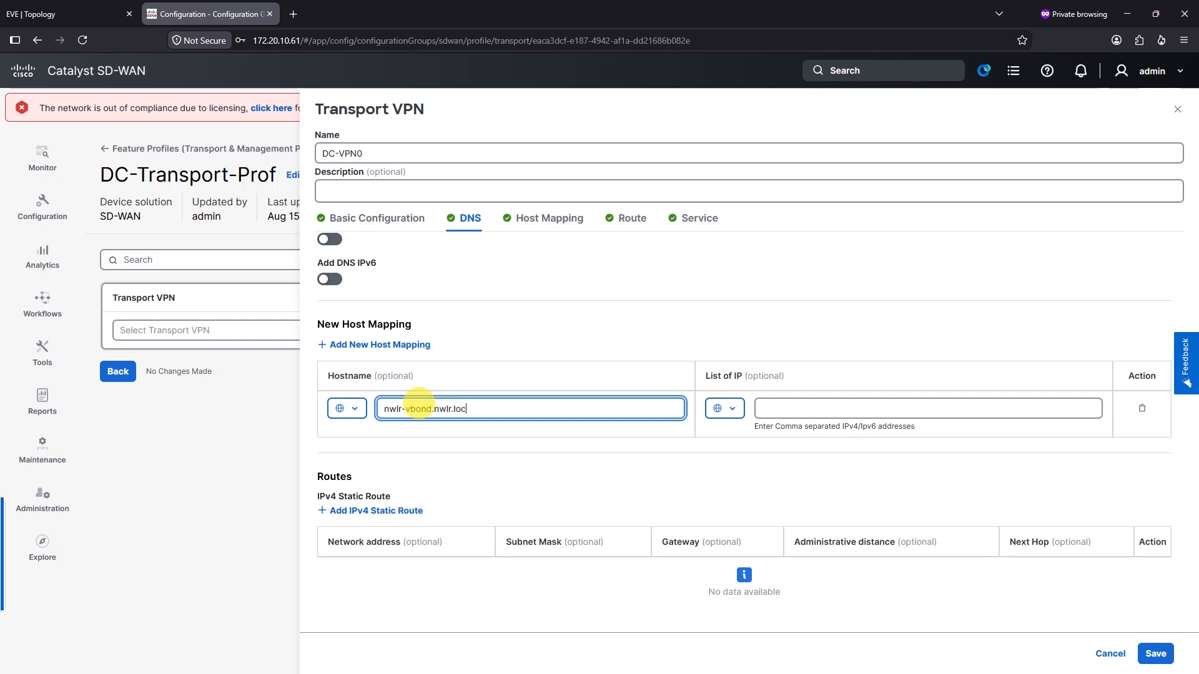
{"action": "left_click", "coordinate": [829, 407]}
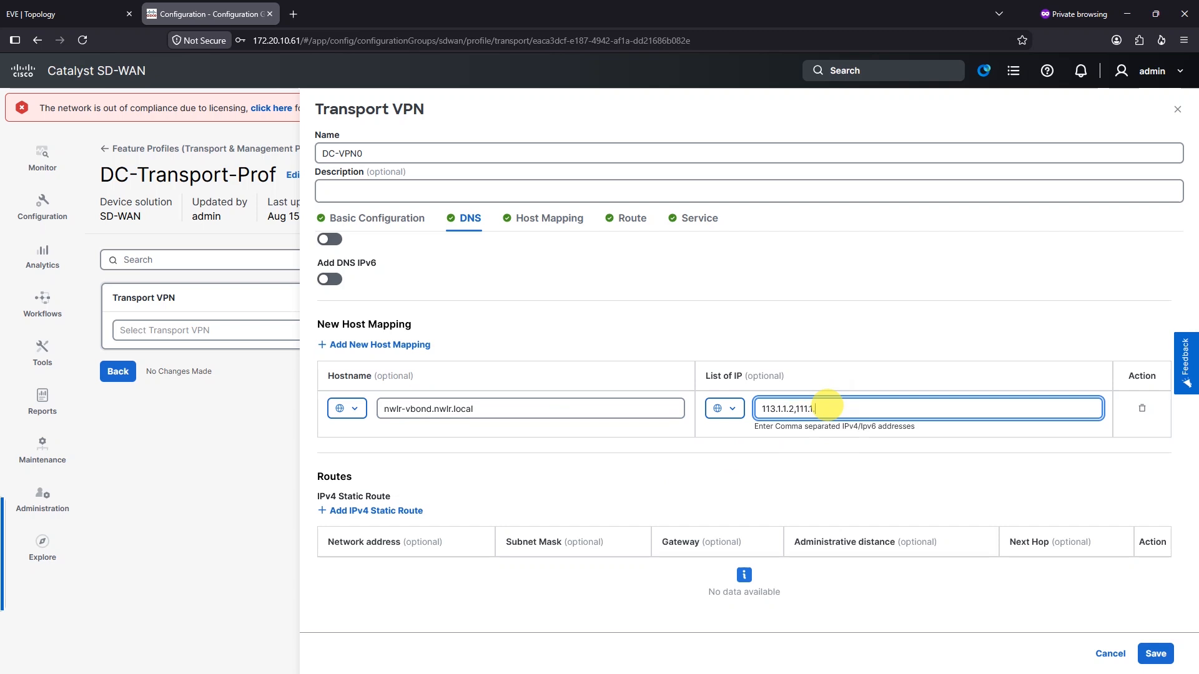
{"action": "left_click", "coordinate": [843, 447]}
{"action": "scroll", "coordinate": [562, 438], "scroll_direction": "down", "scroll_amount": 1}
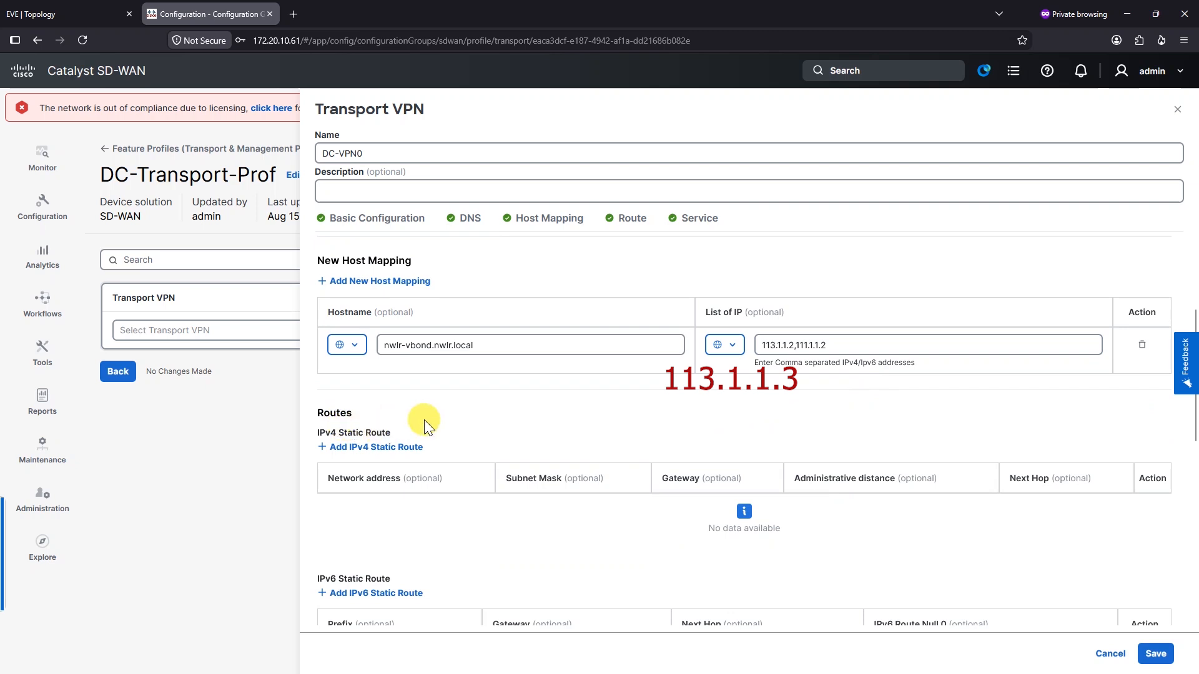
{"action": "scroll", "coordinate": [388, 428], "scroll_direction": "down", "scroll_amount": 1}
Add an IPv4 static route 0.0.0.0 with mask 0.0.0.0 and Default gateway type
{"action": "left_click", "coordinate": [355, 382]}
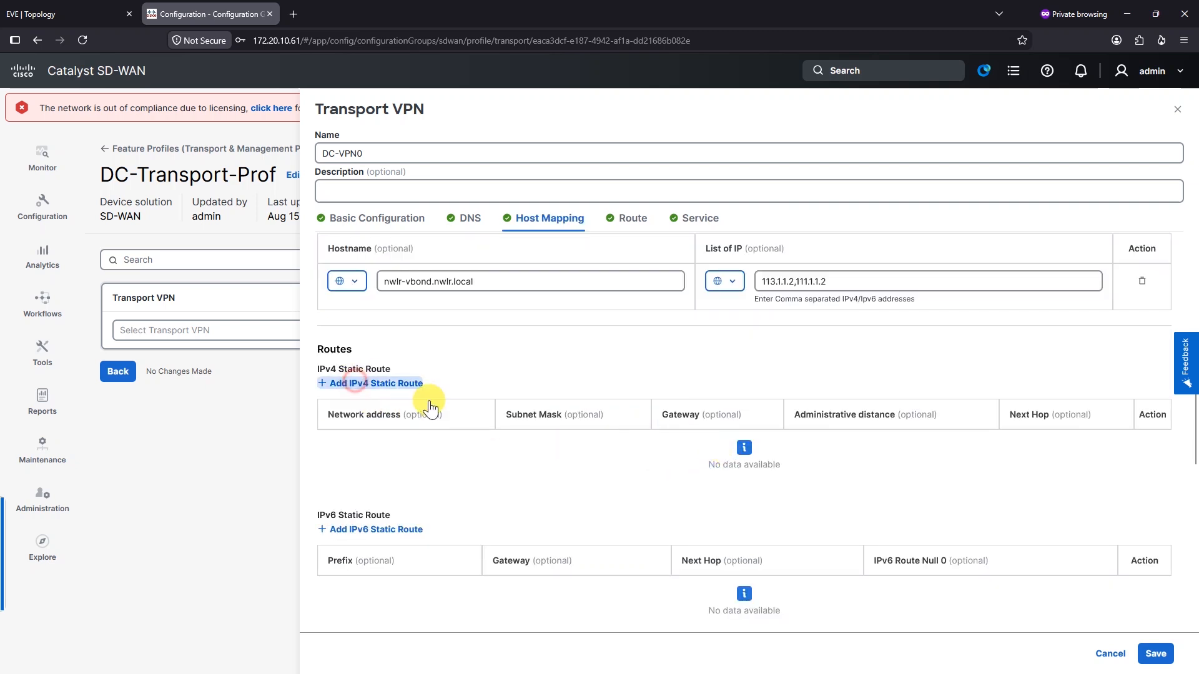
{"action": "left_click", "coordinate": [437, 447]}
{"action": "type", "text": "0.0.0.0/0"}
{"action": "key", "text": "BackSpace"}
{"action": "key", "text": "BackSpace"}
{"action": "key", "text": "Tab"}
{"action": "key", "text": "Tab"}
{"action": "key", "text": "Up"}
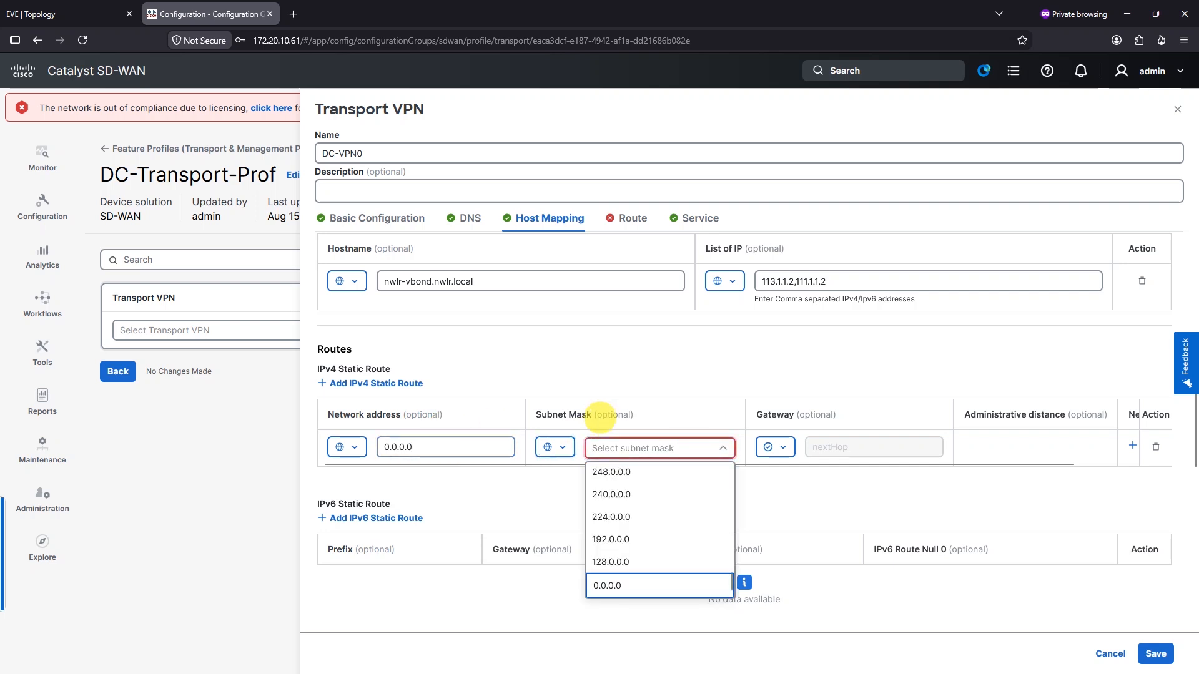
{"action": "left_click", "coordinate": [618, 585]}
{"action": "left_click", "coordinate": [794, 447]}
{"action": "left_click", "coordinate": [825, 479]}
{"action": "left_click", "coordinate": [804, 448]}
{"action": "left_click", "coordinate": [824, 476]}
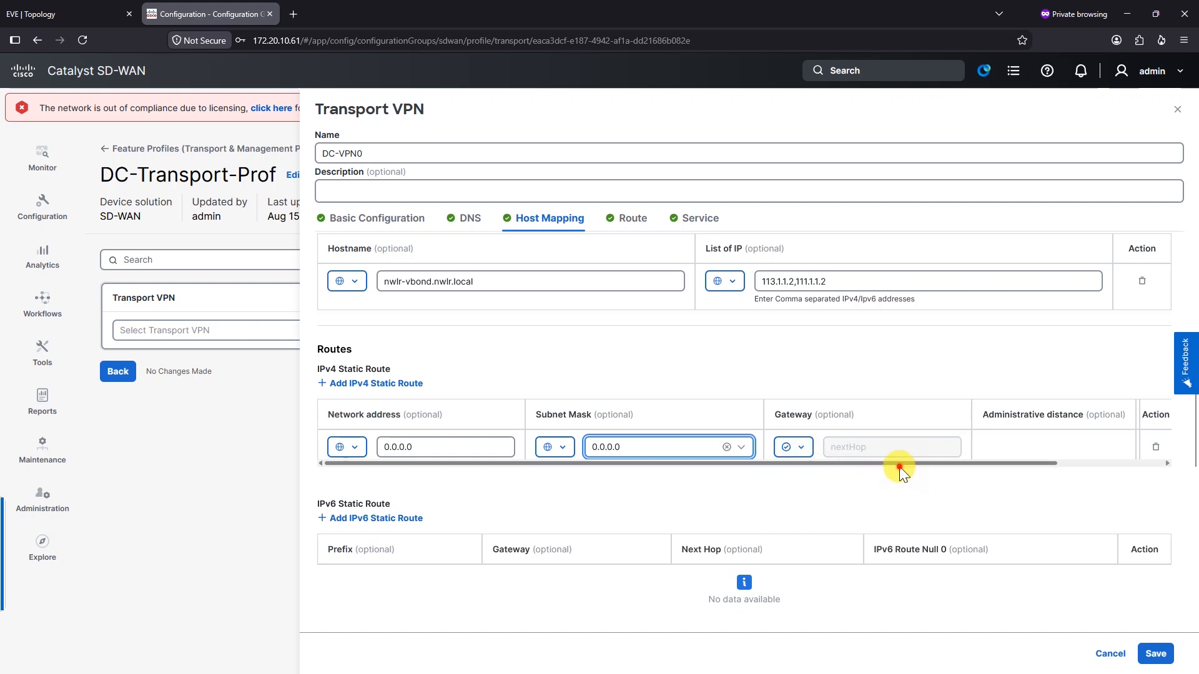
{"action": "left_click_drag", "start_coordinate": [899, 466], "coordinate": [1043, 467]}
Give the route next hop 112.1.1.13 and save the DC-VPN0 feature
{"action": "left_click", "coordinate": [1055, 454]}
{"action": "left_click", "coordinate": [490, 391]}
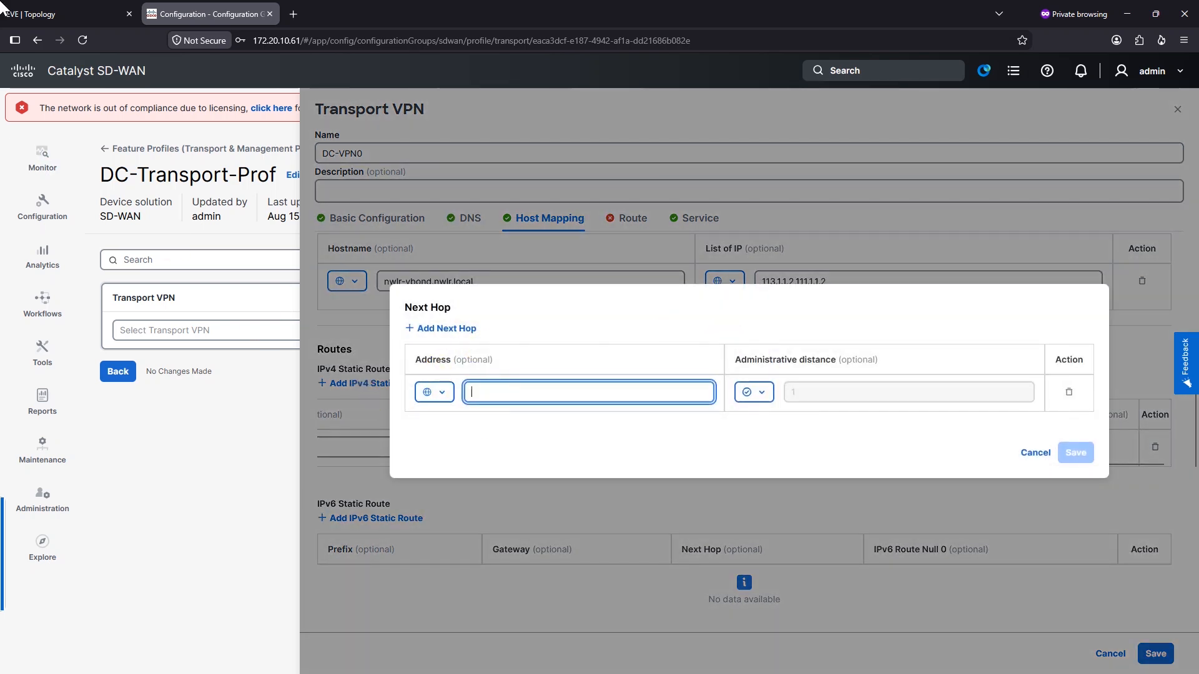
{"action": "left_click", "coordinate": [73, 12]}
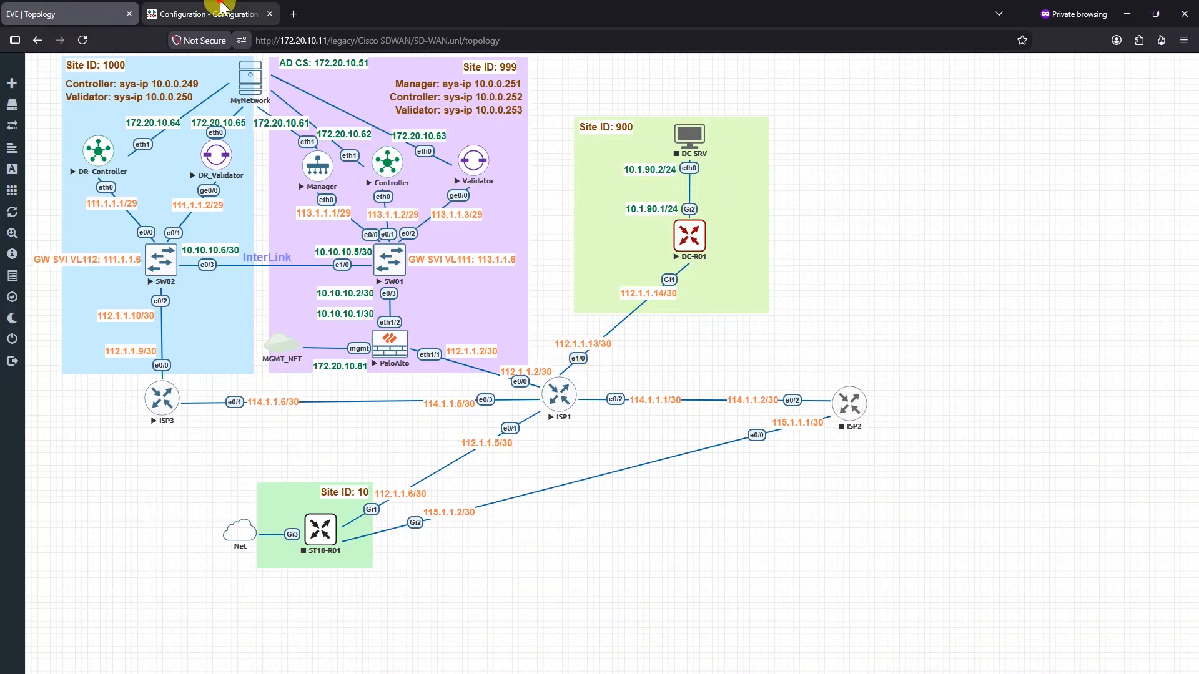
{"action": "left_click", "coordinate": [277, 12]}
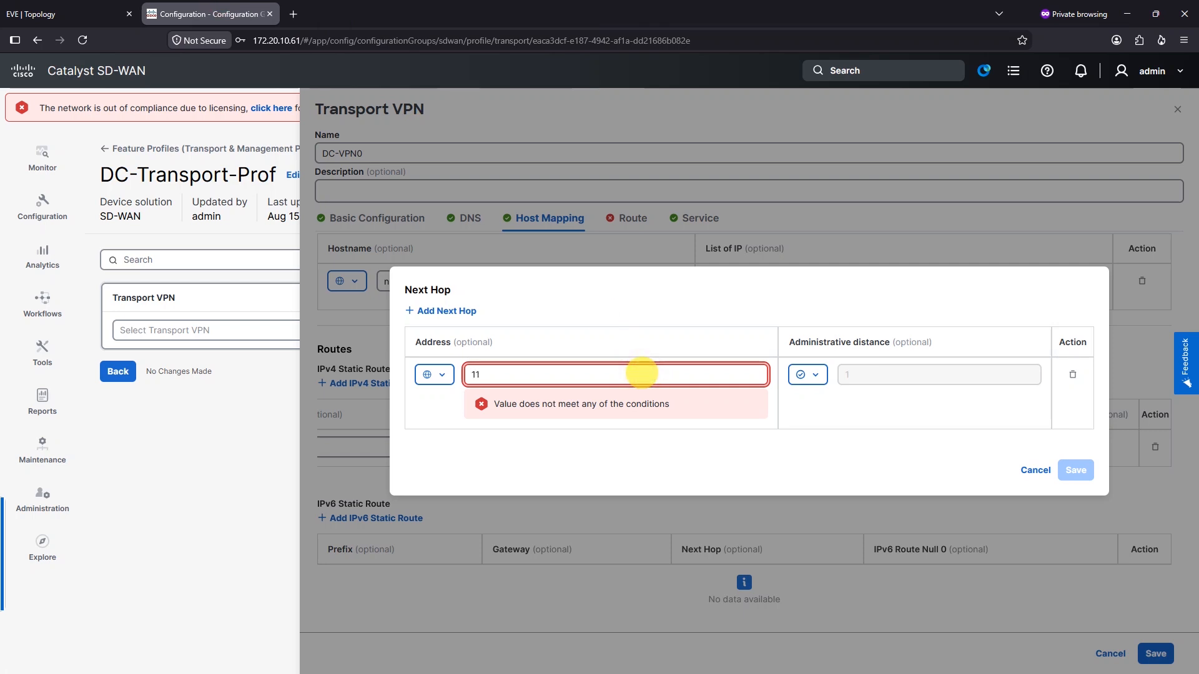
{"action": "type", "text": "13"}
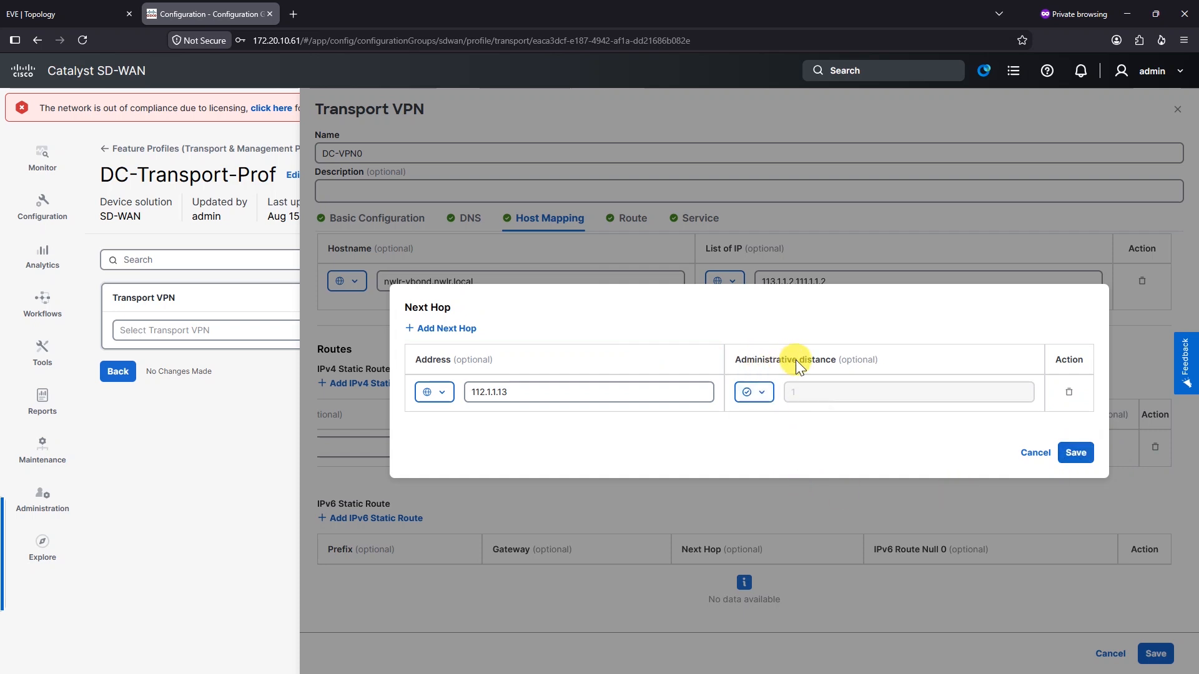
{"action": "left_click", "coordinate": [1075, 452]}
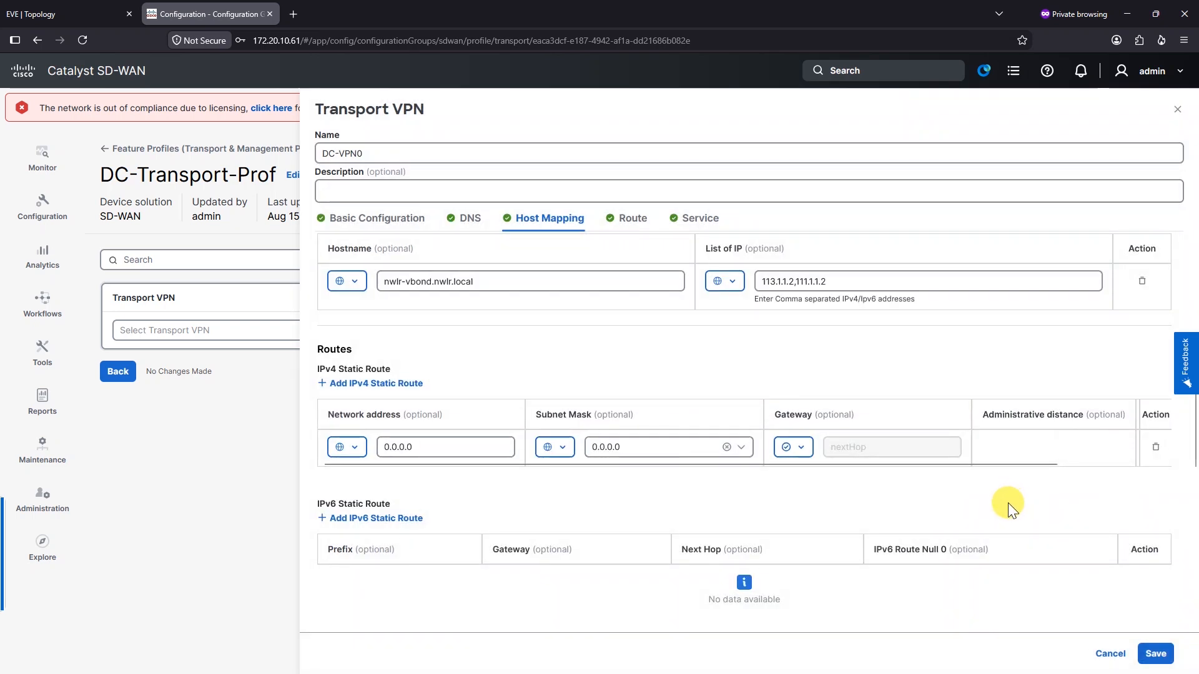
{"action": "scroll", "coordinate": [1008, 504], "scroll_direction": "down", "scroll_amount": 4}
{"action": "scroll", "coordinate": [534, 440], "scroll_direction": "down", "scroll_amount": 1}
{"action": "scroll", "coordinate": [1051, 594], "scroll_direction": "up", "scroll_amount": 2}
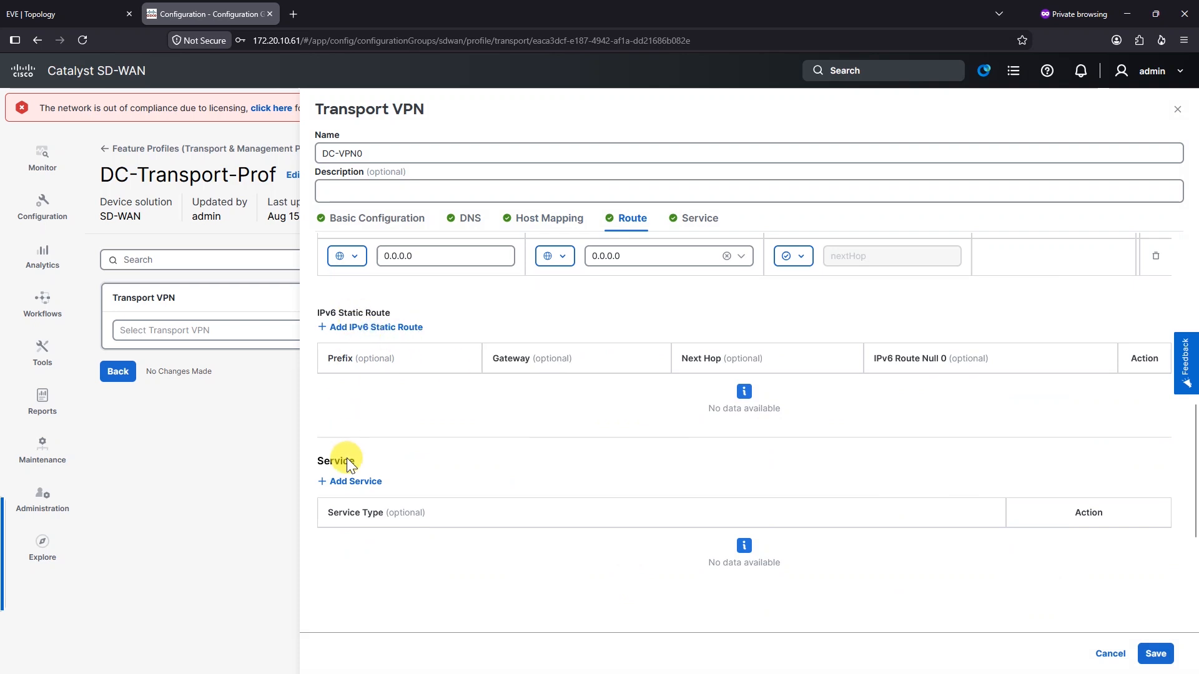
{"action": "left_click", "coordinate": [1151, 654]}
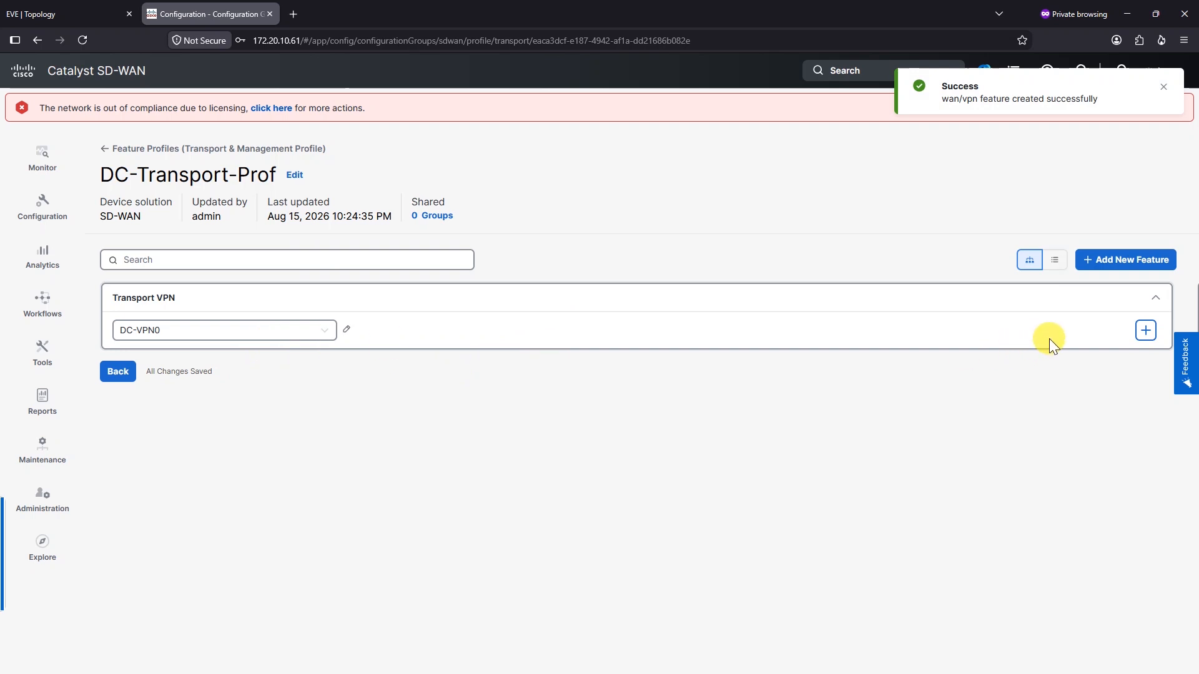
Add a new Ethernet Interface under DC-VPN0 named DC-VPN0-Intf
{"action": "left_click", "coordinate": [1146, 331]}
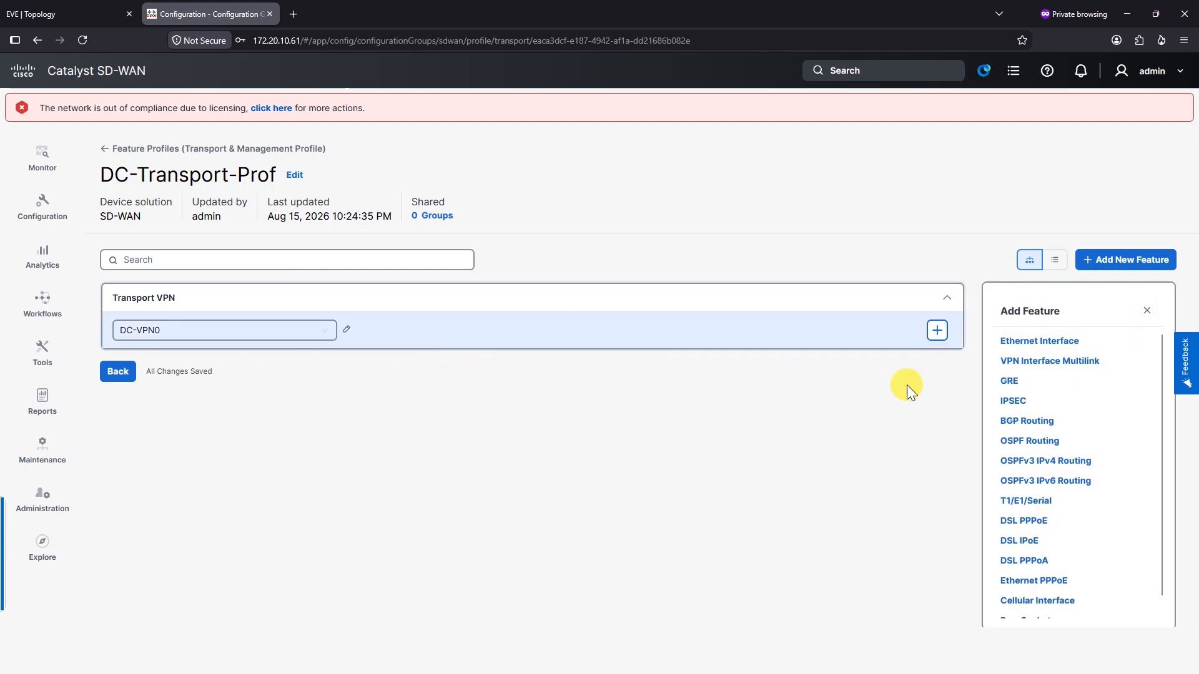
{"action": "left_click", "coordinate": [1065, 343]}
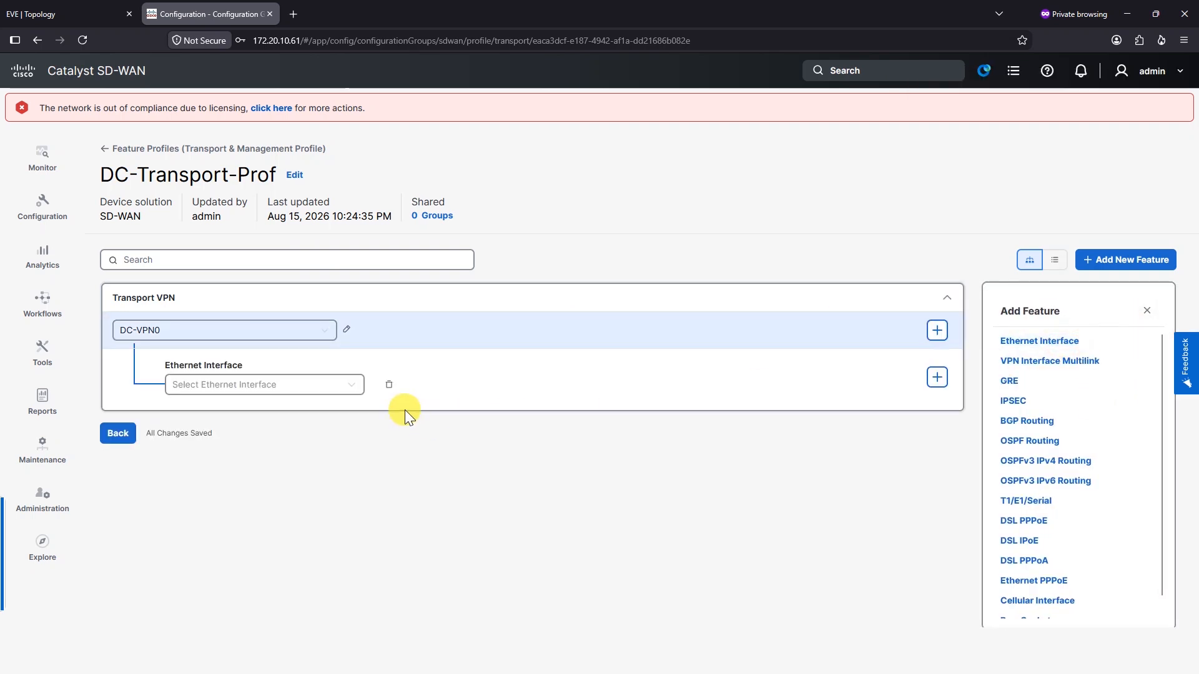
{"action": "left_click", "coordinate": [347, 389]}
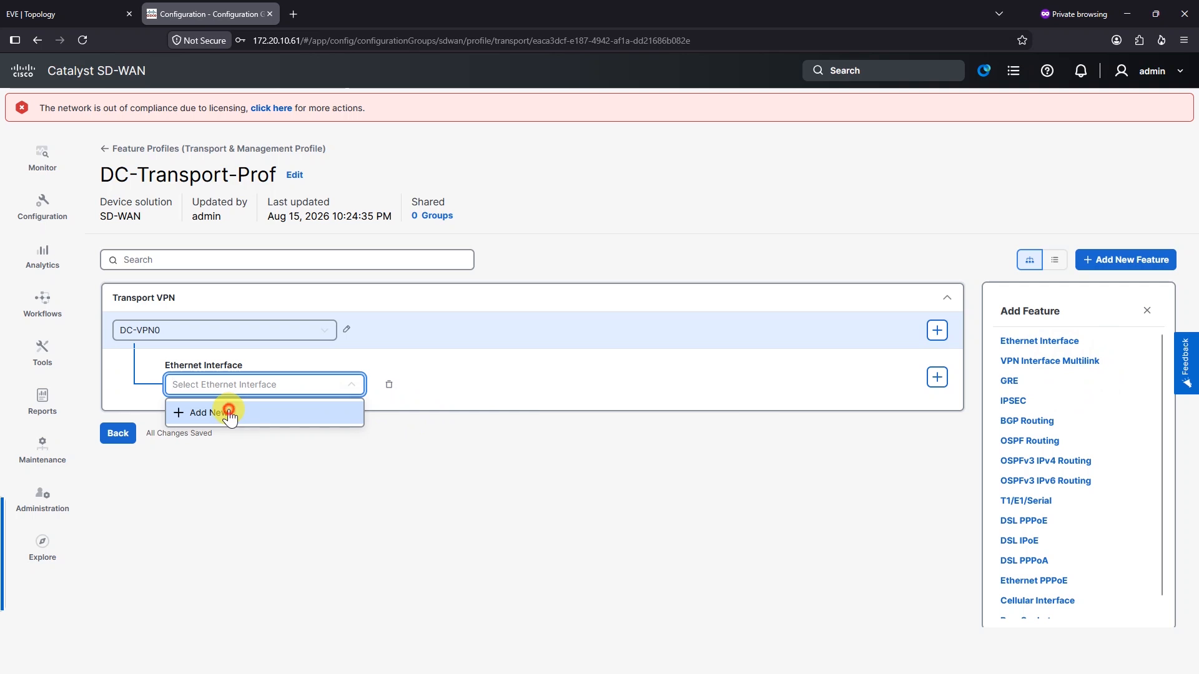
{"action": "left_click", "coordinate": [229, 414]}
{"action": "left_click", "coordinate": [407, 155]}
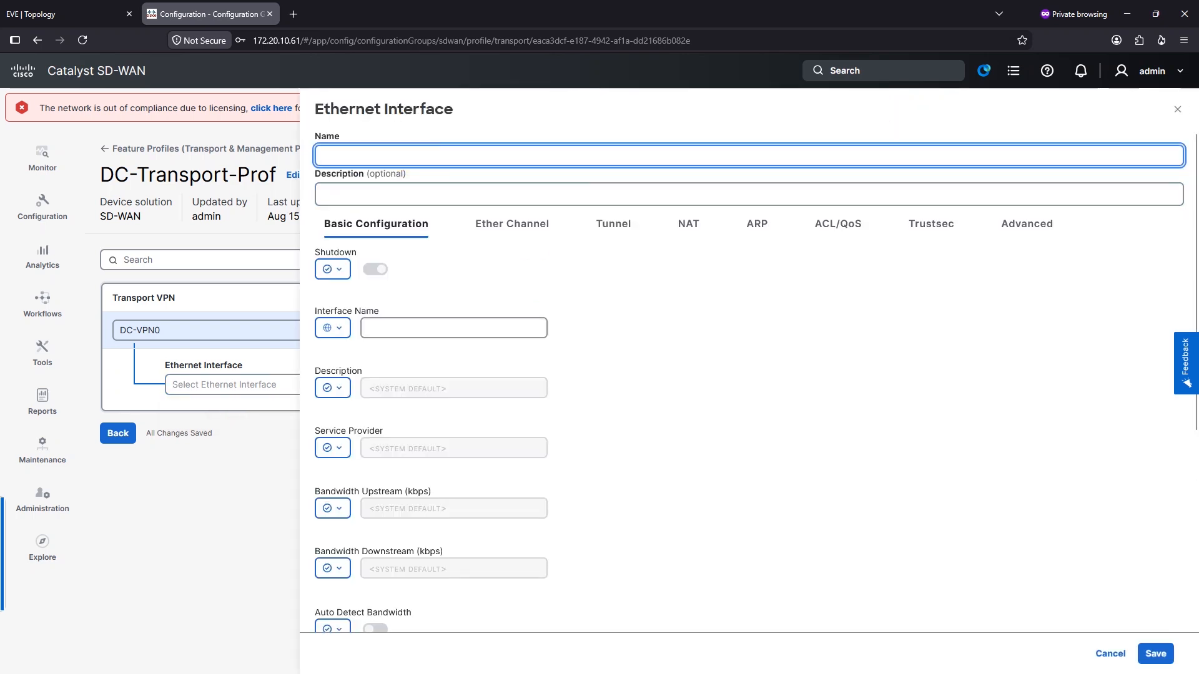
{"action": "left_click", "coordinate": [422, 148]}
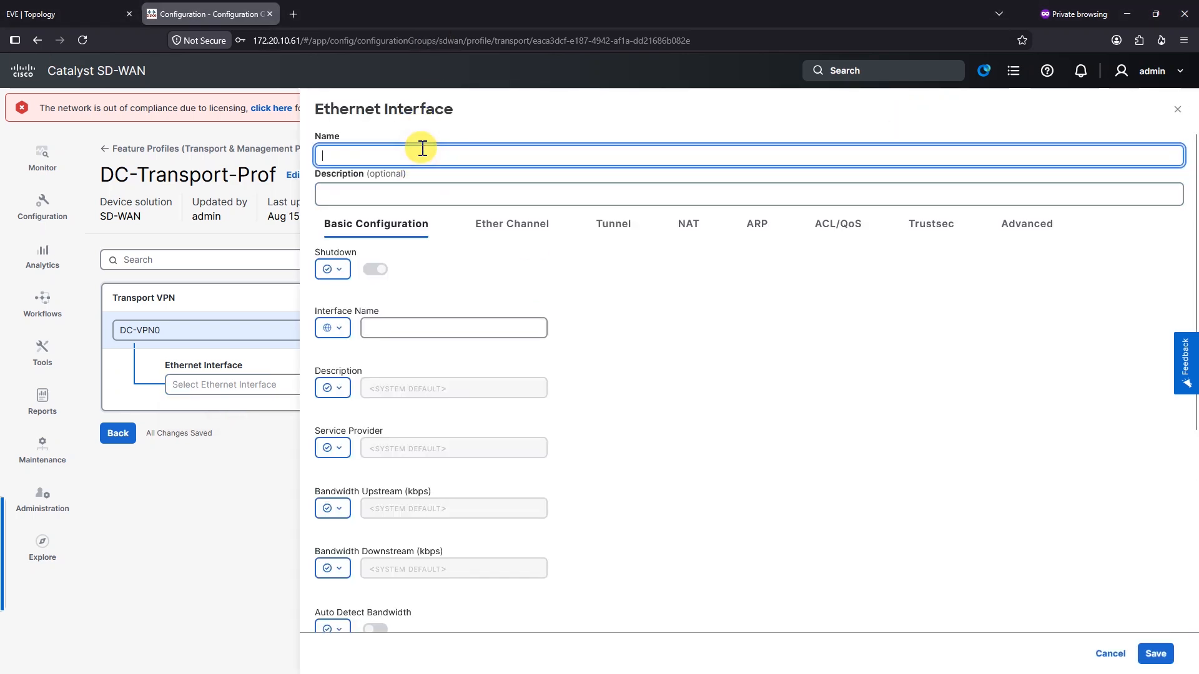
{"action": "type", "text": "DC-VPN0-Intf"}
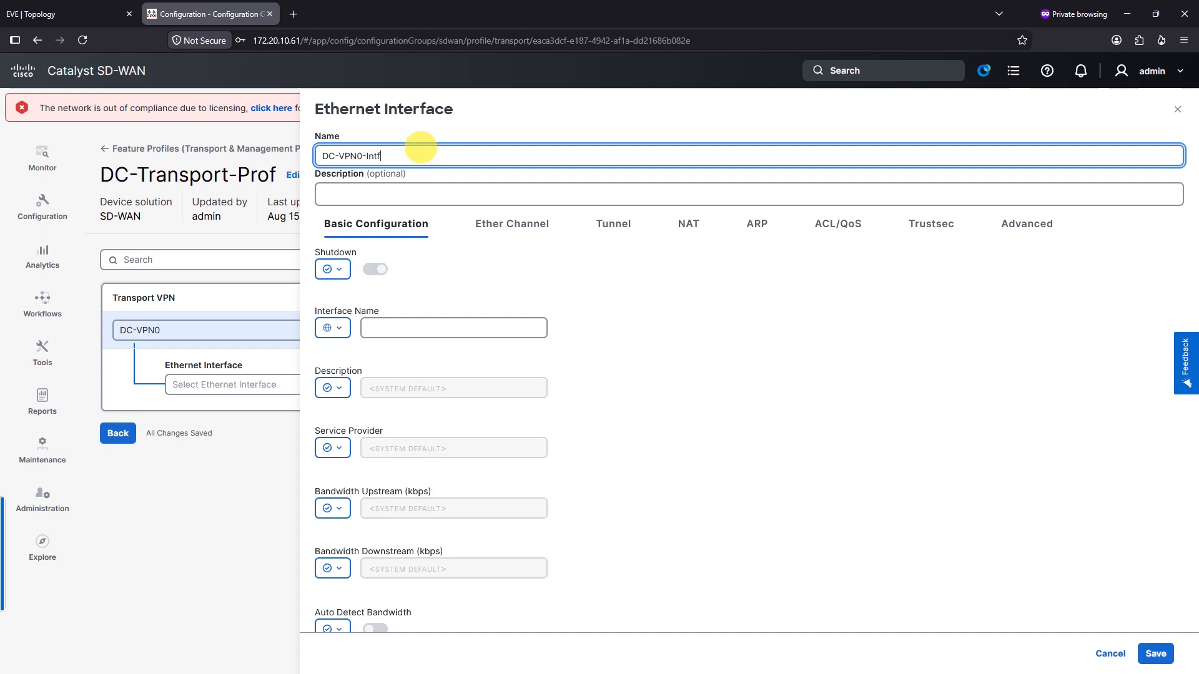
{"action": "key", "text": "Tab"}
Turn Shutdown on as a global setting and set interface name GigabitEthernet1
{"action": "left_click", "coordinate": [333, 269]}
{"action": "left_click", "coordinate": [348, 299]}
{"action": "left_click", "coordinate": [375, 269]}
{"action": "left_click", "coordinate": [336, 328]}
{"action": "left_click", "coordinate": [421, 336]}
{"action": "type", "text": "GigabitEther"}
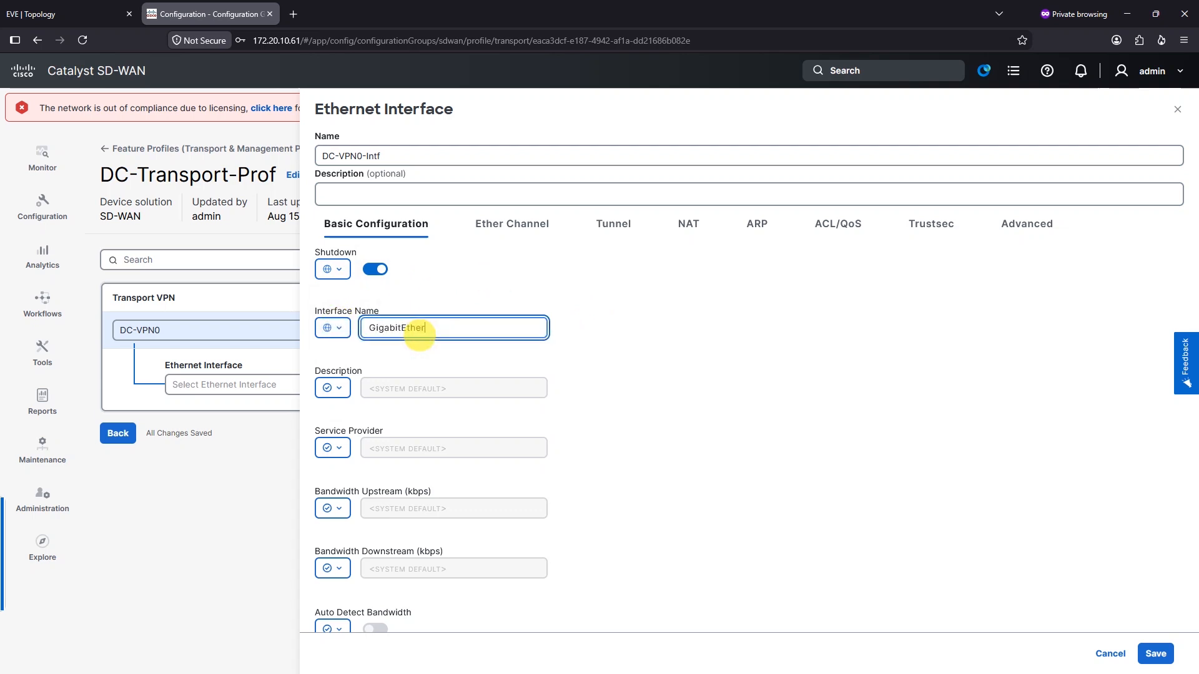
{"action": "type", "text": "net1"}
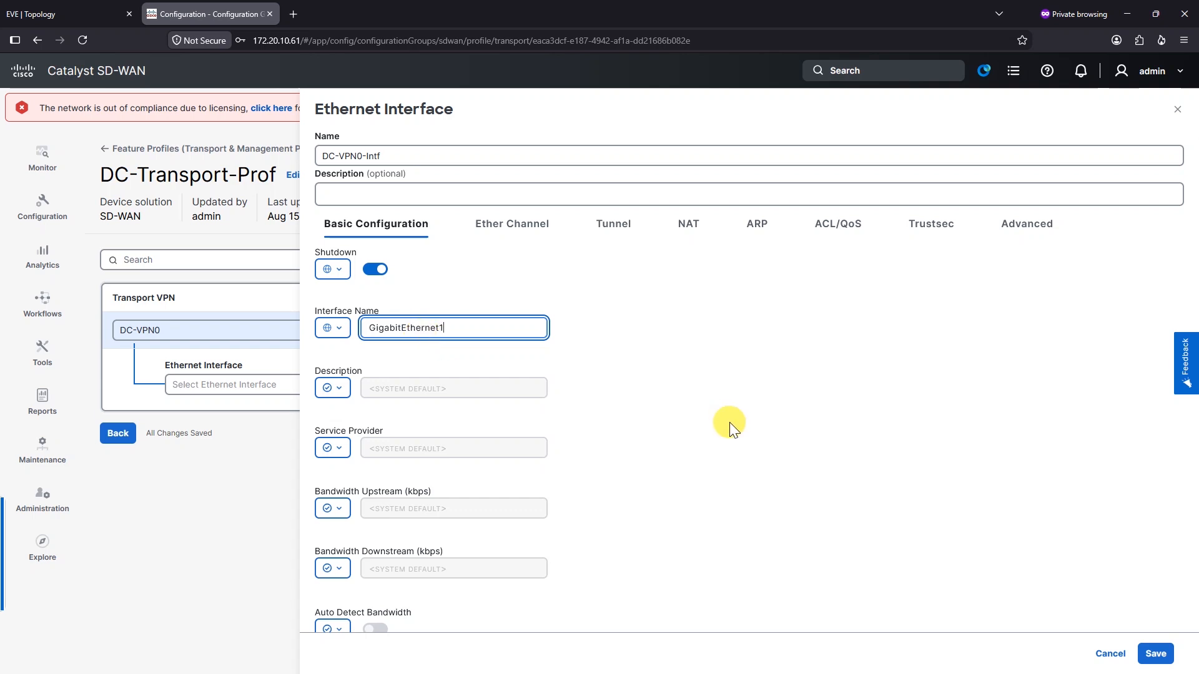
{"action": "left_click", "coordinate": [729, 422]}
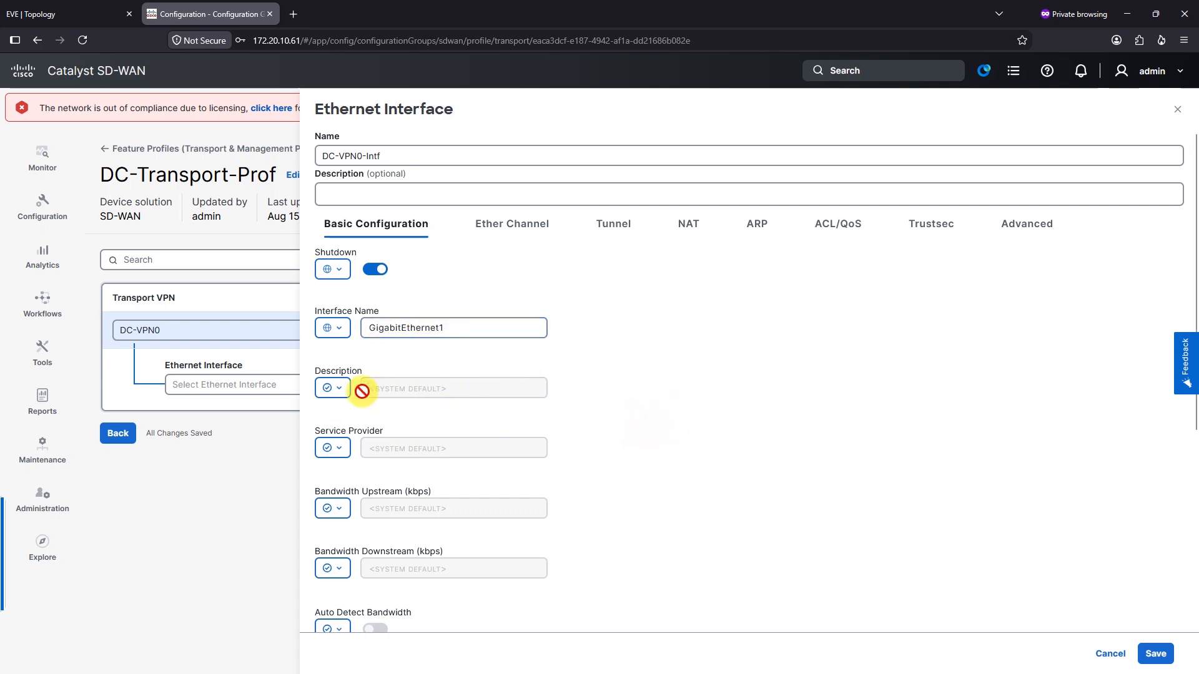
Set the interface description globally to 'To ISP1'
{"action": "left_click", "coordinate": [335, 388]}
{"action": "left_click", "coordinate": [342, 416]}
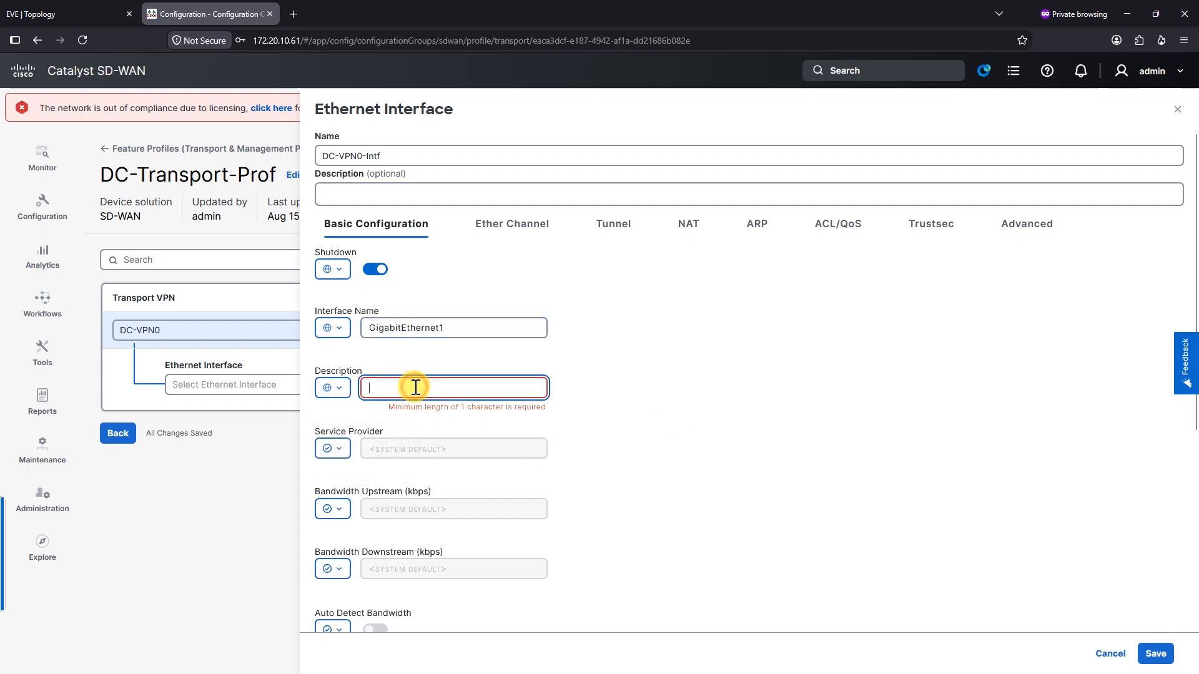
{"action": "type", "text": "To ISP1"}
{"action": "left_click", "coordinate": [590, 437]}
{"action": "scroll", "coordinate": [589, 437], "scroll_direction": "down", "scroll_amount": 1}
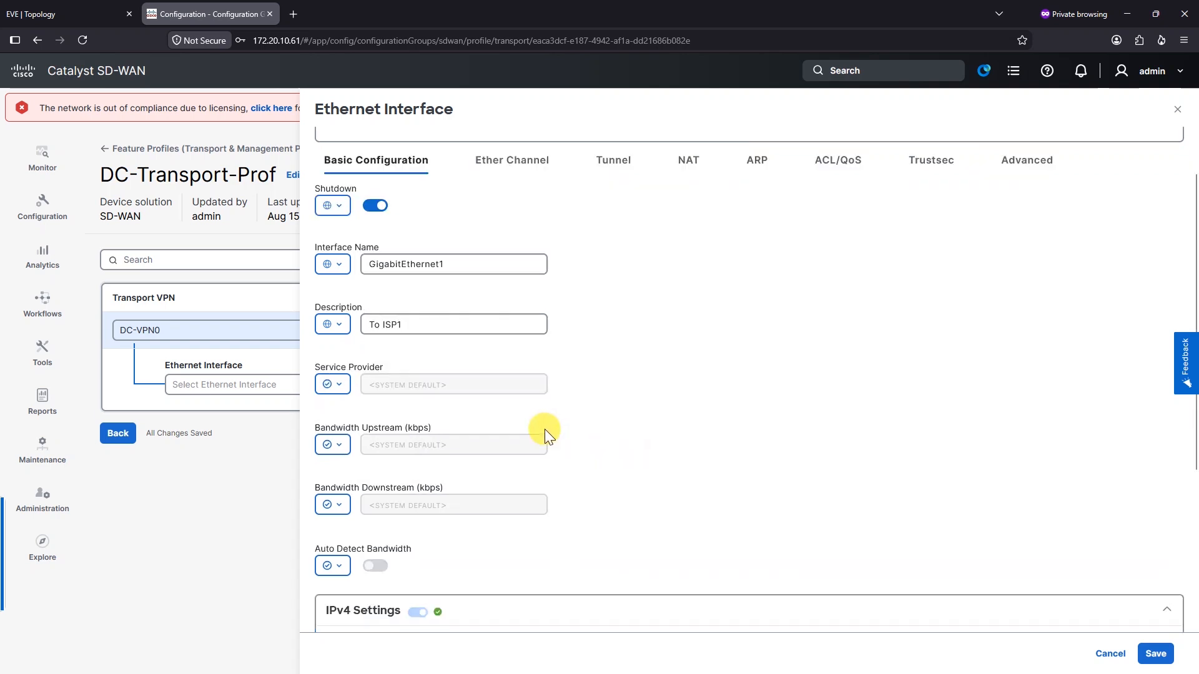
Set the service provider globally to ISP1
{"action": "left_click", "coordinate": [336, 385]}
{"action": "left_click", "coordinate": [350, 410]}
{"action": "left_click", "coordinate": [422, 384]}
{"action": "type", "text": "IOSP"}
{"action": "key", "text": "BackSpace"}
{"action": "key", "text": "BackSpace"}
{"action": "key", "text": "BackSpace"}
{"action": "type", "text": "SP"}
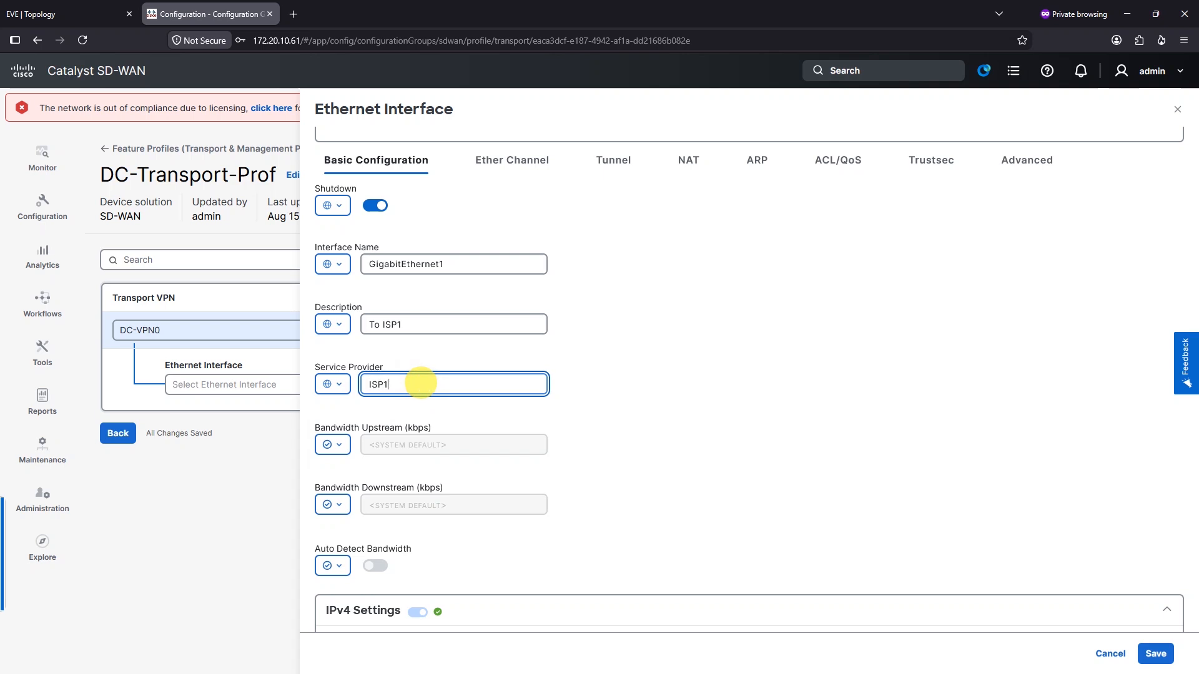
{"action": "type", "text": "1"}
{"action": "scroll", "coordinate": [420, 383], "scroll_direction": "down", "scroll_amount": 2}
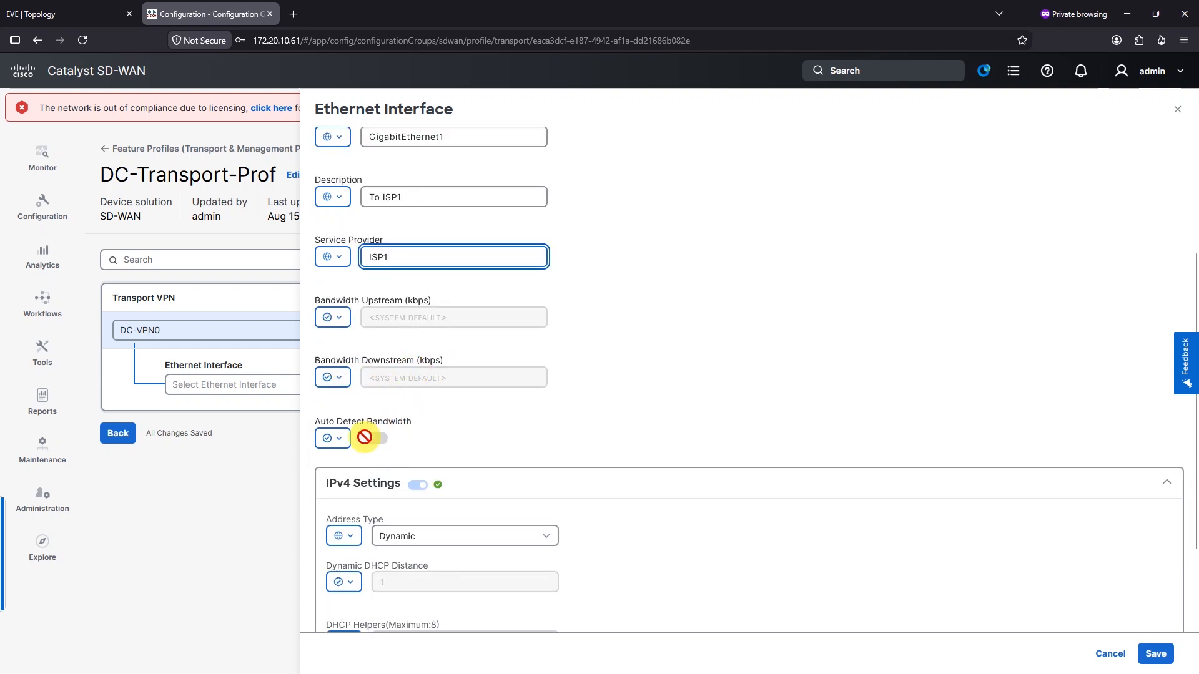
{"action": "scroll", "coordinate": [387, 395], "scroll_direction": "down", "scroll_amount": 1}
{"action": "scroll", "coordinate": [450, 400], "scroll_direction": "down", "scroll_amount": 1}
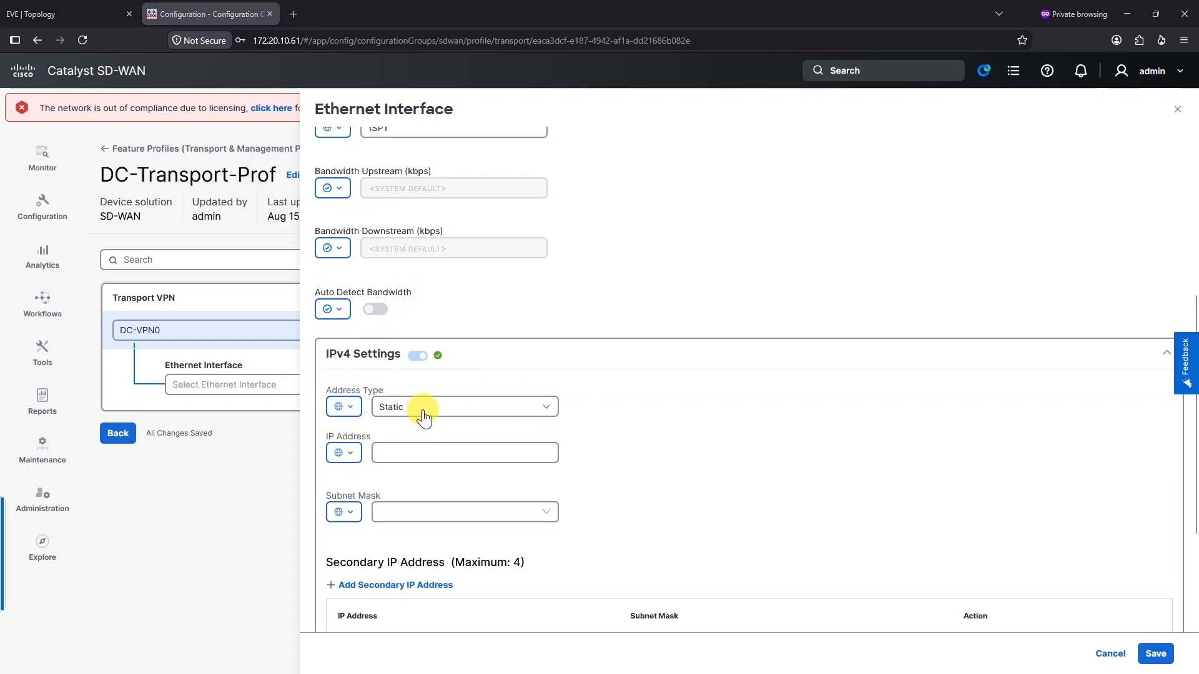
Make the IPv4 address device-specific with variable name vpn0_ipv4Addr
{"action": "left_click", "coordinate": [437, 452]}
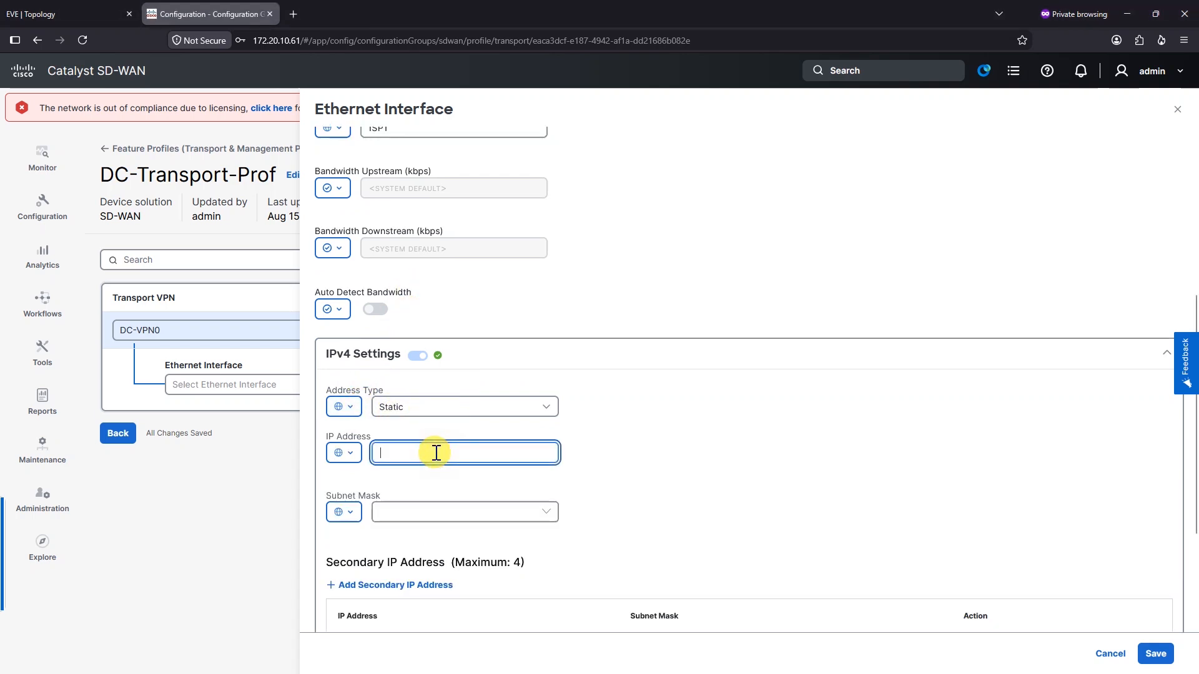
{"action": "left_click", "coordinate": [343, 453]}
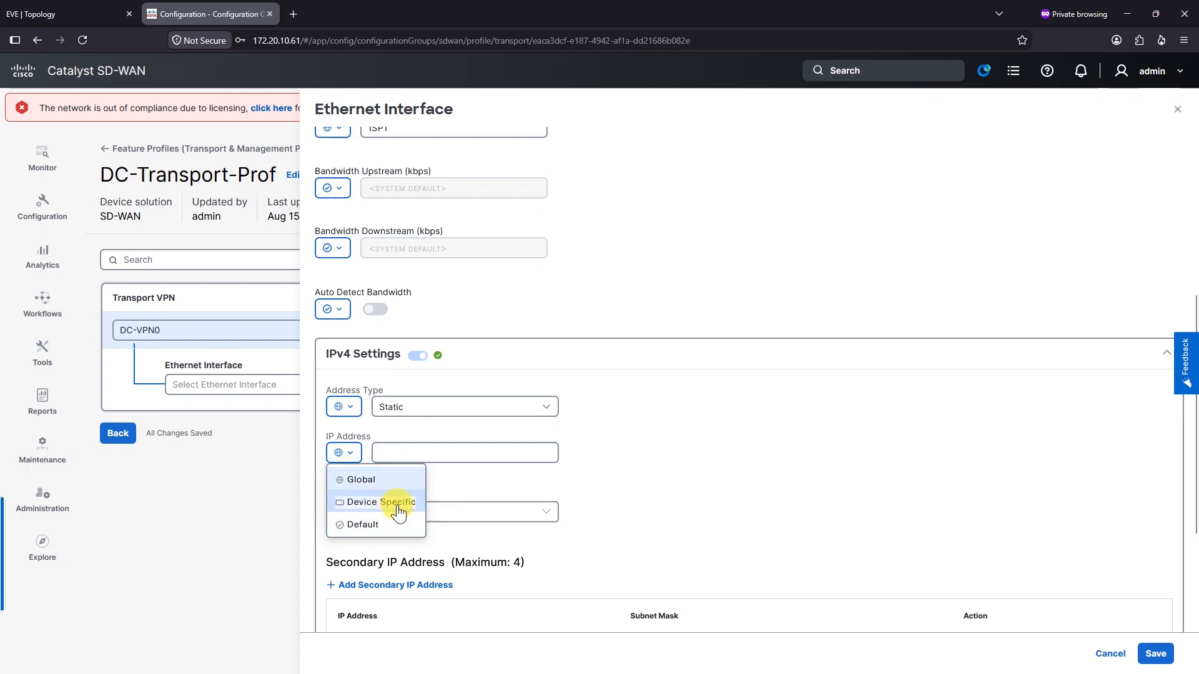
{"action": "left_click", "coordinate": [400, 503]}
{"action": "left_click", "coordinate": [429, 451]}
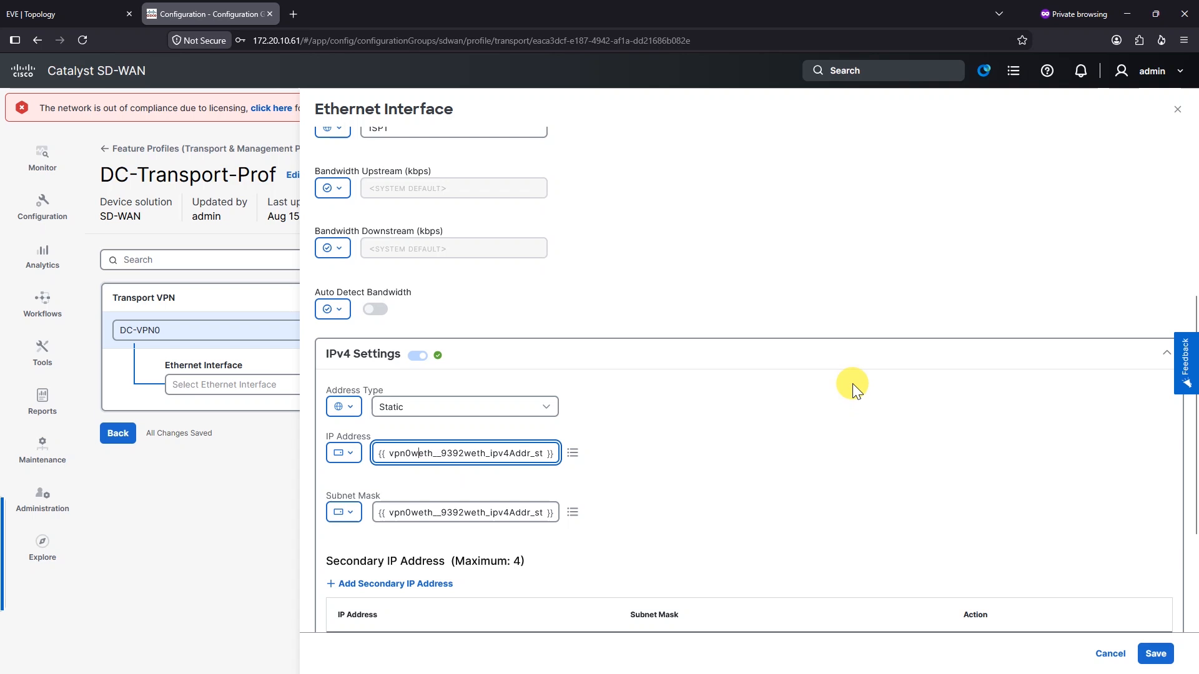
{"action": "key", "text": "Delete"}
{"action": "key", "text": "Delete"}
{"action": "key", "text": "Delete"}
{"action": "key", "text": "Delete"}
{"action": "key", "text": "Delete"}
{"action": "key", "text": "Delete"}
{"action": "key", "text": "Delete"}
{"action": "key", "text": "Delete"}
{"action": "key", "text": "Delete"}
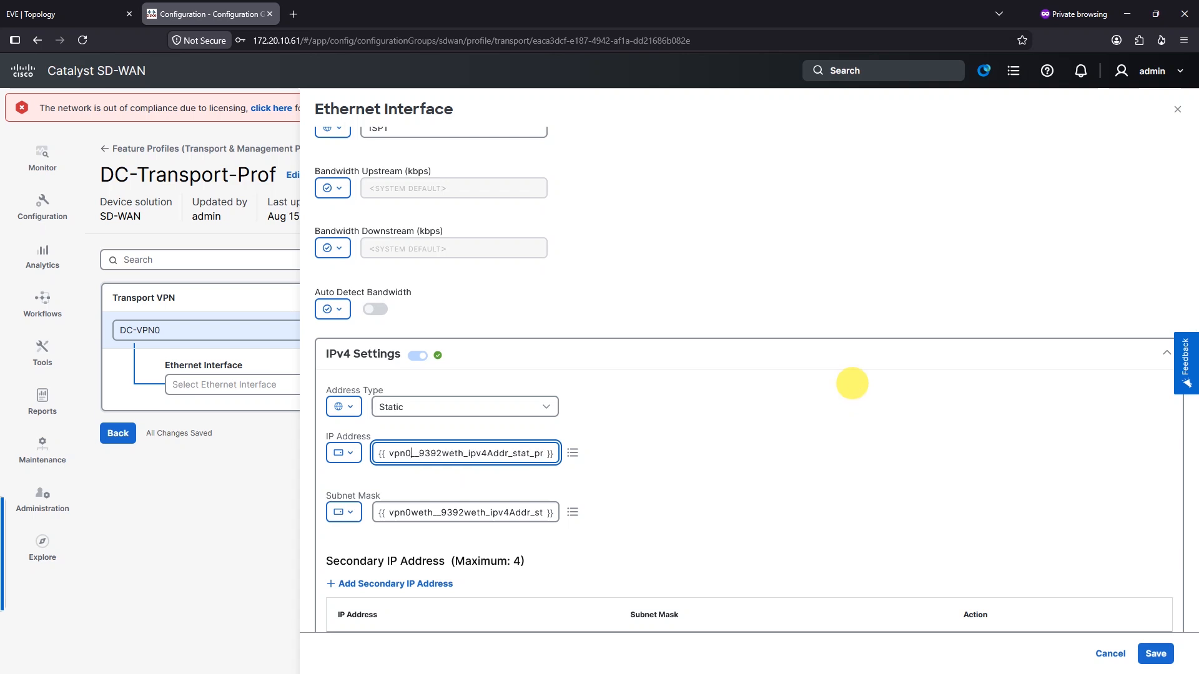
{"action": "key", "text": "Delete"}
{"action": "key", "text": "Delete"}
{"action": "key", "text": "Delete"}
{"action": "key", "text": "Delete"}
{"action": "key", "text": "Delete"}
{"action": "key", "text": "Delete"}
{"action": "type", "text": "_ipAddr"}
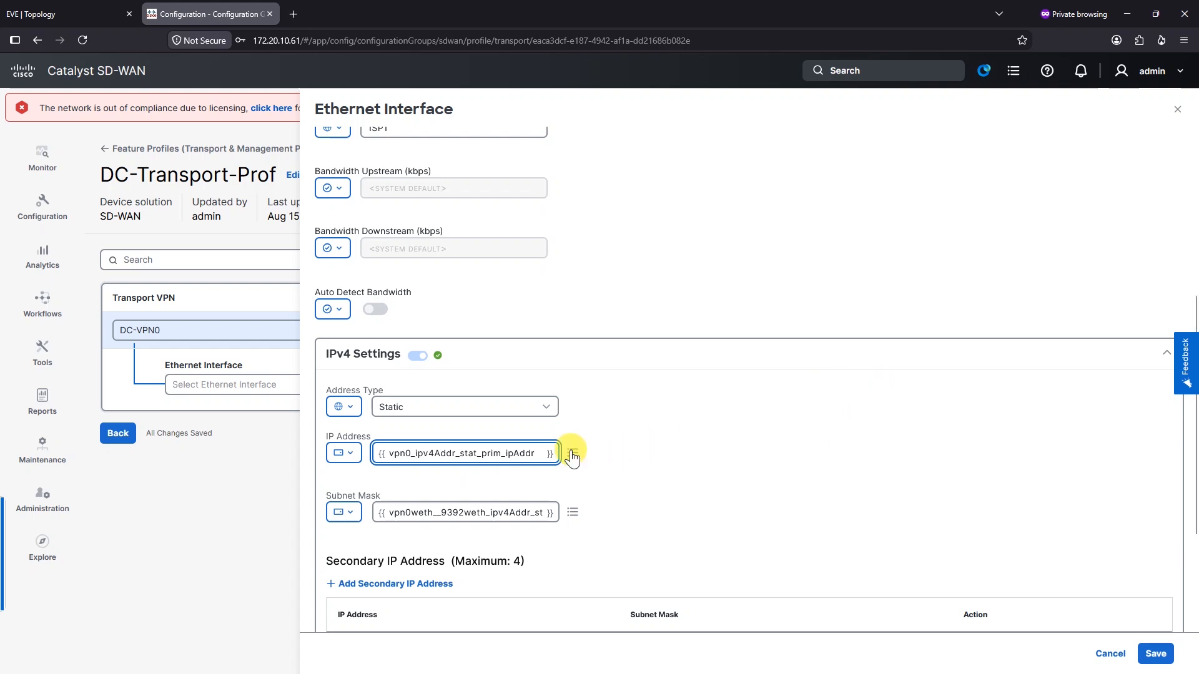
{"action": "left_click", "coordinate": [456, 453]}
{"action": "key", "text": "Delete"}
{"action": "key", "text": "Delete"}
{"action": "key", "text": "Delete"}
{"action": "key", "text": "Delete"}
{"action": "key", "text": "Delete"}
{"action": "key", "text": "Delete"}
{"action": "key", "text": "Delete"}
{"action": "key", "text": "Delete"}
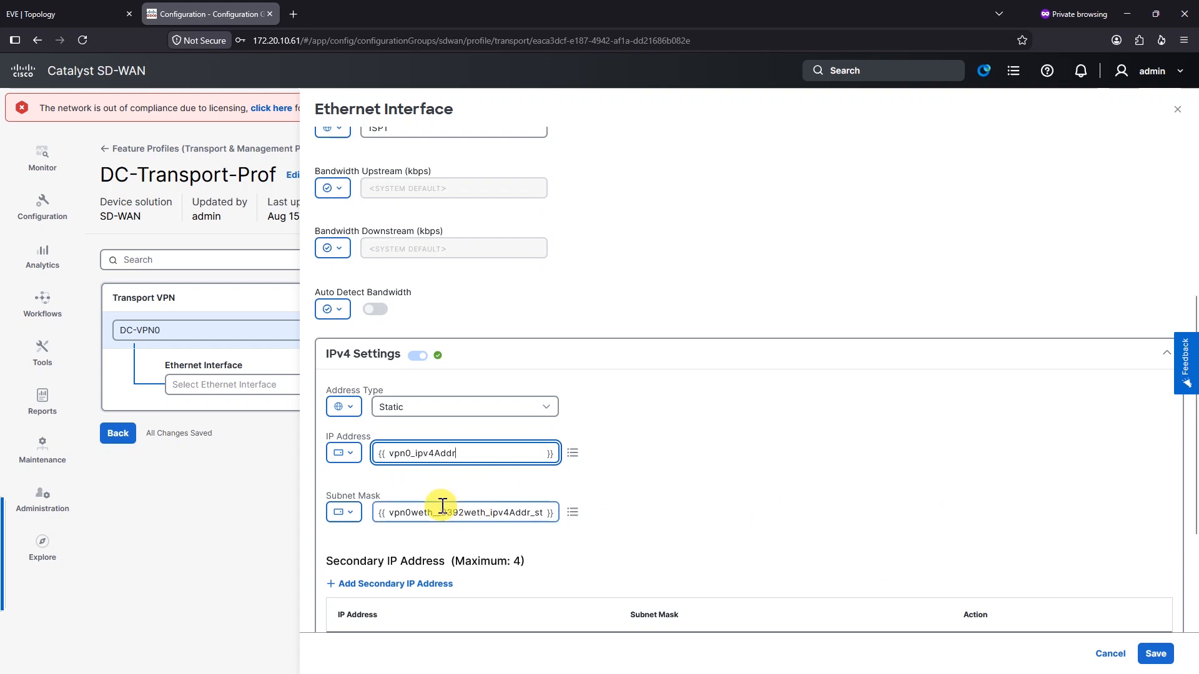
{"action": "left_click_drag", "start_coordinate": [469, 456], "coordinate": [382, 459]}
{"action": "key", "text": "ctrl+c"}
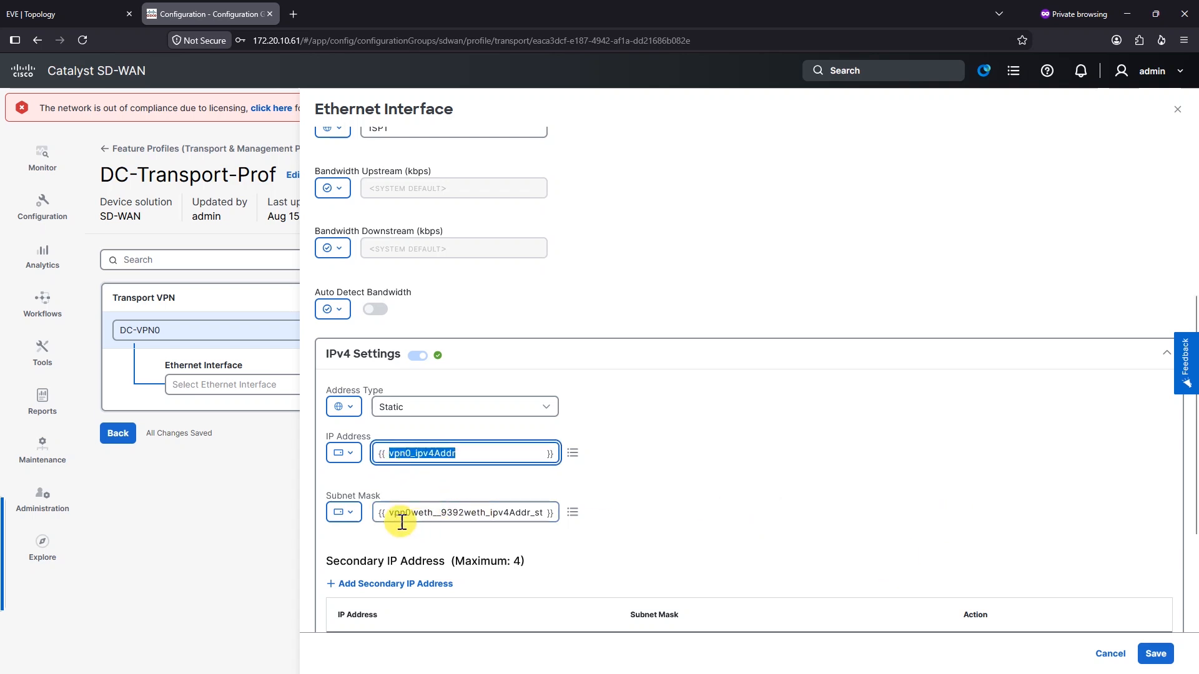
Rename the subnet mask device variable to vpn0_Ipv4Mask
{"action": "left_click_drag", "start_coordinate": [389, 514], "coordinate": [506, 513]}
{"action": "key", "text": "Delete"}
{"action": "key", "text": "Delete"}
{"action": "key", "text": "Delete"}
{"action": "key", "text": "Delete"}
{"action": "key", "text": "Delete"}
{"action": "key", "text": "Delete"}
{"action": "key", "text": "Delete"}
{"action": "key", "text": "Delete"}
{"action": "key", "text": "Delete"}
{"action": "key", "text": "Delete"}
{"action": "key", "text": "Delete"}
{"action": "key", "text": "Delete"}
{"action": "key", "text": "Delete"}
{"action": "key", "text": "Delete"}
{"action": "key", "text": "Delete"}
{"action": "key", "text": "Delete"}
{"action": "key", "text": "Delete"}
{"action": "key", "text": "Delete"}
{"action": "key", "text": "Delete"}
{"action": "key", "text": "Delete"}
{"action": "key", "text": "Delete"}
{"action": "key", "text": "Delete"}
{"action": "key", "text": "Delete"}
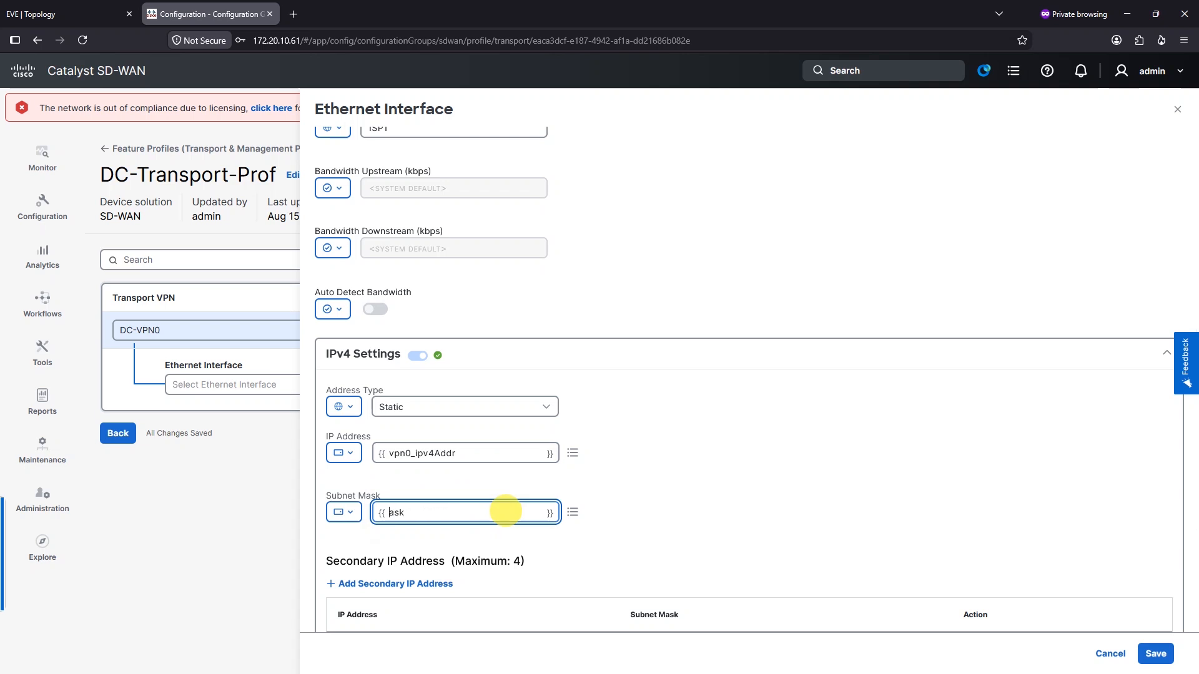
{"action": "key", "text": "ctrl+v"}
{"action": "key", "text": "BackSpace"}
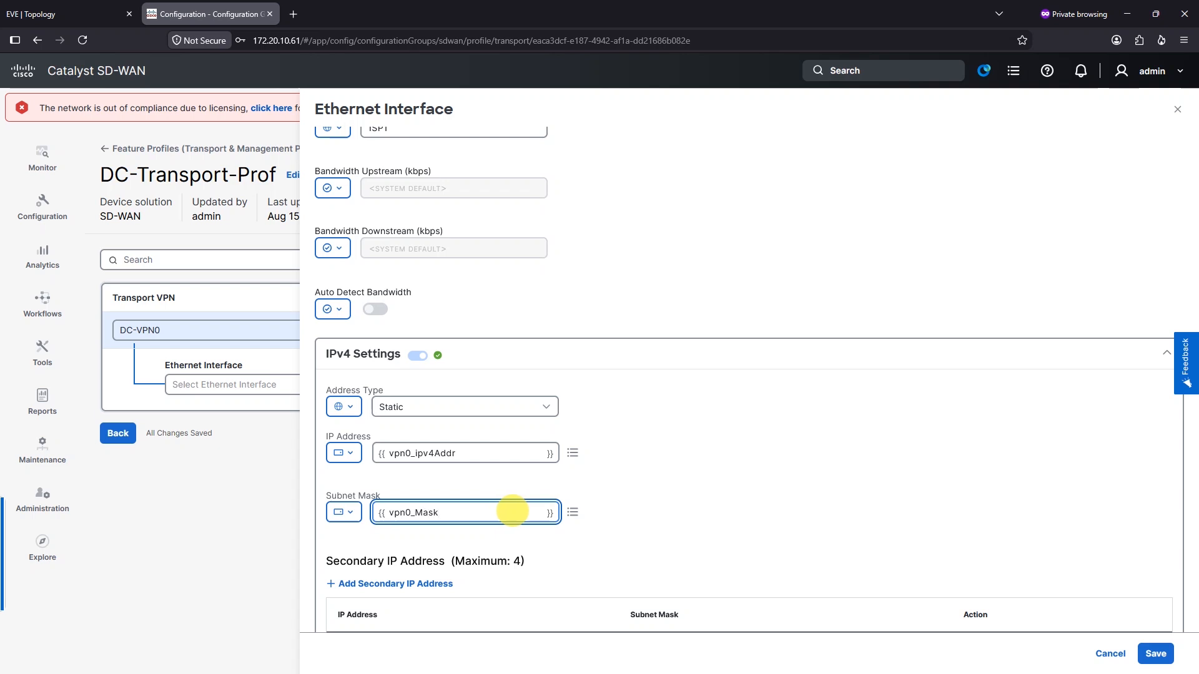
{"action": "left_click", "coordinate": [415, 516]}
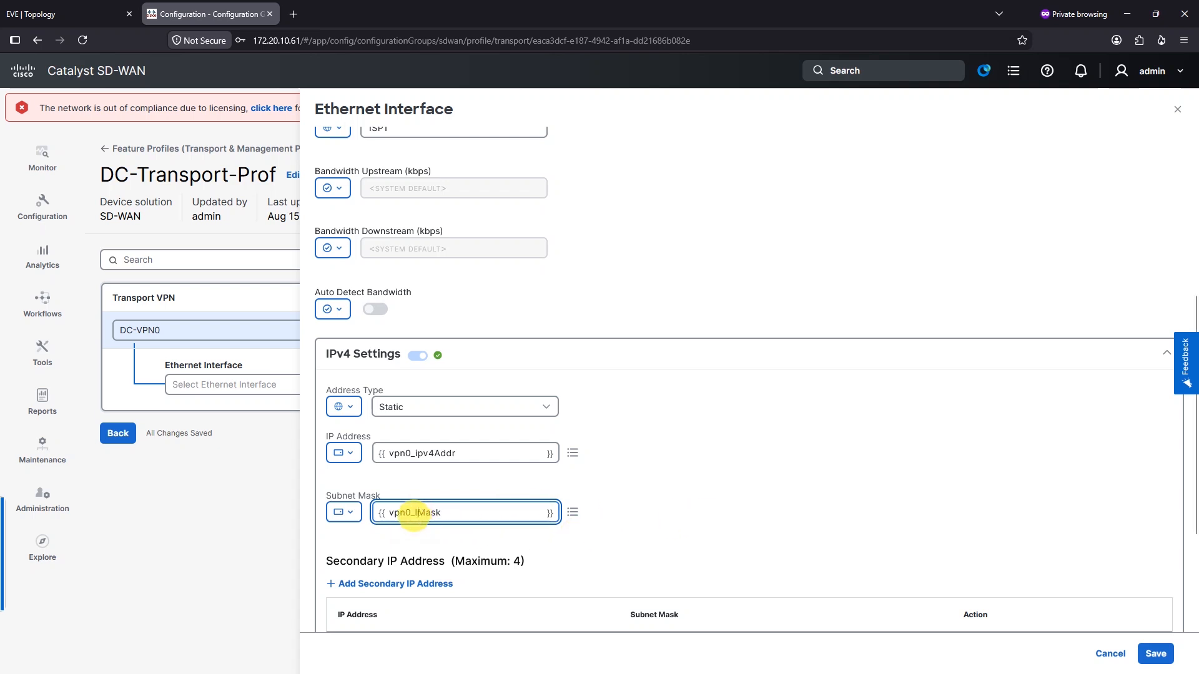
{"action": "left_click", "coordinate": [631, 508]}
{"action": "scroll", "coordinate": [631, 509], "scroll_direction": "down", "scroll_amount": 2}
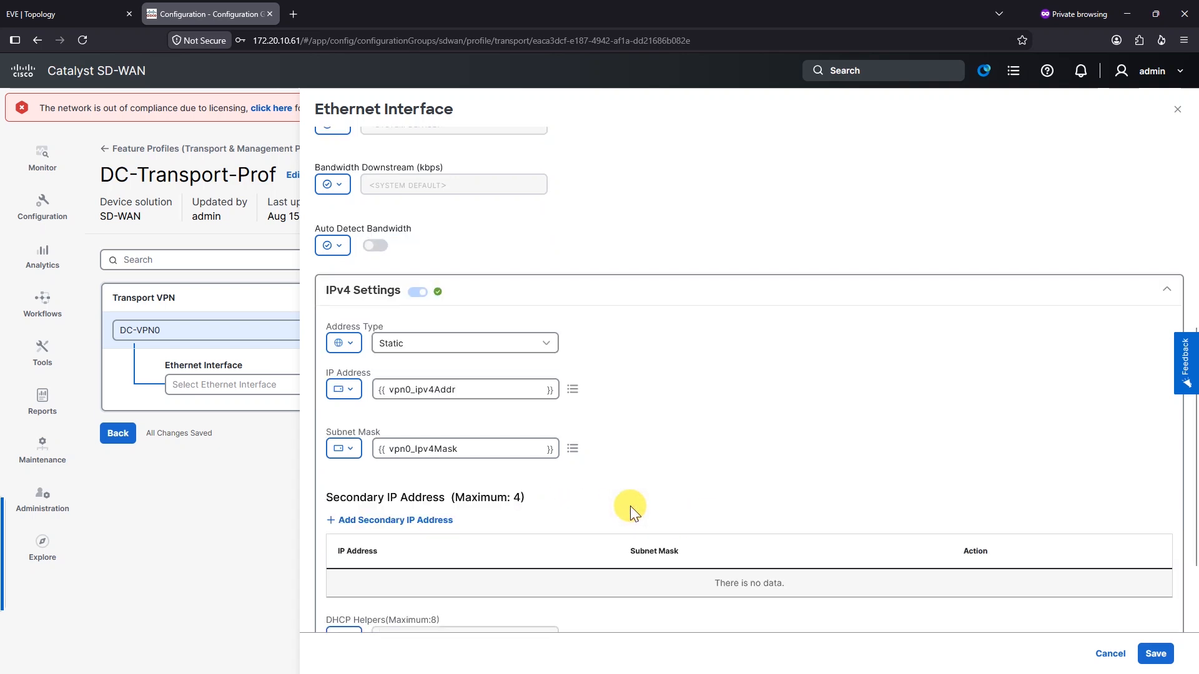
{"action": "scroll", "coordinate": [600, 433], "scroll_direction": "down", "scroll_amount": 1}
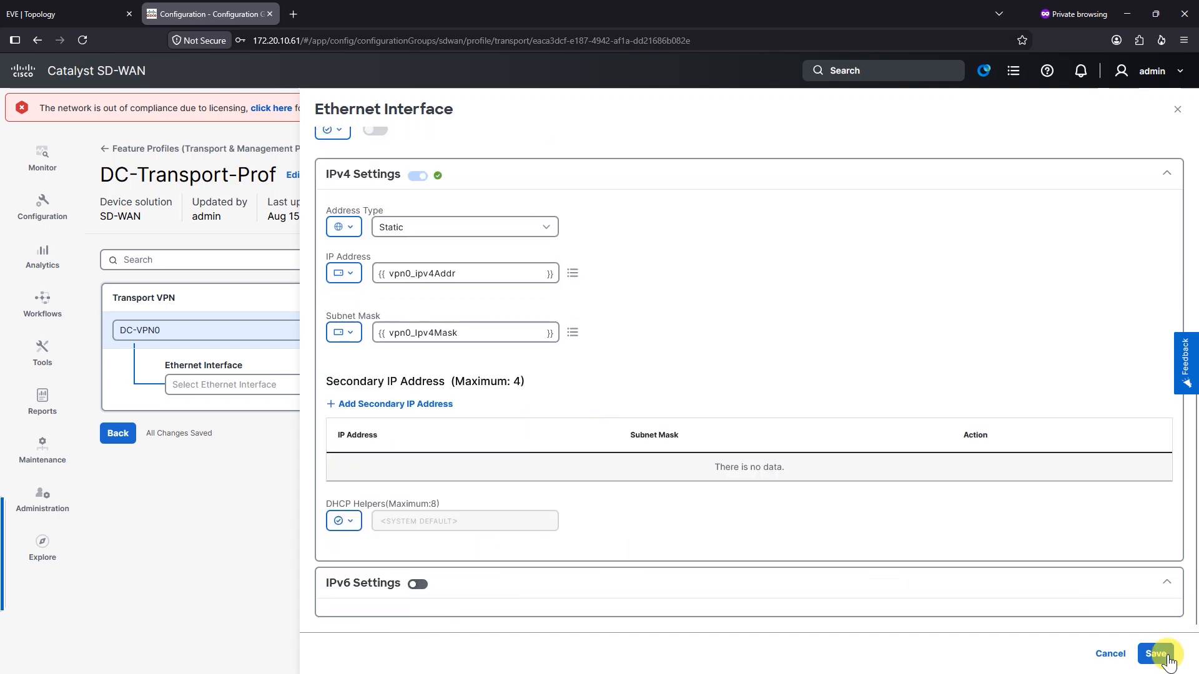
{"action": "scroll", "coordinate": [545, 319], "scroll_direction": "up", "scroll_amount": 10}
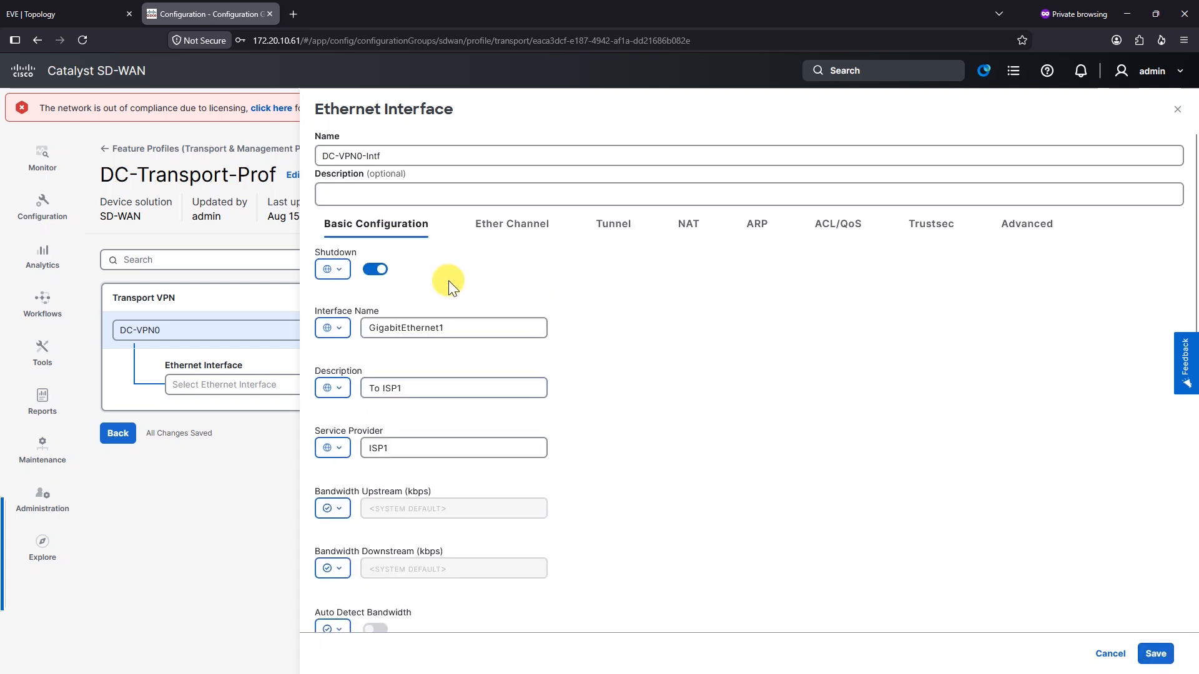
Turn on the tunnel interface with Global scope on the Tunnel settings
{"action": "left_click", "coordinate": [514, 229]}
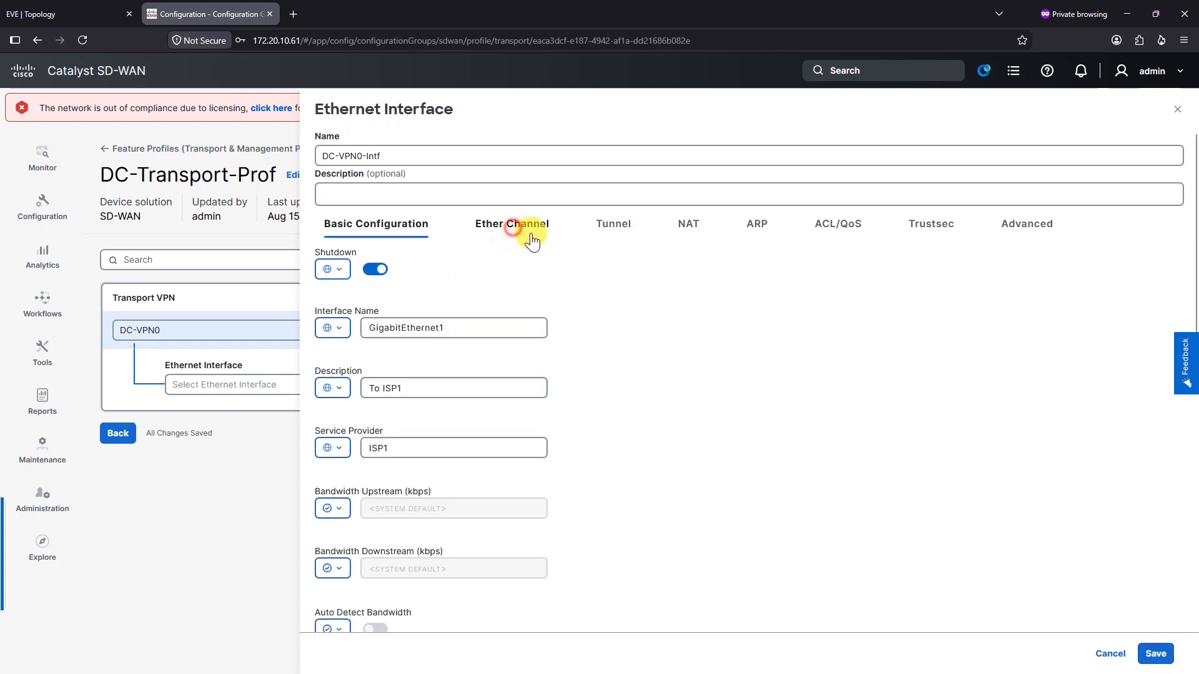
{"action": "left_click", "coordinate": [617, 226]}
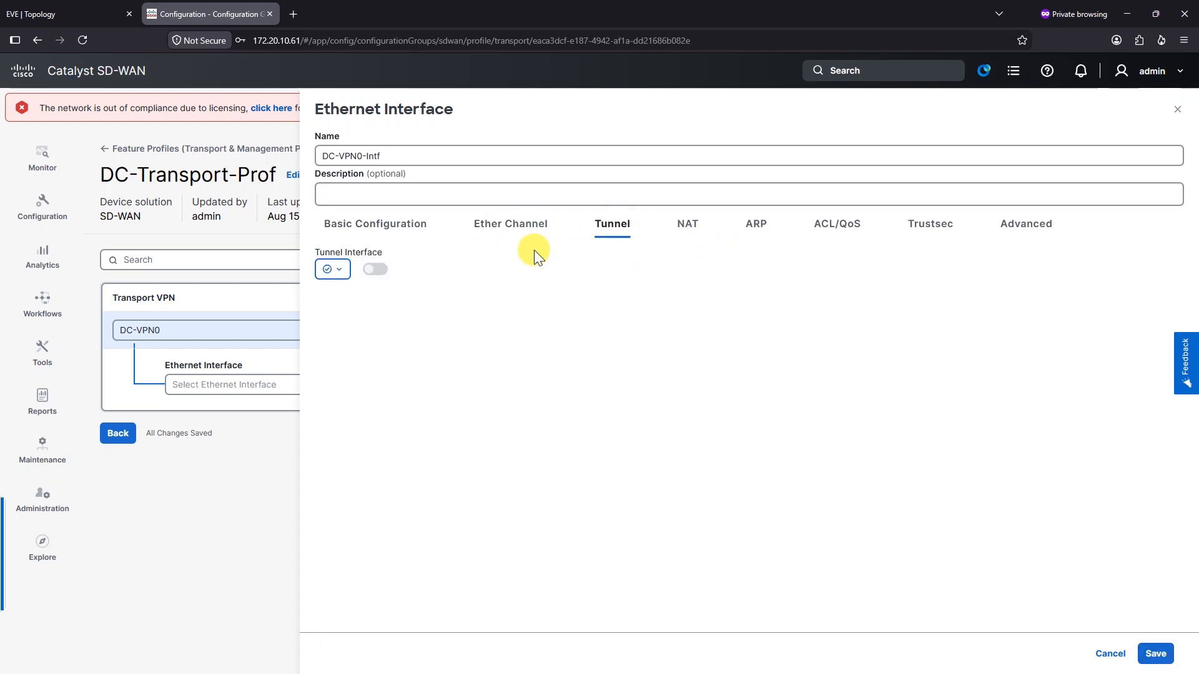
{"action": "left_click", "coordinate": [326, 269]}
{"action": "left_click", "coordinate": [343, 297]}
{"action": "left_click", "coordinate": [376, 272]}
{"action": "scroll", "coordinate": [348, 366], "scroll_direction": "down", "scroll_amount": 1}
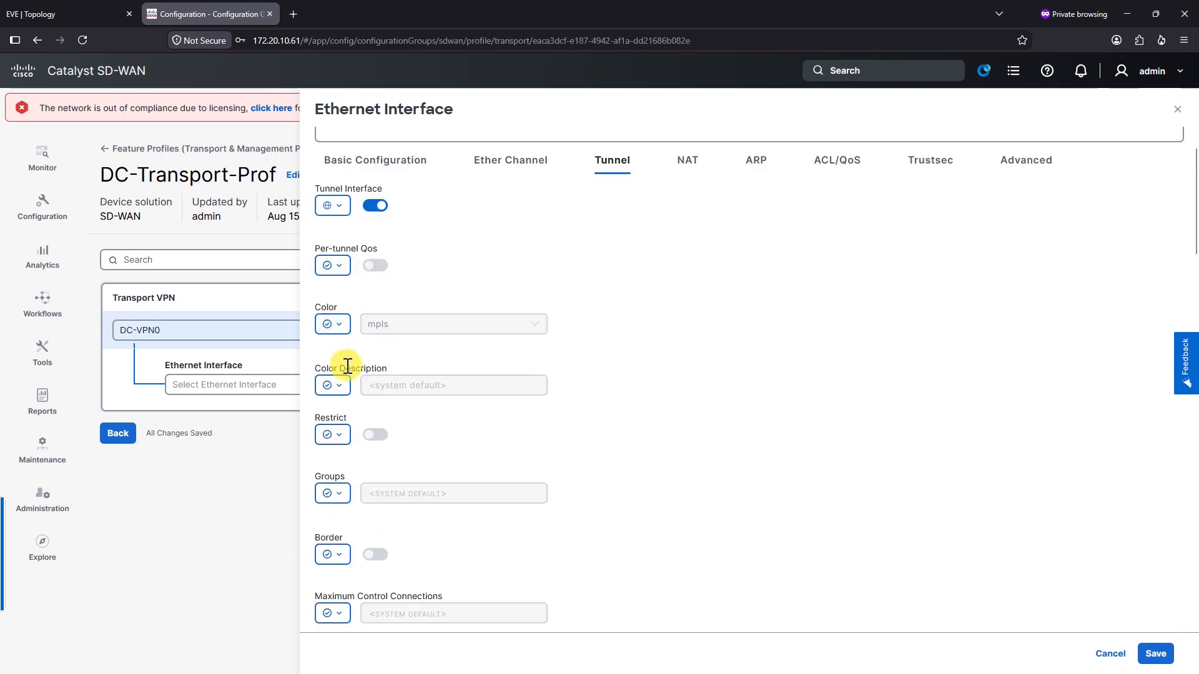
Set the tunnel color to biz-internet with Global scope
{"action": "left_click", "coordinate": [333, 324]}
{"action": "left_click", "coordinate": [396, 348]}
{"action": "left_click", "coordinate": [423, 325]}
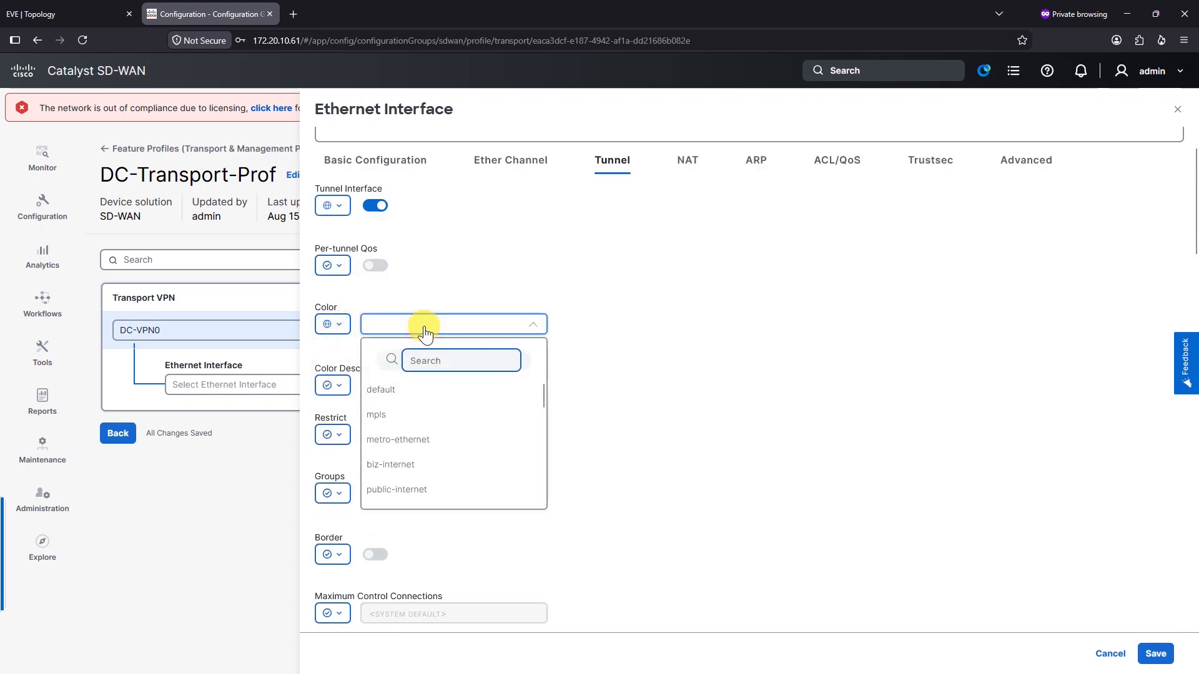
{"action": "type", "text": "biz"}
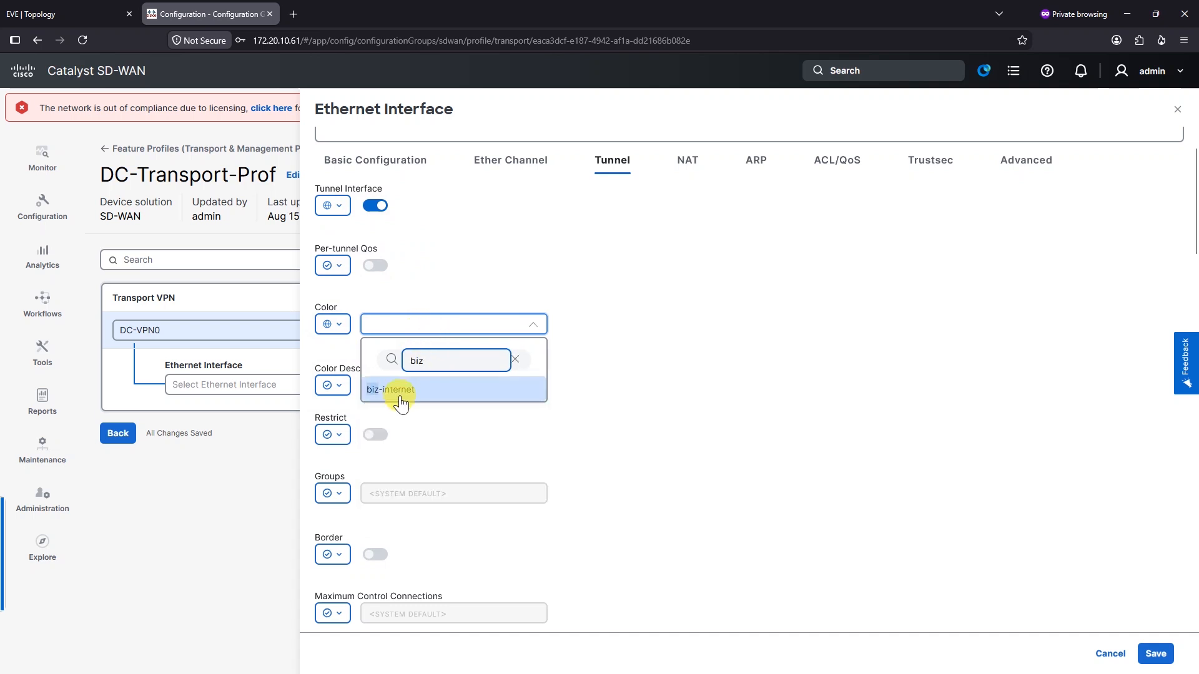
{"action": "left_click", "coordinate": [400, 390]}
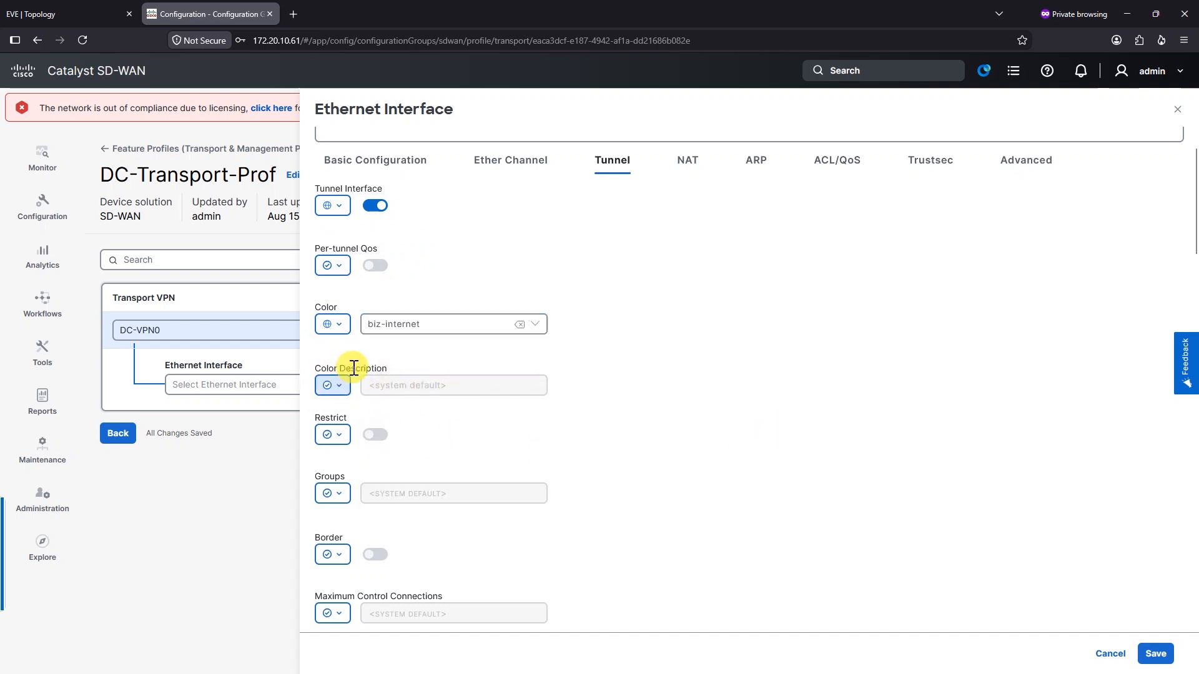
{"action": "scroll", "coordinate": [381, 365], "scroll_direction": "down", "scroll_amount": 1}
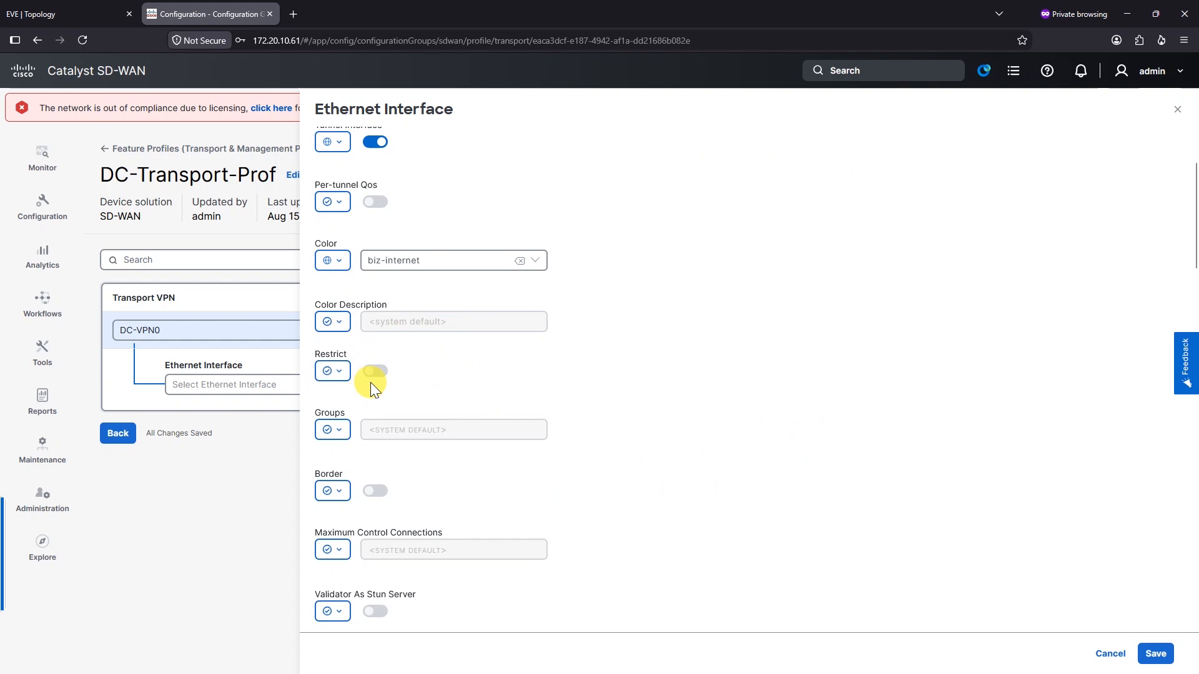
{"action": "scroll", "coordinate": [374, 386], "scroll_direction": "down", "scroll_amount": 1}
{"action": "scroll", "coordinate": [371, 312], "scroll_direction": "down", "scroll_amount": 1}
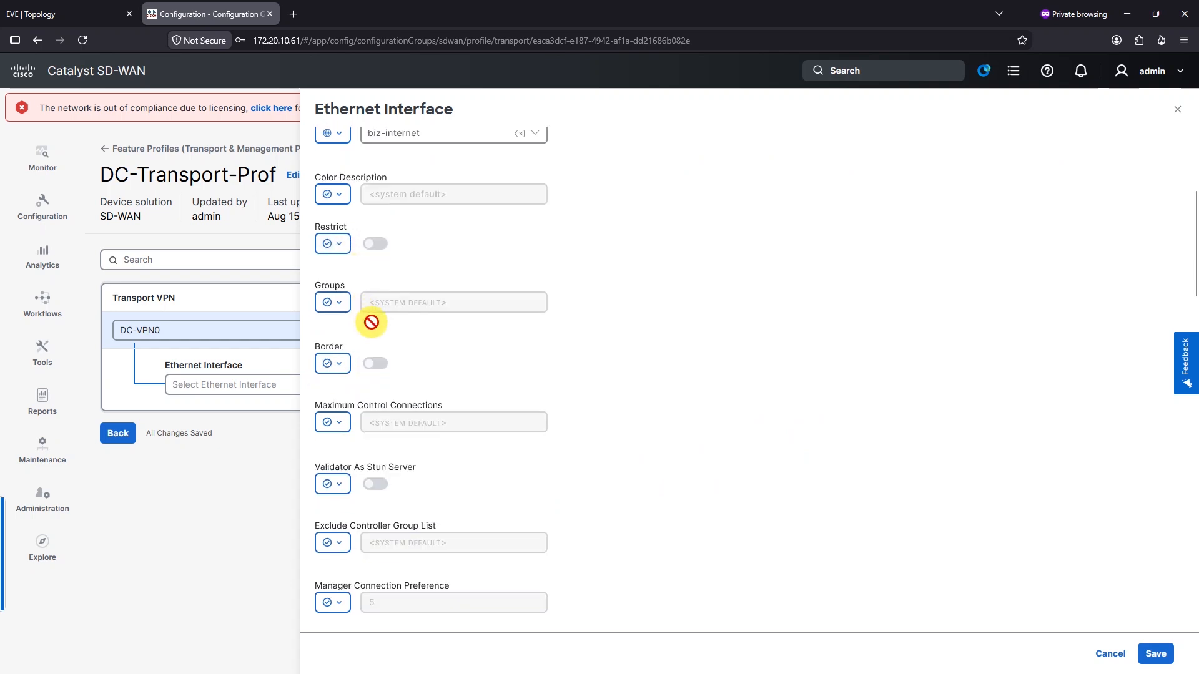
{"action": "scroll", "coordinate": [369, 392], "scroll_direction": "down", "scroll_amount": 1}
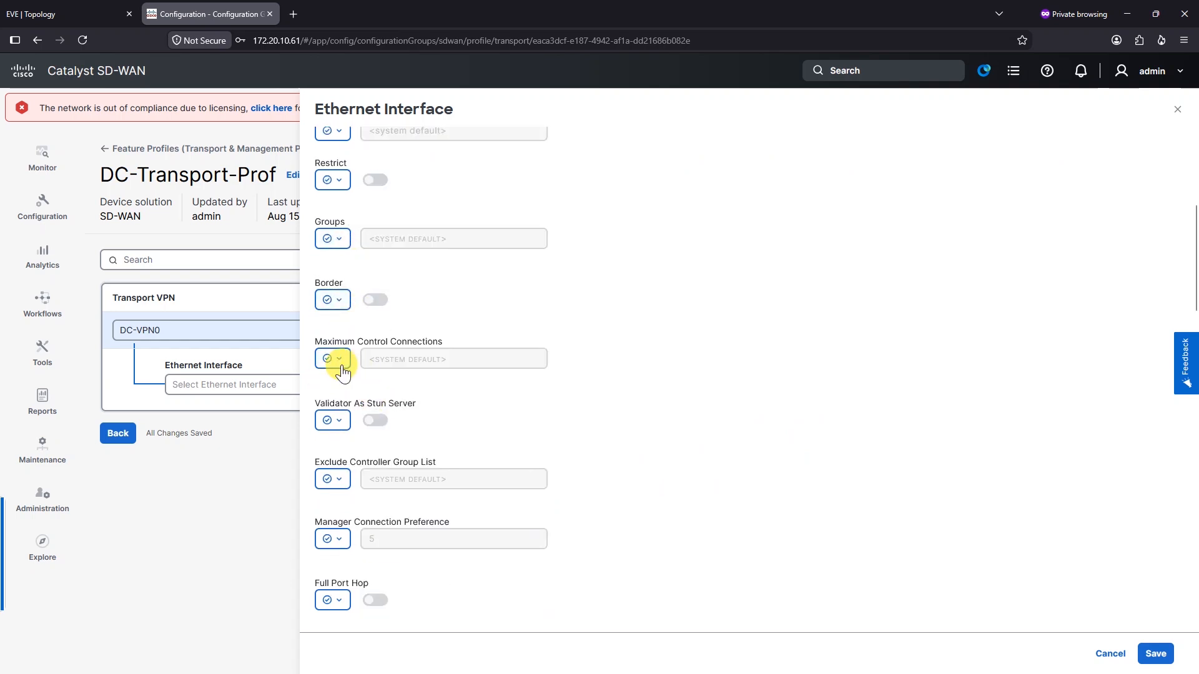
{"action": "scroll", "coordinate": [383, 396], "scroll_direction": "down", "scroll_amount": 3}
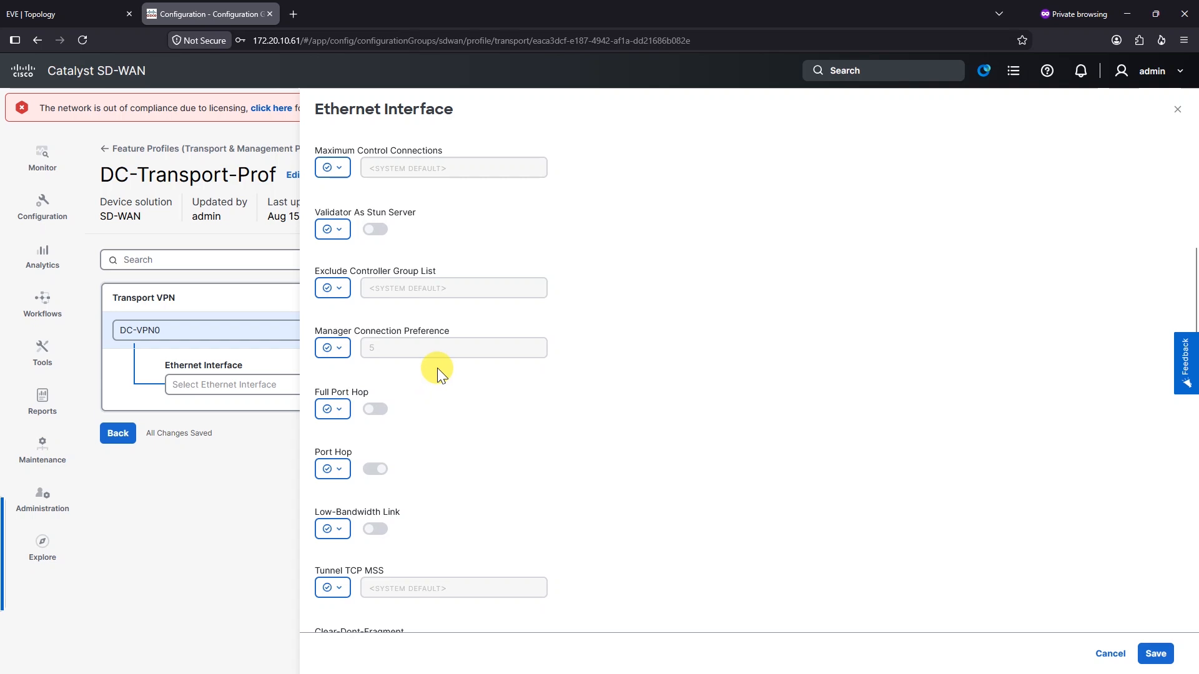
{"action": "scroll", "coordinate": [437, 369], "scroll_direction": "up", "scroll_amount": 1}
{"action": "scroll", "coordinate": [364, 320], "scroll_direction": "up", "scroll_amount": 1}
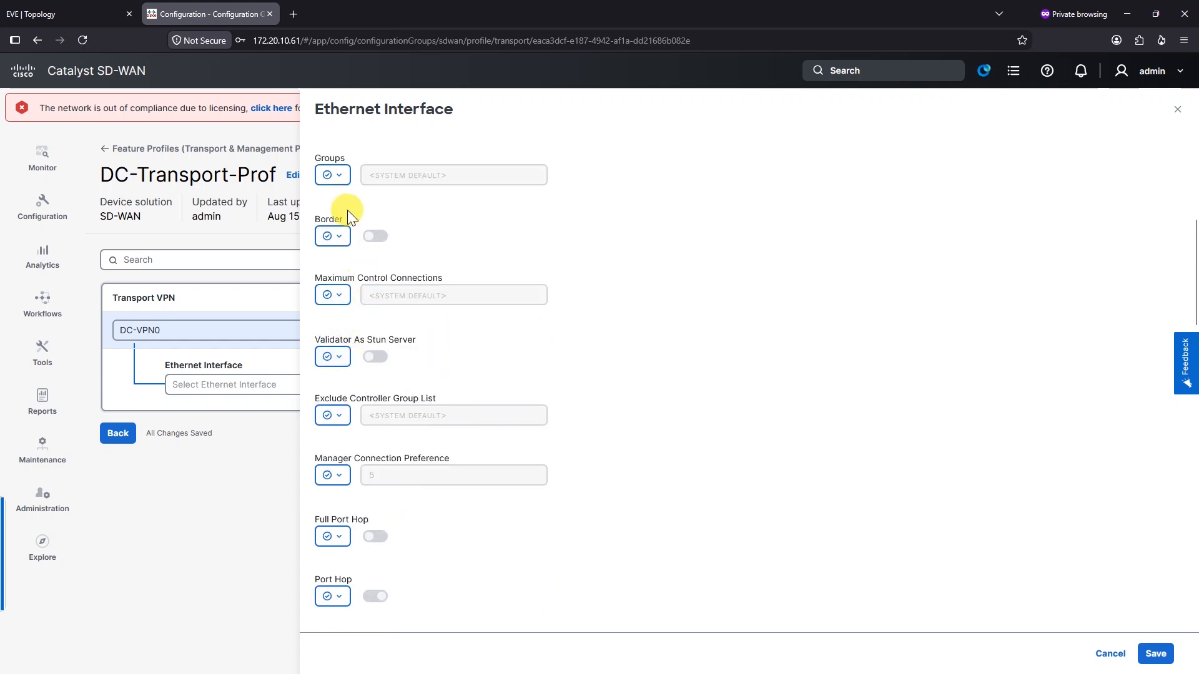
{"action": "scroll", "coordinate": [347, 218], "scroll_direction": "up", "scroll_amount": 2}
{"action": "scroll", "coordinate": [343, 338], "scroll_direction": "down", "scroll_amount": 5}
{"action": "scroll", "coordinate": [349, 388], "scroll_direction": "down", "scroll_amount": 7}
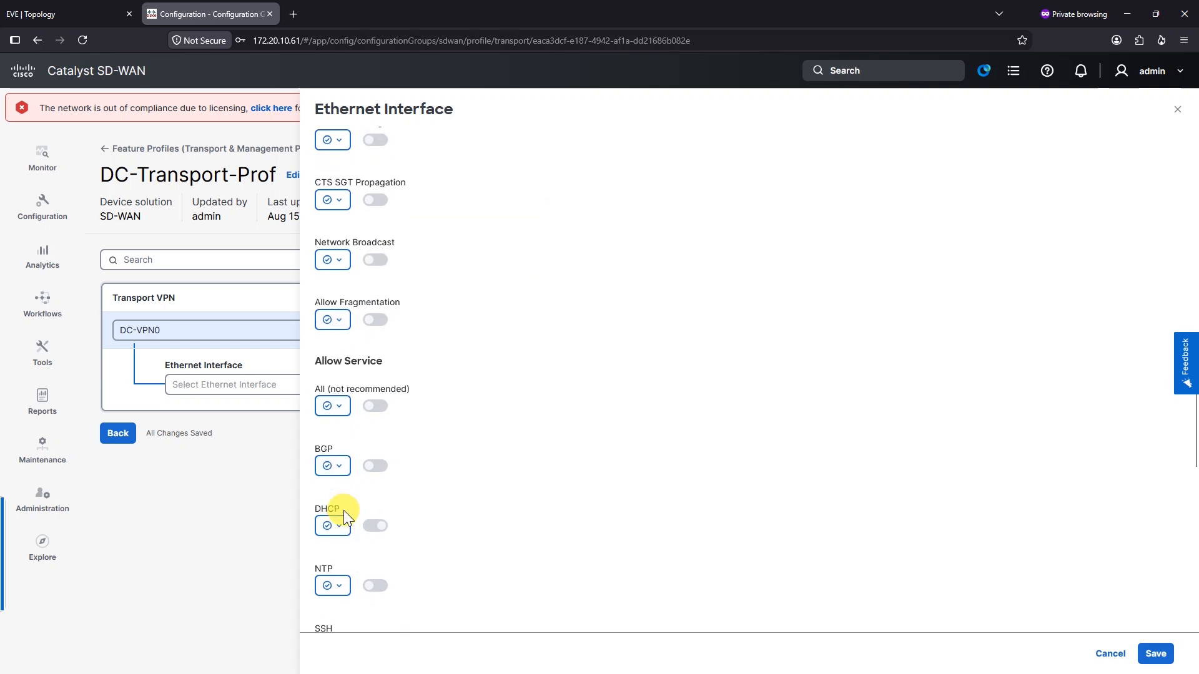
Allow All services and SSH on the tunnel, each at Global scope
{"action": "left_click", "coordinate": [342, 405]}
{"action": "left_click", "coordinate": [348, 433]}
{"action": "left_click", "coordinate": [375, 406]}
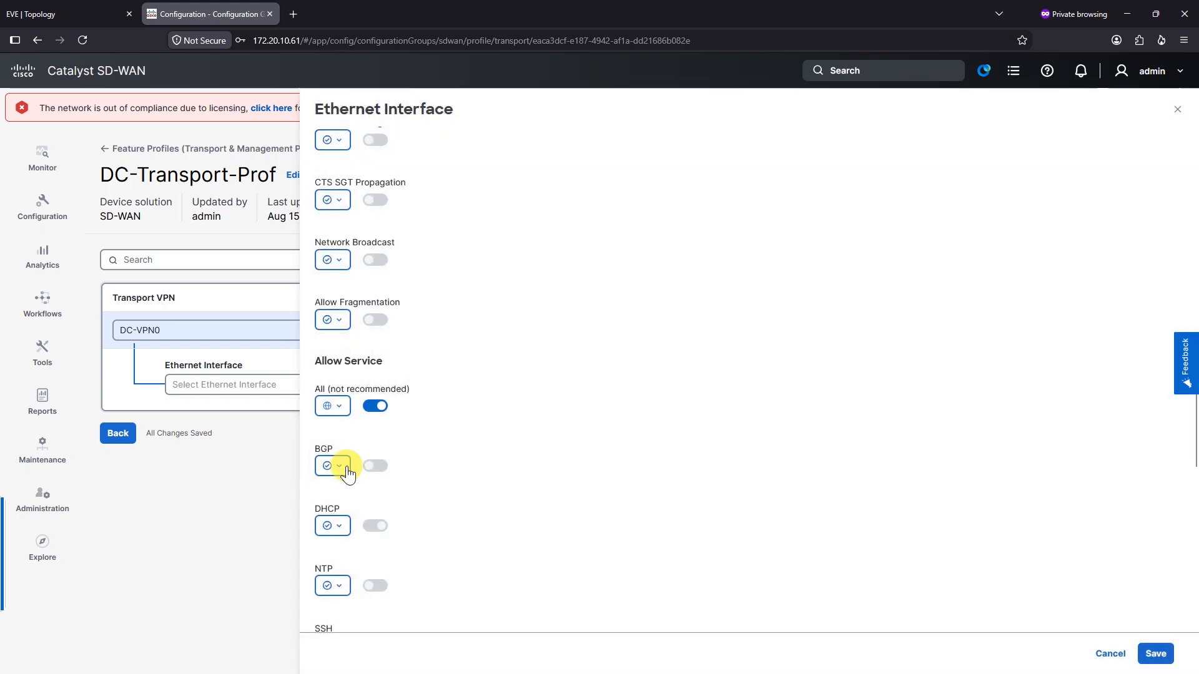
{"action": "scroll", "coordinate": [418, 444], "scroll_direction": "down", "scroll_amount": 2}
{"action": "left_click", "coordinate": [343, 517]}
{"action": "left_click", "coordinate": [360, 538]}
{"action": "left_click", "coordinate": [375, 518]}
{"action": "scroll", "coordinate": [413, 489], "scroll_direction": "down", "scroll_amount": 1}
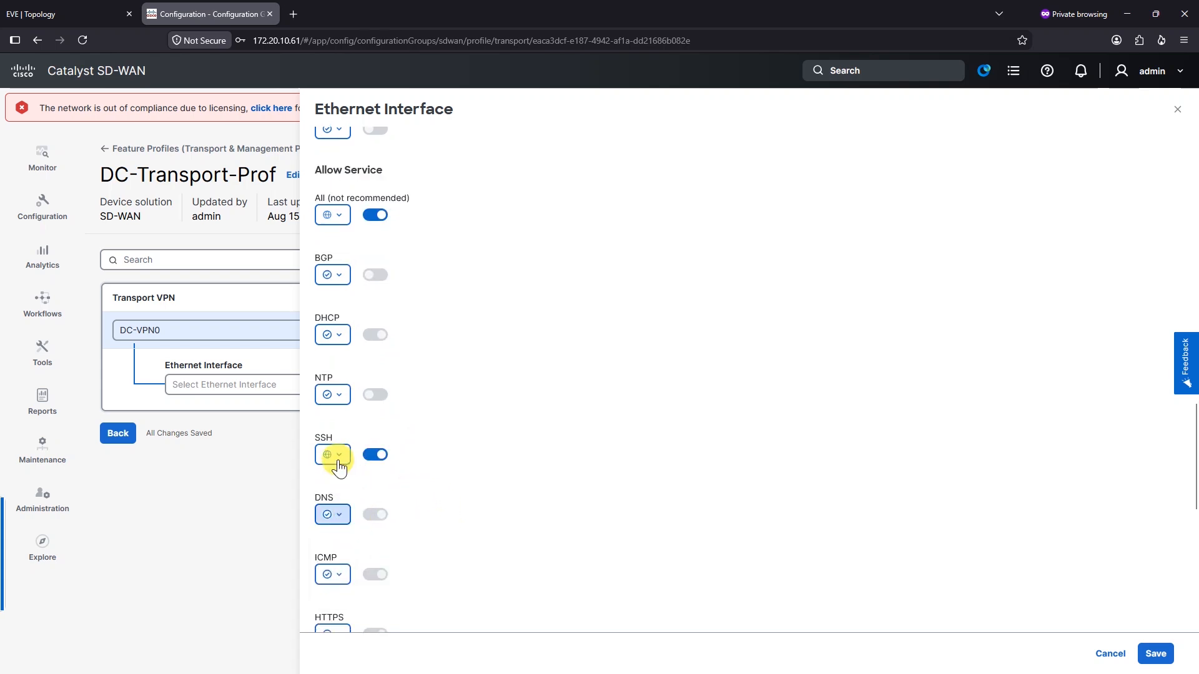
{"action": "scroll", "coordinate": [339, 518], "scroll_direction": "down", "scroll_amount": 1}
Allow ICMP and NETCONF on the tunnel, each at Global scope
{"action": "left_click", "coordinate": [340, 518]}
{"action": "left_click", "coordinate": [360, 538]}
{"action": "left_click", "coordinate": [376, 511]}
{"action": "scroll", "coordinate": [504, 496], "scroll_direction": "down", "scroll_amount": 1}
{"action": "scroll", "coordinate": [504, 496], "scroll_direction": "down", "scroll_amount": 4}
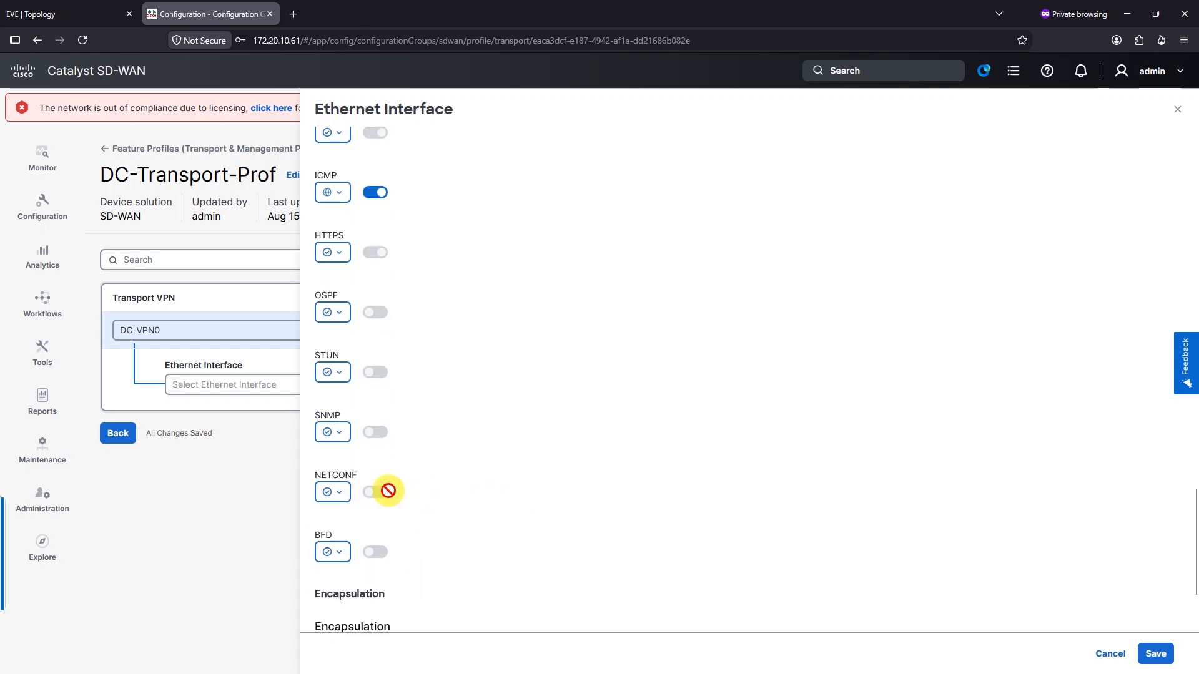
{"action": "scroll", "coordinate": [345, 538], "scroll_direction": "down", "scroll_amount": 1}
{"action": "left_click", "coordinate": [332, 429]}
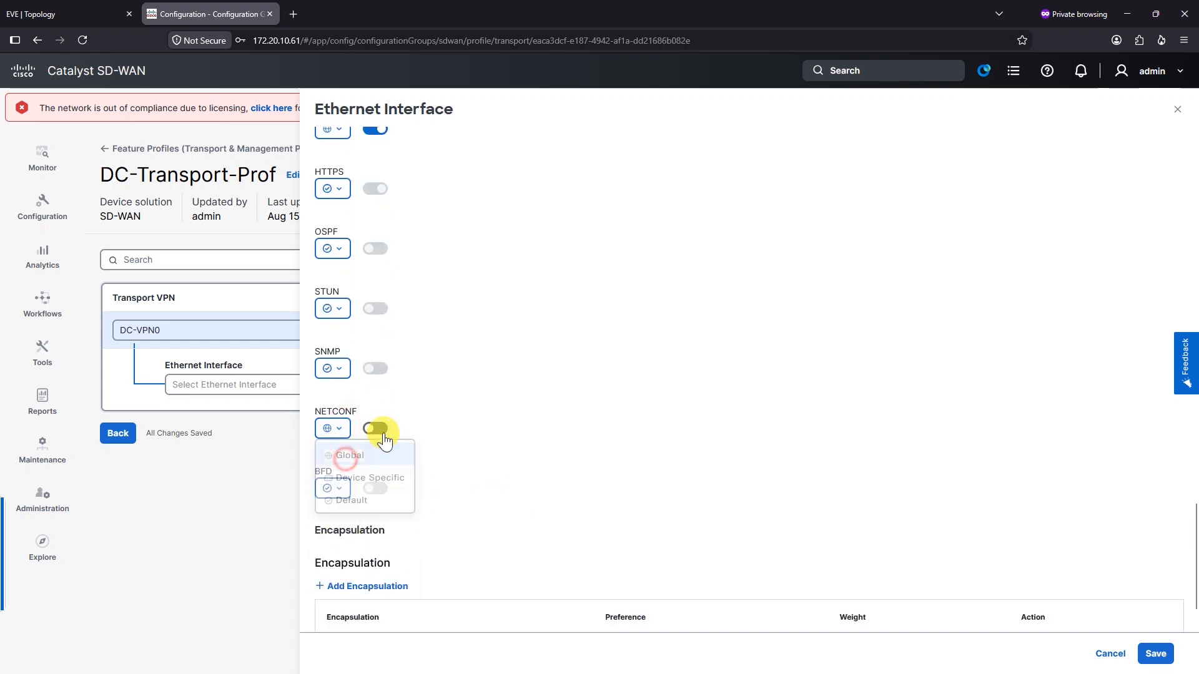
{"action": "left_click", "coordinate": [349, 449]}
{"action": "left_click", "coordinate": [375, 428]}
{"action": "scroll", "coordinate": [574, 417], "scroll_direction": "down", "scroll_amount": 1}
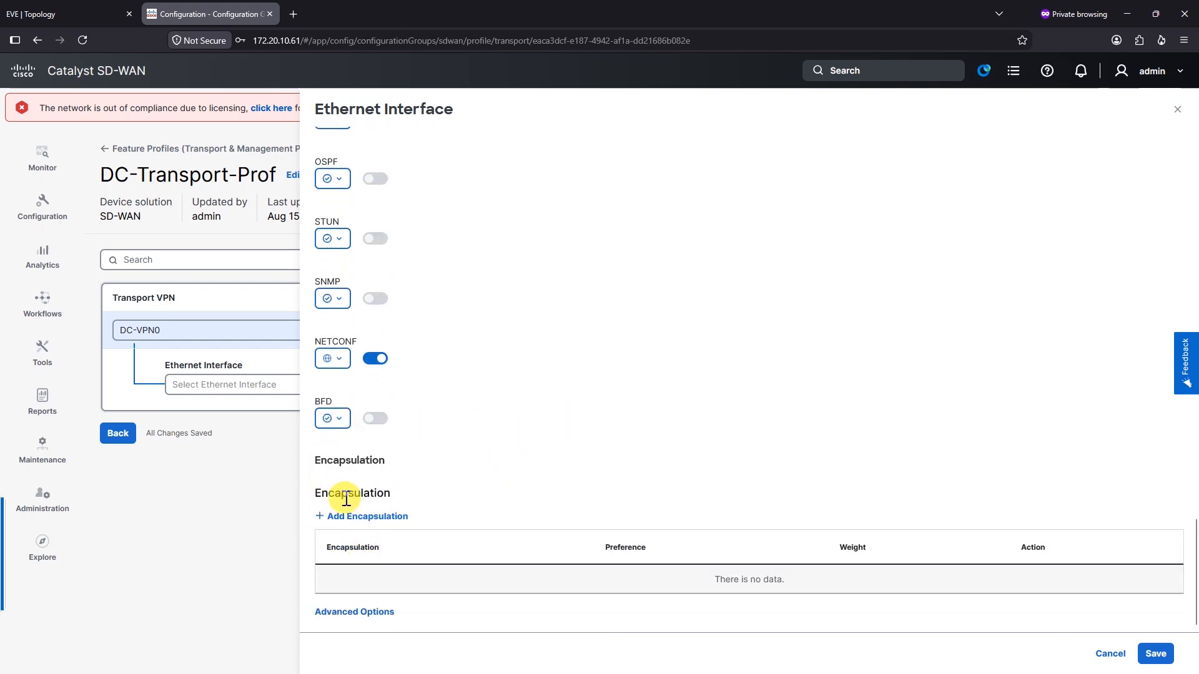
Add an ipsec tunnel encapsulation entry
{"action": "left_click", "coordinate": [370, 517]}
{"action": "left_click", "coordinate": [611, 365]}
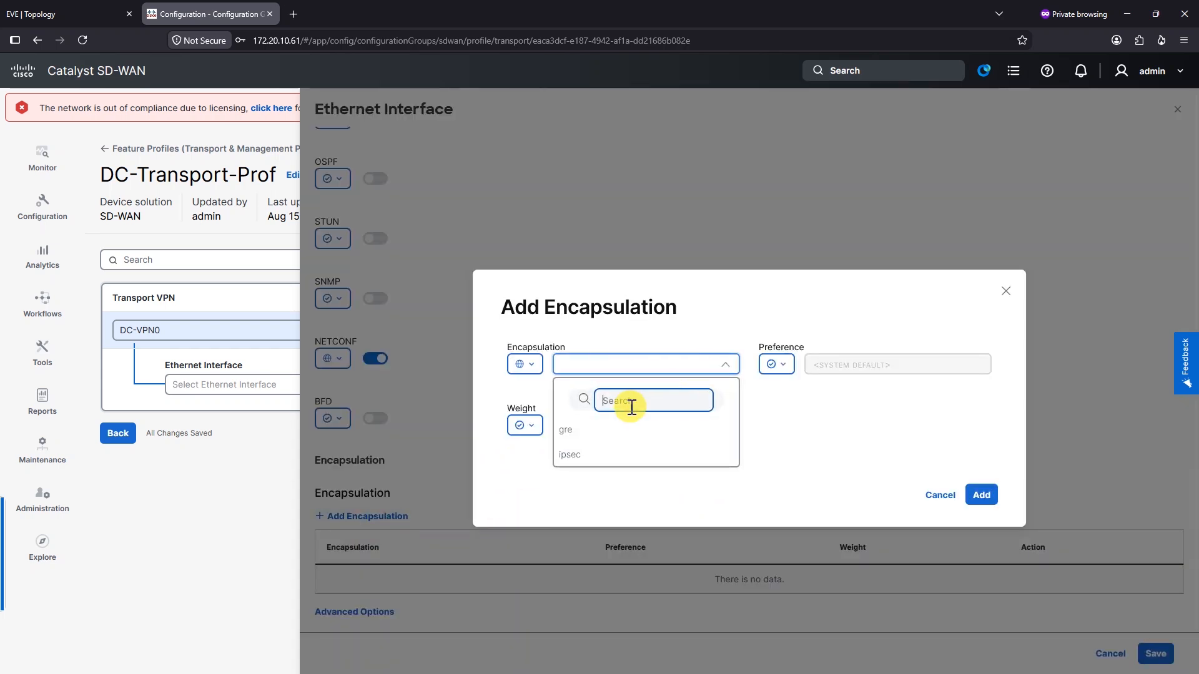
{"action": "left_click", "coordinate": [570, 454]}
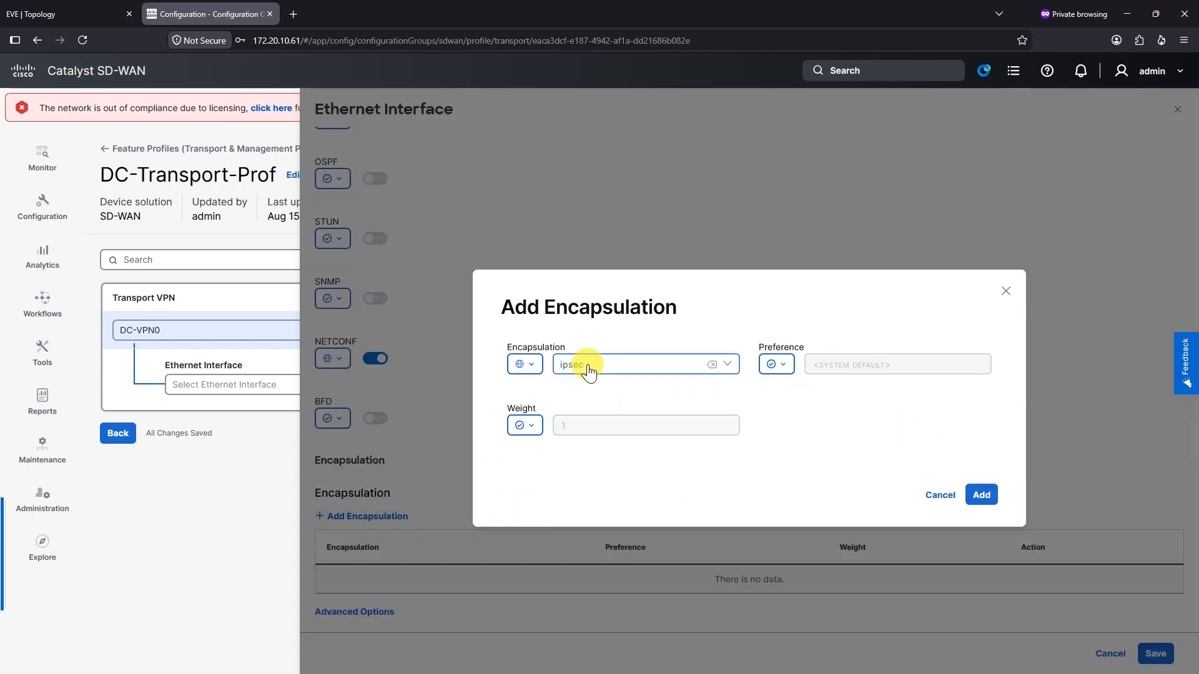
{"action": "left_click", "coordinate": [987, 496]}
Expand the advanced tunnel options and save the DC-VPN0-Intf Ethernet interface
{"action": "left_click", "coordinate": [391, 607]}
{"action": "scroll", "coordinate": [382, 501], "scroll_direction": "down", "scroll_amount": 5}
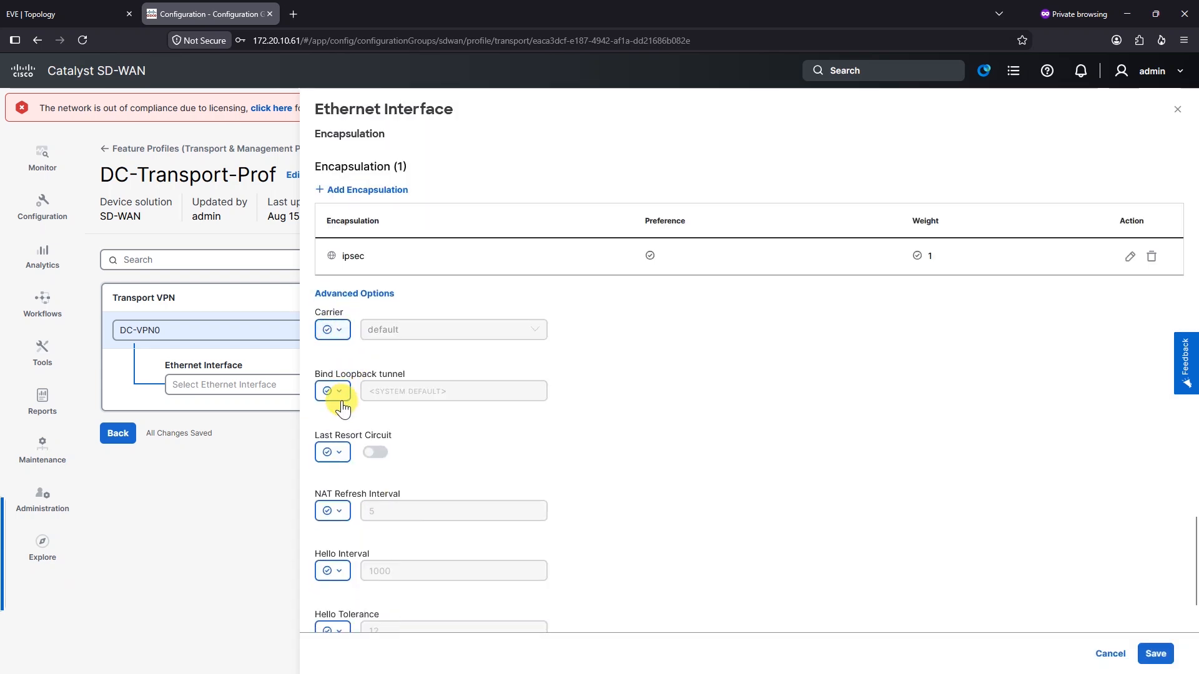
{"action": "scroll", "coordinate": [354, 511], "scroll_direction": "down", "scroll_amount": 2}
{"action": "left_click", "coordinate": [1155, 654]}
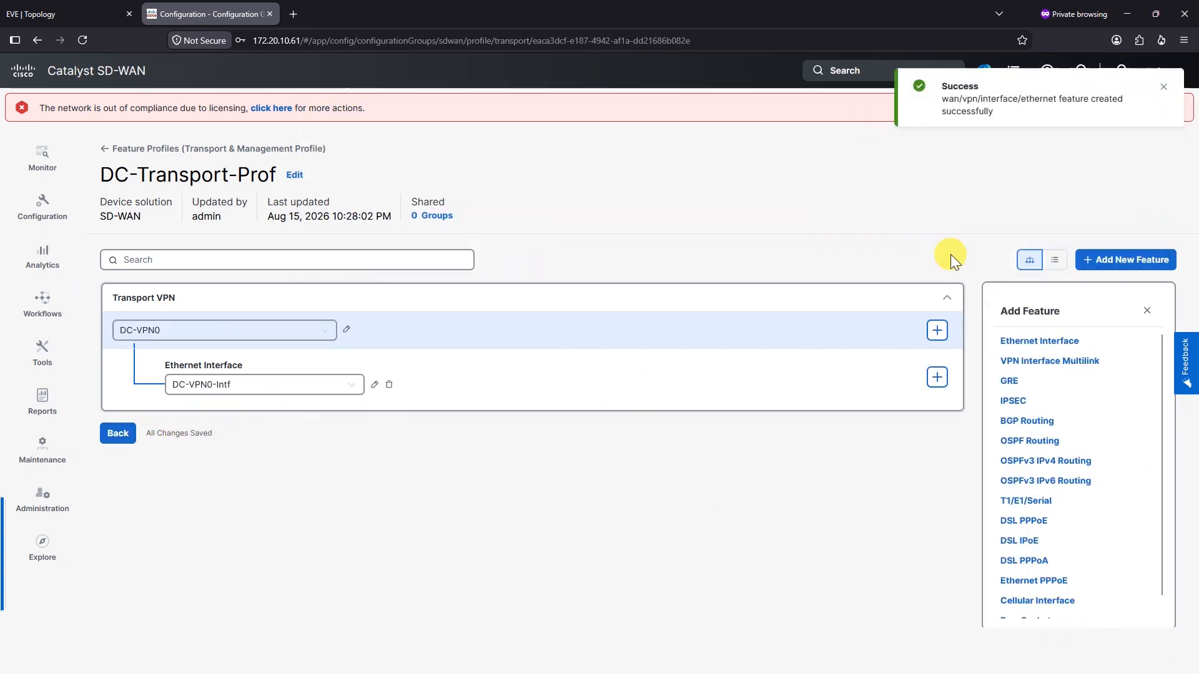
Go back to the Configuration Groups list
{"action": "left_click", "coordinate": [118, 435]}
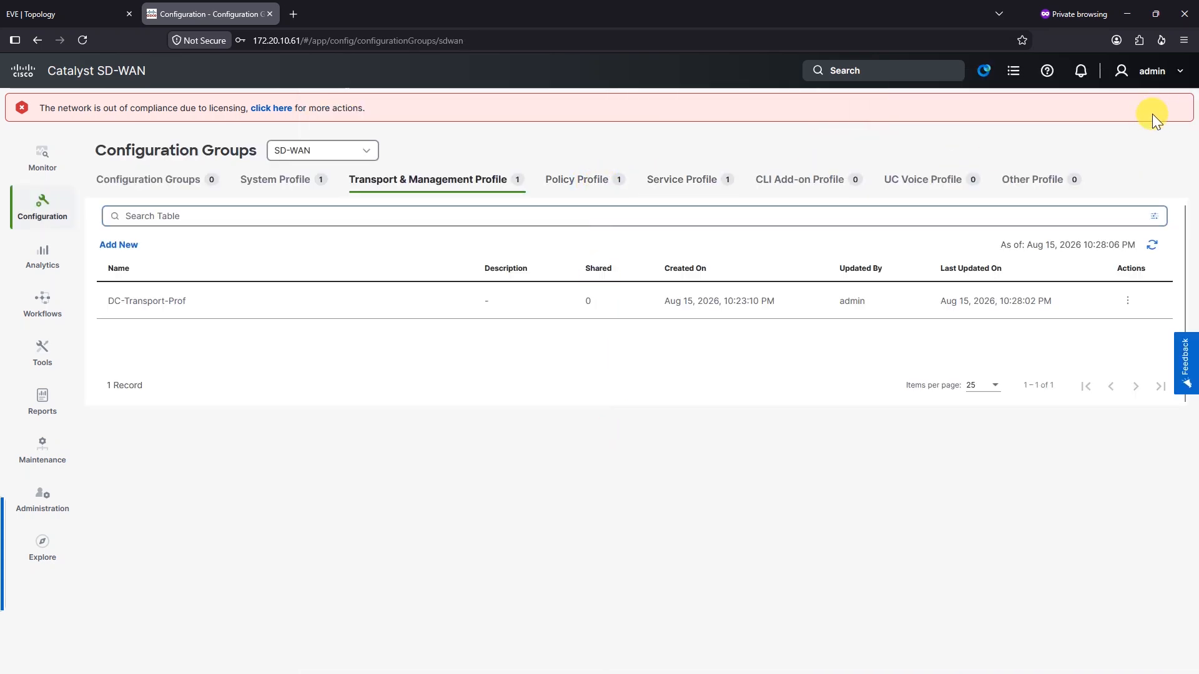
{"action": "left_click", "coordinate": [604, 188]}
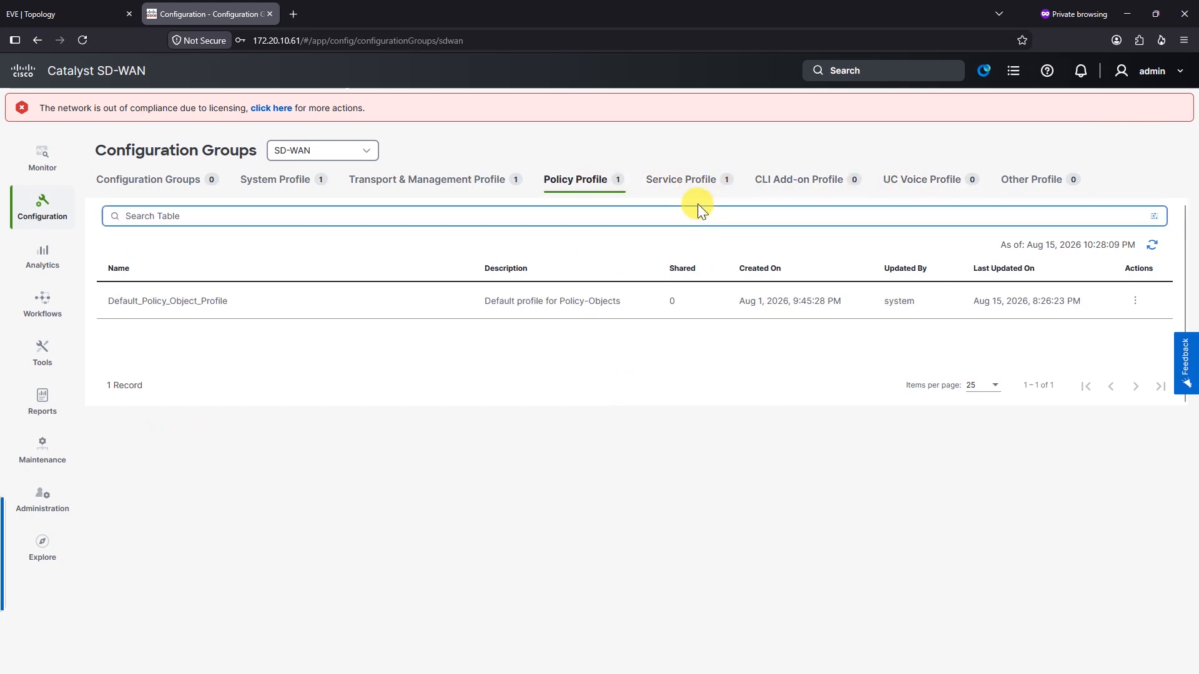
{"action": "left_click", "coordinate": [189, 182]}
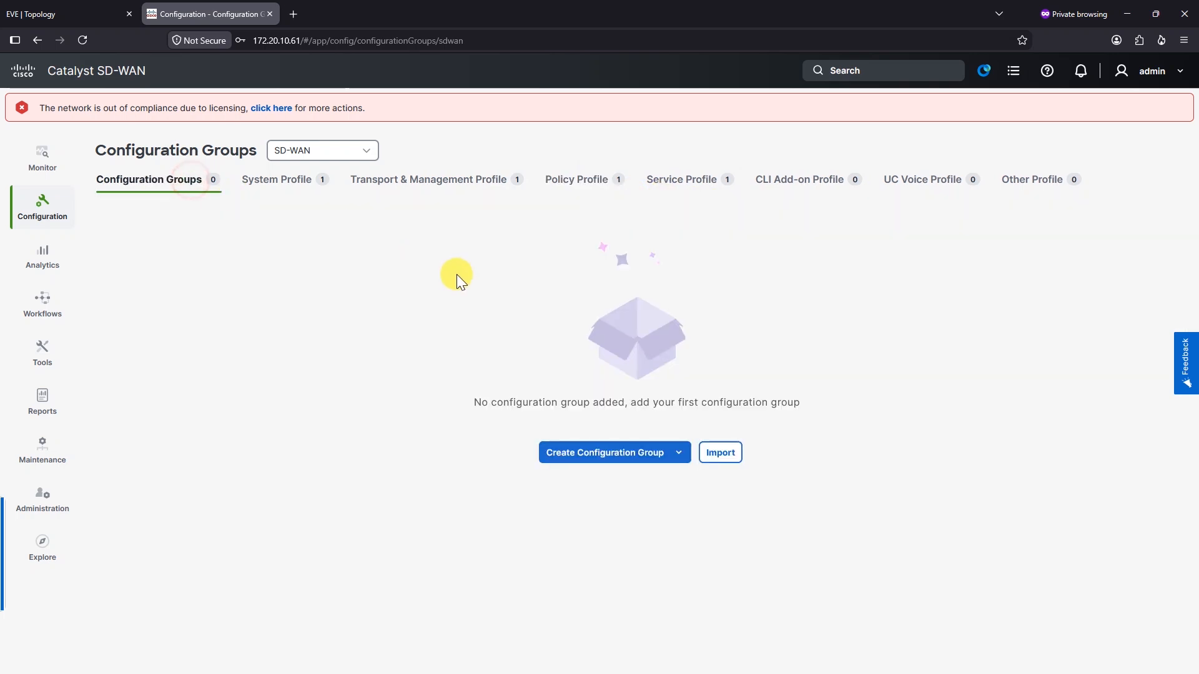
Create the DC-CFGrp configuration group with the Single Router site type
{"action": "left_click", "coordinate": [592, 461]}
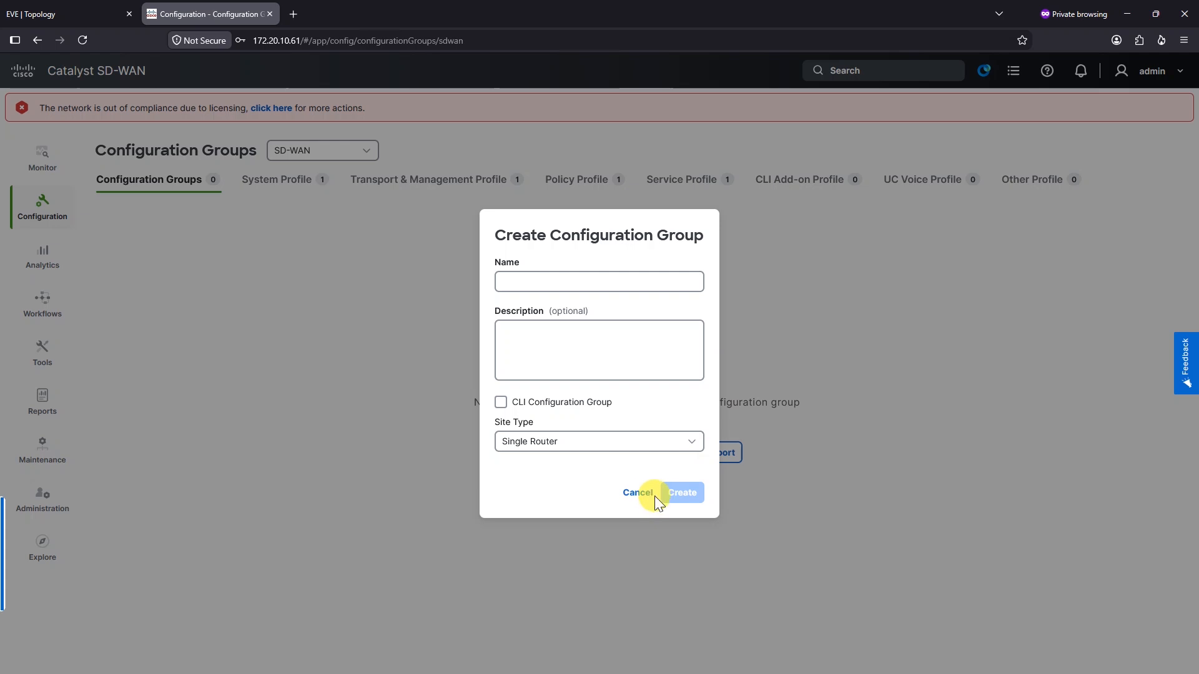
{"action": "left_click", "coordinate": [638, 493]}
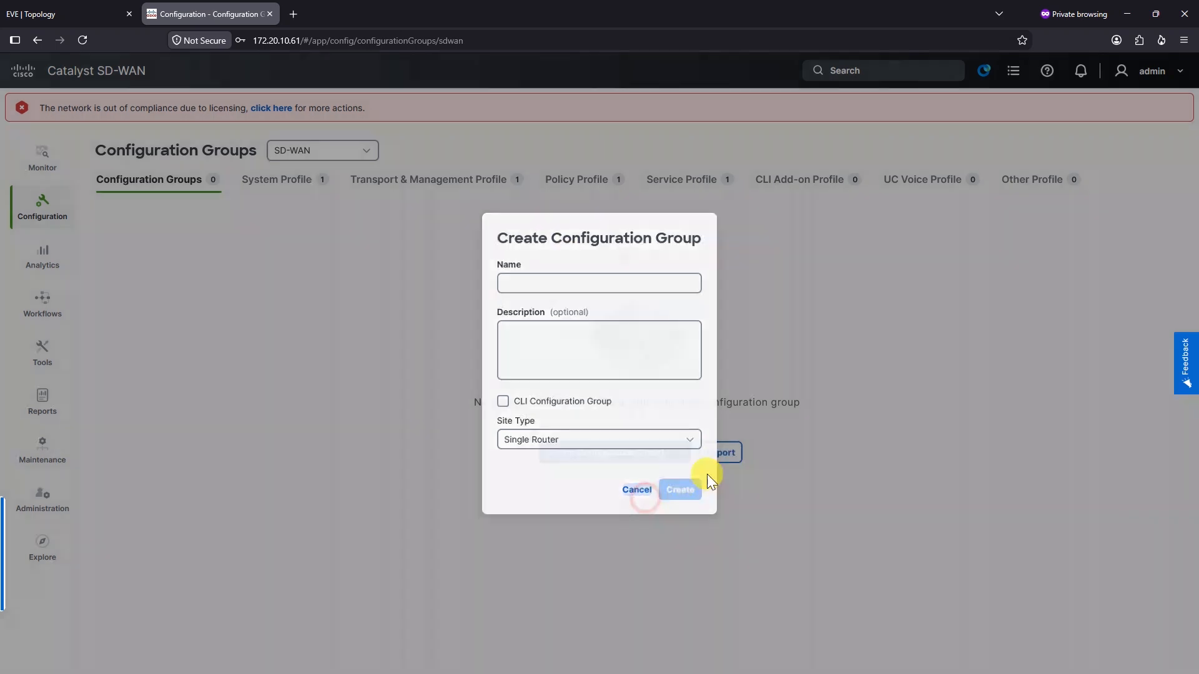
{"action": "left_click", "coordinate": [628, 465]}
{"action": "left_click", "coordinate": [549, 278]}
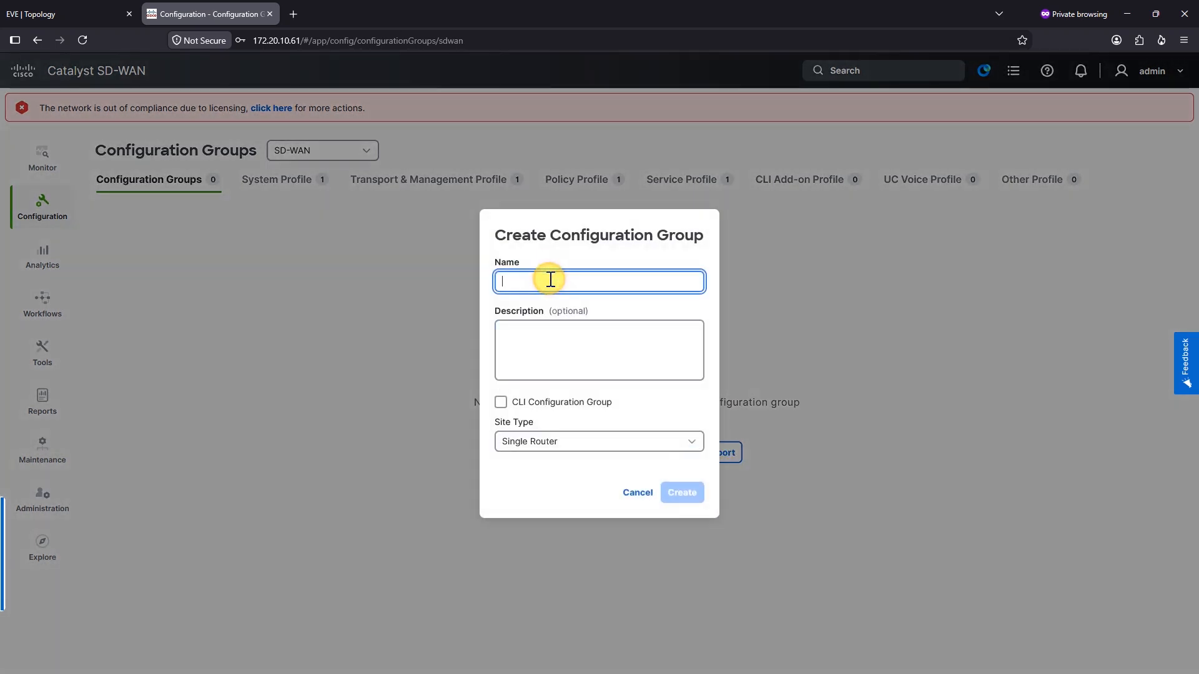
{"action": "type", "text": "DC-CFGrp"}
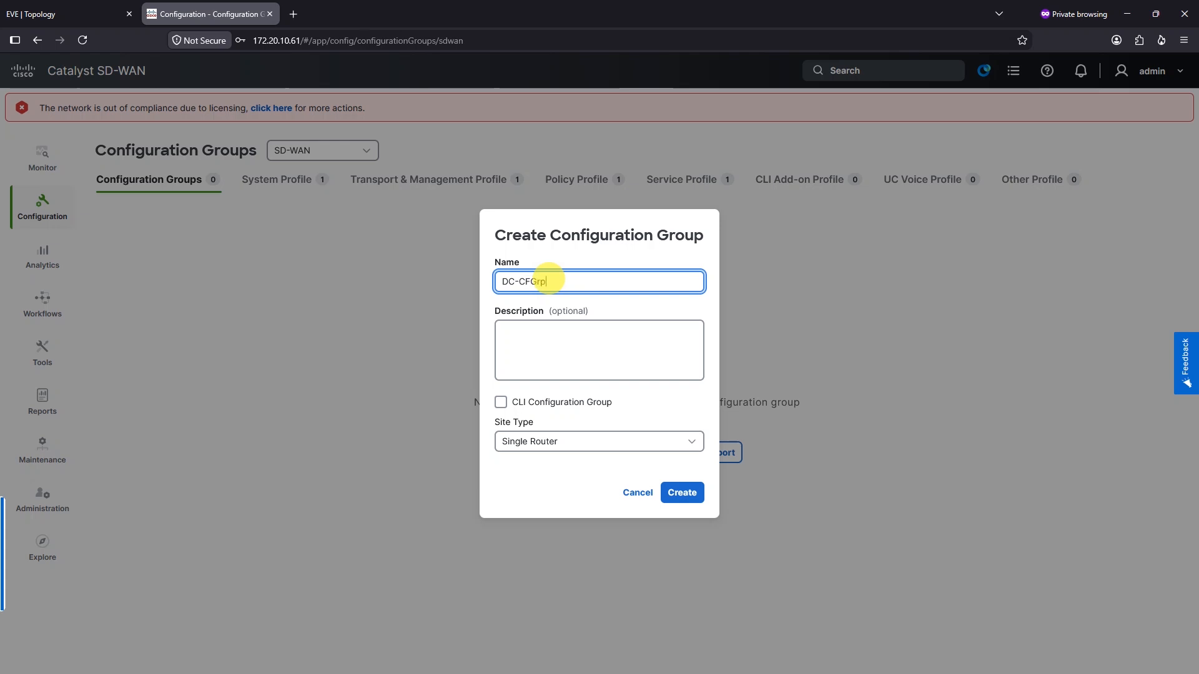
{"action": "left_click", "coordinate": [579, 442]}
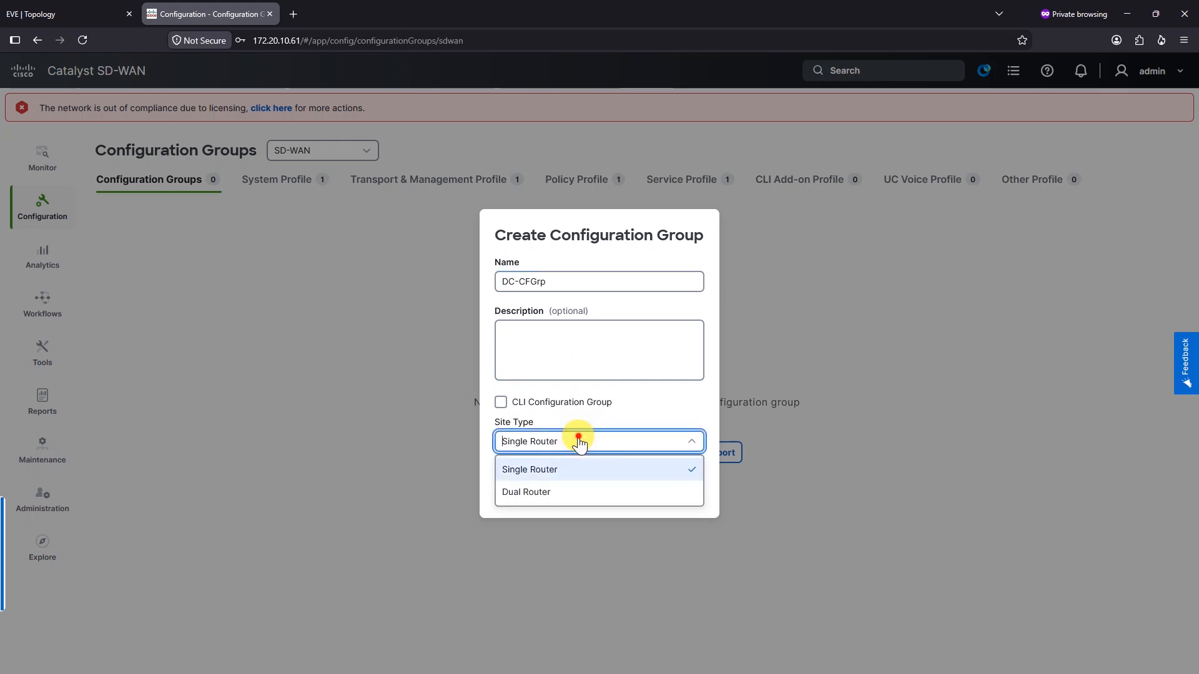
{"action": "left_click", "coordinate": [579, 441]}
{"action": "left_click", "coordinate": [682, 492]}
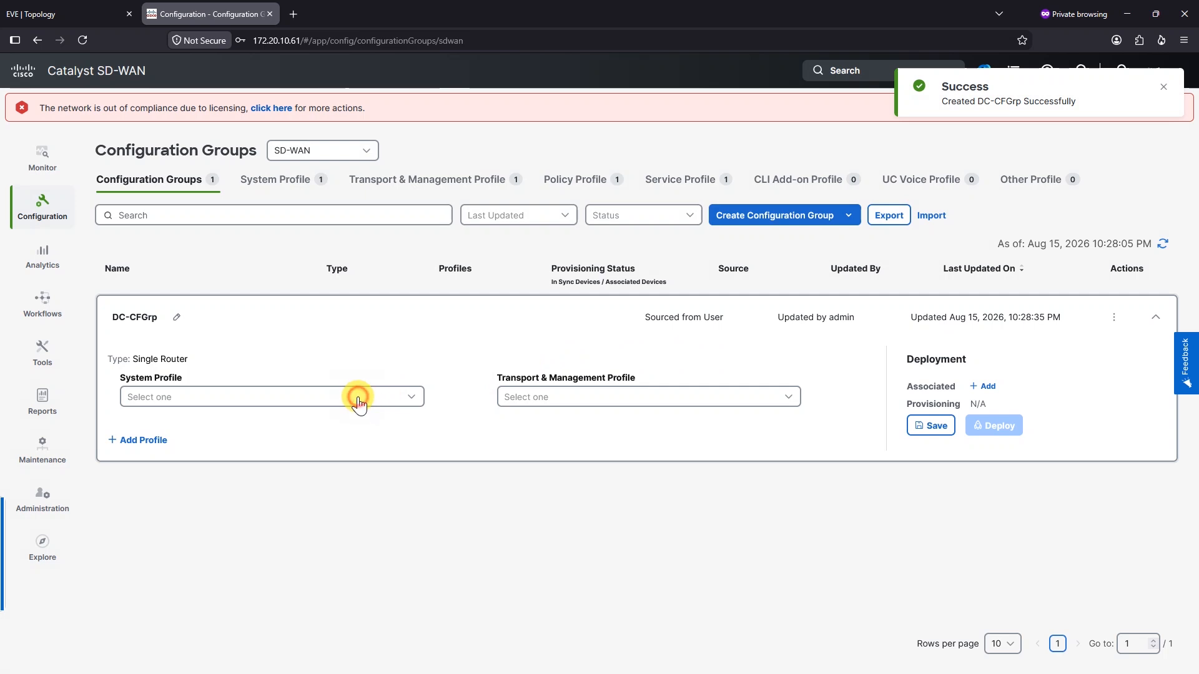
Assign DC-SYSTEM-PROF as the system profile and DC-Transport-Prof as the transport profile
{"action": "left_click", "coordinate": [358, 399]}
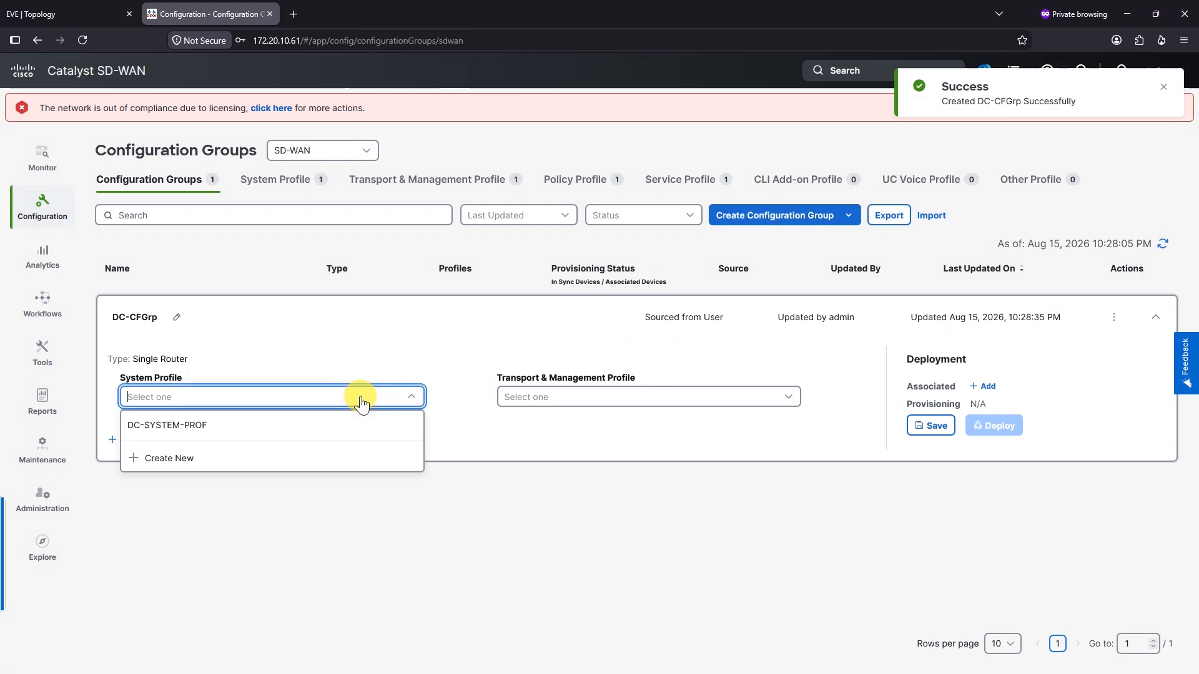
{"action": "left_click", "coordinate": [193, 425]}
{"action": "left_click", "coordinate": [625, 402]}
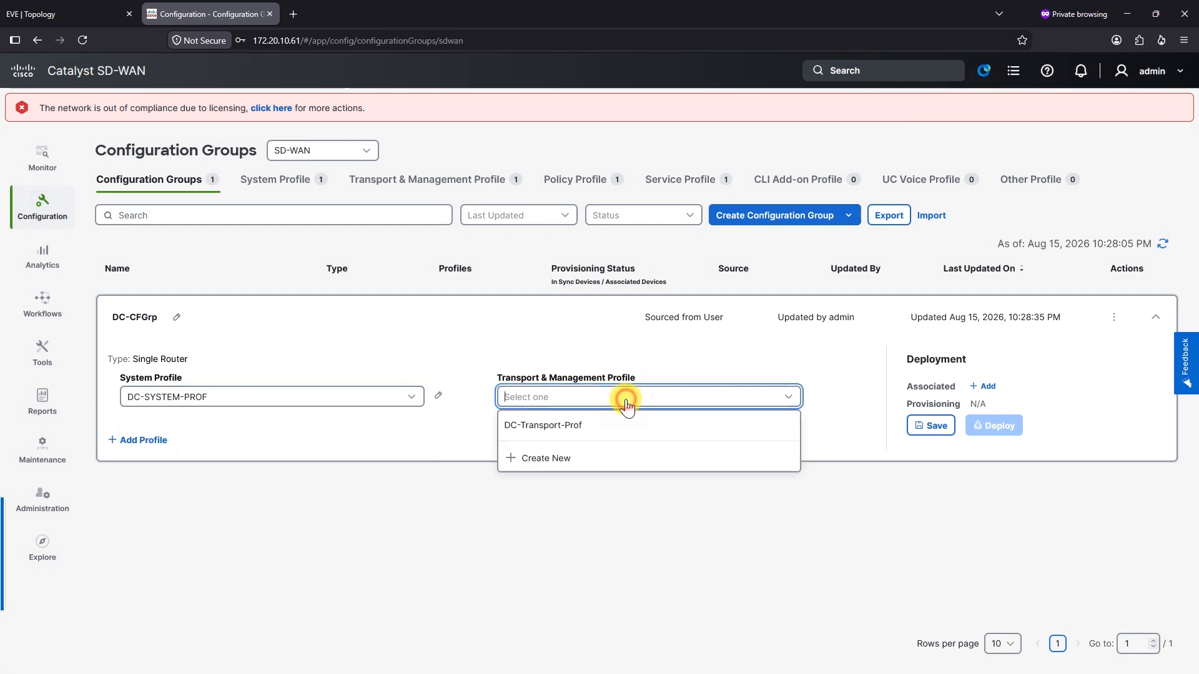
{"action": "left_click", "coordinate": [539, 430]}
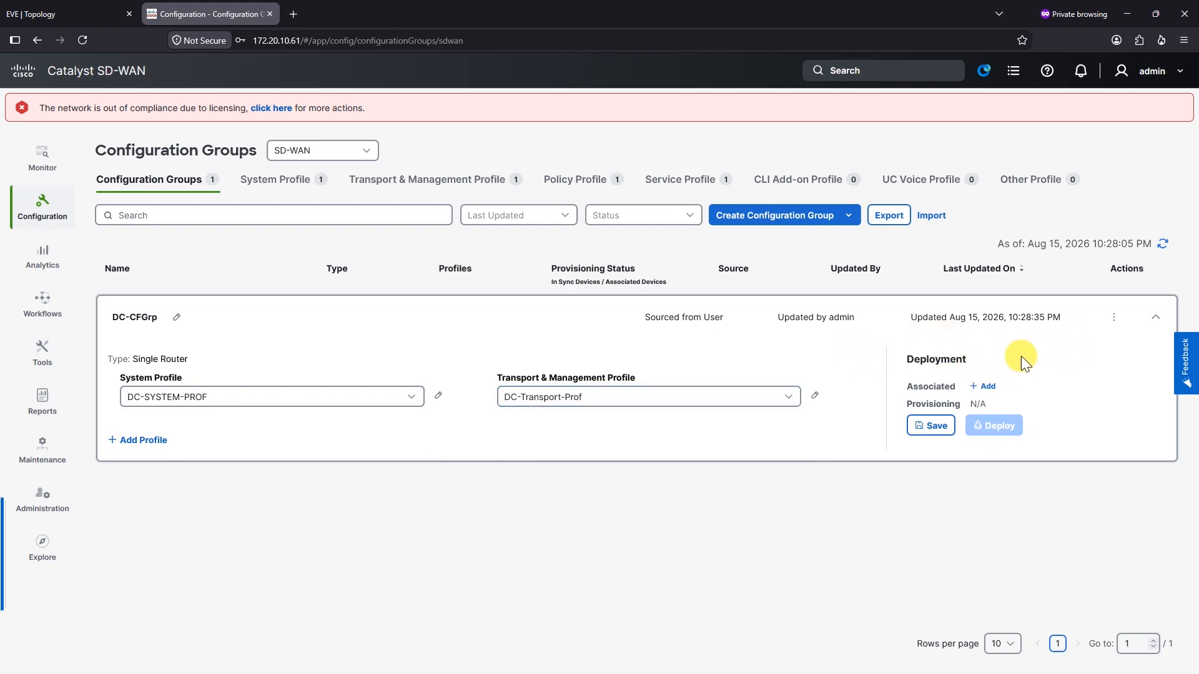
Associate the SITE_900 router with DC-CFGrp
{"action": "left_click", "coordinate": [1114, 320]}
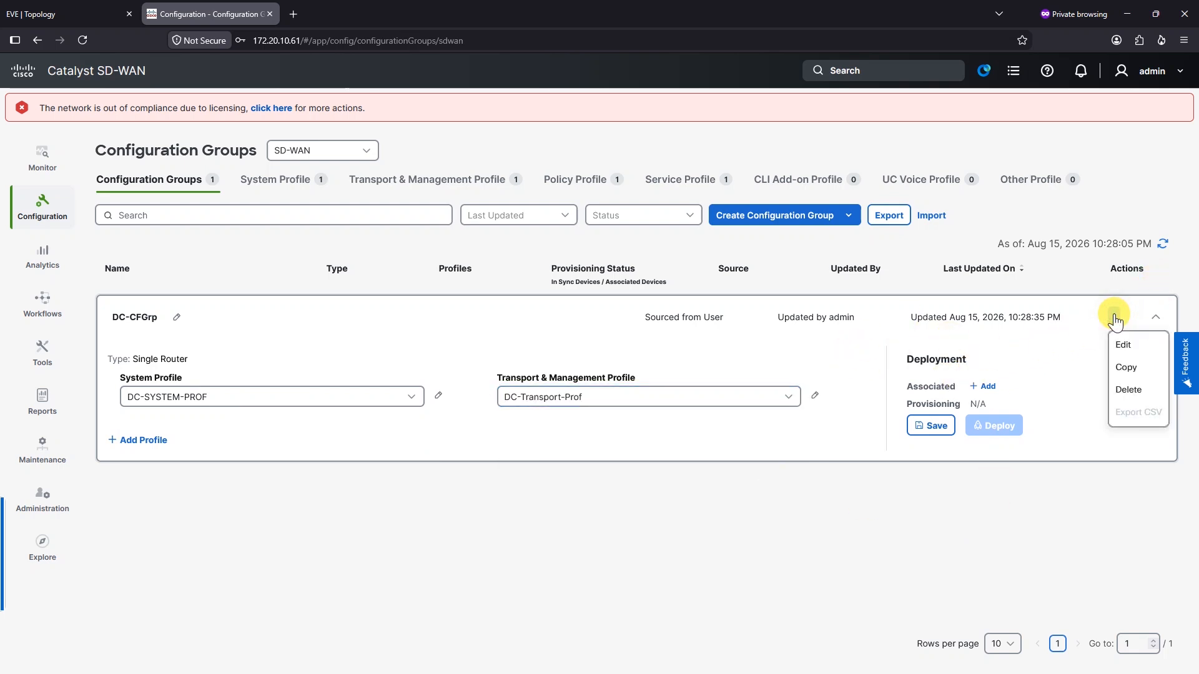
{"action": "left_click", "coordinate": [1115, 321]}
{"action": "left_click", "coordinate": [983, 387]}
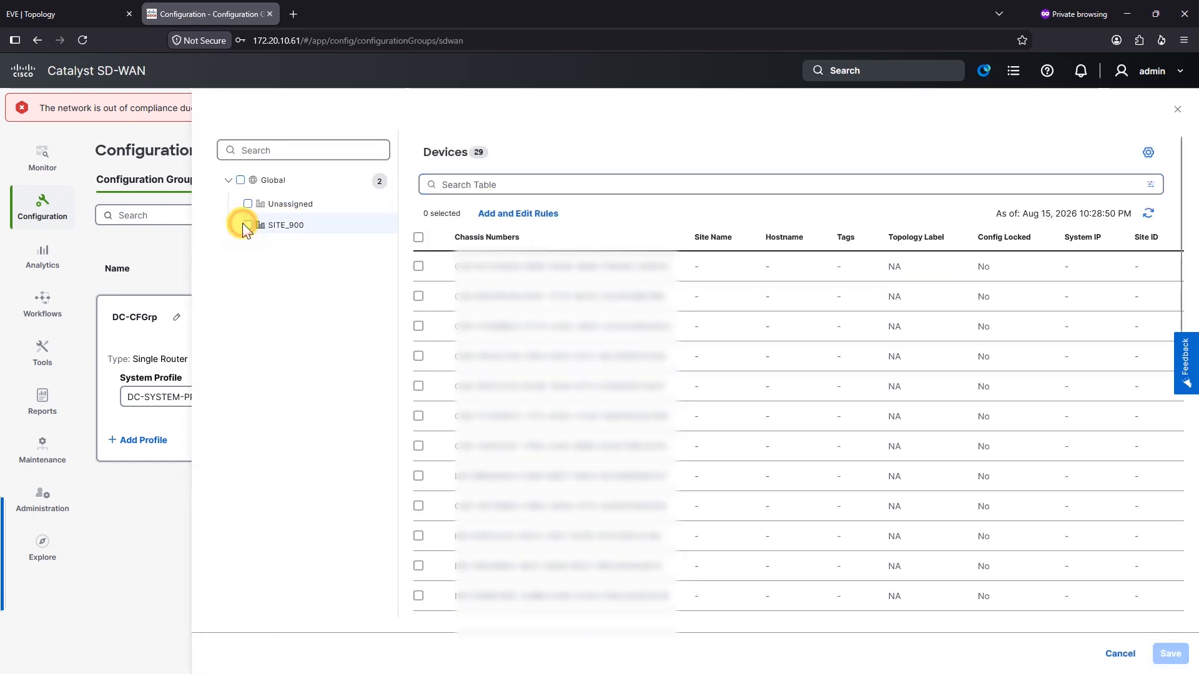
{"action": "left_click", "coordinate": [248, 226]}
{"action": "left_click", "coordinate": [516, 237]}
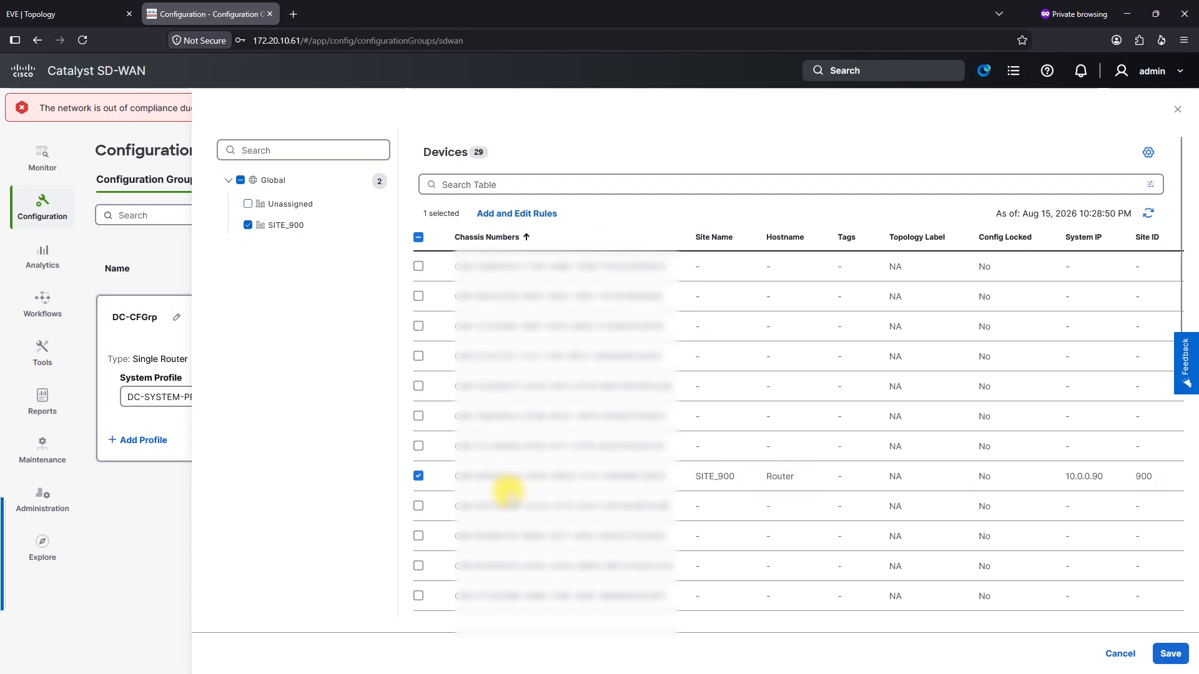
{"action": "left_click_drag", "start_coordinate": [772, 477], "coordinate": [712, 481]}
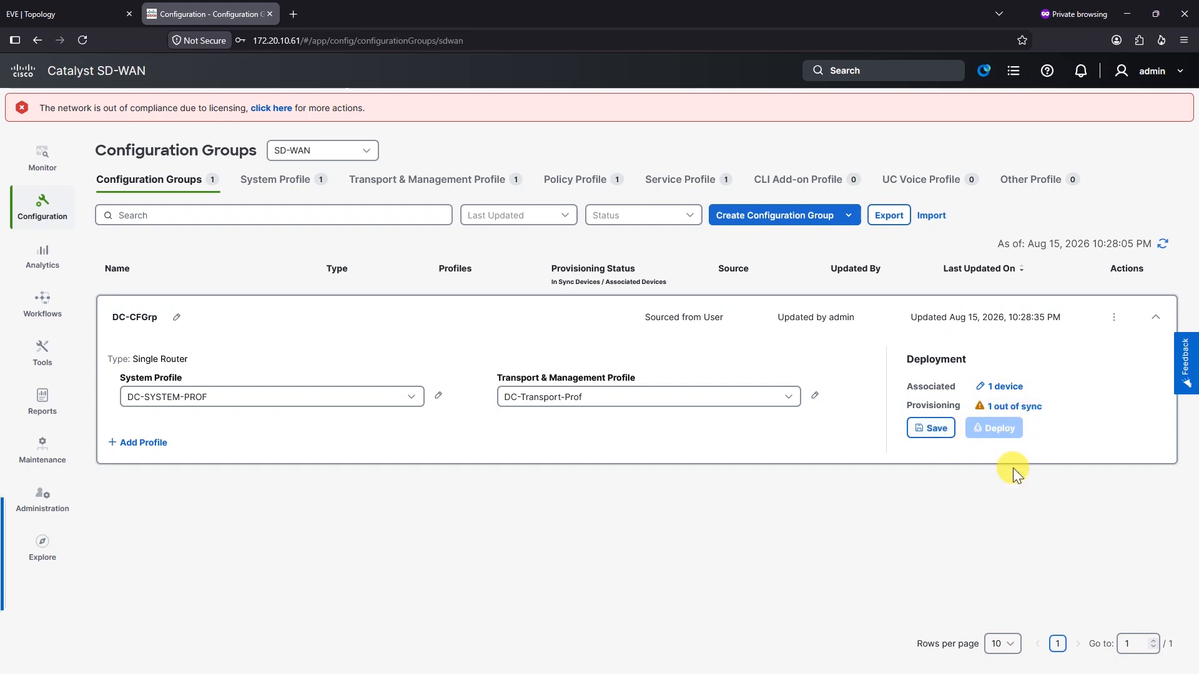
Save DC-CFGrp and start deploying it to the SITE_900 router
{"action": "left_click", "coordinate": [930, 430]}
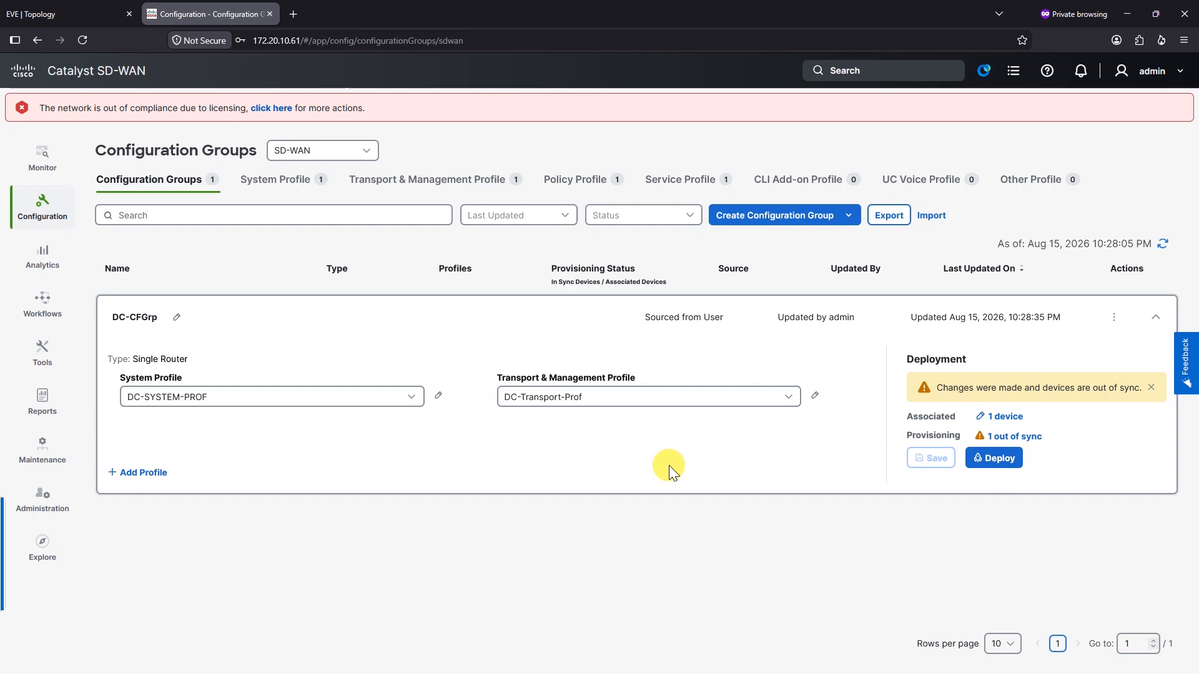
{"action": "left_click", "coordinate": [994, 458]}
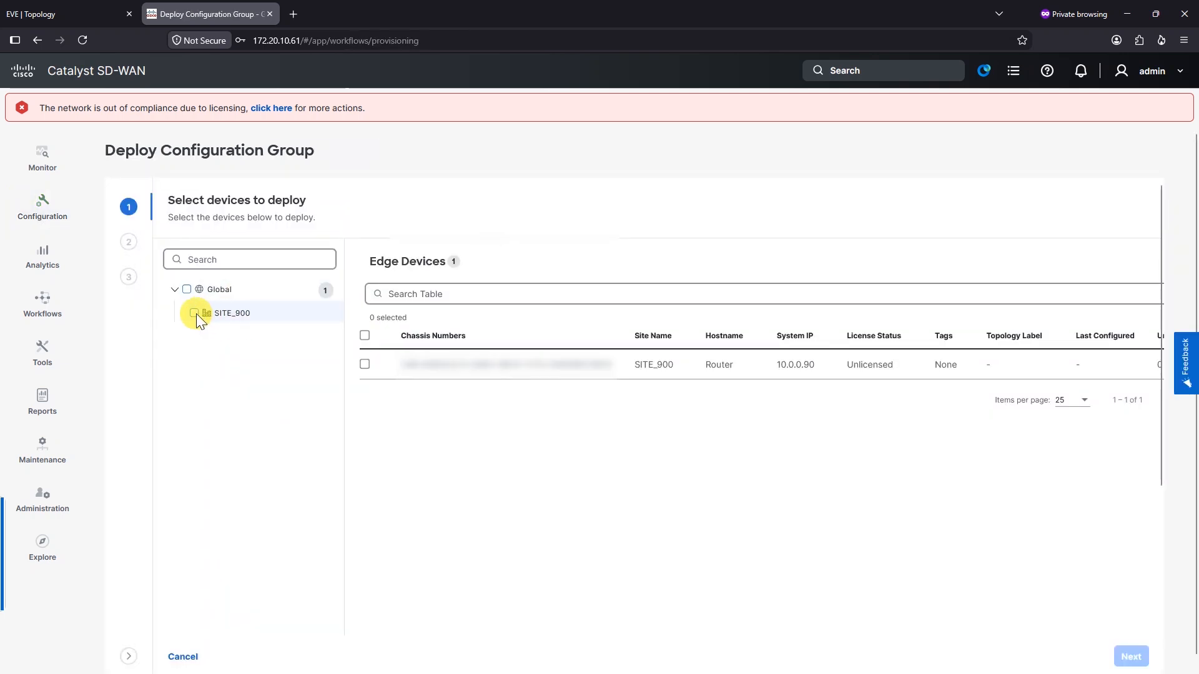
{"action": "left_click", "coordinate": [194, 313]}
{"action": "scroll", "coordinate": [992, 526], "scroll_direction": "down", "scroll_amount": 2}
{"action": "scroll", "coordinate": [852, 395], "scroll_direction": "up", "scroll_amount": 3}
{"action": "left_click", "coordinate": [1129, 655]}
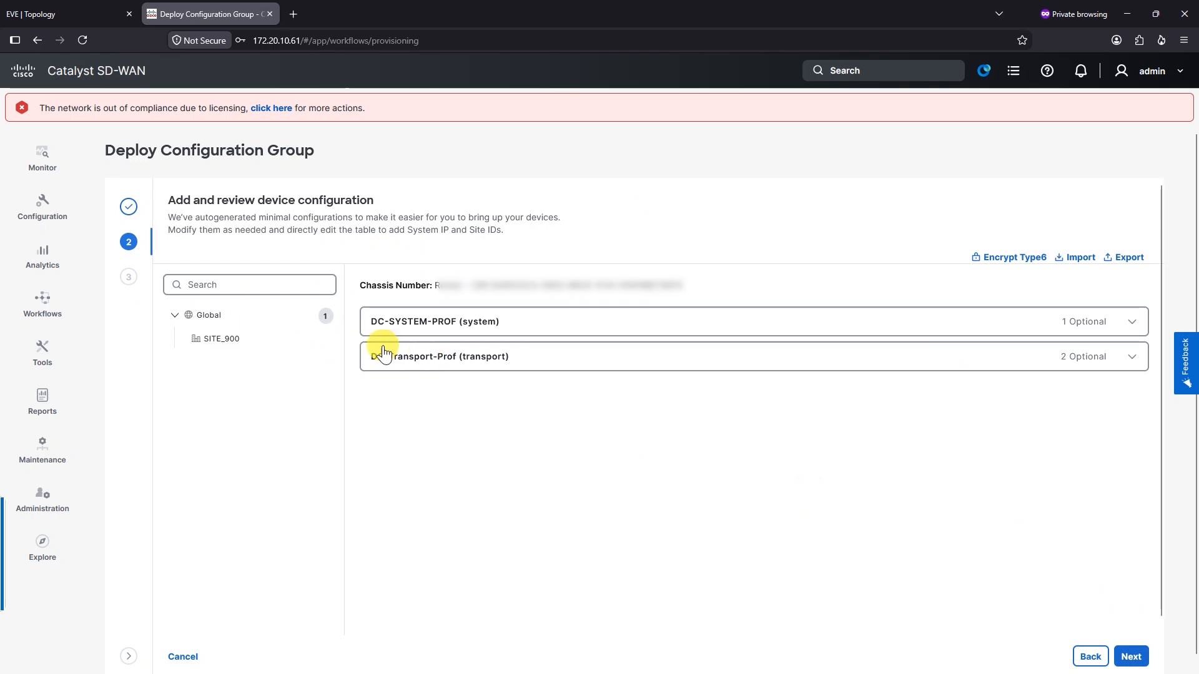
Set the VPN0 address to 112.1.1.14 with a /30 mask and reach the summary
{"action": "left_click", "coordinate": [1129, 360]}
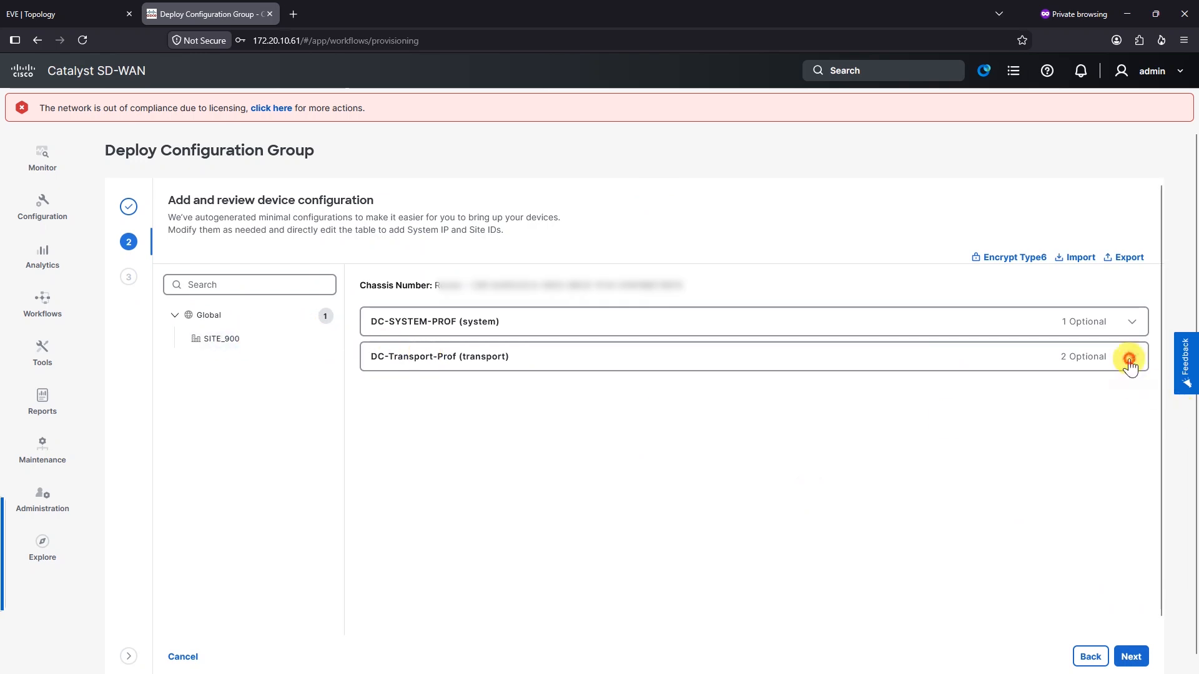
{"action": "left_click", "coordinate": [1131, 322]}
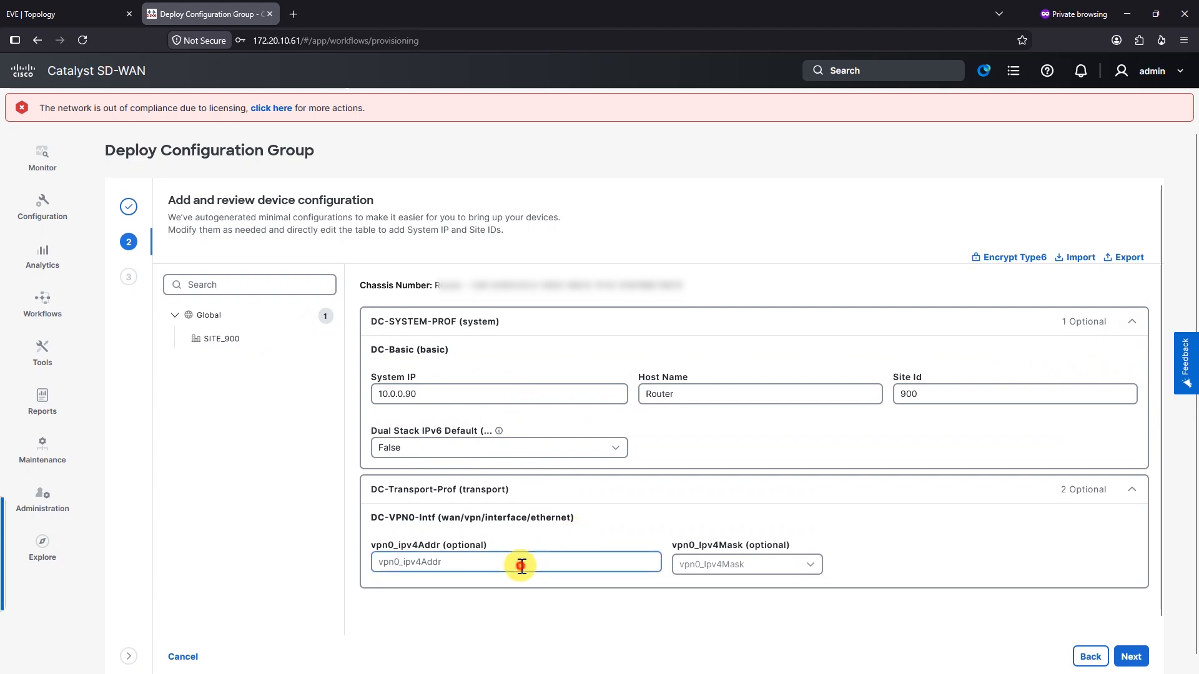
{"action": "left_click", "coordinate": [551, 567]}
{"action": "left_click", "coordinate": [38, 12]}
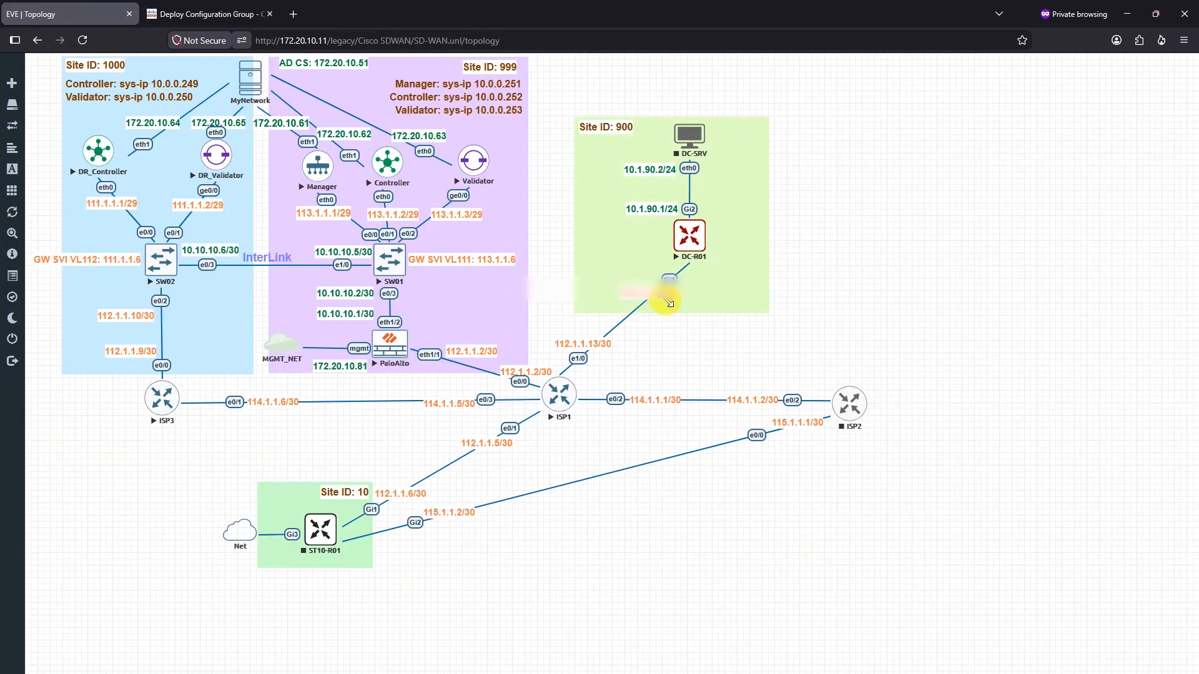
{"action": "left_click", "coordinate": [238, 14]}
{"action": "type", "text": "112"}
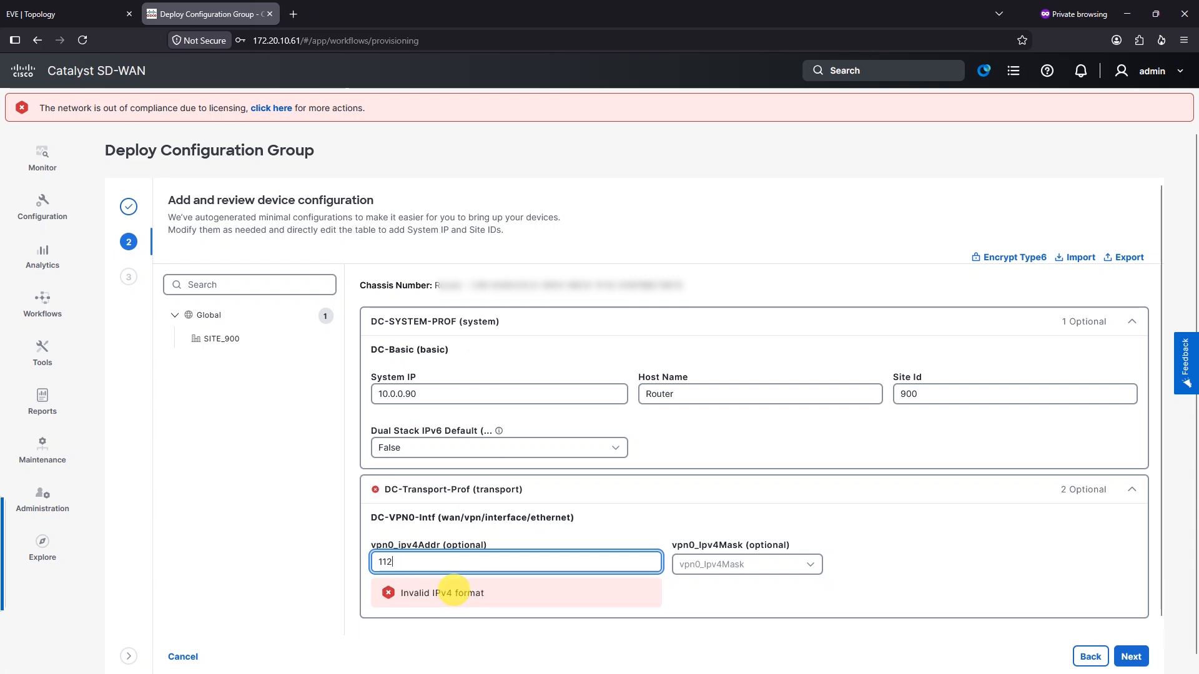
{"action": "type", "text": ".1.1.14"}
{"action": "key", "text": "Tab"}
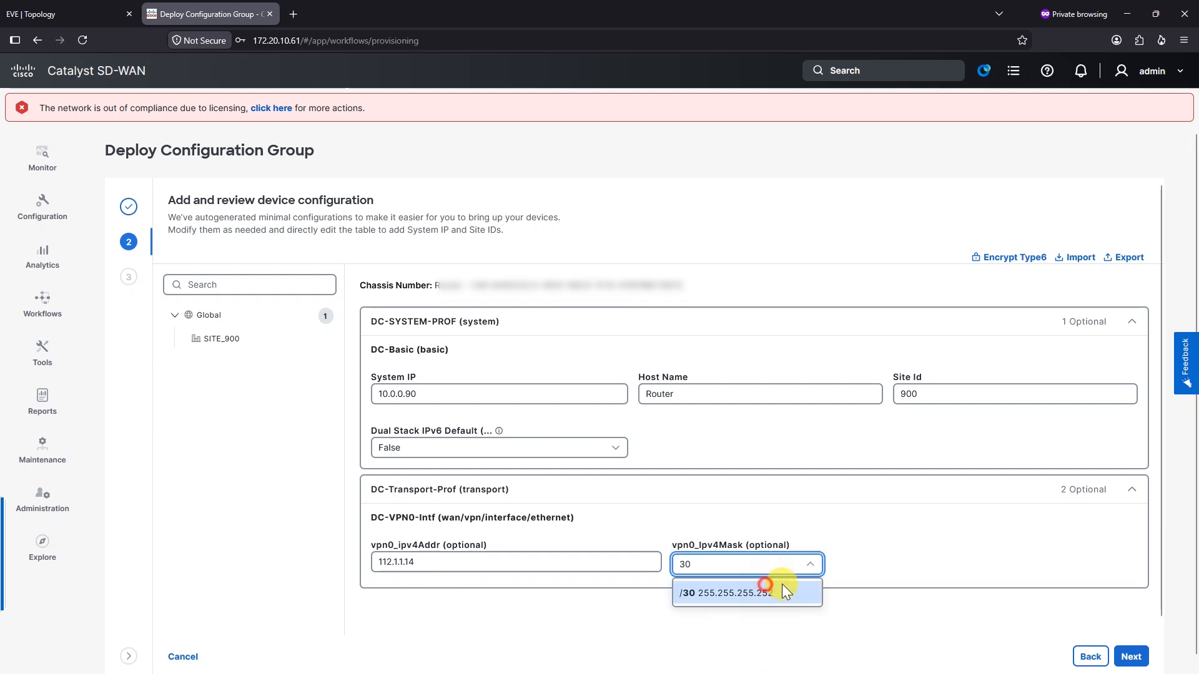
{"action": "left_click", "coordinate": [769, 588]}
{"action": "scroll", "coordinate": [1044, 547], "scroll_direction": "down", "scroll_amount": 2}
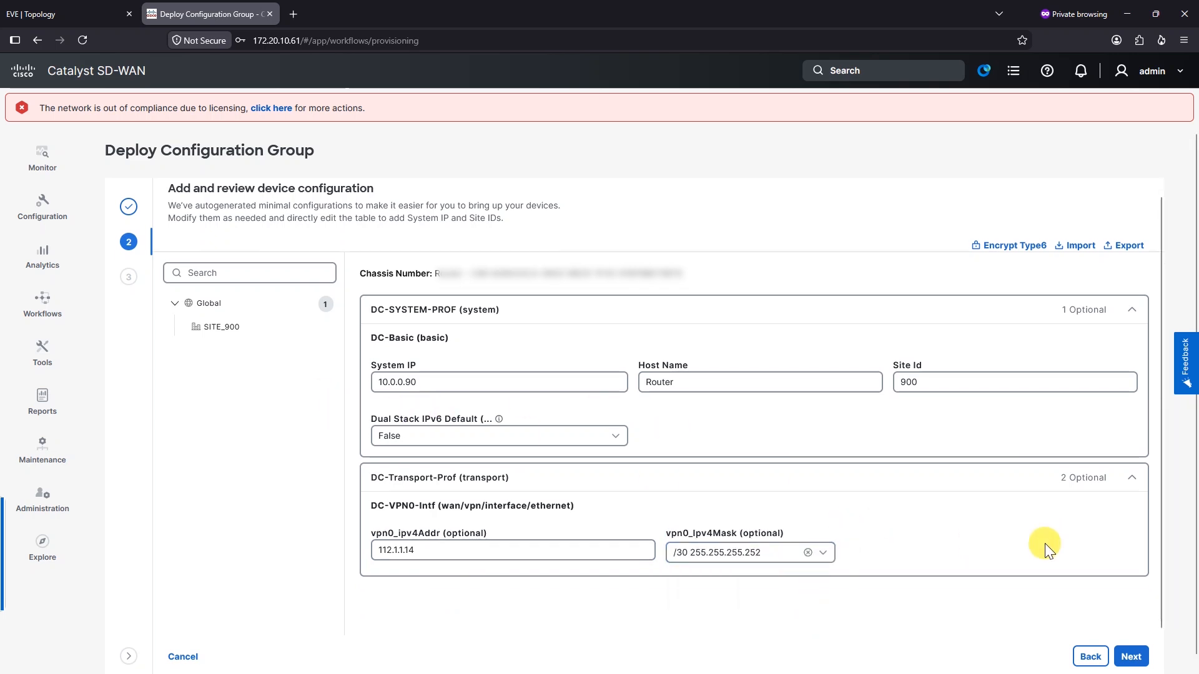
{"action": "left_click", "coordinate": [1138, 657]}
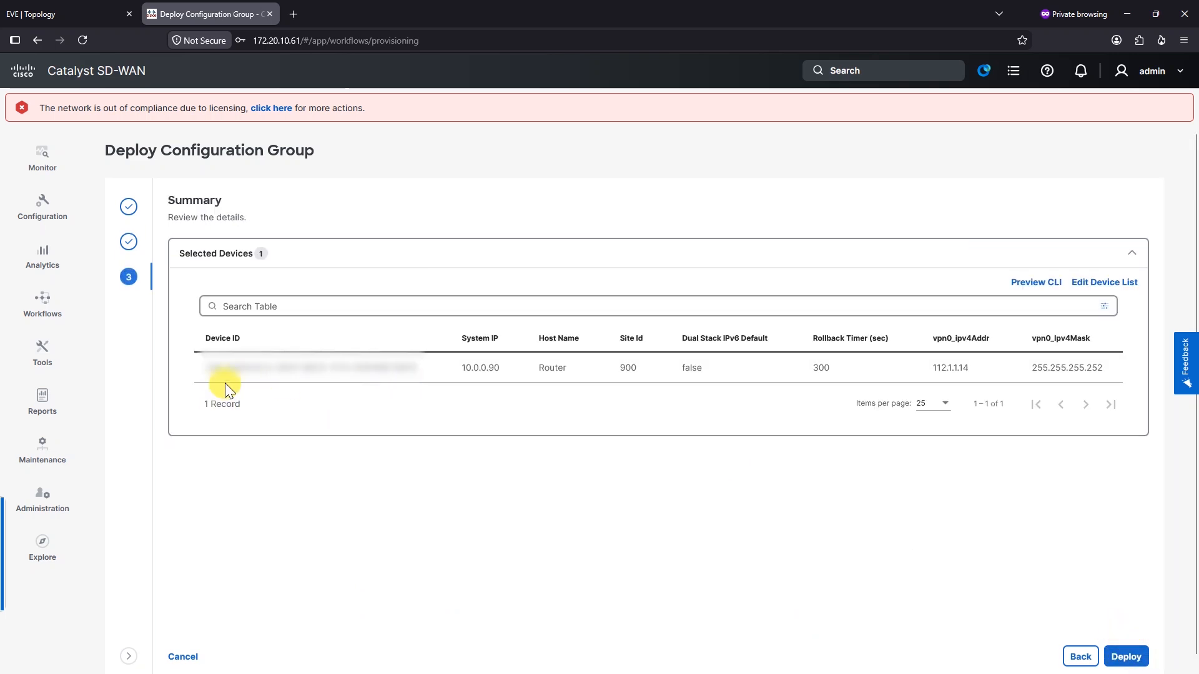
Preview the SITE_900 router's CLI configuration and point out the removed vbond line
{"action": "left_click", "coordinate": [1049, 288]}
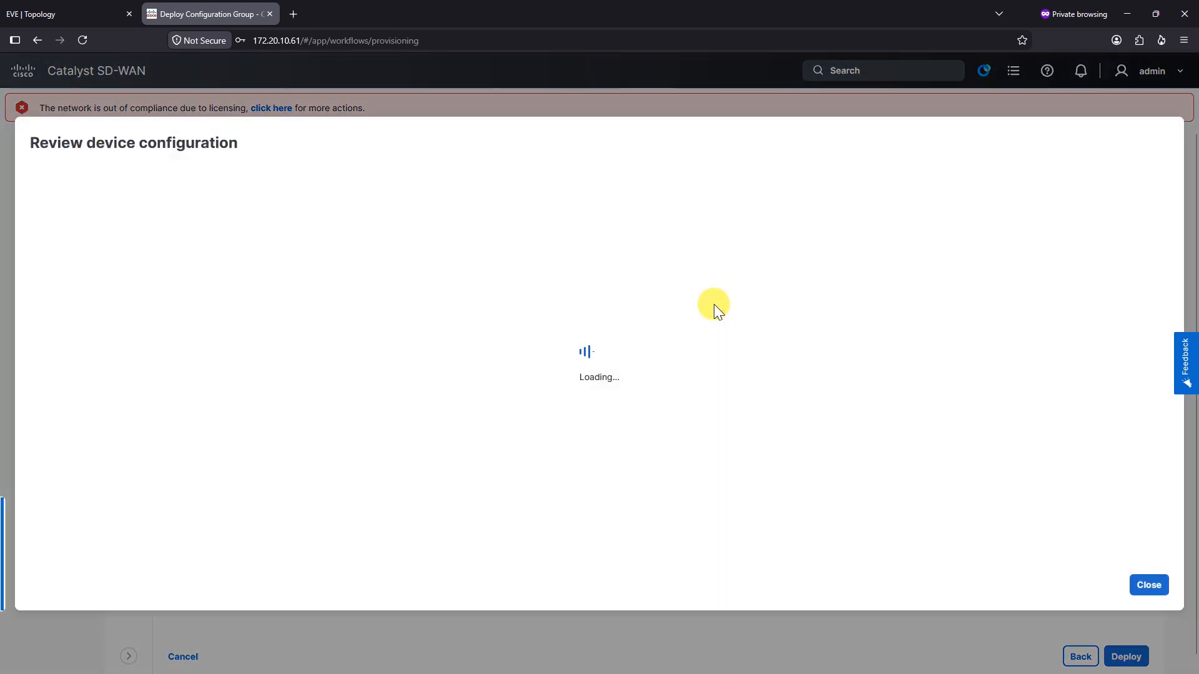
{"action": "left_click", "coordinate": [113, 253]}
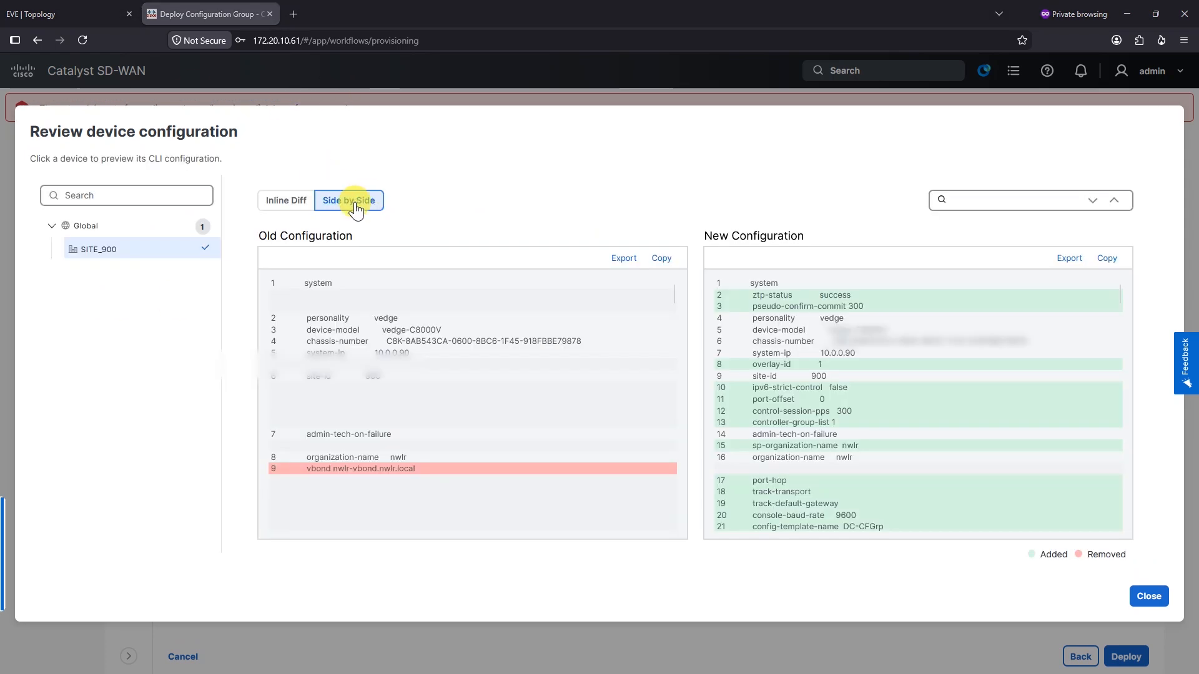
{"action": "scroll", "coordinate": [893, 362], "scroll_direction": "down", "scroll_amount": 2}
{"action": "scroll", "coordinate": [883, 369], "scroll_direction": "up", "scroll_amount": 2}
{"action": "left_click_drag", "start_coordinate": [507, 467], "coordinate": [299, 471]}
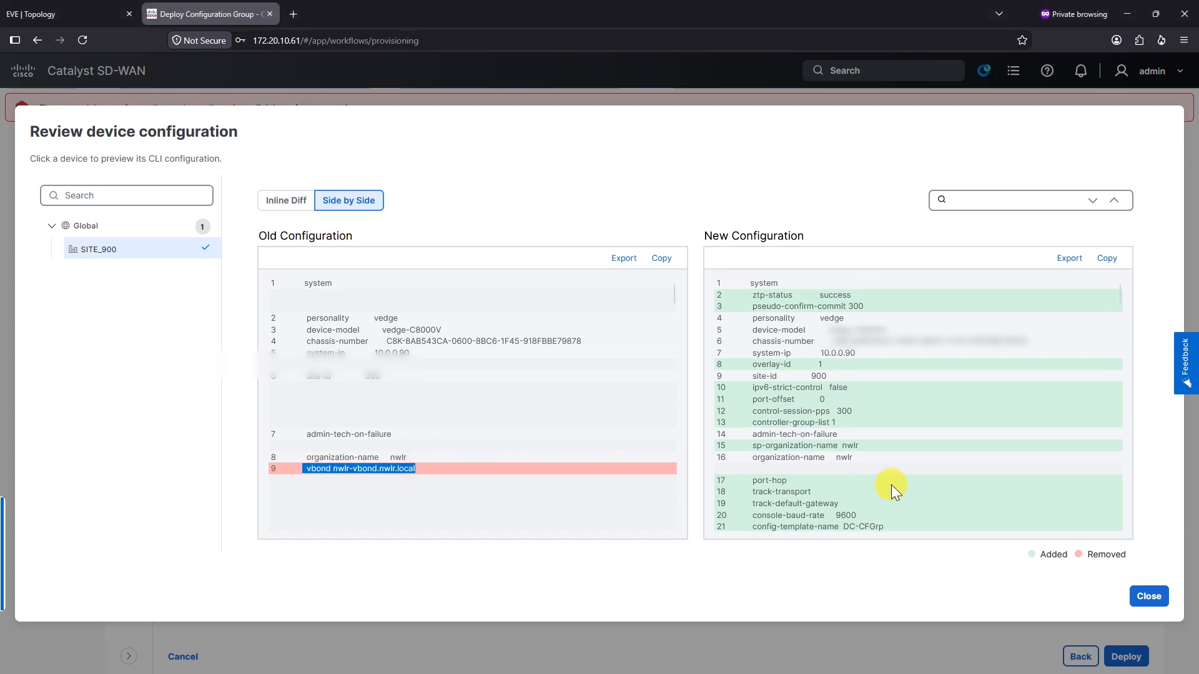
{"action": "scroll", "coordinate": [896, 467], "scroll_direction": "down", "scroll_amount": 15}
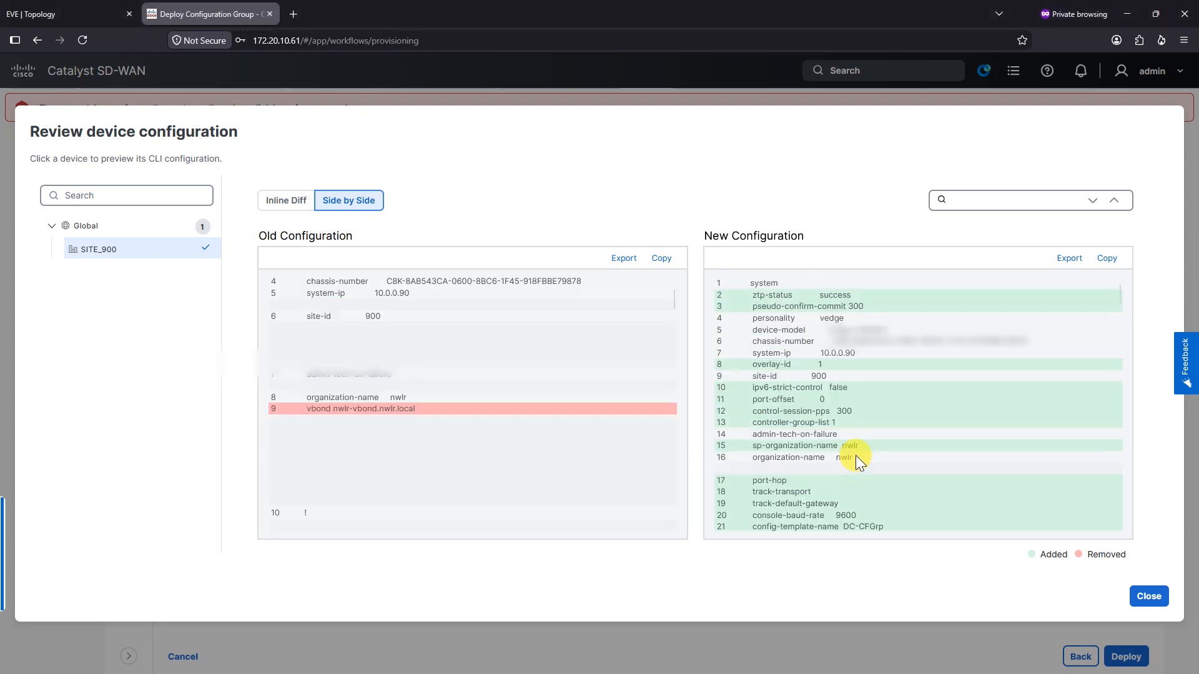
Highlight the admin user lines and hostname Router, then go back to Configuration Groups
{"action": "left_click_drag", "start_coordinate": [768, 442], "coordinate": [865, 485]}
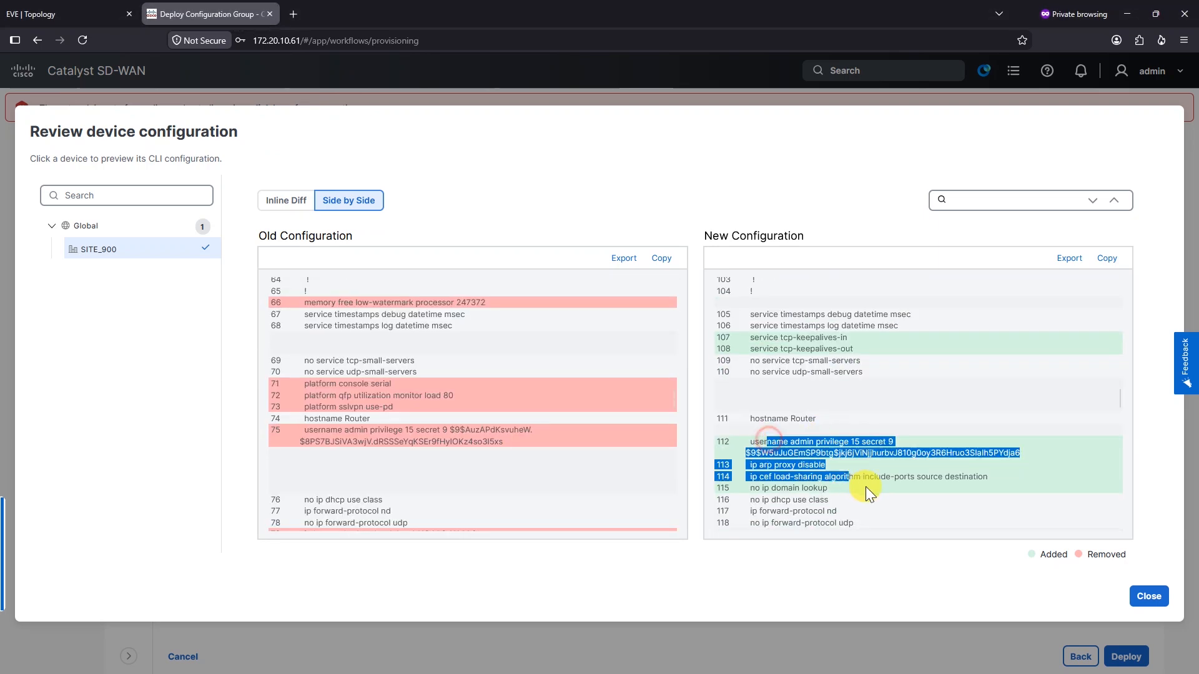
{"action": "left_click", "coordinate": [829, 422]}
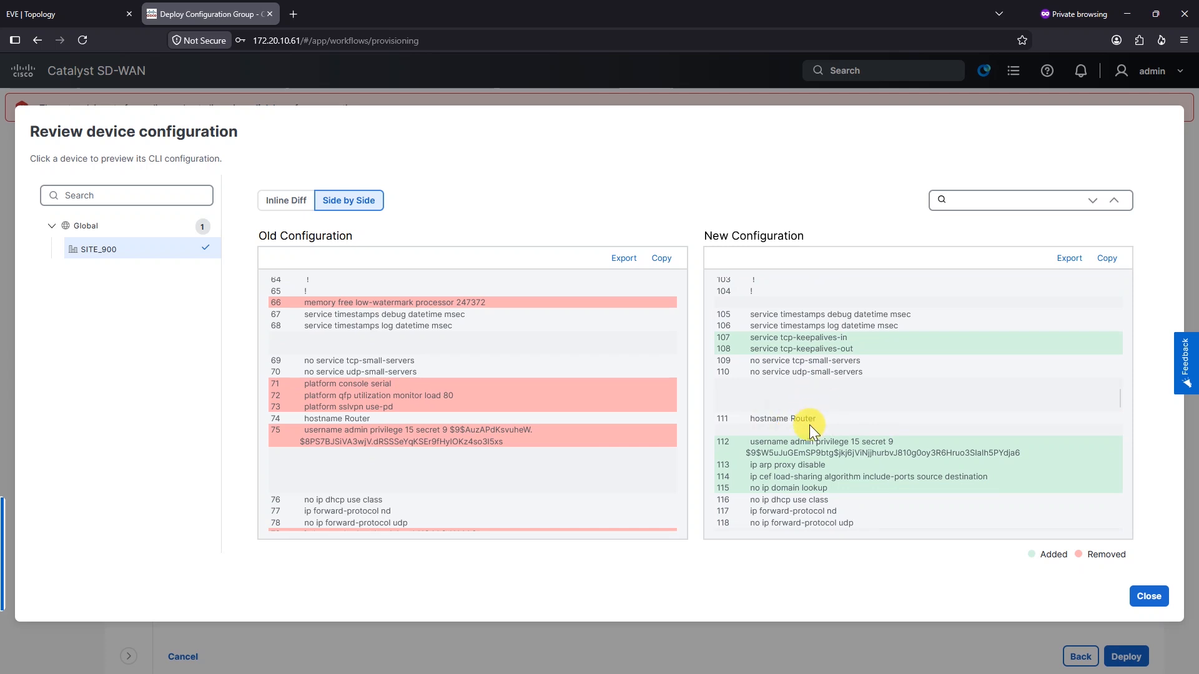
{"action": "scroll", "coordinate": [804, 423], "scroll_direction": "down", "scroll_amount": 1}
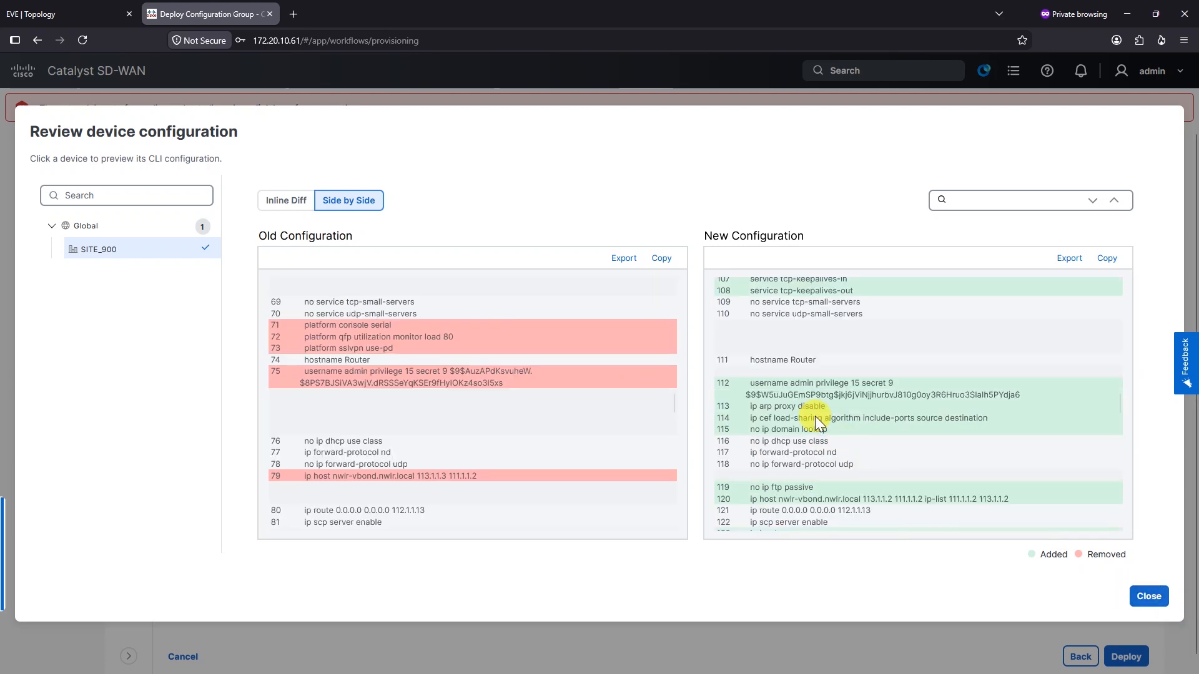
{"action": "double_click", "coordinate": [788, 361]}
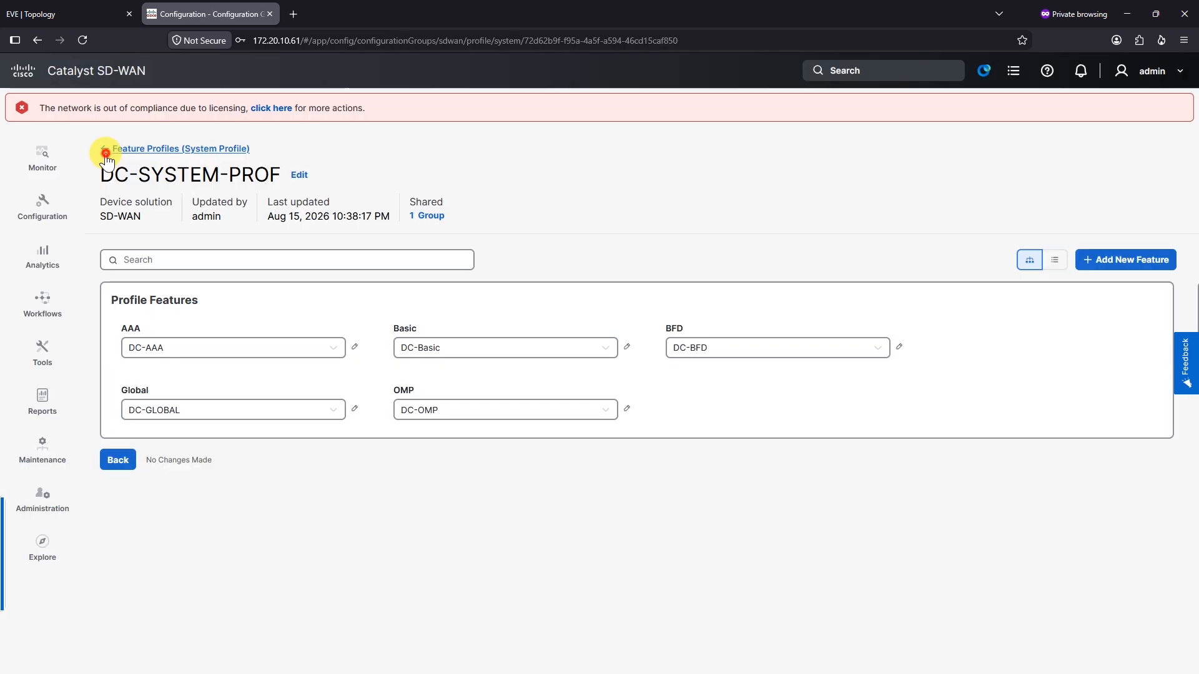
{"action": "left_click", "coordinate": [103, 153]}
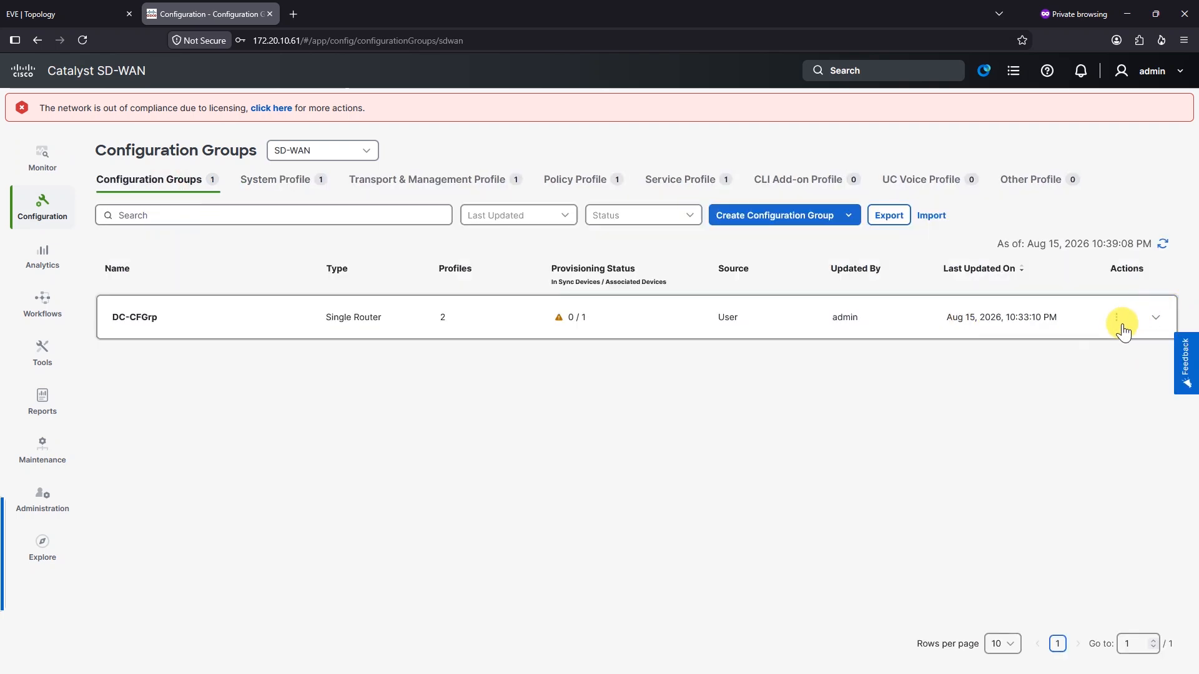
Start deploying DC-CFGrp and select the SITE_900 router
{"action": "left_click", "coordinate": [1148, 320]}
{"action": "left_click", "coordinate": [999, 422]}
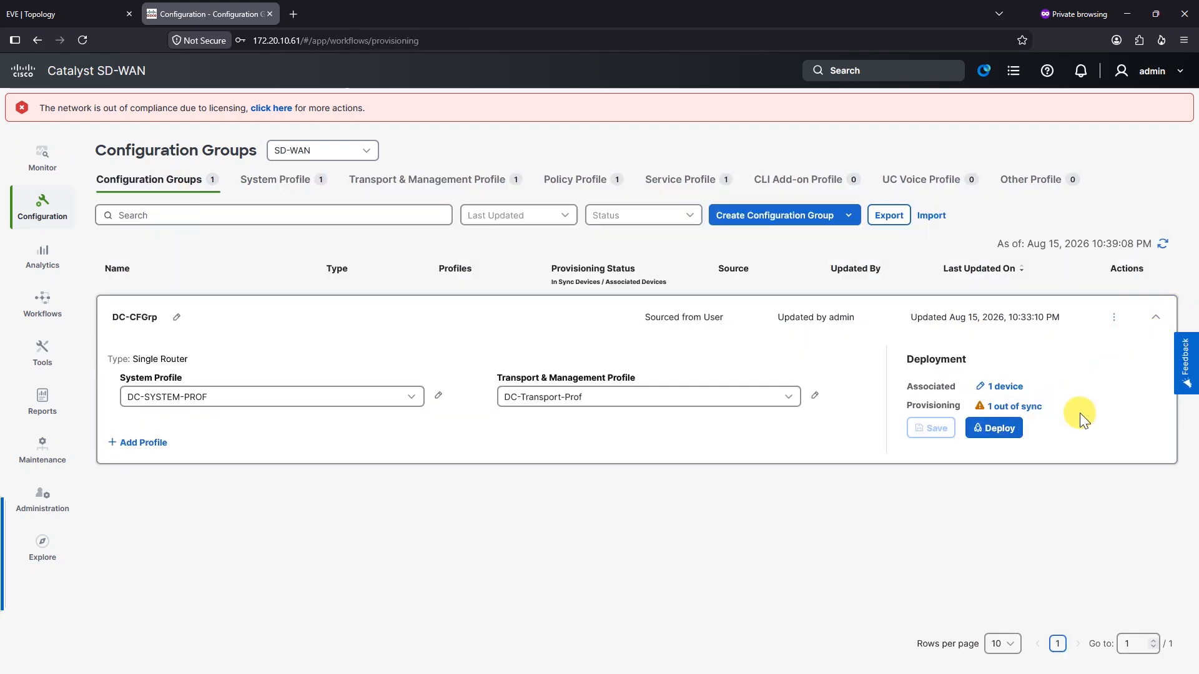
{"action": "left_click", "coordinate": [365, 364]}
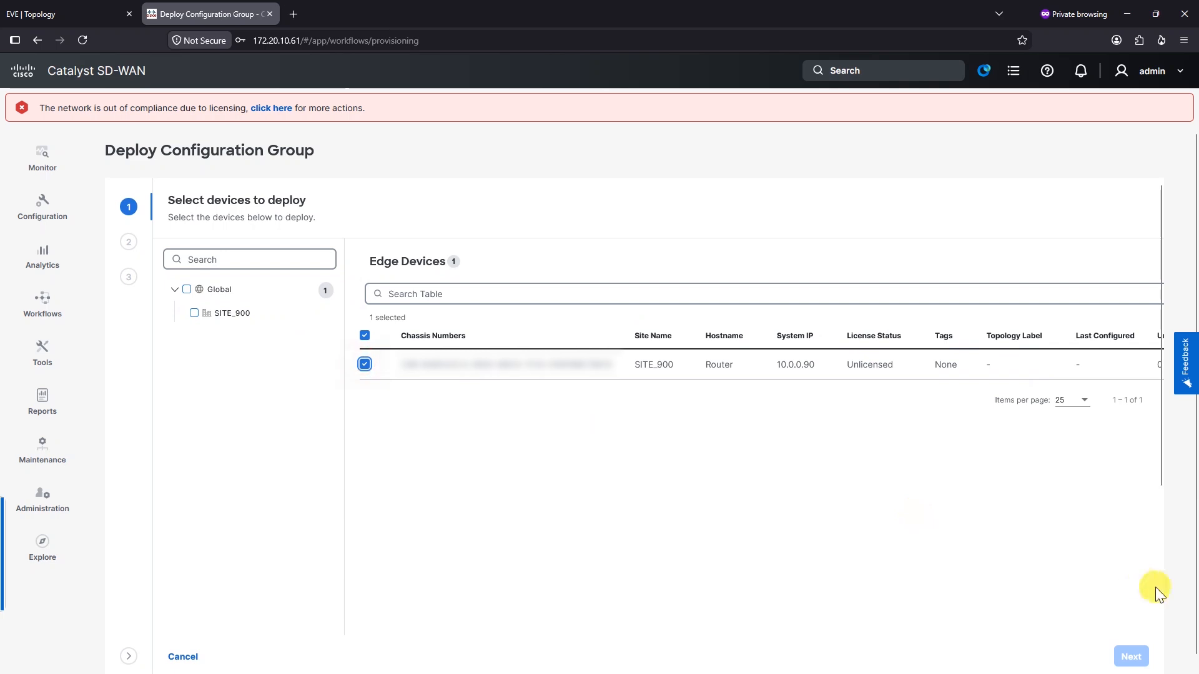
{"action": "left_click", "coordinate": [1128, 656]}
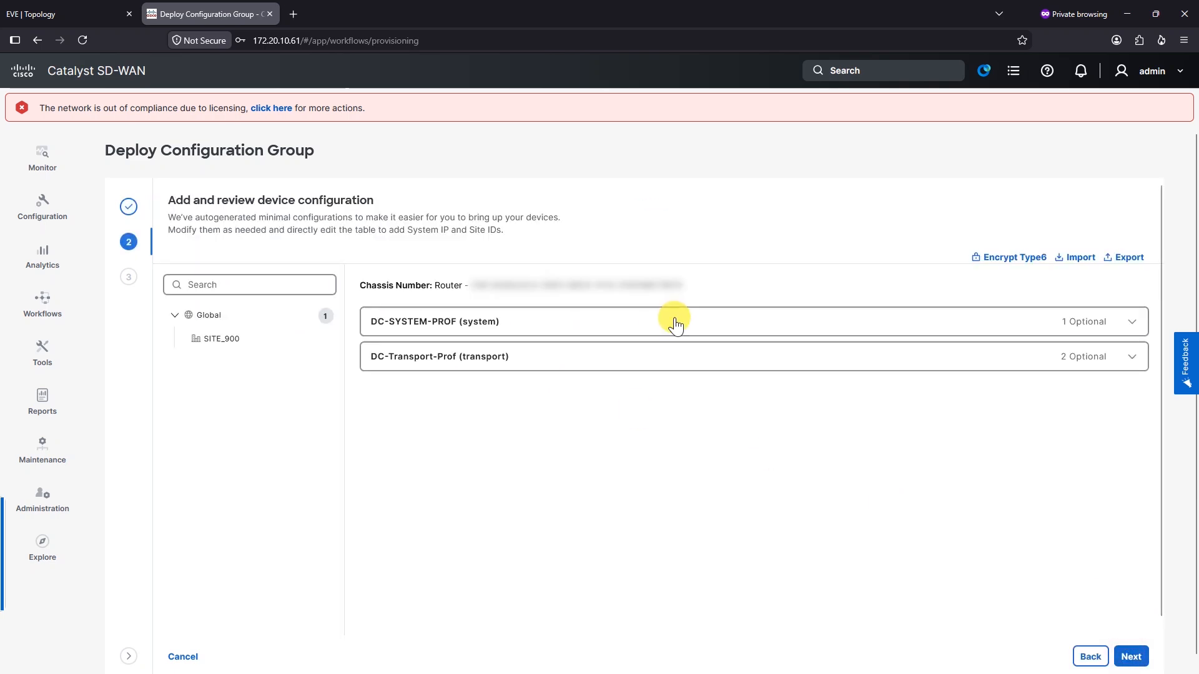
Change the DC-SYSTEM-PROF host name to DC-R01 and proceed to the summary
{"action": "left_click", "coordinate": [450, 336]}
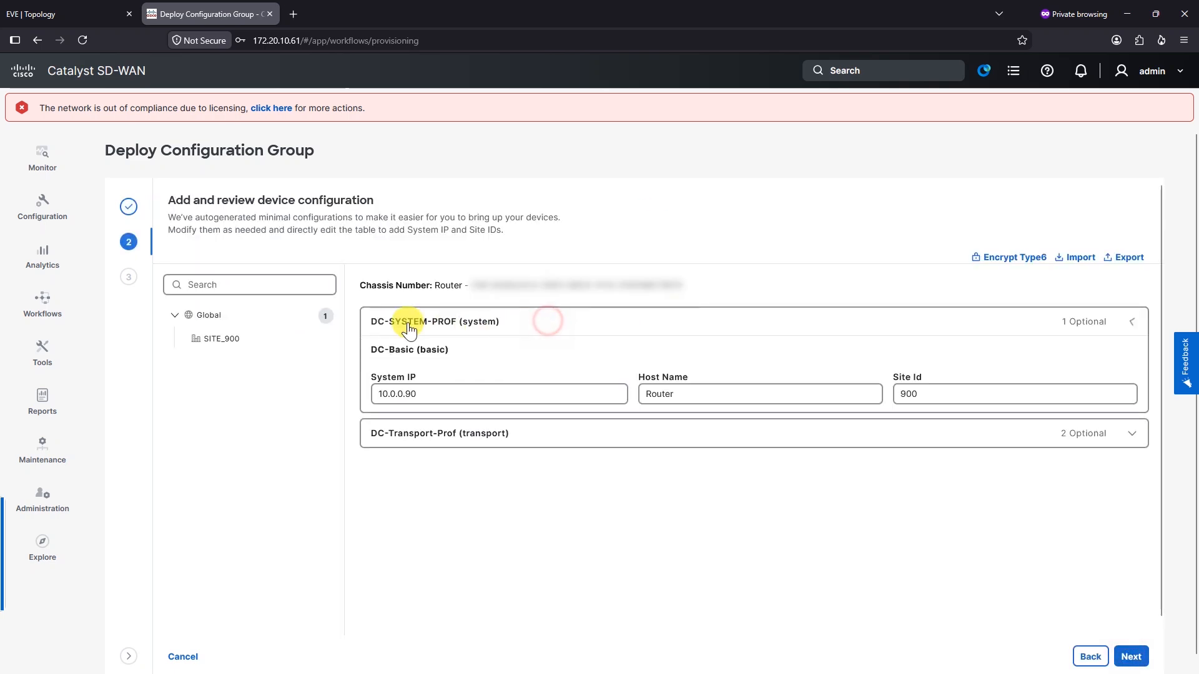
{"action": "double_click", "coordinate": [697, 398]}
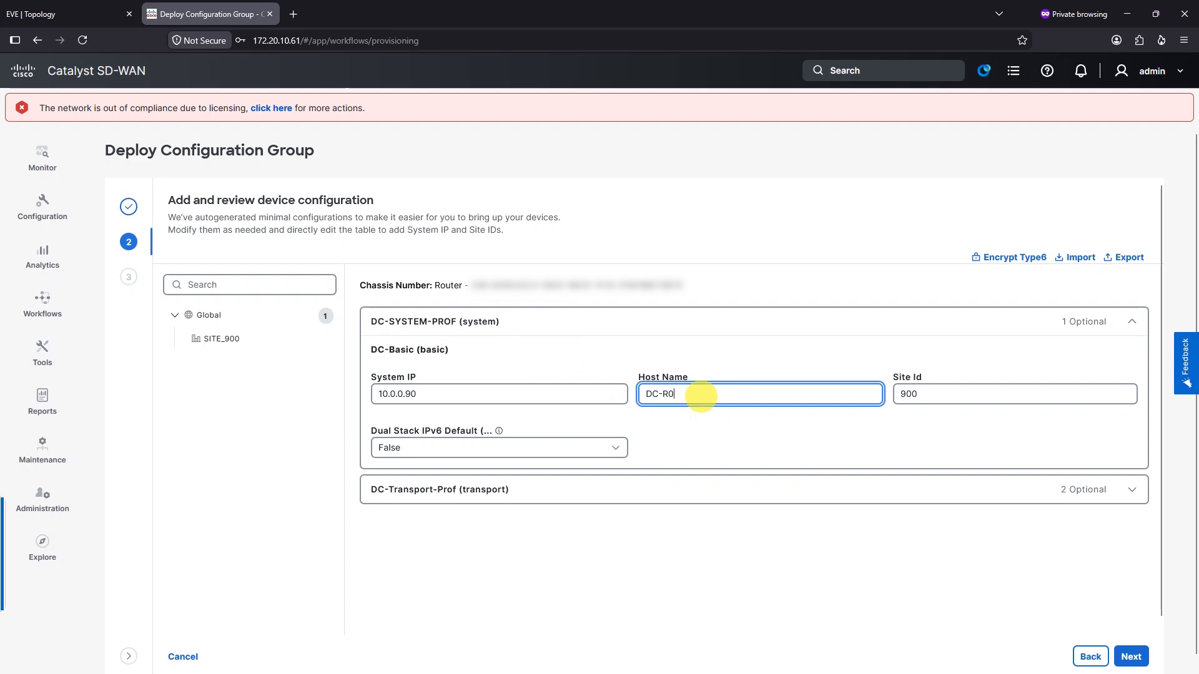
{"action": "left_click", "coordinate": [616, 490]}
{"action": "left_click", "coordinate": [1130, 657]}
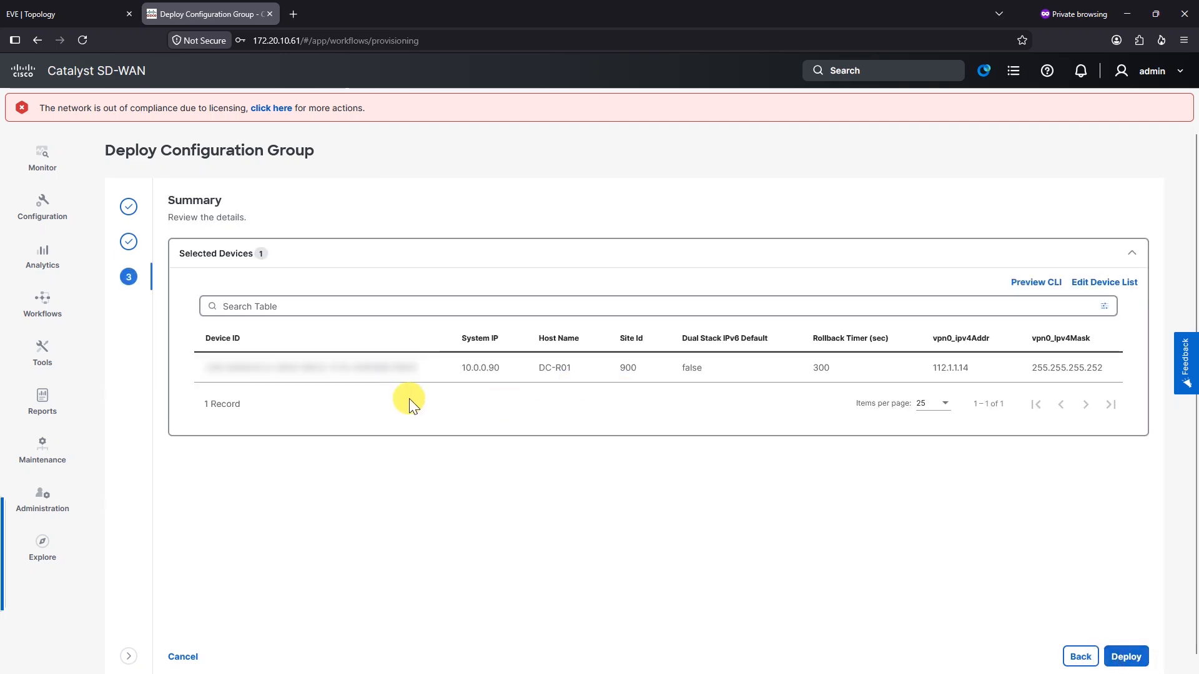
{"action": "left_click", "coordinate": [1039, 284]}
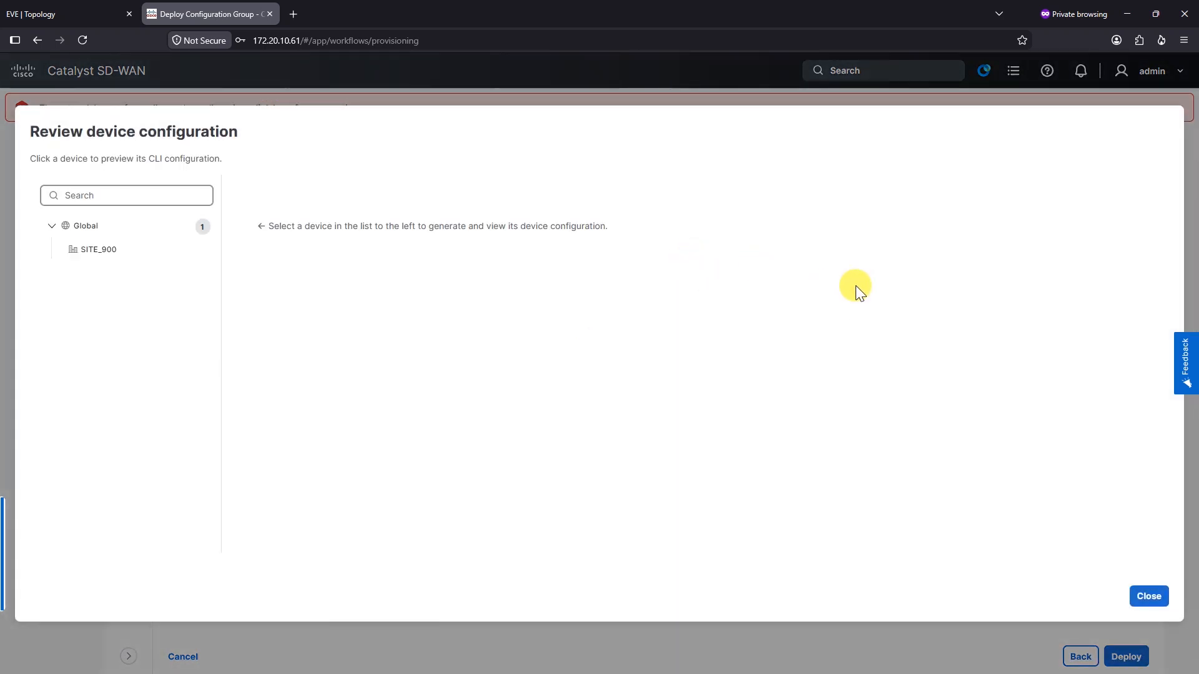
{"action": "left_click", "coordinate": [153, 251]}
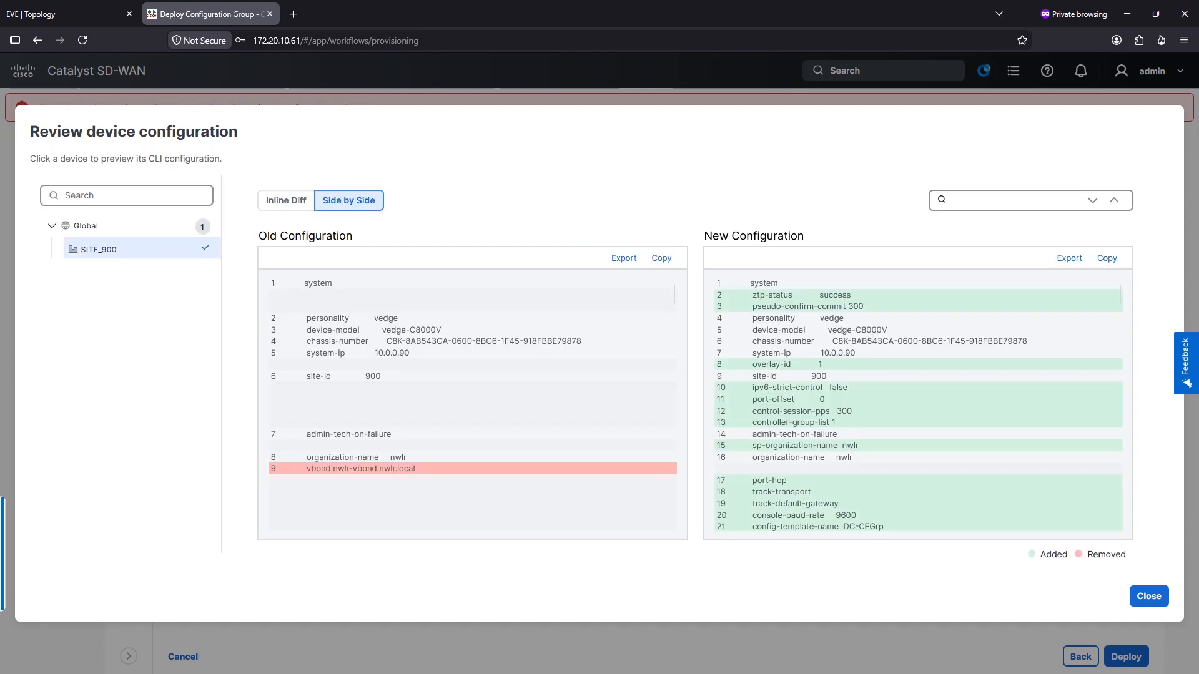
{"action": "scroll", "coordinate": [883, 343], "scroll_direction": "down", "scroll_amount": 2}
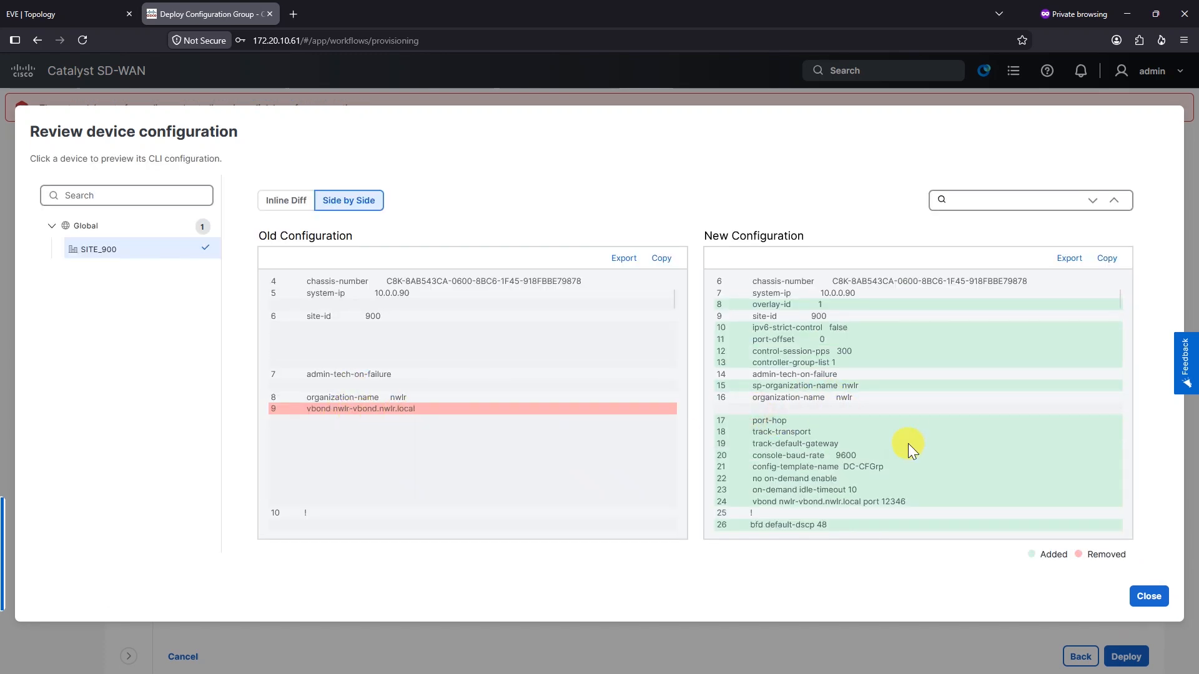
{"action": "scroll", "coordinate": [880, 441], "scroll_direction": "up", "scroll_amount": 2}
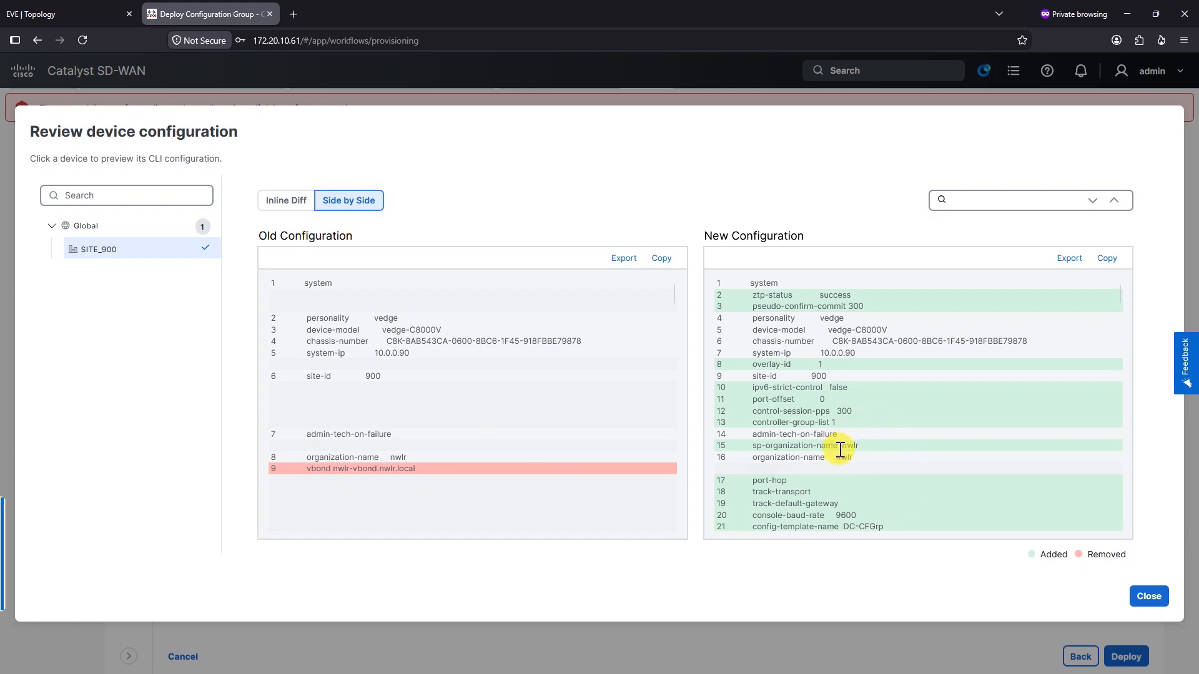
{"action": "scroll", "coordinate": [834, 444], "scroll_direction": "down", "scroll_amount": 2}
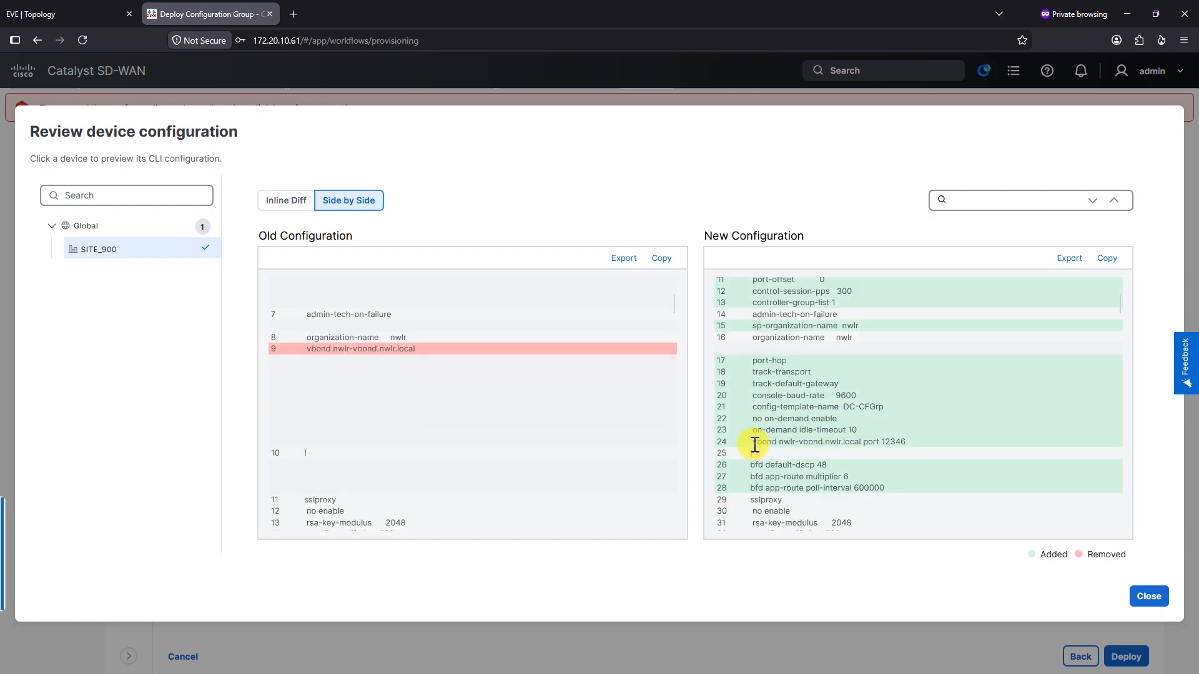
{"action": "left_click_drag", "start_coordinate": [753, 443], "coordinate": [881, 448]}
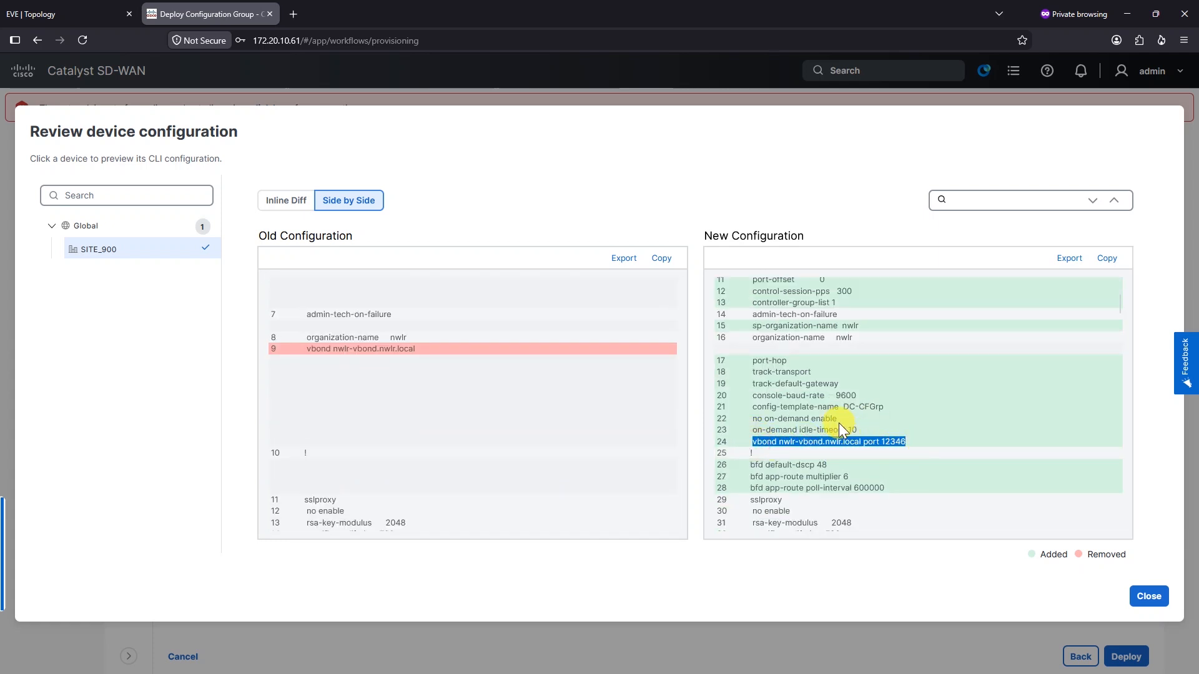
{"action": "scroll", "coordinate": [833, 426], "scroll_direction": "down", "scroll_amount": 5}
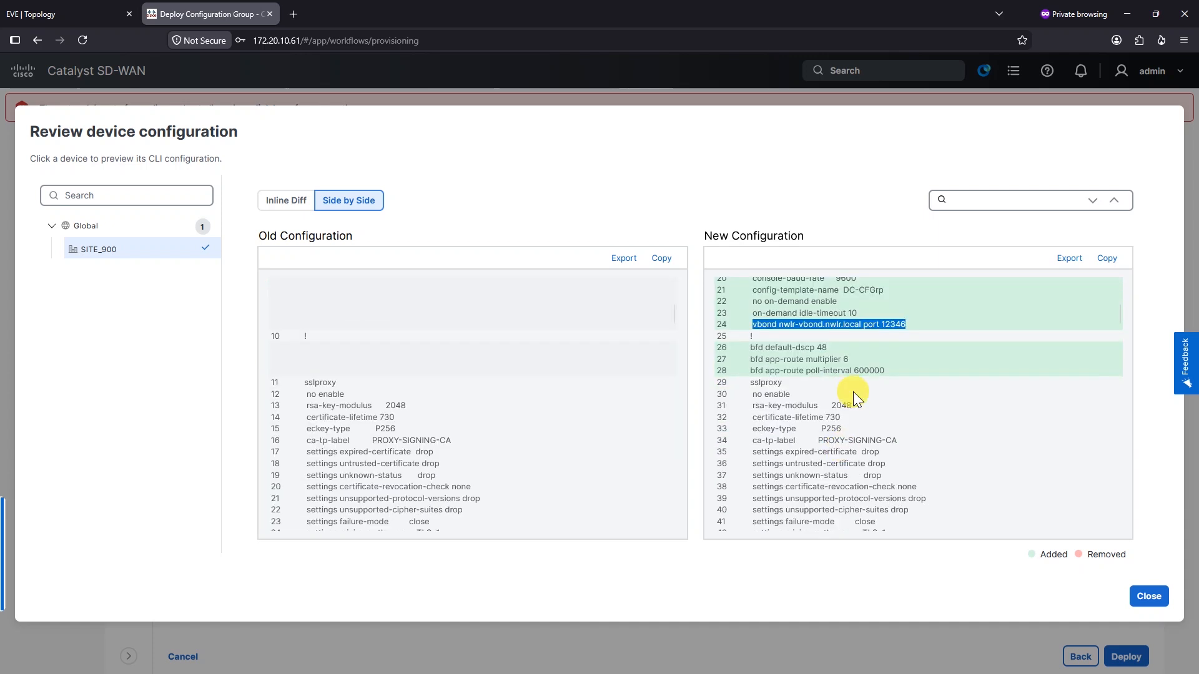
{"action": "left_click_drag", "start_coordinate": [757, 438], "coordinate": [874, 441]}
{"action": "scroll", "coordinate": [887, 431], "scroll_direction": "down", "scroll_amount": 1}
{"action": "scroll", "coordinate": [891, 417], "scroll_direction": "down", "scroll_amount": 5}
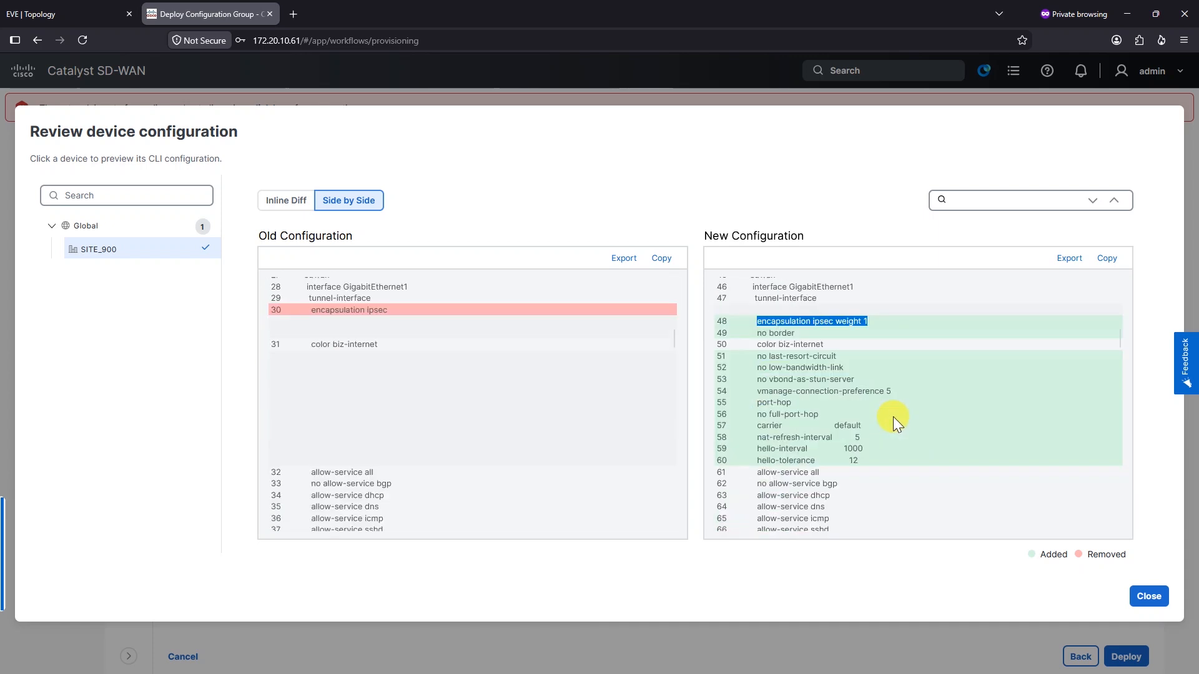
{"action": "scroll", "coordinate": [774, 447], "scroll_direction": "down", "scroll_amount": 6}
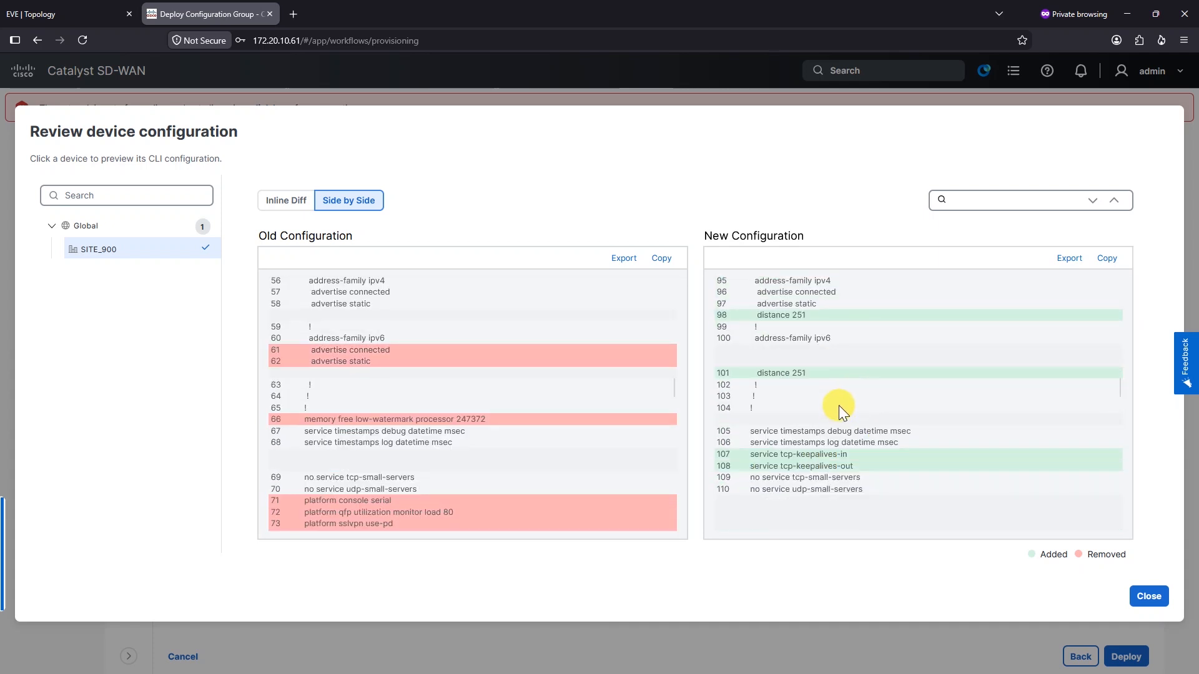
{"action": "scroll", "coordinate": [853, 399], "scroll_direction": "up", "scroll_amount": 6}
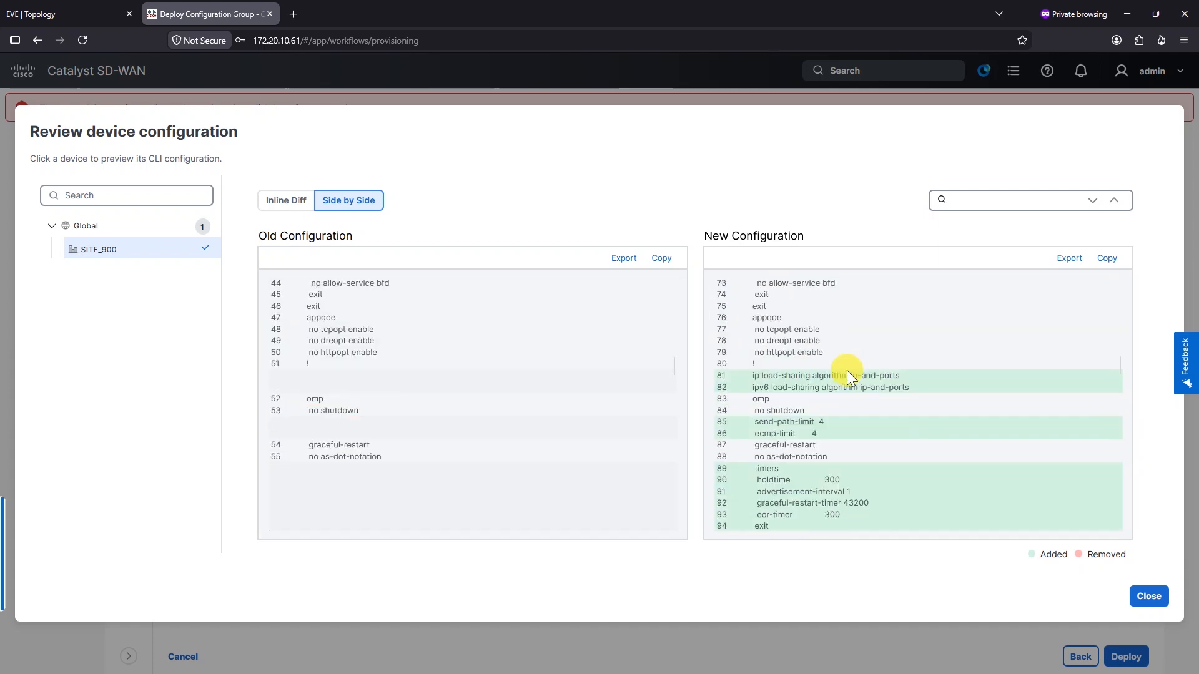
{"action": "scroll", "coordinate": [844, 351], "scroll_direction": "up", "scroll_amount": 8}
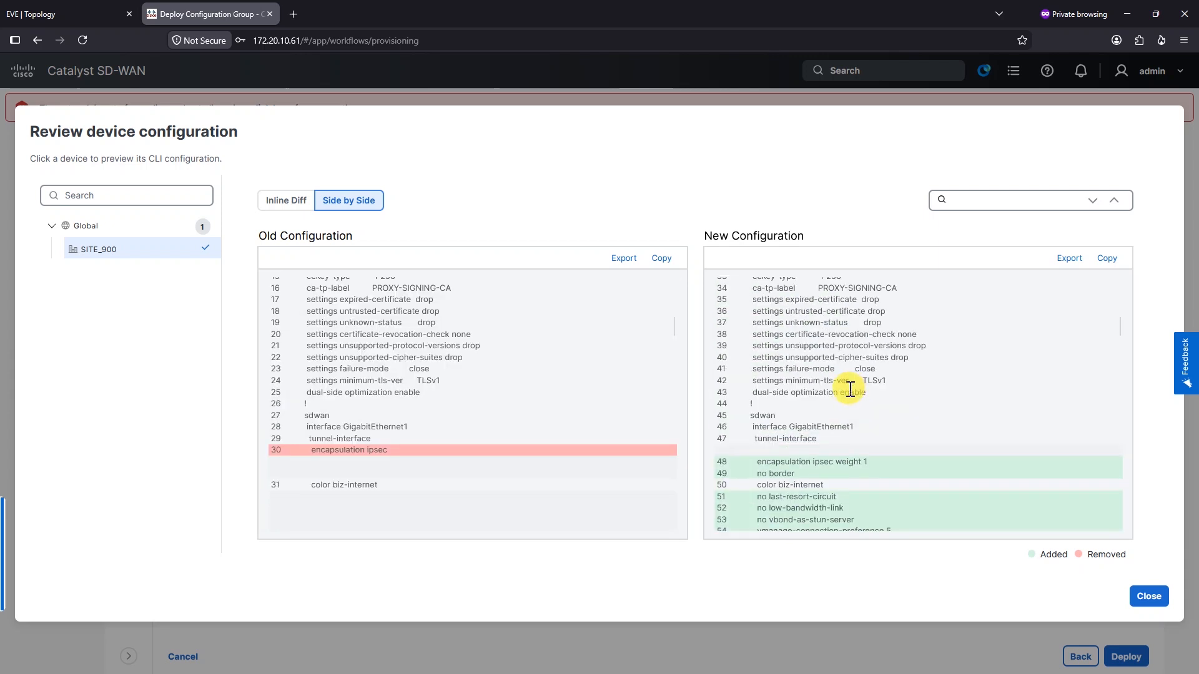
{"action": "scroll", "coordinate": [872, 382], "scroll_direction": "down", "scroll_amount": 15}
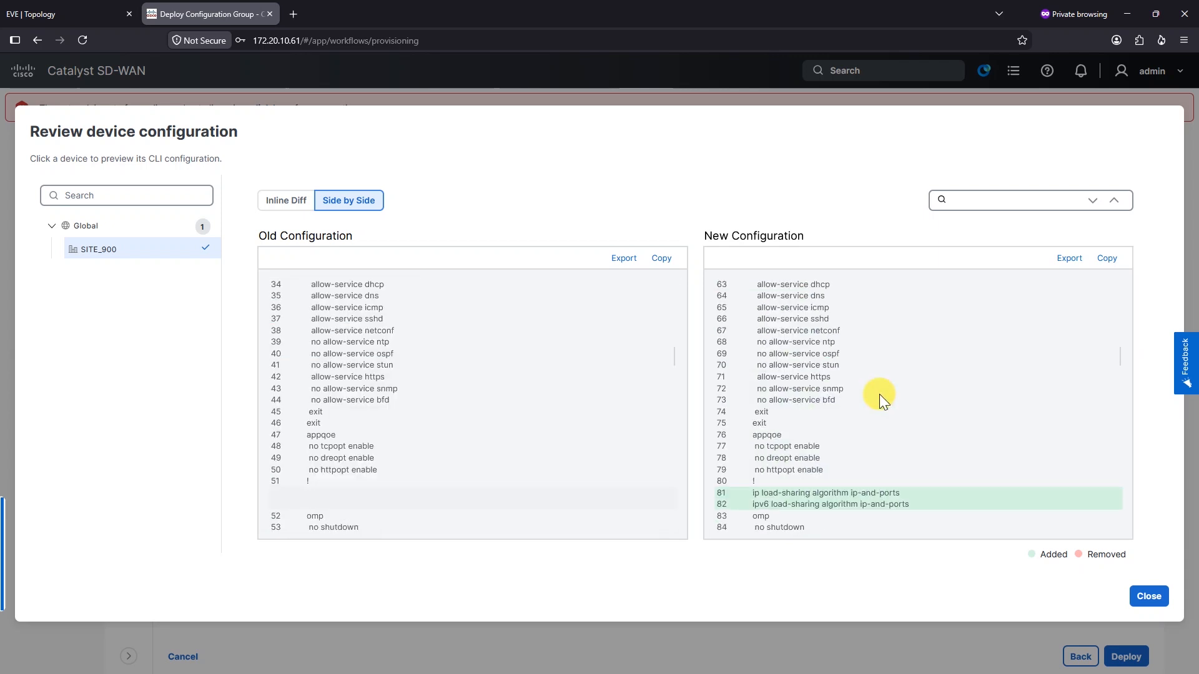
{"action": "scroll", "coordinate": [828, 409], "scroll_direction": "down", "scroll_amount": 3}
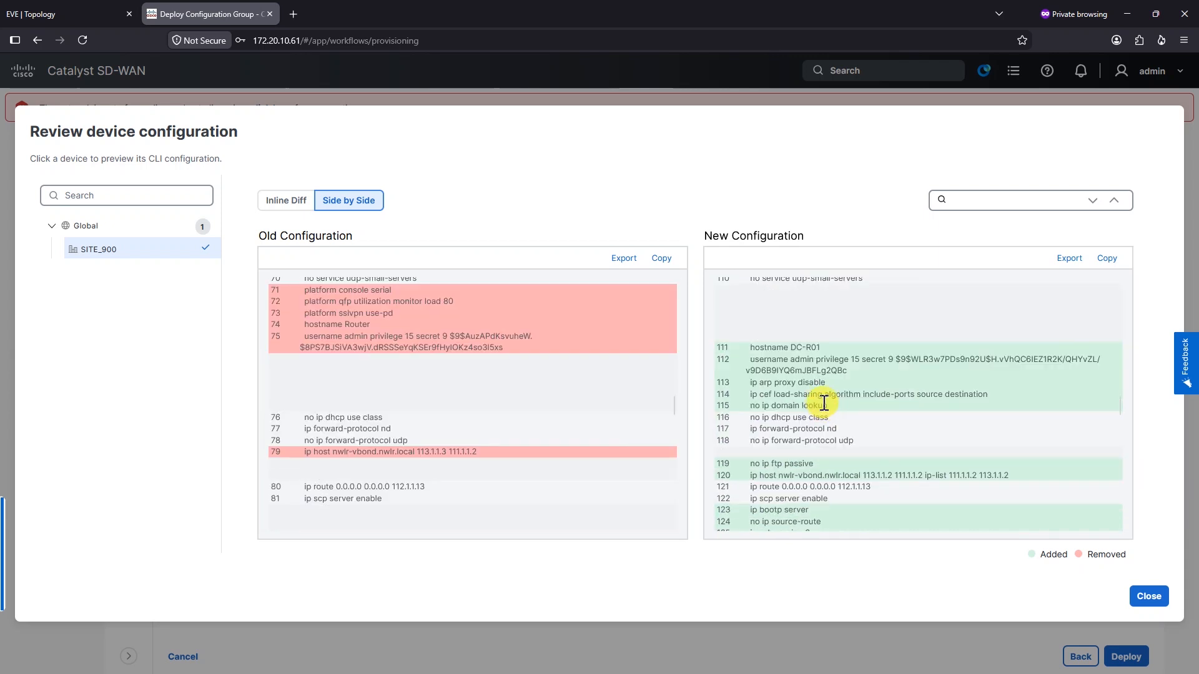
{"action": "left_click", "coordinate": [751, 347]}
{"action": "scroll", "coordinate": [837, 375], "scroll_direction": "down", "scroll_amount": 1}
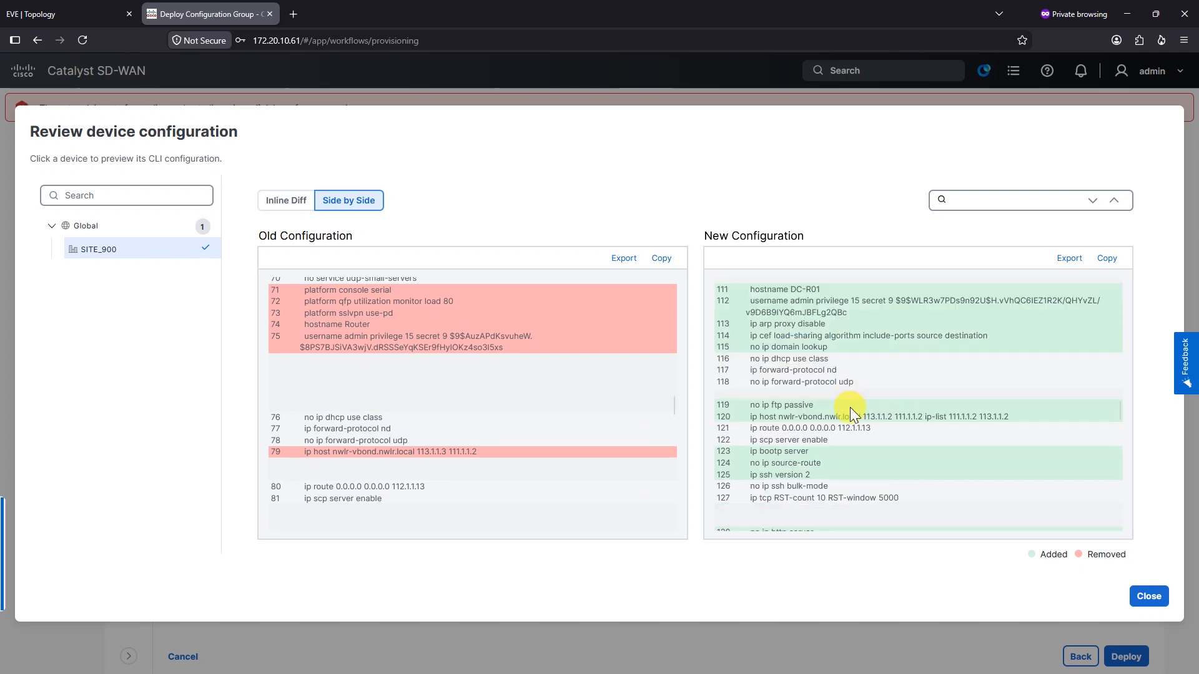
{"action": "left_click_drag", "start_coordinate": [750, 416], "coordinate": [1020, 417]}
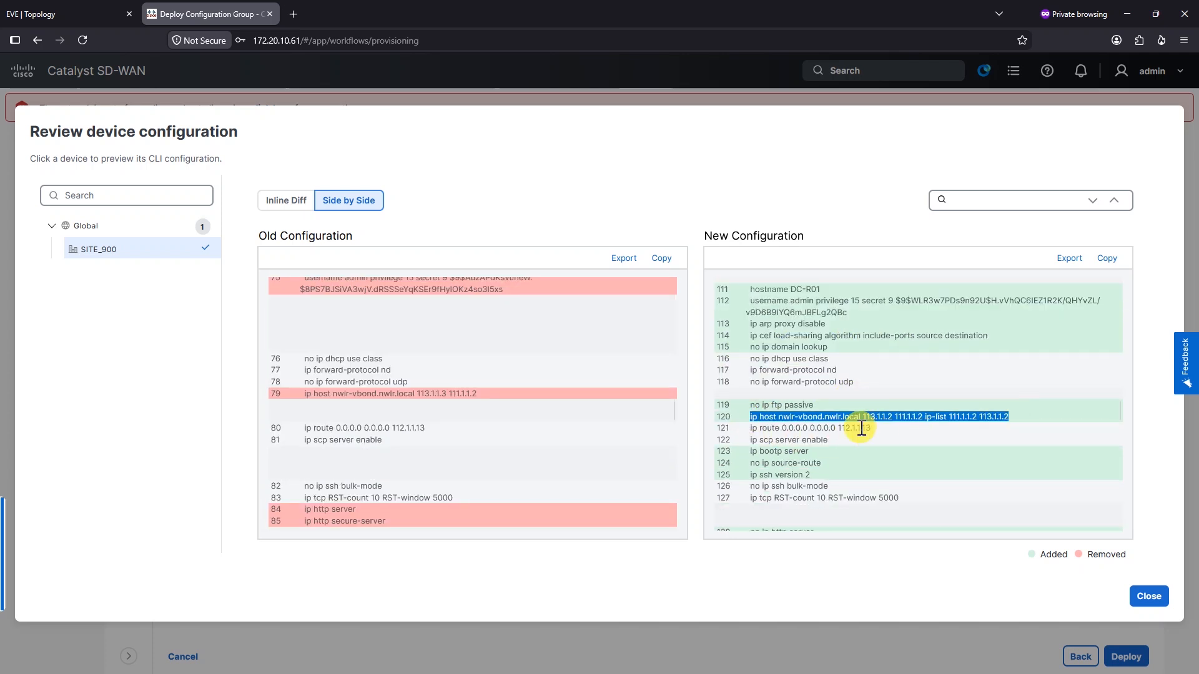
{"action": "left_click_drag", "start_coordinate": [753, 424], "coordinate": [880, 426]}
{"action": "scroll", "coordinate": [759, 341], "scroll_direction": "down", "scroll_amount": 4}
{"action": "left_click_drag", "start_coordinate": [751, 367], "coordinate": [812, 460]}
{"action": "left_click", "coordinate": [784, 394]}
{"action": "scroll", "coordinate": [784, 394], "scroll_direction": "down", "scroll_amount": 2}
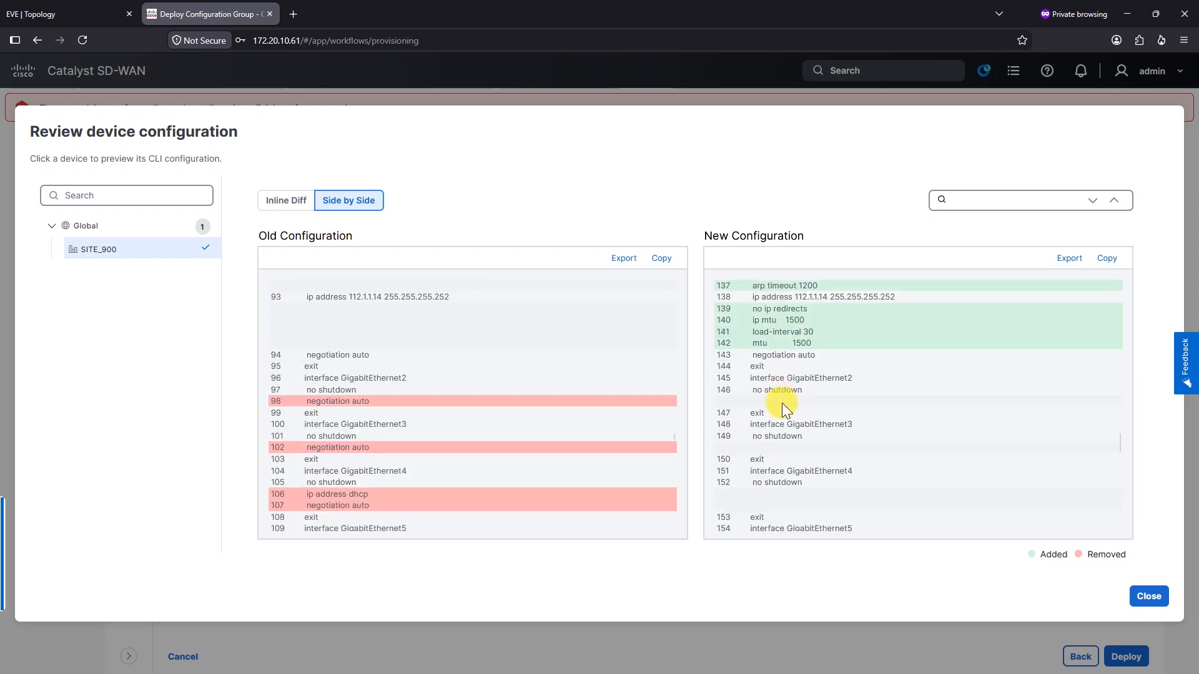
{"action": "scroll", "coordinate": [782, 403], "scroll_direction": "down", "scroll_amount": 3}
{"action": "scroll", "coordinate": [870, 404], "scroll_direction": "down", "scroll_amount": 3}
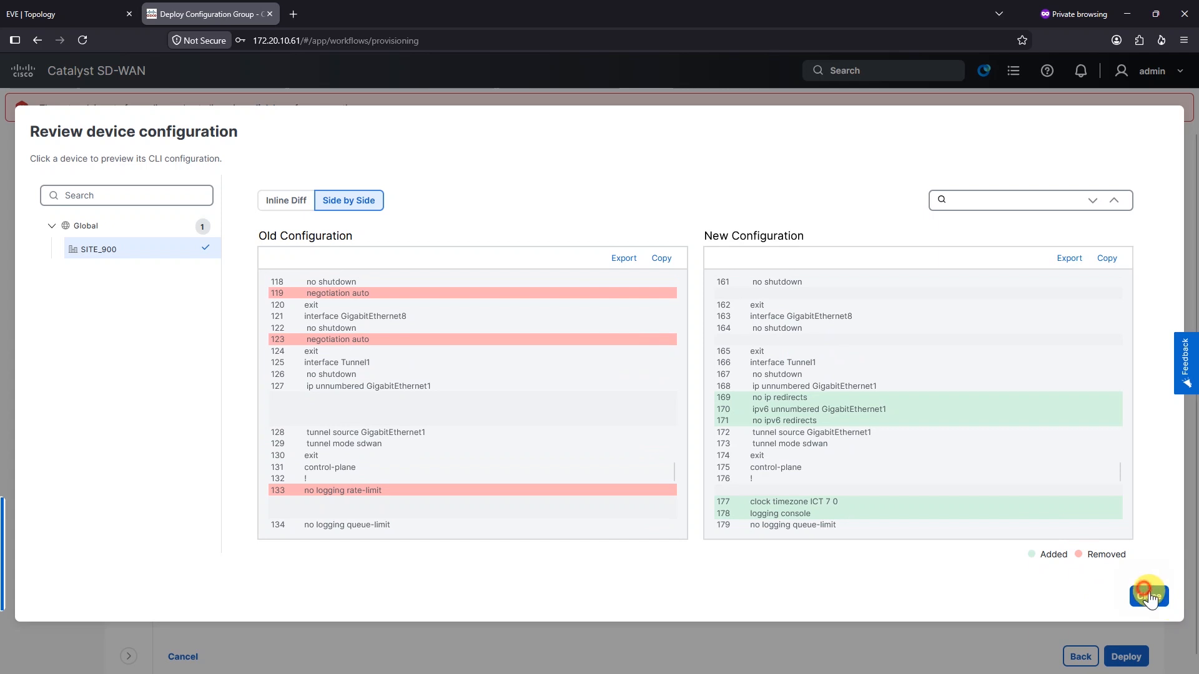
{"action": "left_click", "coordinate": [1149, 596]}
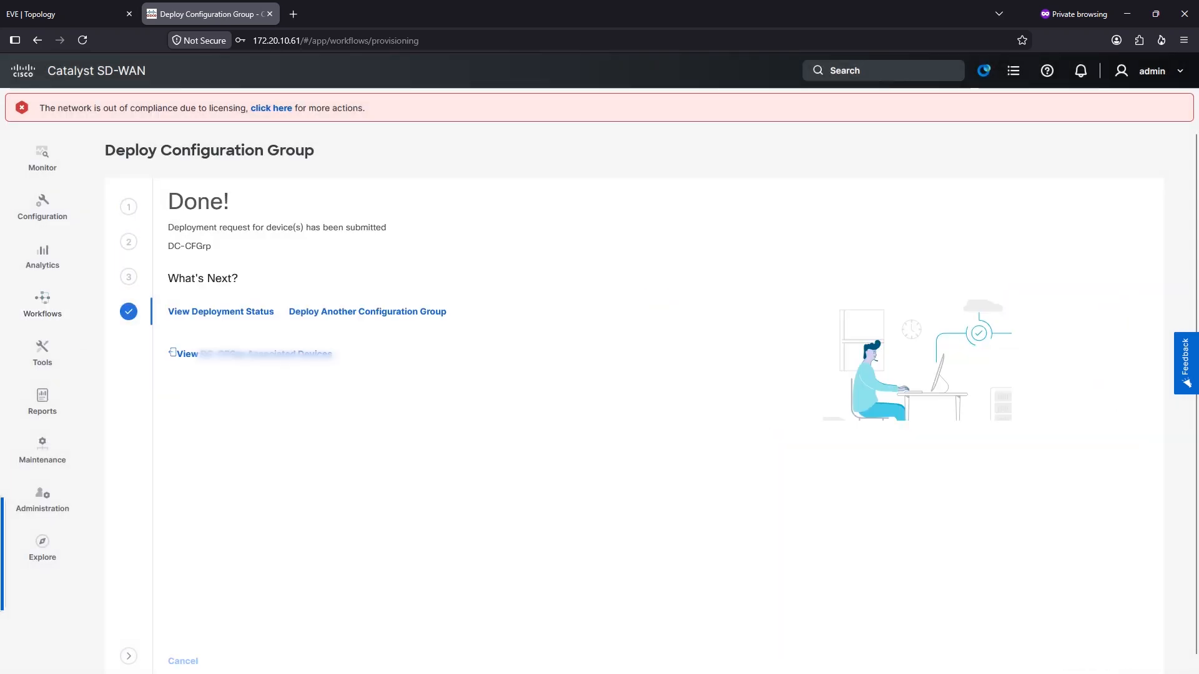
Open DC-CFGrp's deployment status and the router's deployment logs
{"action": "left_click_drag", "start_coordinate": [177, 205], "coordinate": [217, 228]}
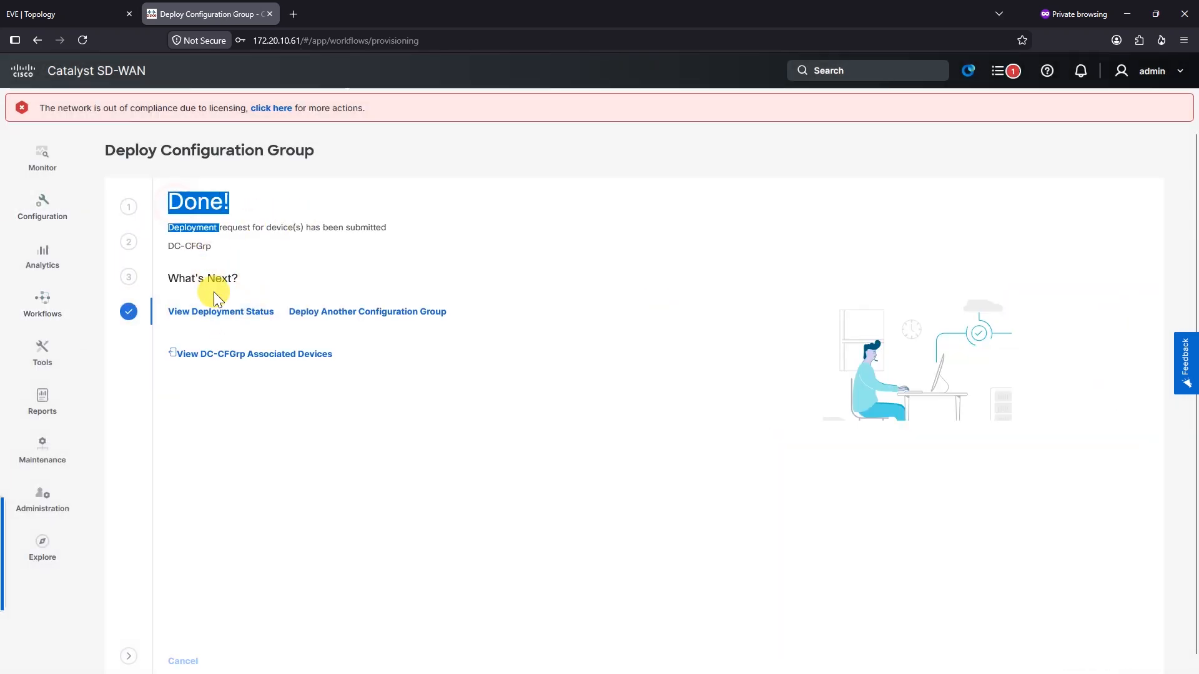
{"action": "left_click", "coordinate": [220, 315]}
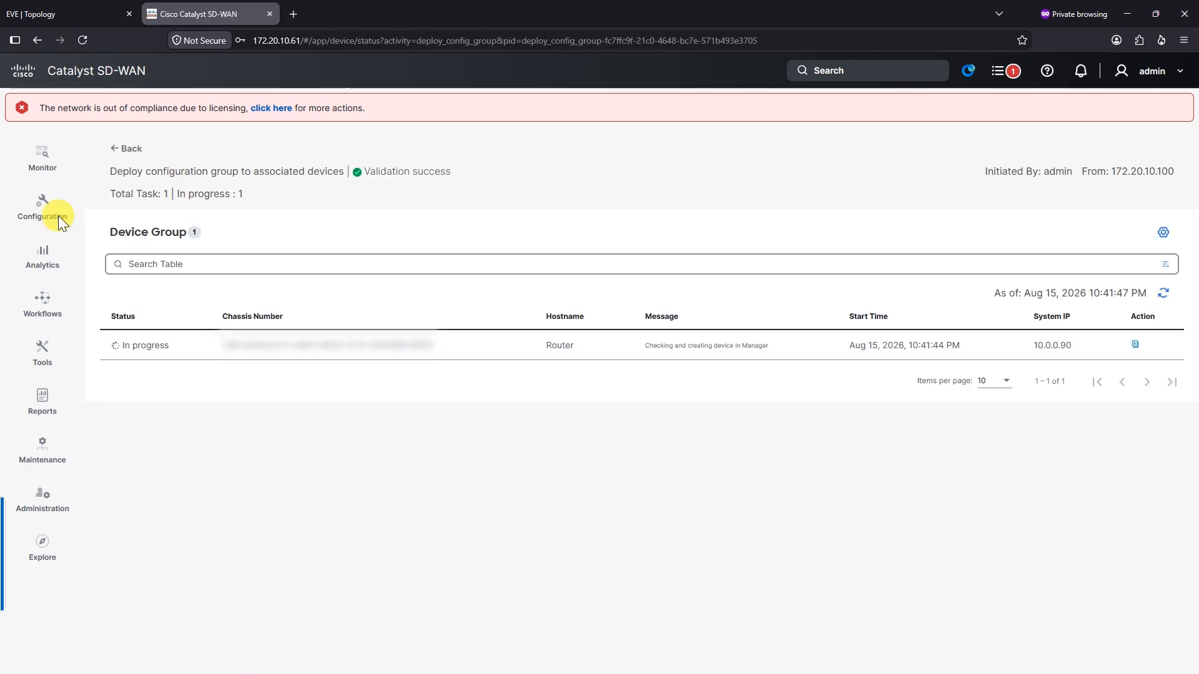
{"action": "left_click", "coordinate": [1136, 345]}
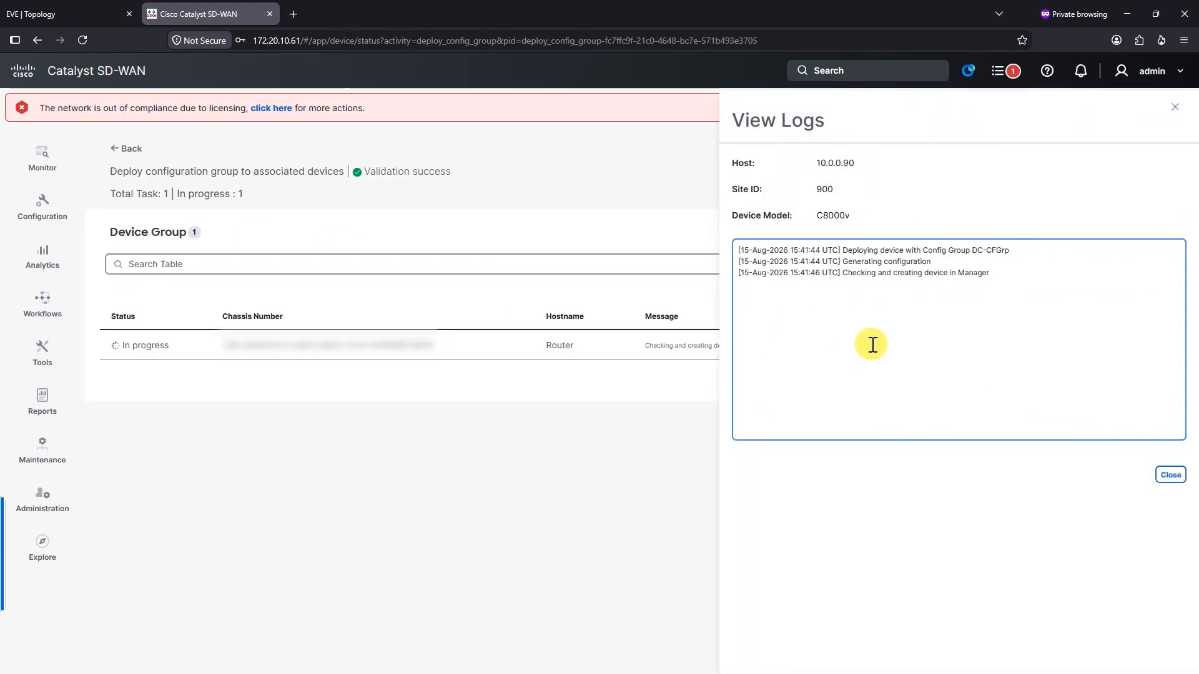
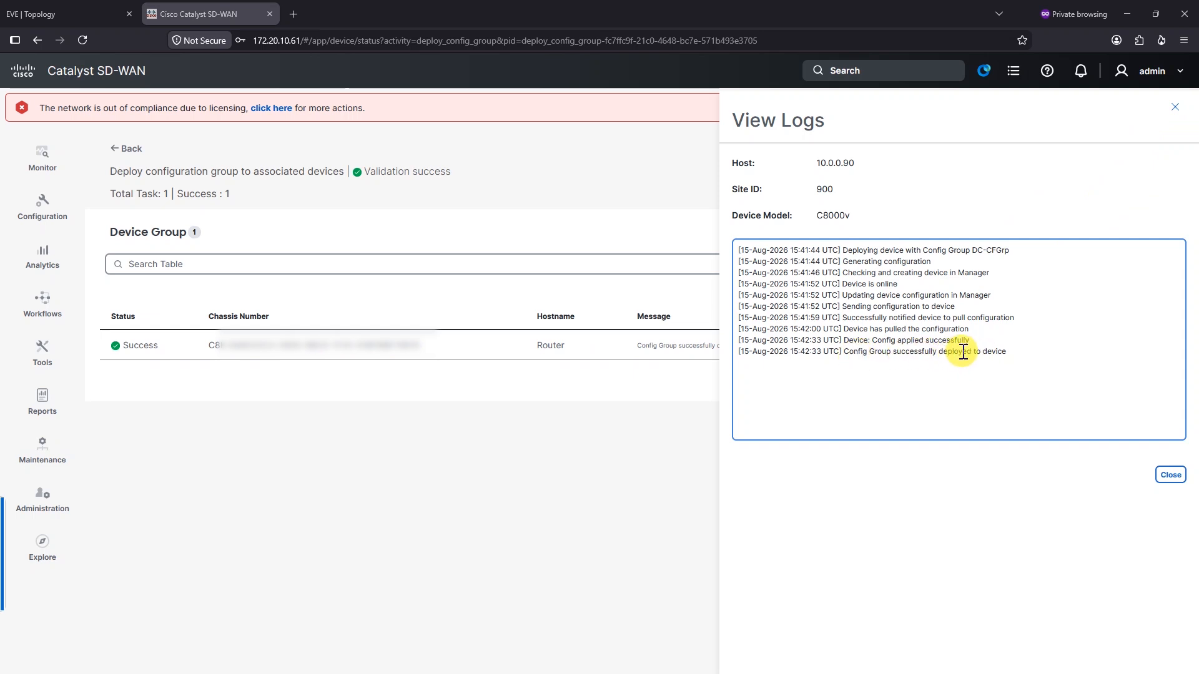
Close the DC-CFGrp deployment log and switch to the DC-R01 console in MobaXterm
{"action": "left_click", "coordinate": [1166, 476]}
{"action": "key", "text": "alt+Tab"}
Wake the DC-R01 console and check the vSmart peers 10.0.0.249 and 10.0.0.252 coming up
{"action": "key", "text": "Return"}
{"action": "left_click_drag", "start_coordinate": [666, 192], "coordinate": [965, 307]}
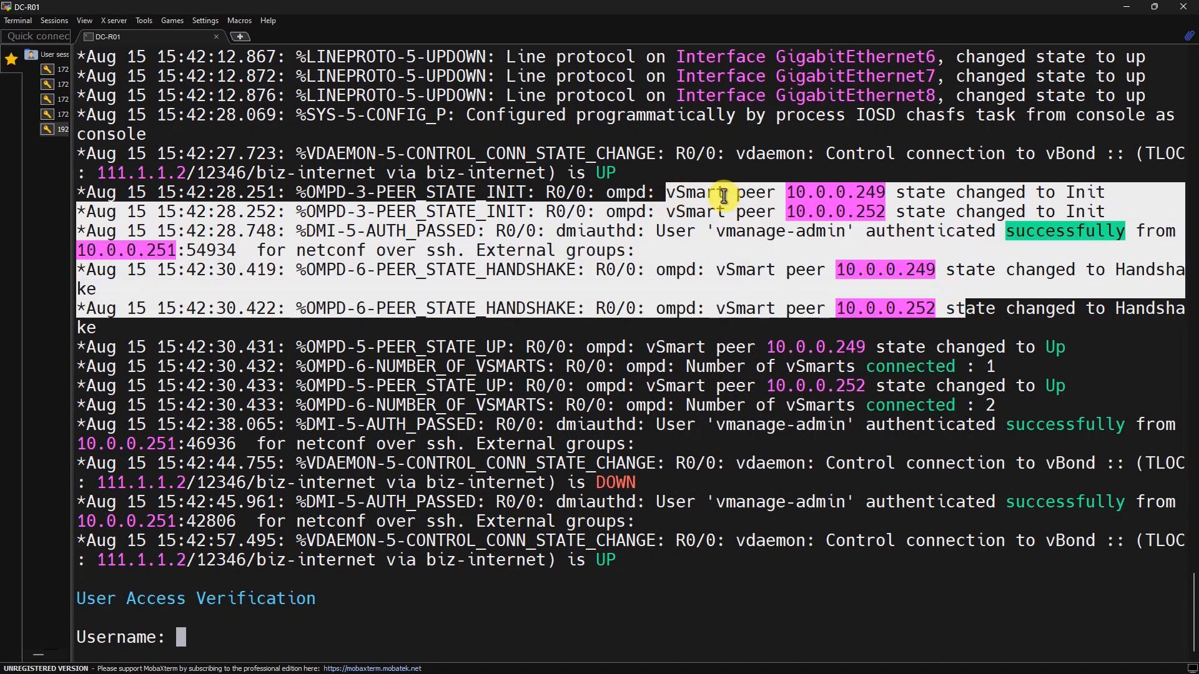
{"action": "triple_click", "coordinate": [856, 195]}
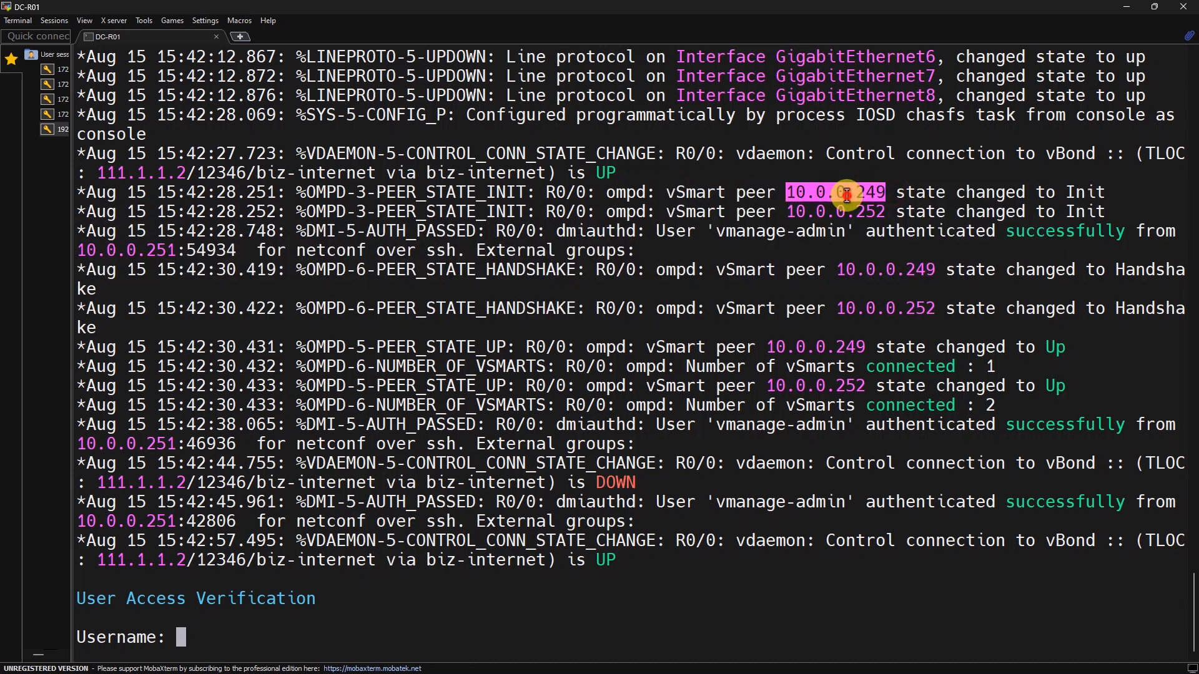
{"action": "double_click", "coordinate": [861, 195]}
{"action": "double_click", "coordinate": [863, 213]}
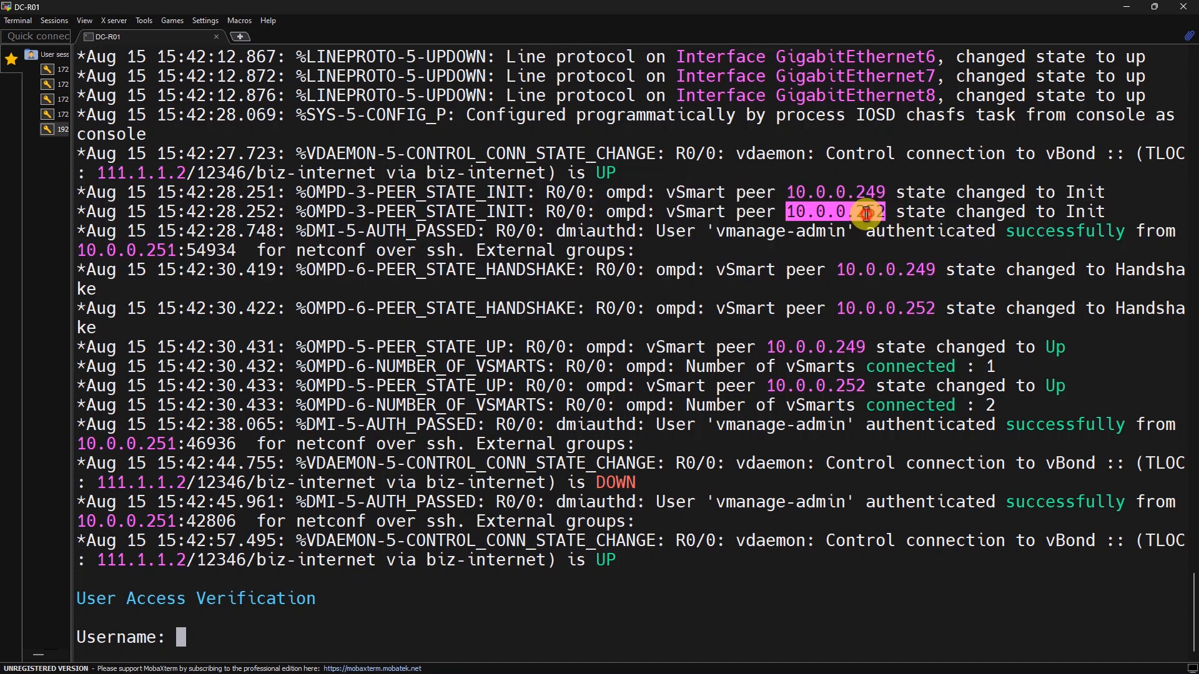
Log in to DC-R01 as admin
{"action": "double_click", "coordinate": [730, 560]}
{"action": "type", "text": "admin"}
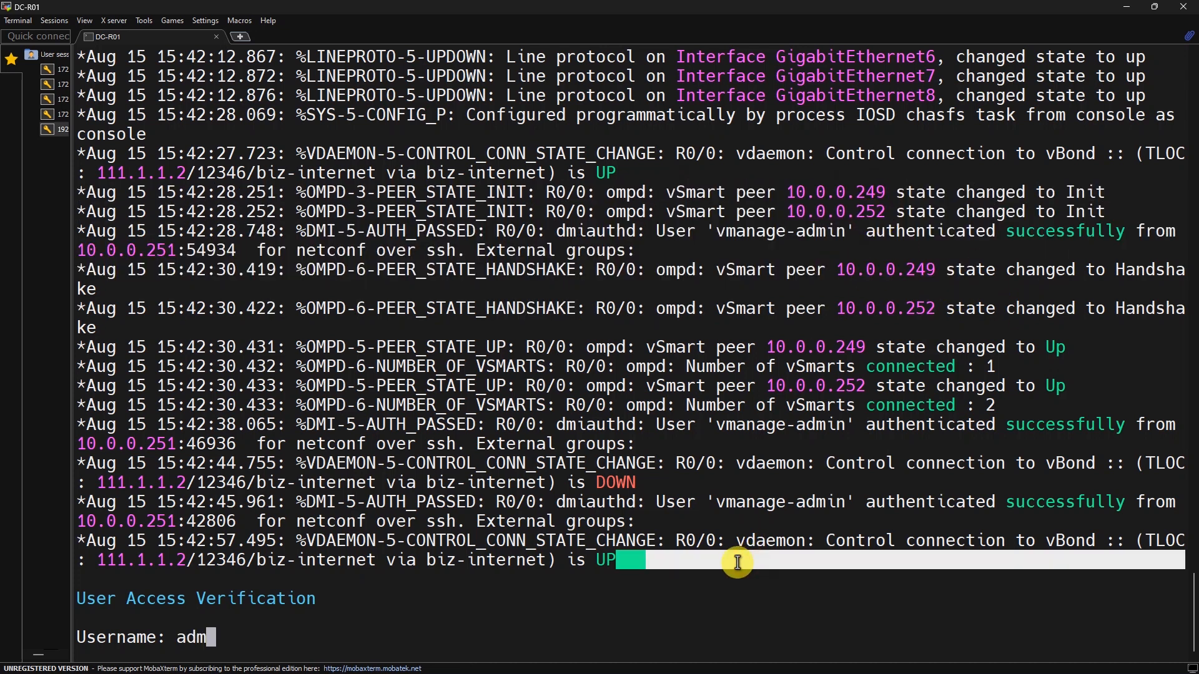
{"action": "key", "text": "Return"}
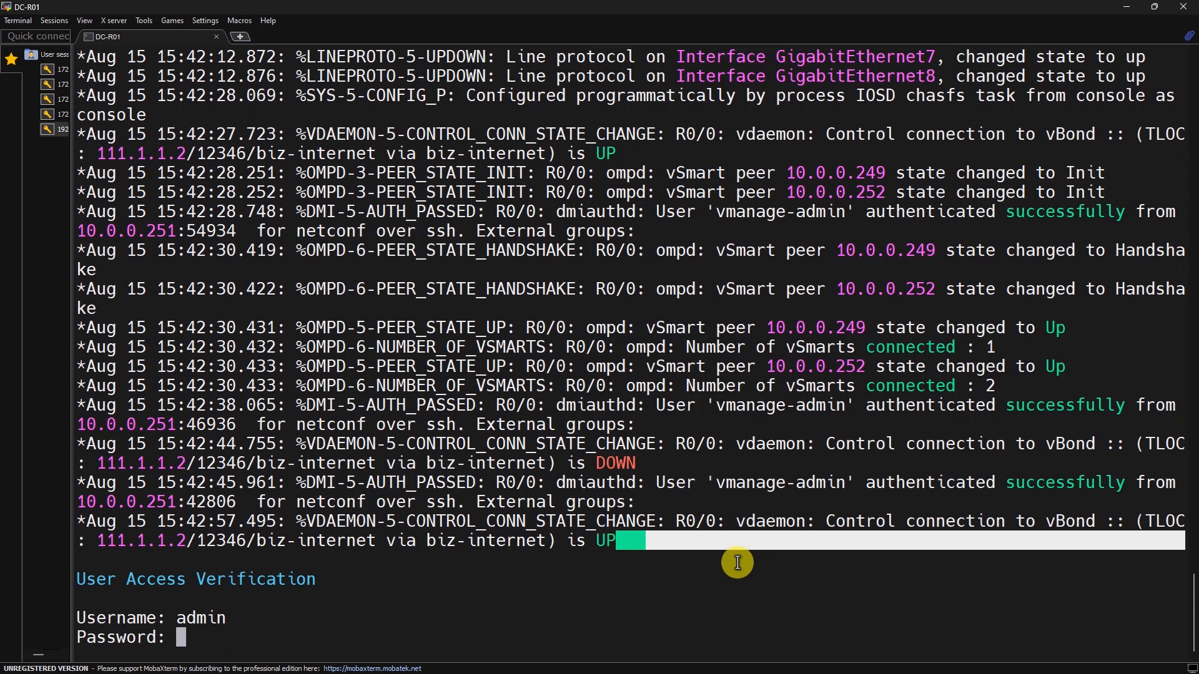
{"action": "key", "text": "Return"}
{"action": "key", "text": "Return"}
Run show sdwan control connections and review the vSmart and vManage rows
{"action": "type", "text": "show sdwan control"}
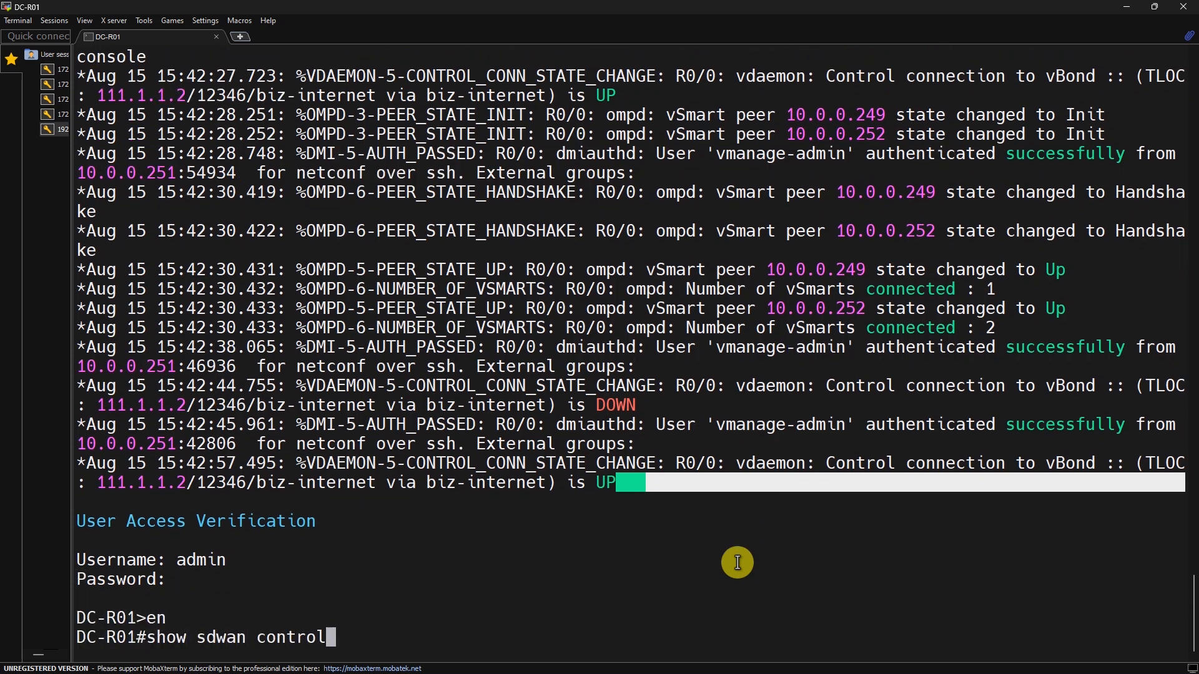
{"action": "key", "text": "Tab"}
{"action": "type", "text": "con"}
{"action": "key", "text": "Tab"}
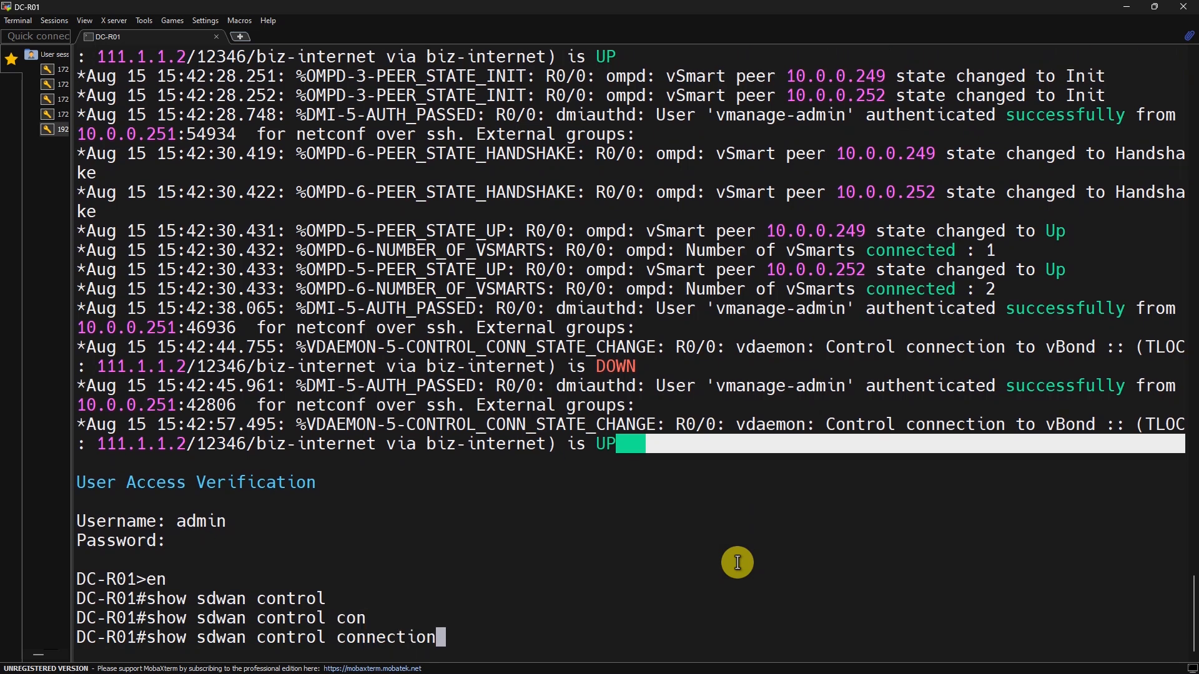
{"action": "key", "text": "Return"}
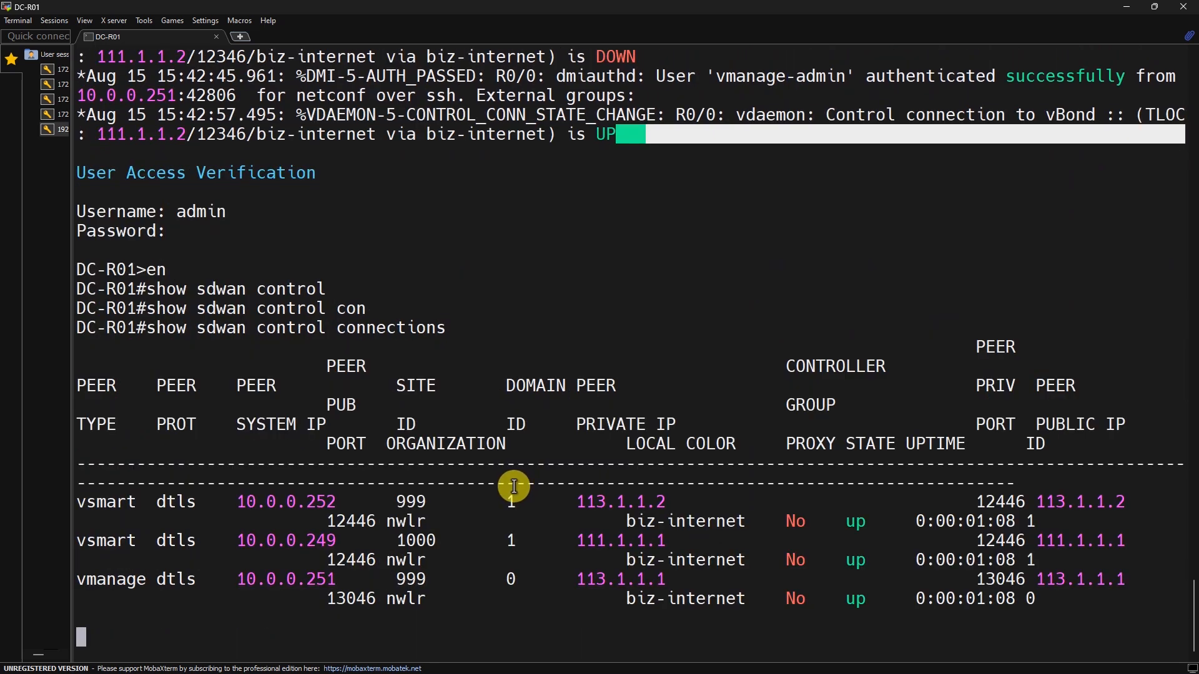
{"action": "key", "text": "Return"}
{"action": "key", "text": "Return"}
{"action": "key", "text": "Up"}
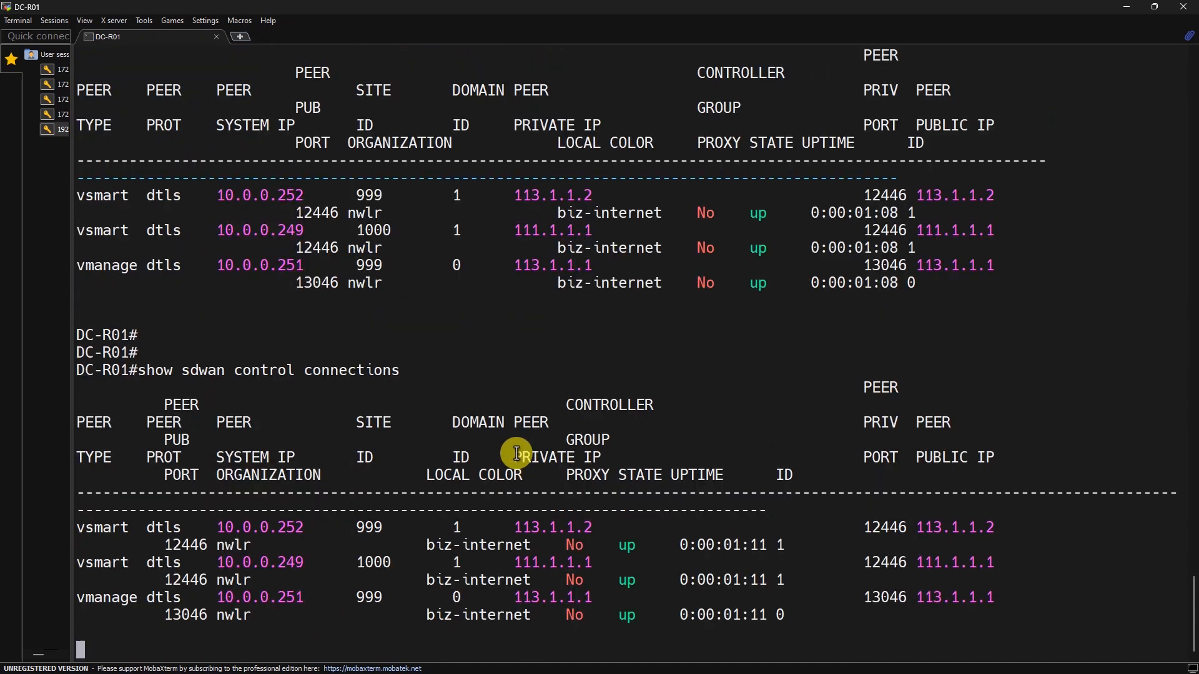
{"action": "key", "text": "Return"}
{"action": "key", "text": "Return"}
{"action": "key", "text": "Return"}
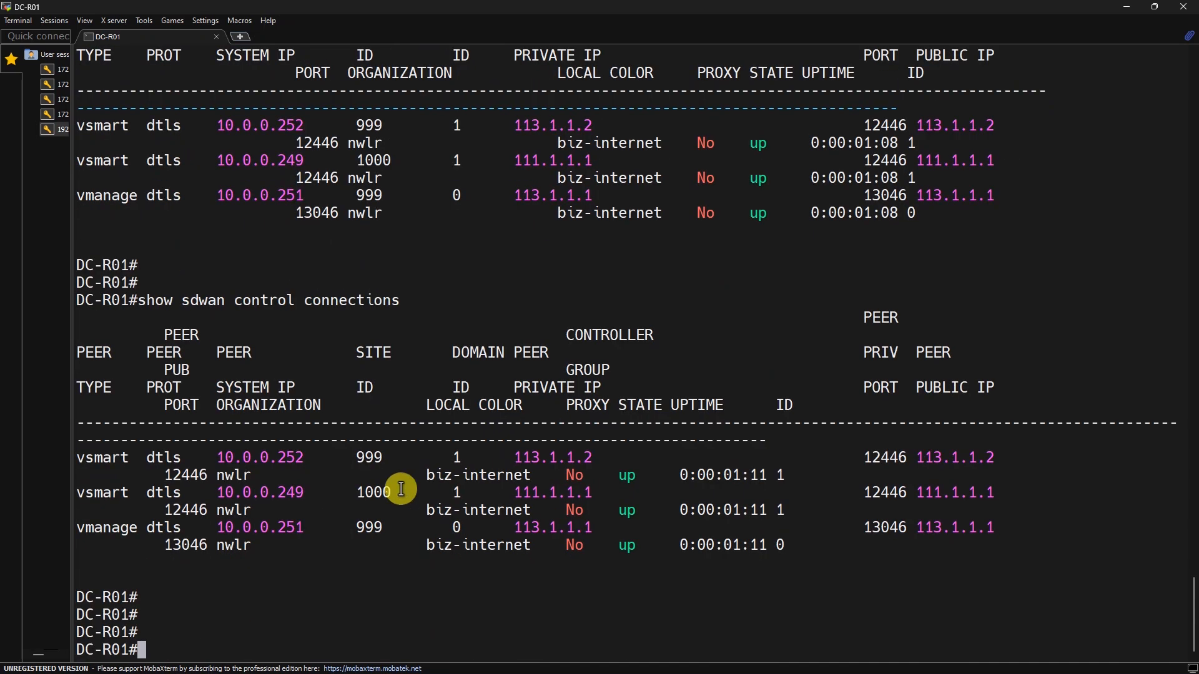
{"action": "triple_click", "coordinate": [105, 462]}
{"action": "double_click", "coordinate": [97, 530]}
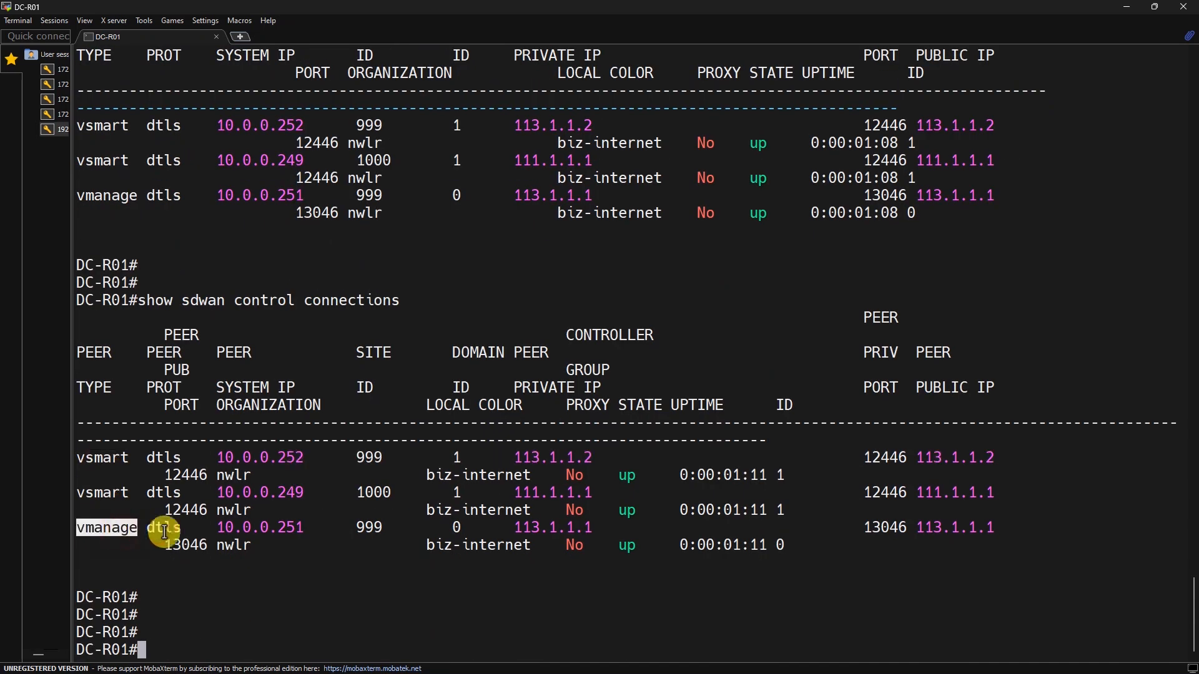
{"action": "left_click", "coordinate": [238, 542]}
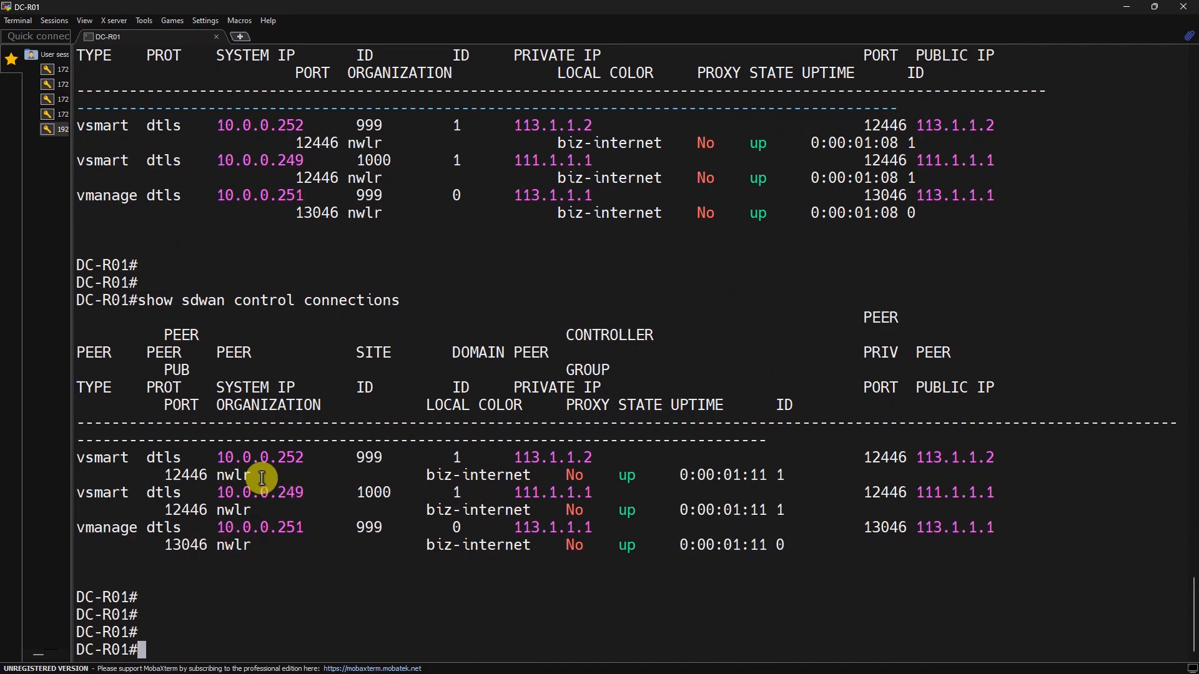
Compare with the EVE topology, recheck both vSmart connections, then return to EVE
{"action": "key", "text": "alt+Tab"}
{"action": "left_click", "coordinate": [69, 4]}
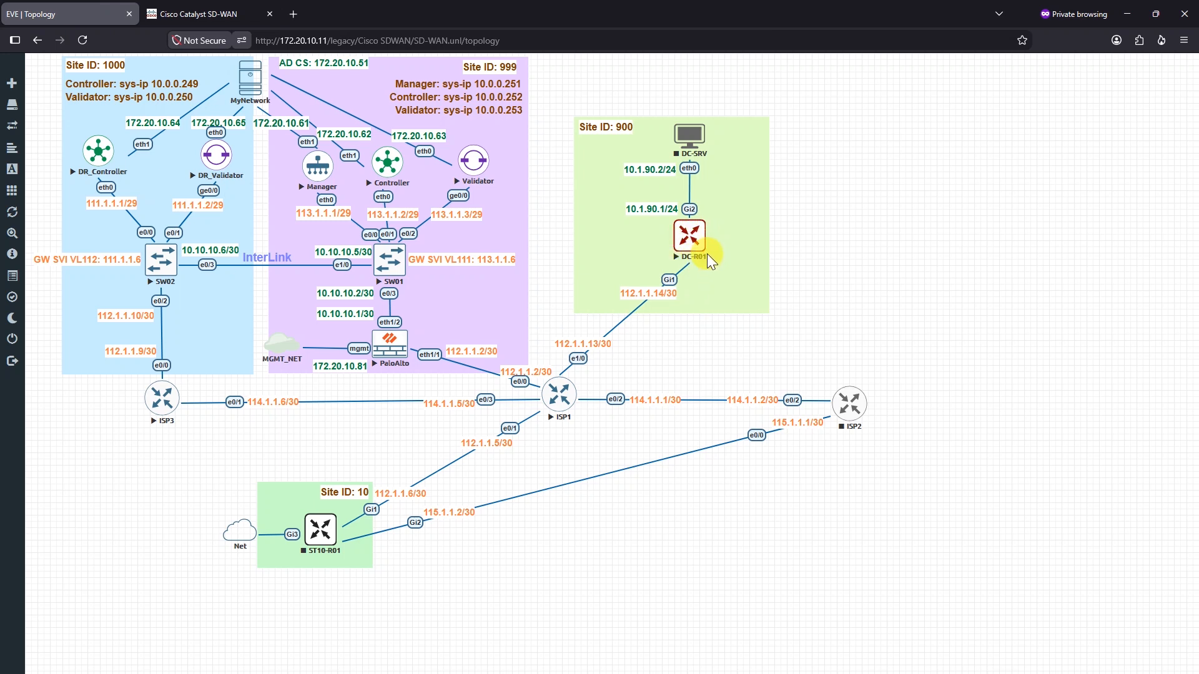
{"action": "key", "text": "alt+Tab"}
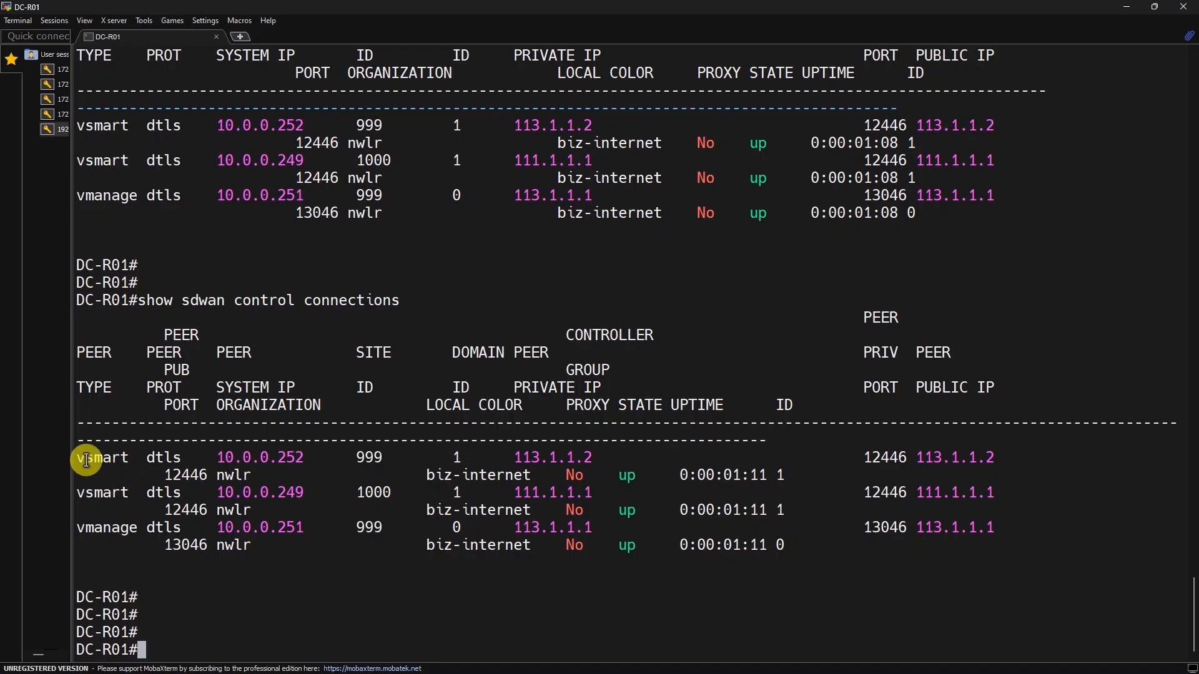
{"action": "left_click_drag", "start_coordinate": [81, 457], "coordinate": [1051, 506]}
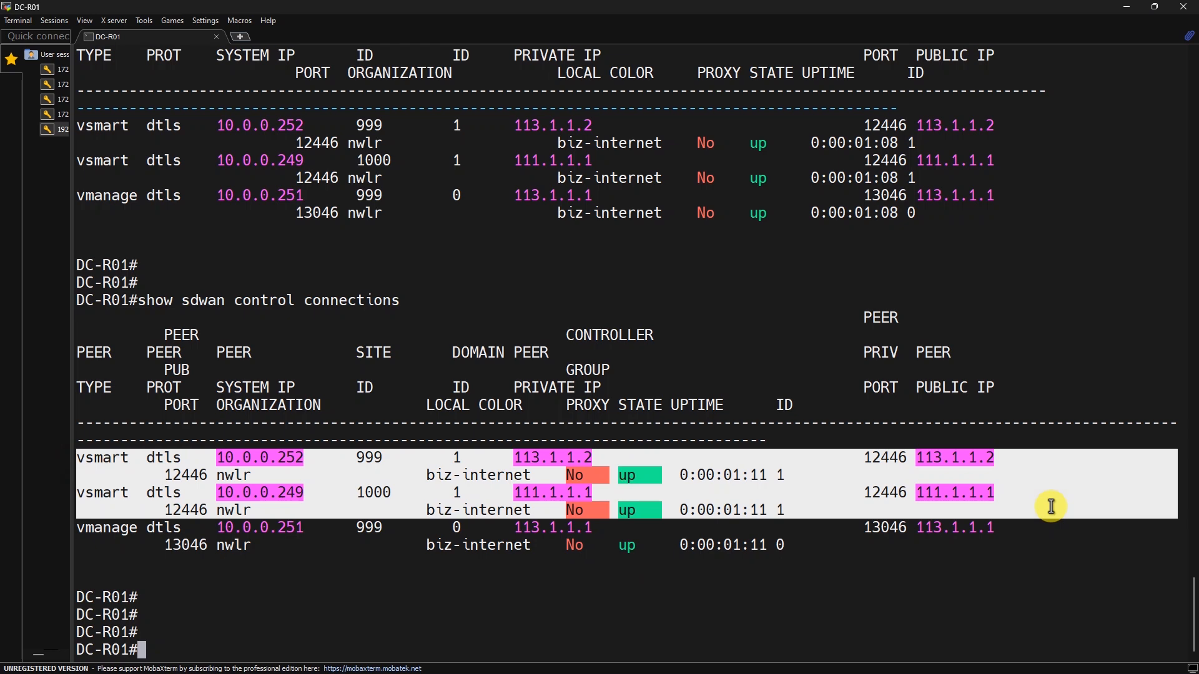
{"action": "left_click_drag", "start_coordinate": [337, 602], "coordinate": [337, 608]}
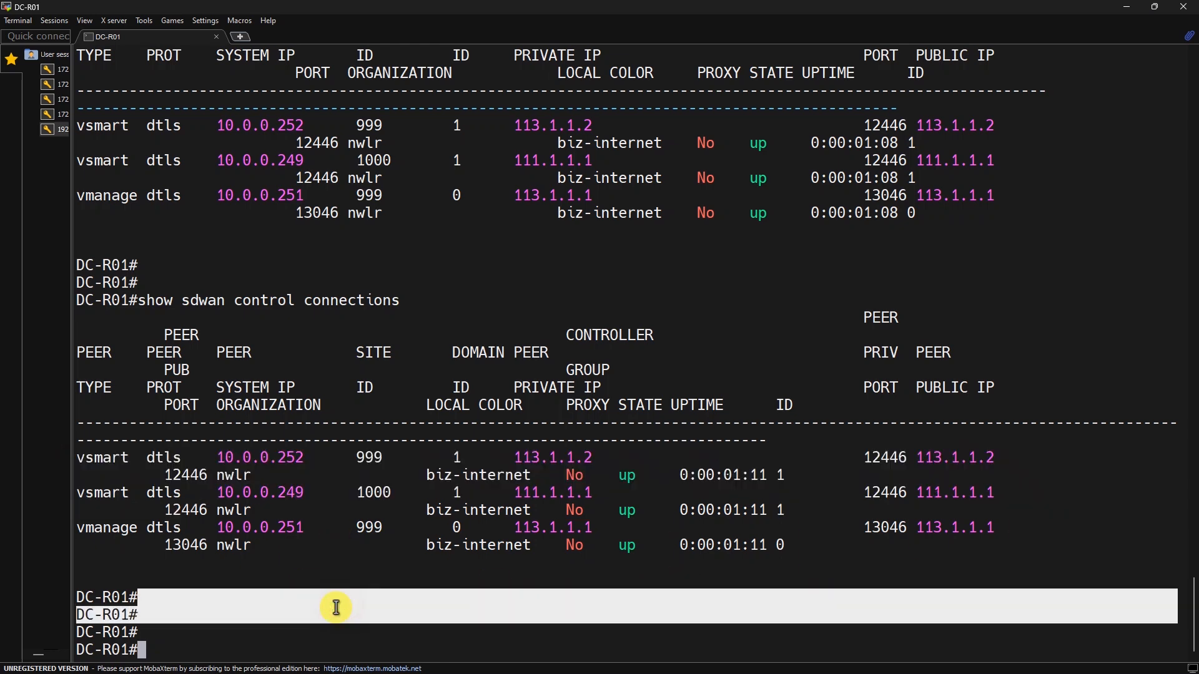
{"action": "key", "text": "alt+Tab"}
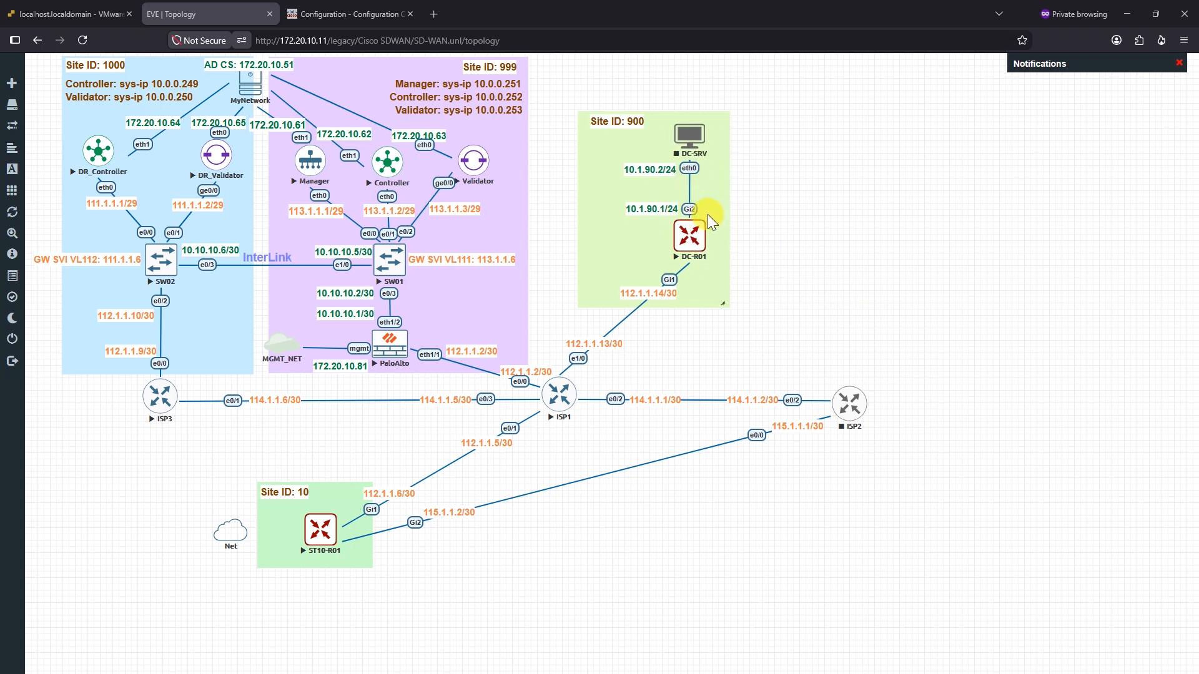
Switch to the Configuration Groups browser tab listing DC-CFGrp
{"action": "left_click", "coordinate": [372, 11]}
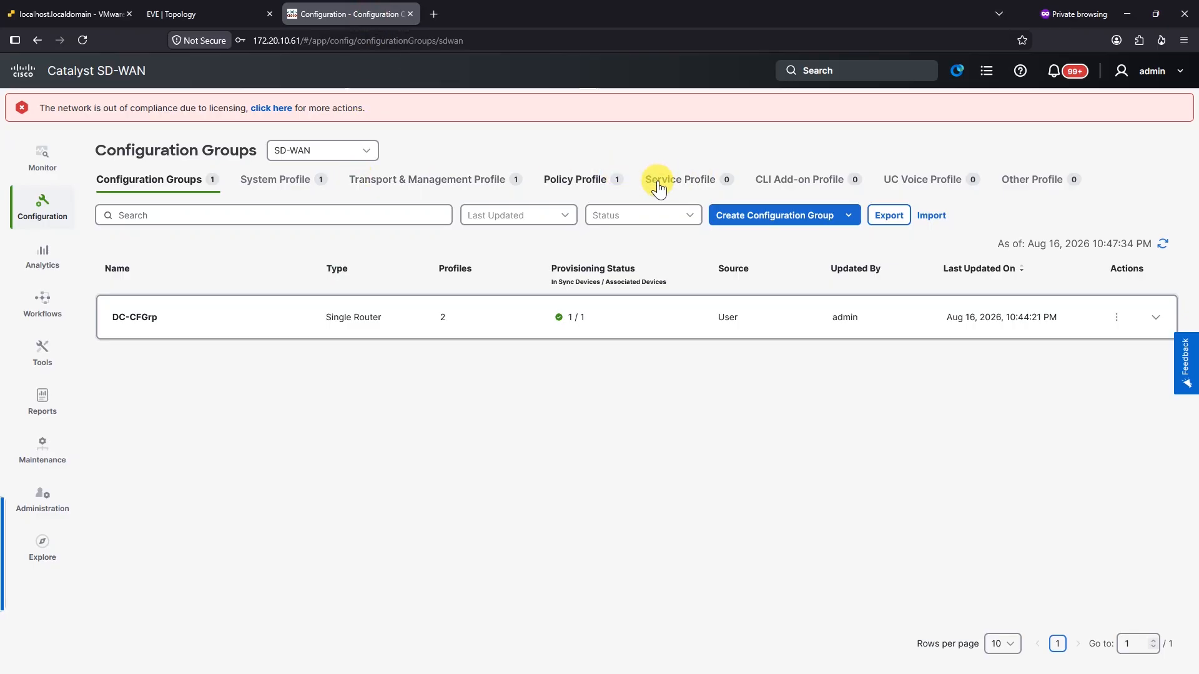
Create the service feature profile DC-Services and add a Service VPN feature to it
{"action": "left_click", "coordinate": [699, 181]}
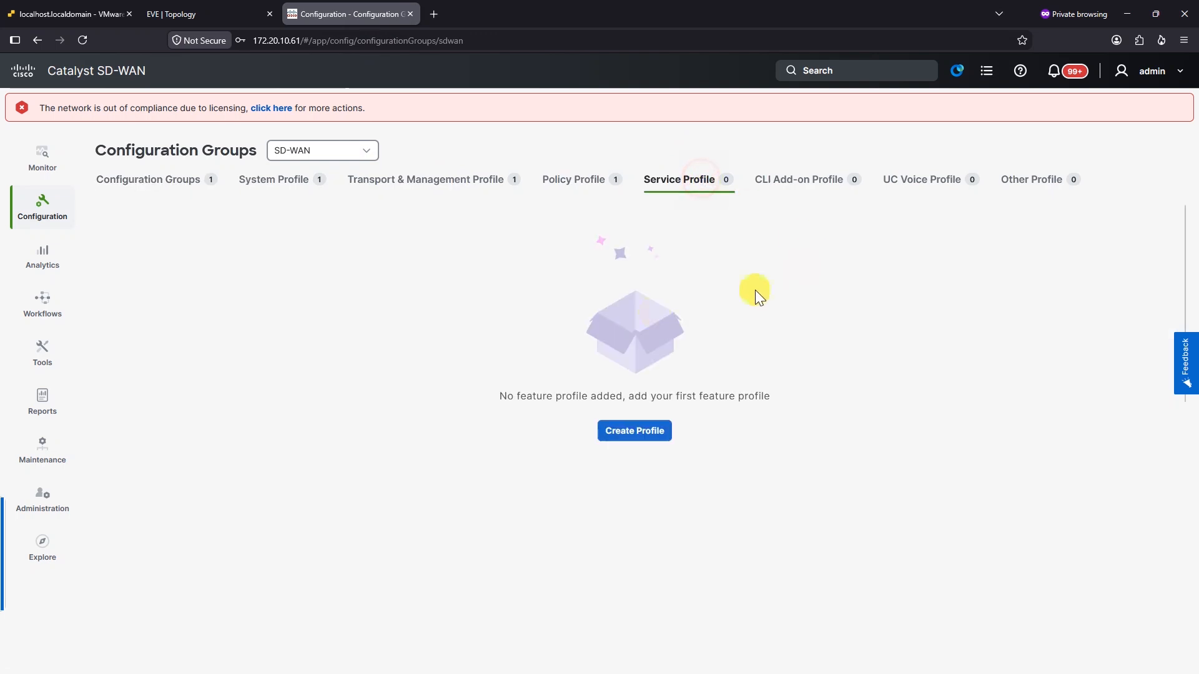
{"action": "left_click", "coordinate": [637, 432]}
{"action": "left_click", "coordinate": [641, 344]}
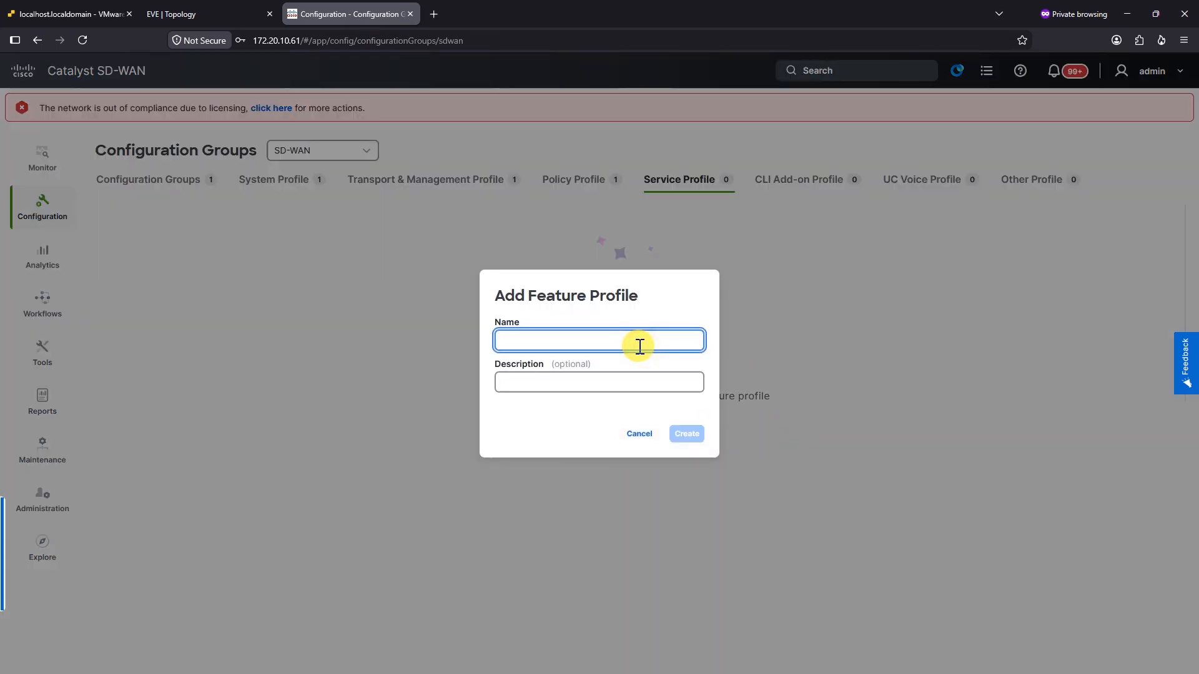
{"action": "type", "text": "DC"}
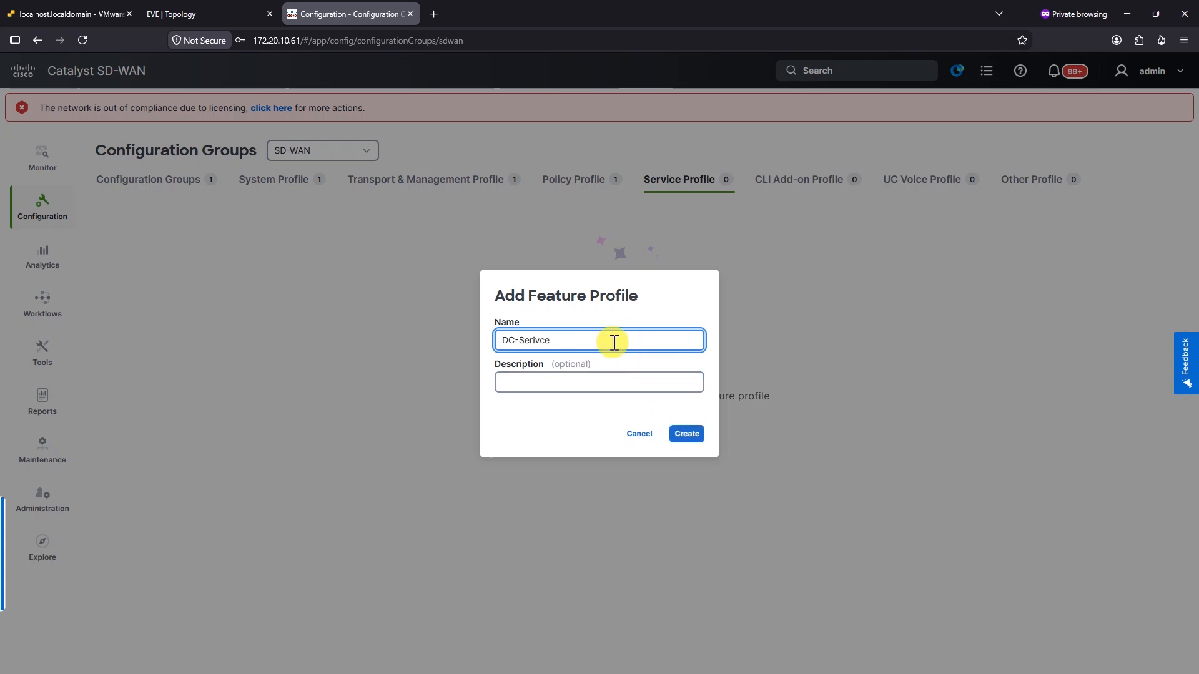
{"action": "type", "text": "-Services"}
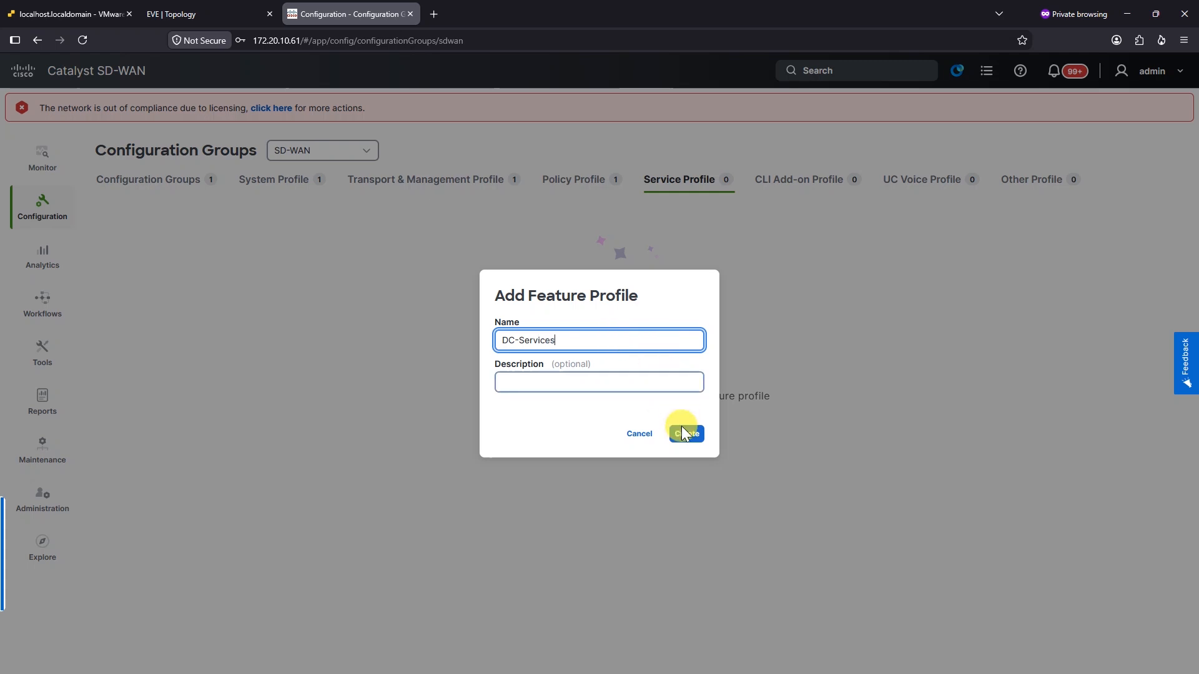
{"action": "left_click", "coordinate": [688, 439]}
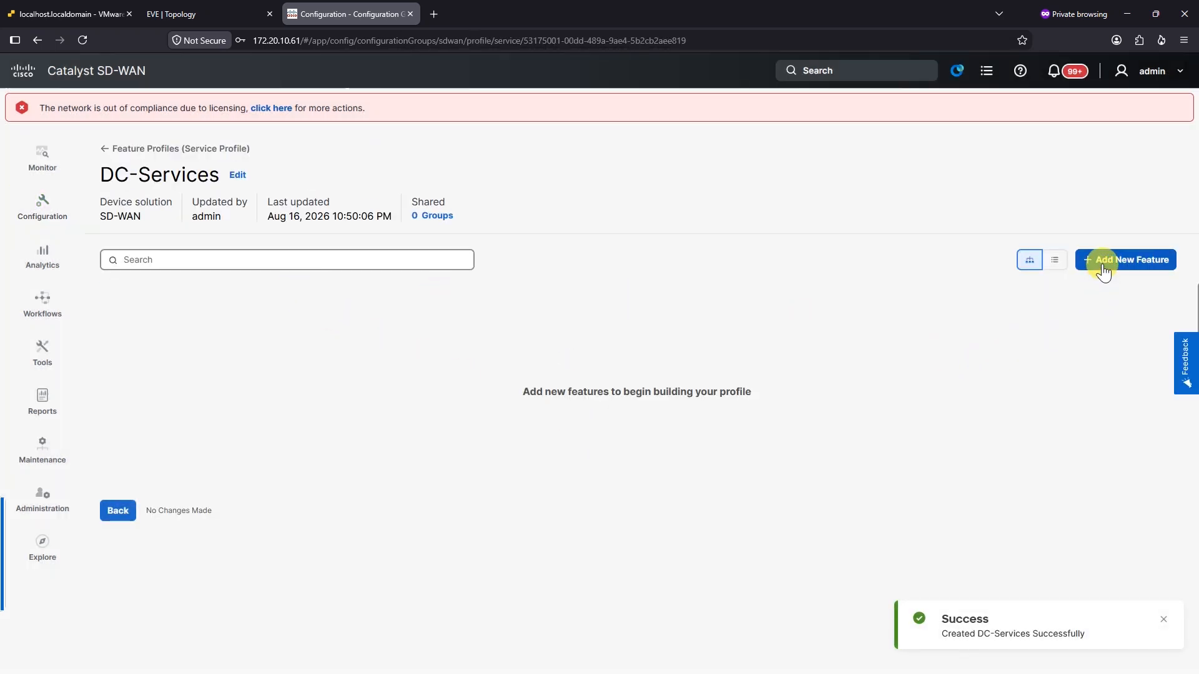
{"action": "left_click", "coordinate": [1104, 272]}
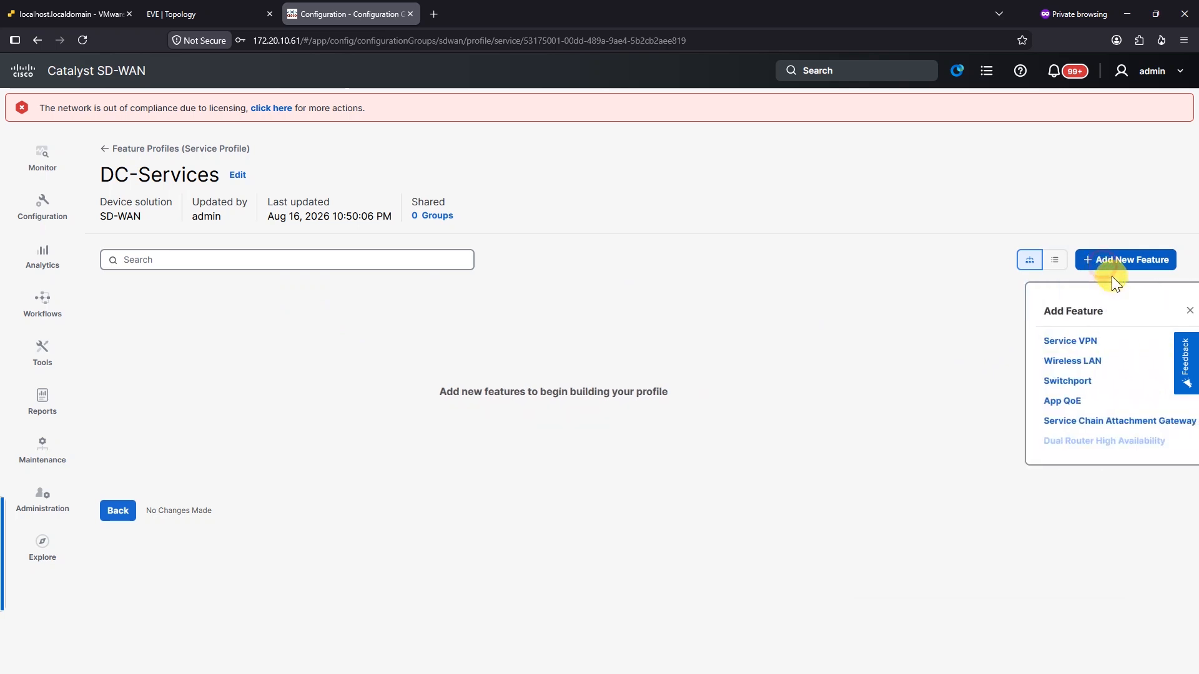
{"action": "left_click", "coordinate": [1044, 339]}
Define a new Service VPN named DC-VPN1 with VPN number 1
{"action": "left_click", "coordinate": [304, 330]}
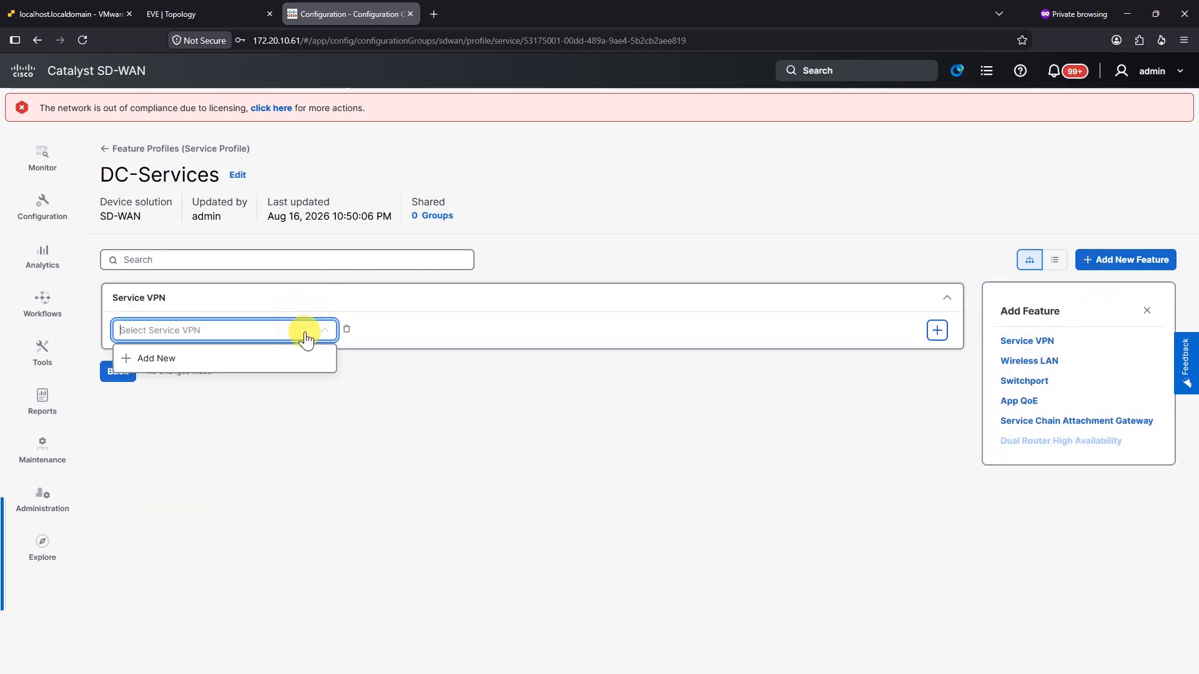
{"action": "left_click", "coordinate": [170, 360]}
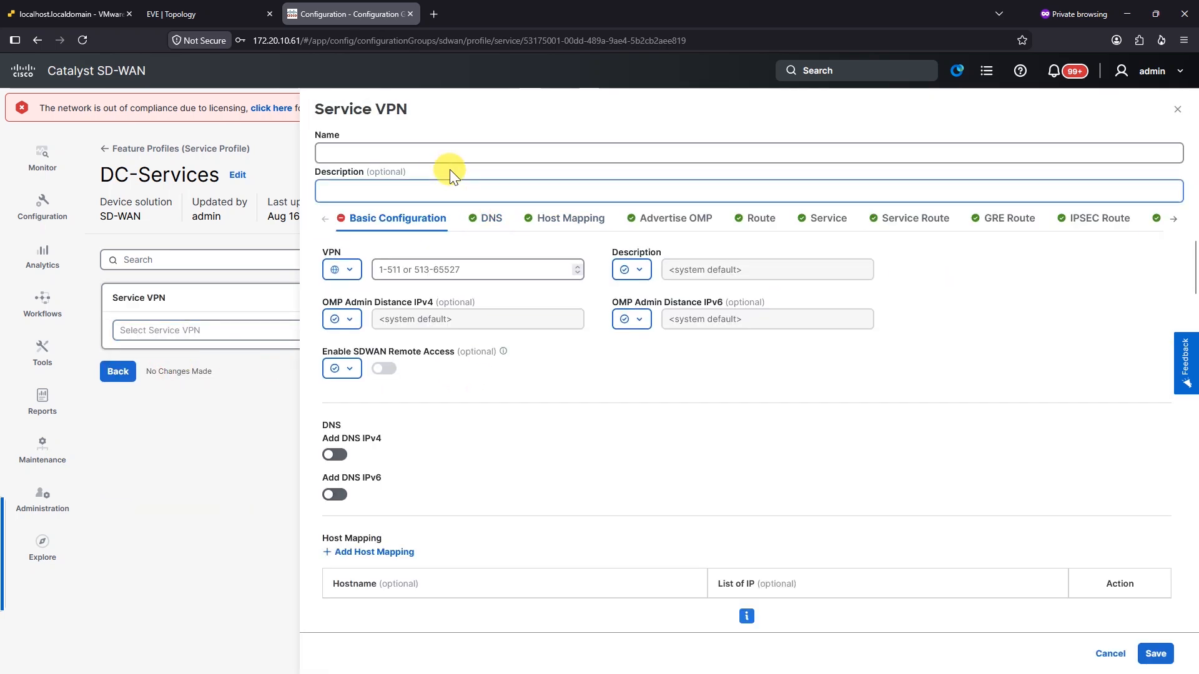
{"action": "left_click", "coordinate": [441, 158]}
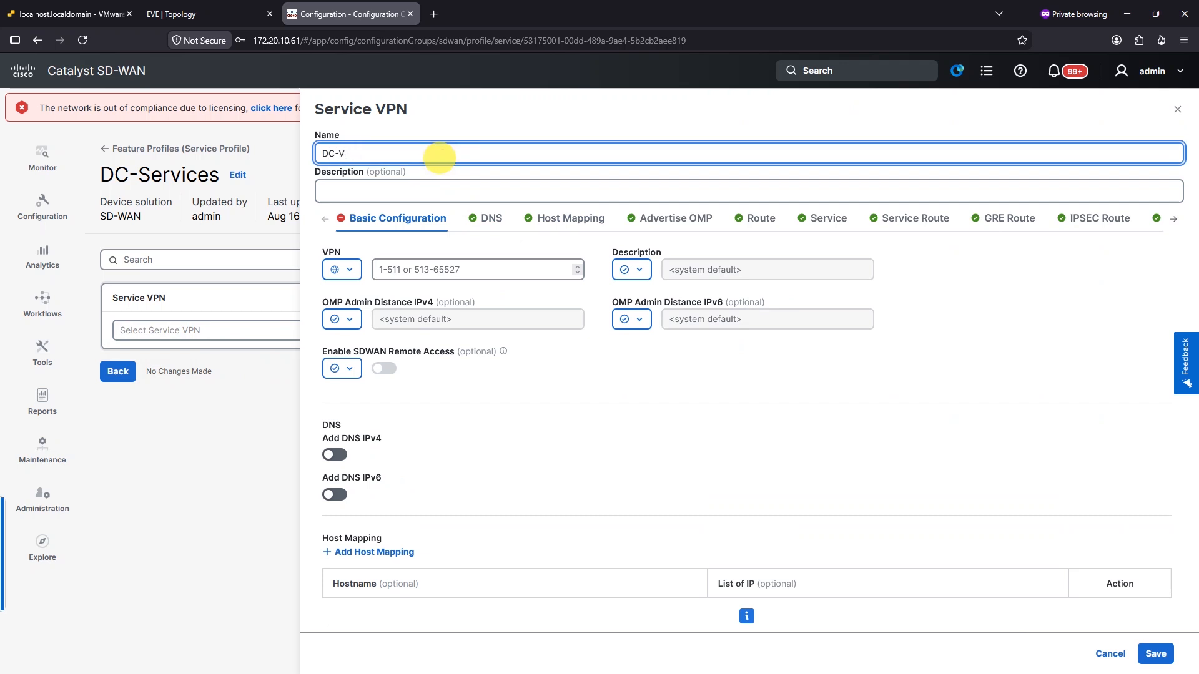
{"action": "type", "text": "DC-VPN1"}
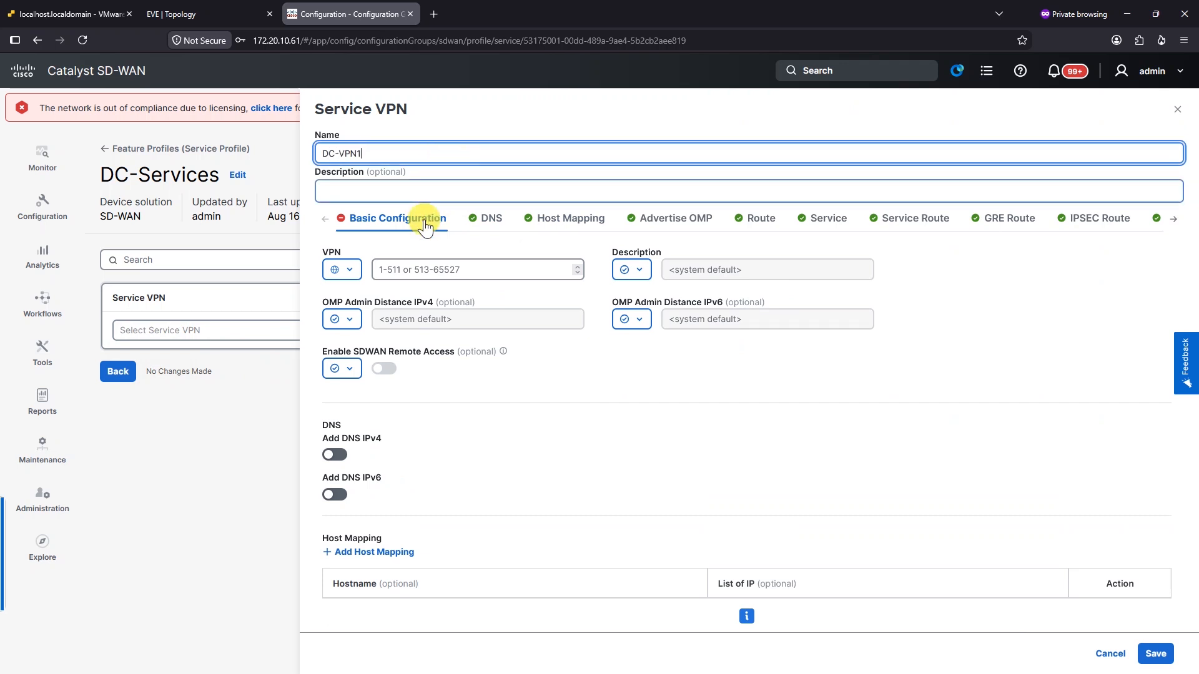
{"action": "left_click", "coordinate": [447, 277]}
{"action": "type", "text": "1"}
{"action": "left_click", "coordinate": [594, 385]}
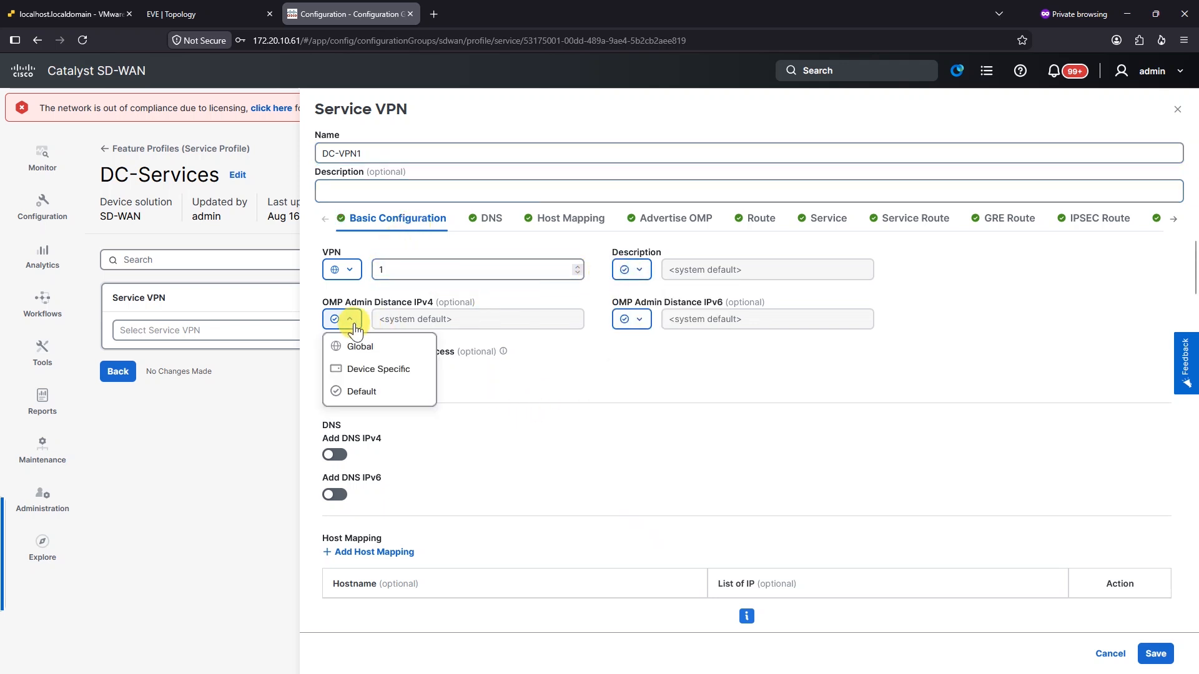
Review the Service VPN settings and save DC-VPN1 into DC-Services
{"action": "left_click", "coordinate": [547, 397]}
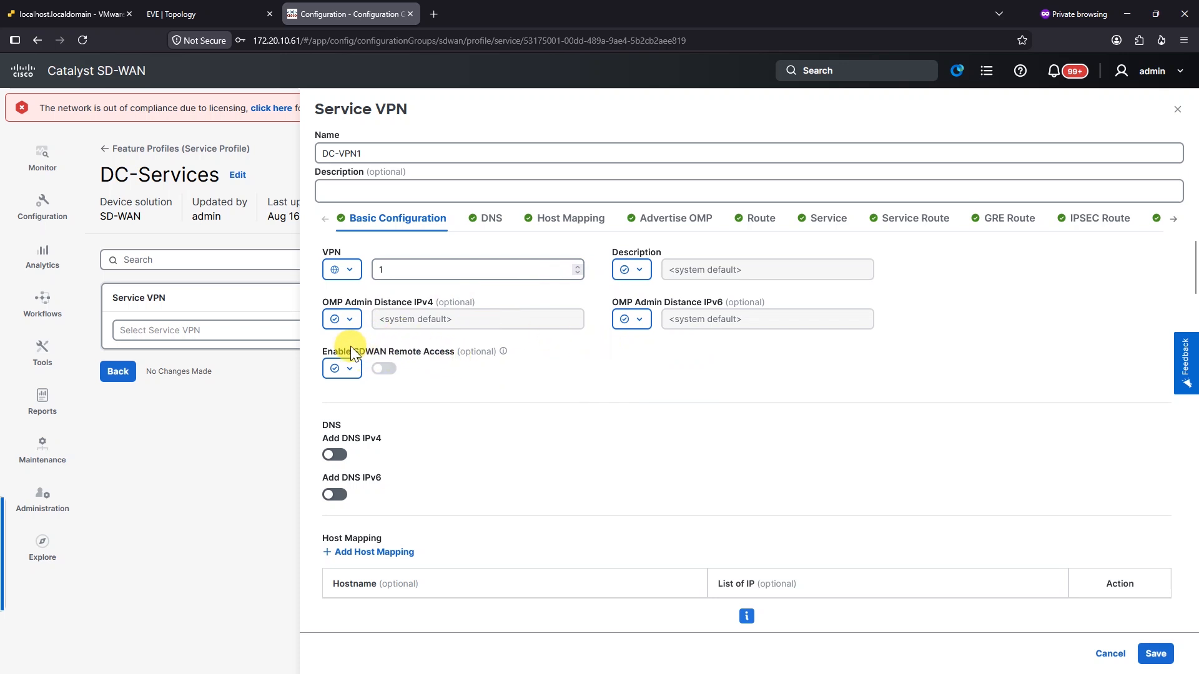
{"action": "scroll", "coordinate": [632, 357], "scroll_direction": "down", "scroll_amount": 1}
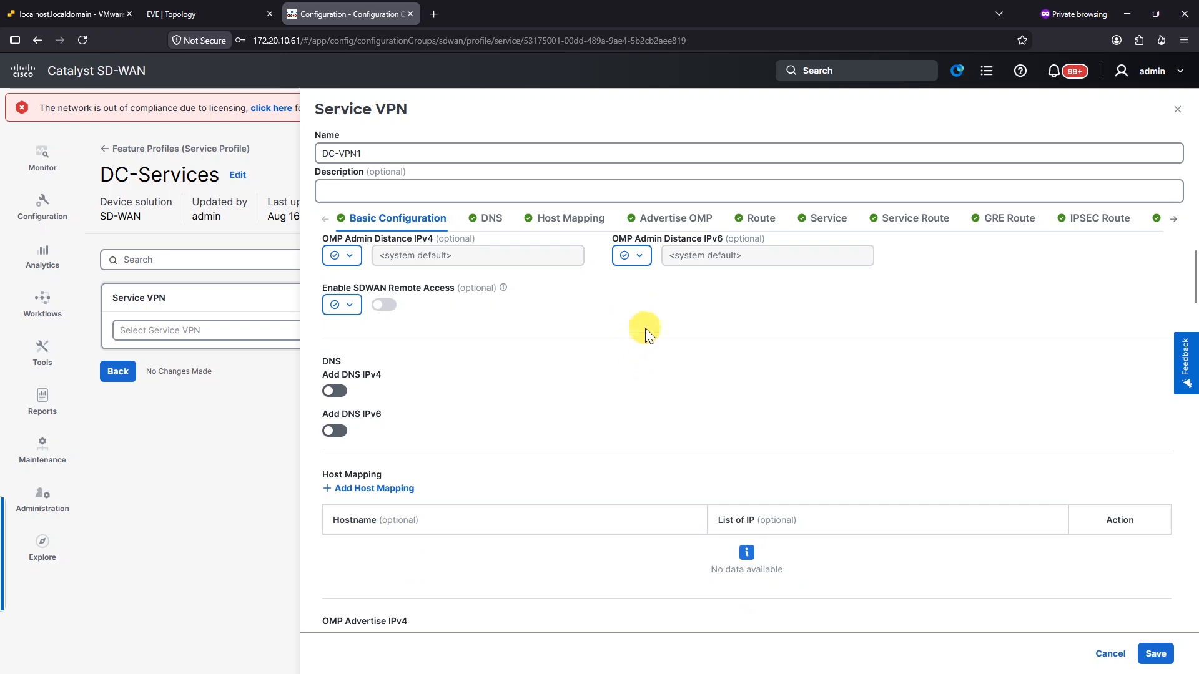
{"action": "scroll", "coordinate": [673, 270], "scroll_direction": "up", "scroll_amount": 1}
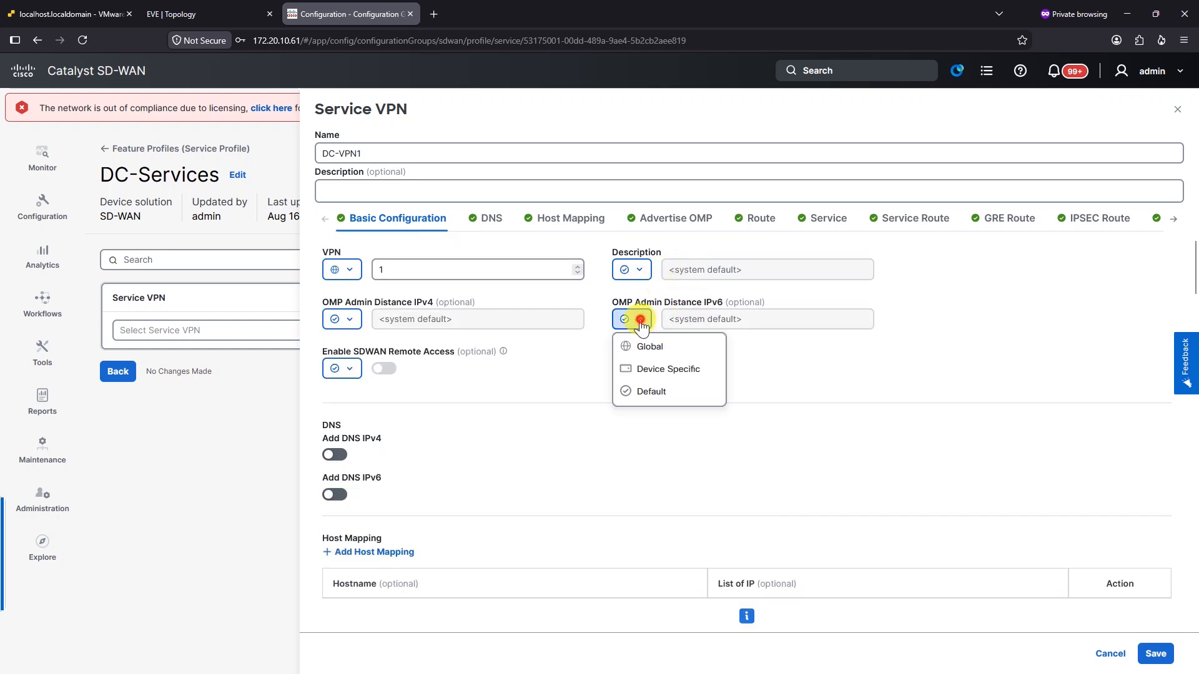
{"action": "scroll", "coordinate": [632, 392], "scroll_direction": "down", "scroll_amount": 2}
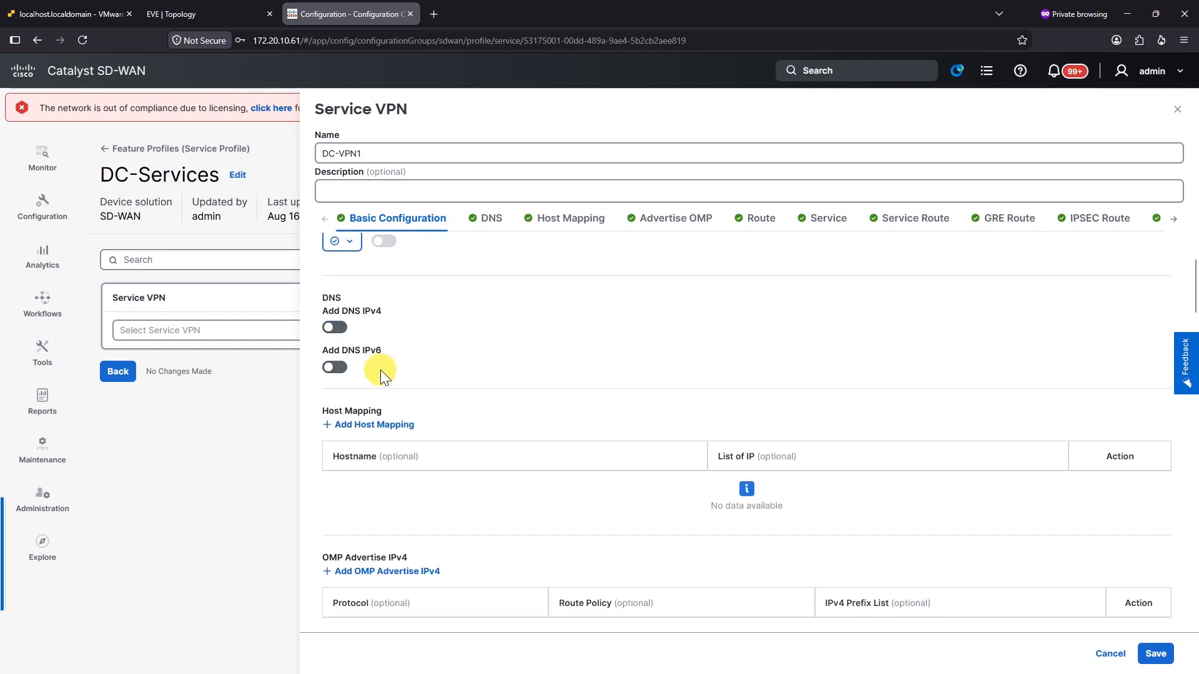
{"action": "scroll", "coordinate": [541, 354], "scroll_direction": "down", "scroll_amount": 6}
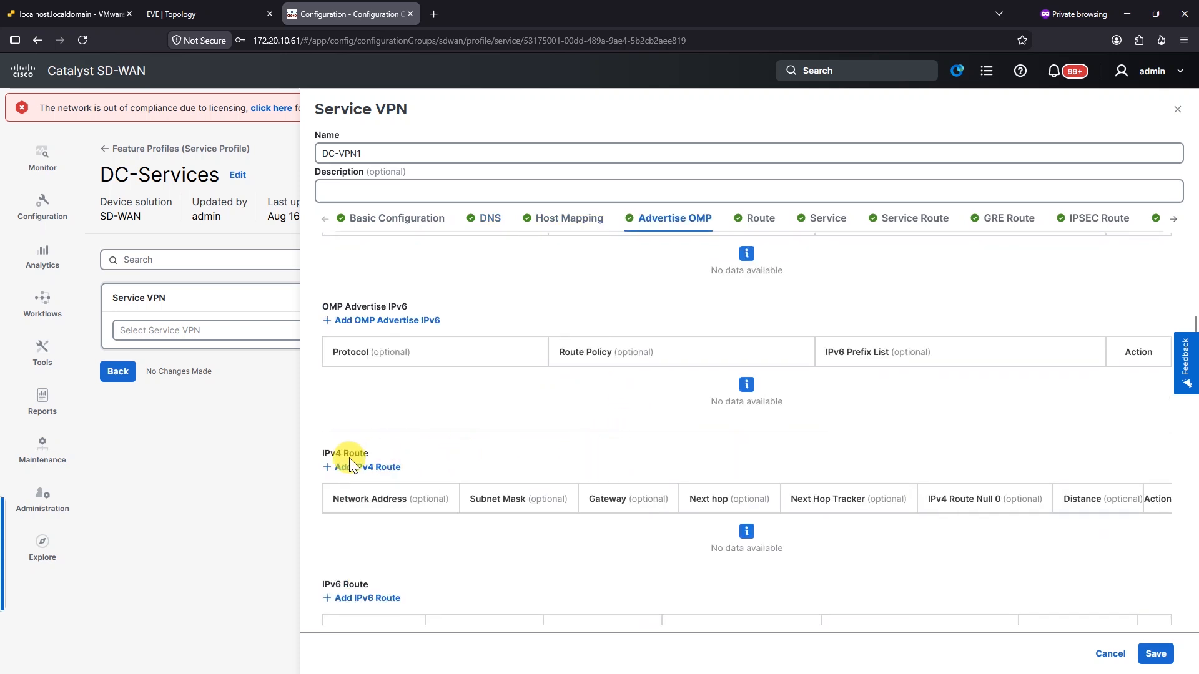
{"action": "scroll", "coordinate": [534, 473], "scroll_direction": "down", "scroll_amount": 7}
{"action": "scroll", "coordinate": [389, 425], "scroll_direction": "down", "scroll_amount": 2}
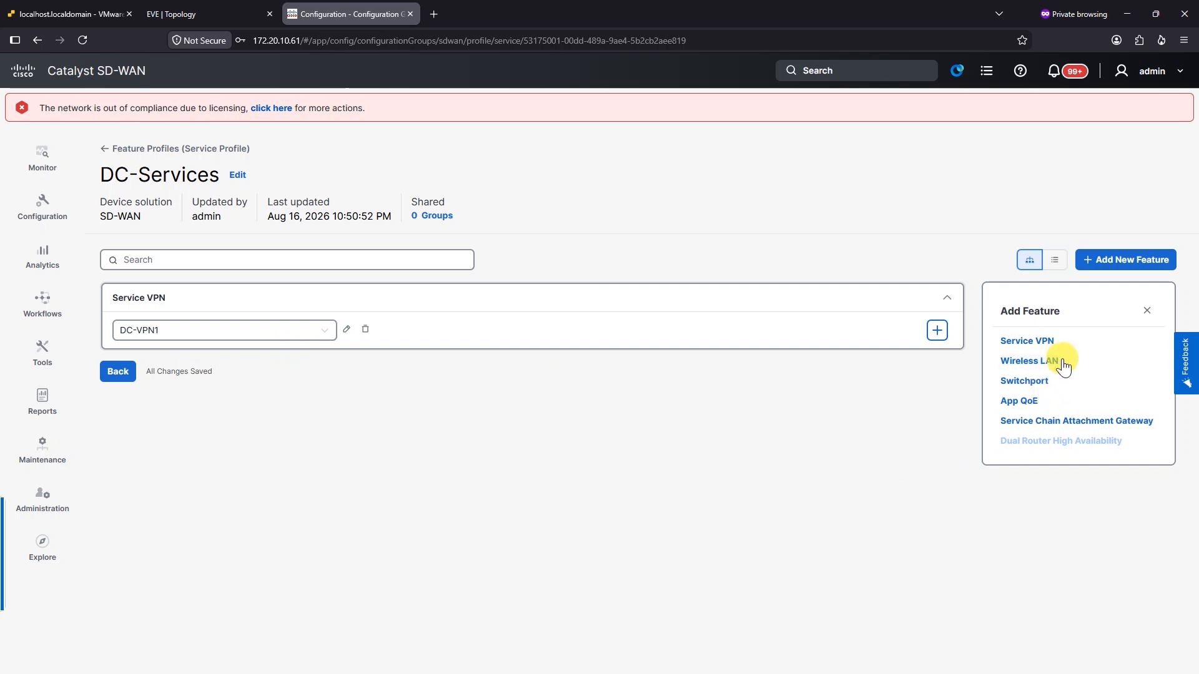
Add a new Ethernet interface feature under DC-VPN1 named DC-VPN1-Interface
{"action": "left_click", "coordinate": [324, 329]}
{"action": "left_click", "coordinate": [675, 452]}
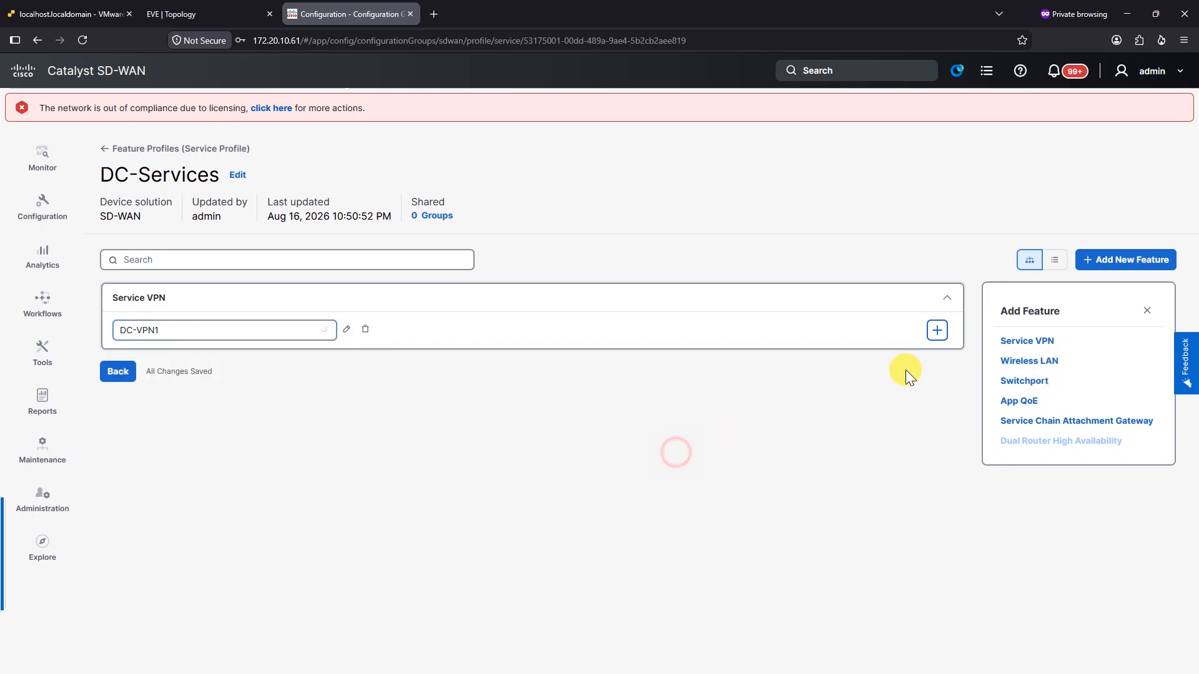
{"action": "left_click", "coordinate": [937, 330]}
{"action": "left_click", "coordinate": [1018, 340]}
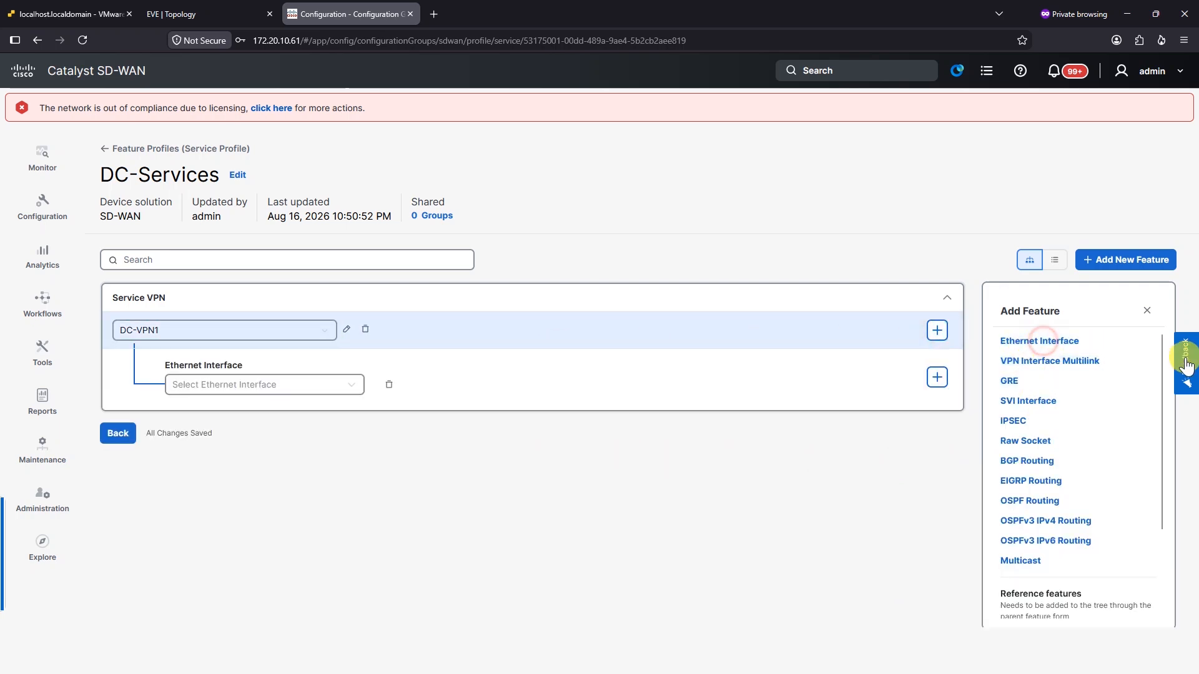
{"action": "left_click", "coordinate": [325, 385]}
{"action": "left_click", "coordinate": [237, 412]}
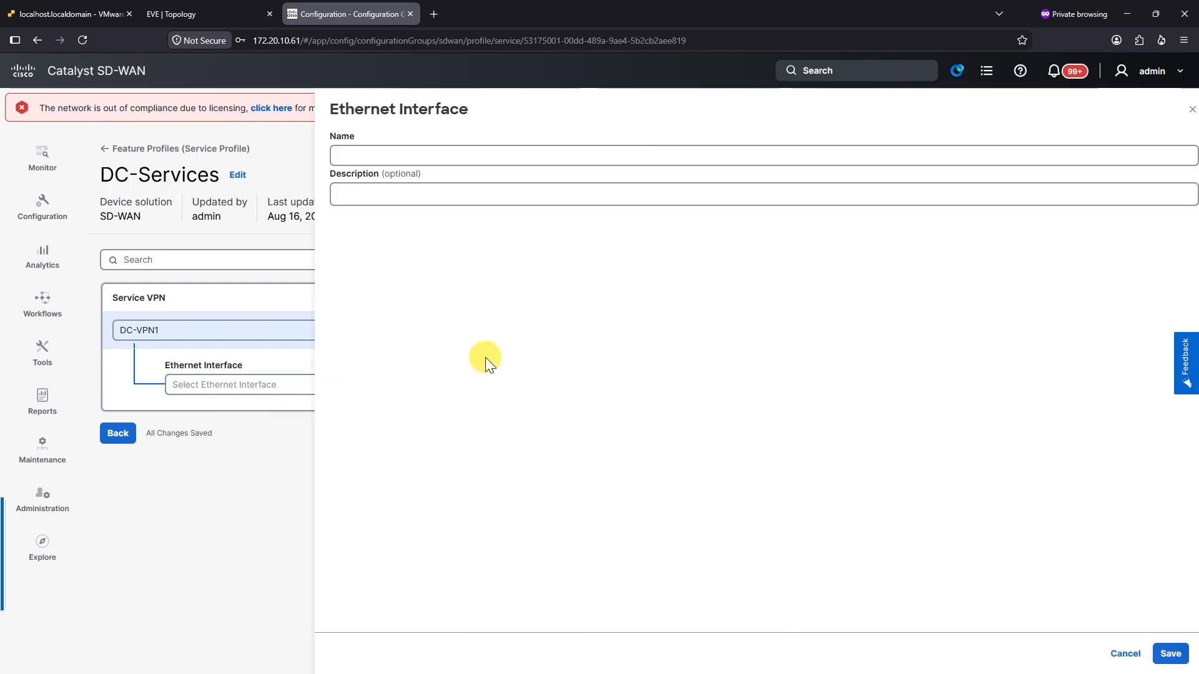
{"action": "left_click", "coordinate": [424, 160]}
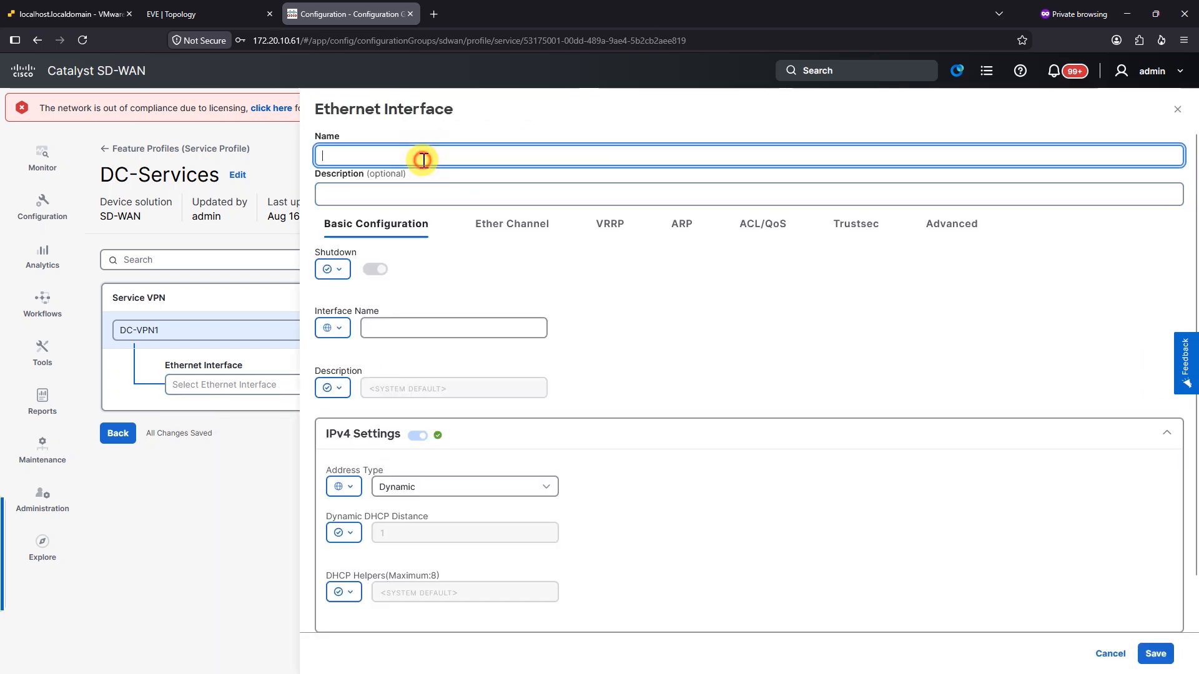
{"action": "type", "text": "DC-VPN1-Interface"}
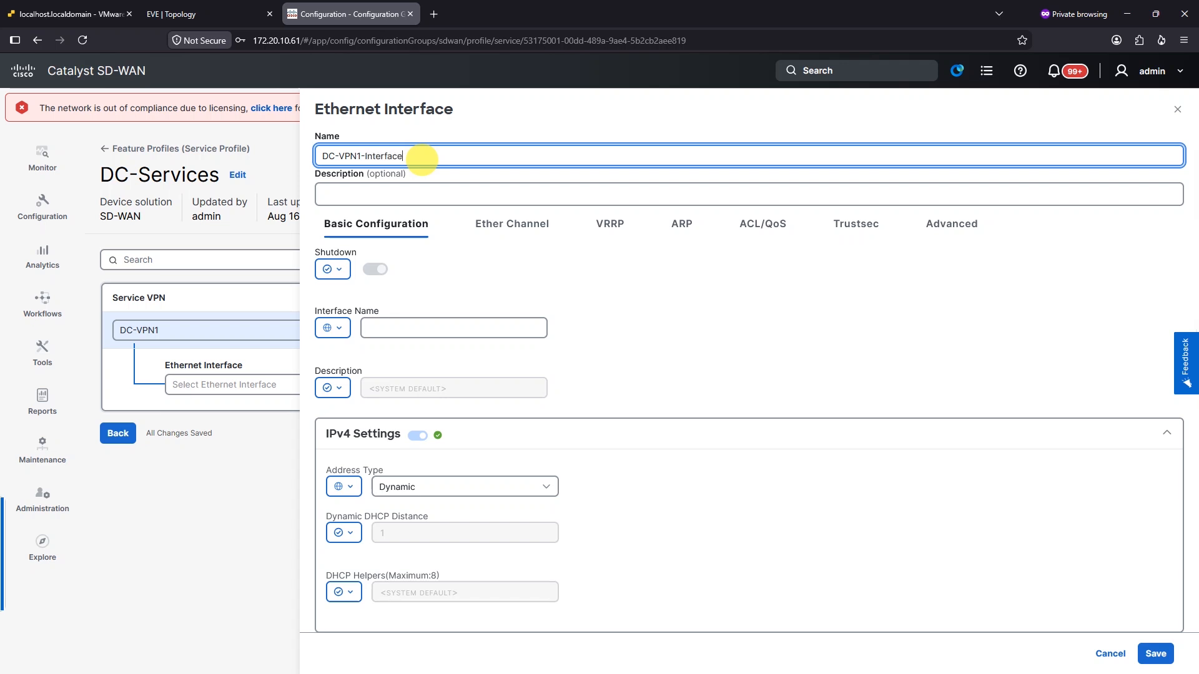
Turn Shutdown on as a global value and set the interface name GigabitEthernet2
{"action": "left_click", "coordinate": [341, 270]}
{"action": "left_click", "coordinate": [343, 299]}
{"action": "left_click", "coordinate": [376, 269]}
{"action": "left_click", "coordinate": [450, 327]}
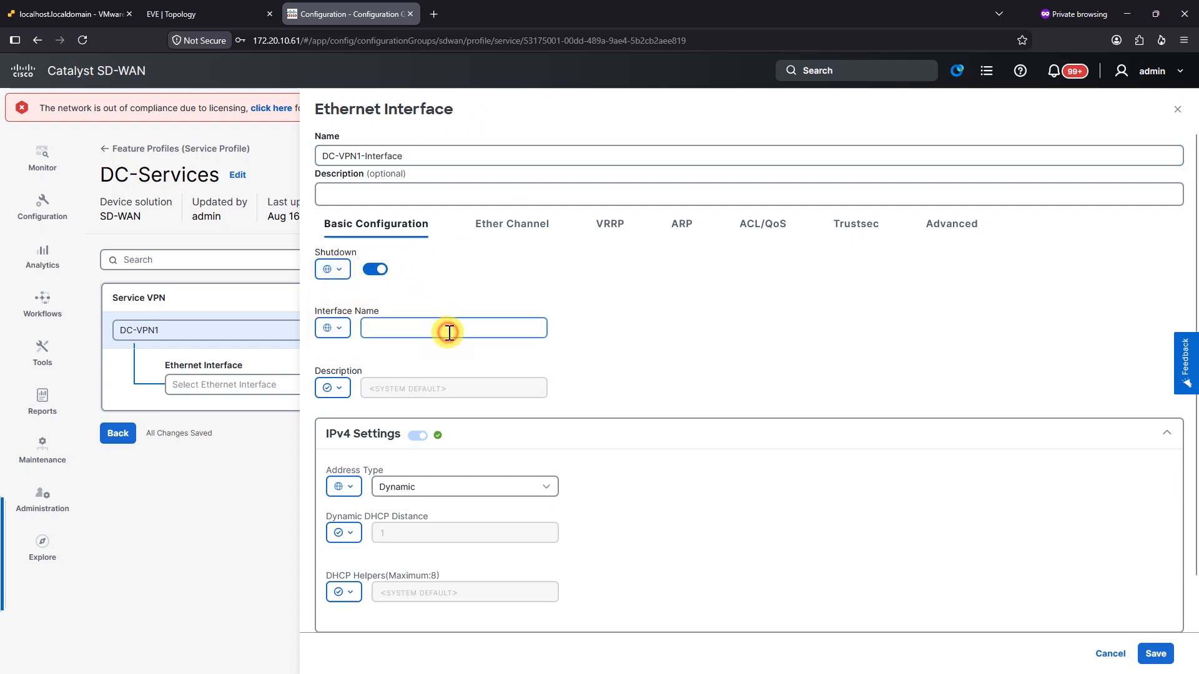
{"action": "left_click", "coordinate": [178, 14]}
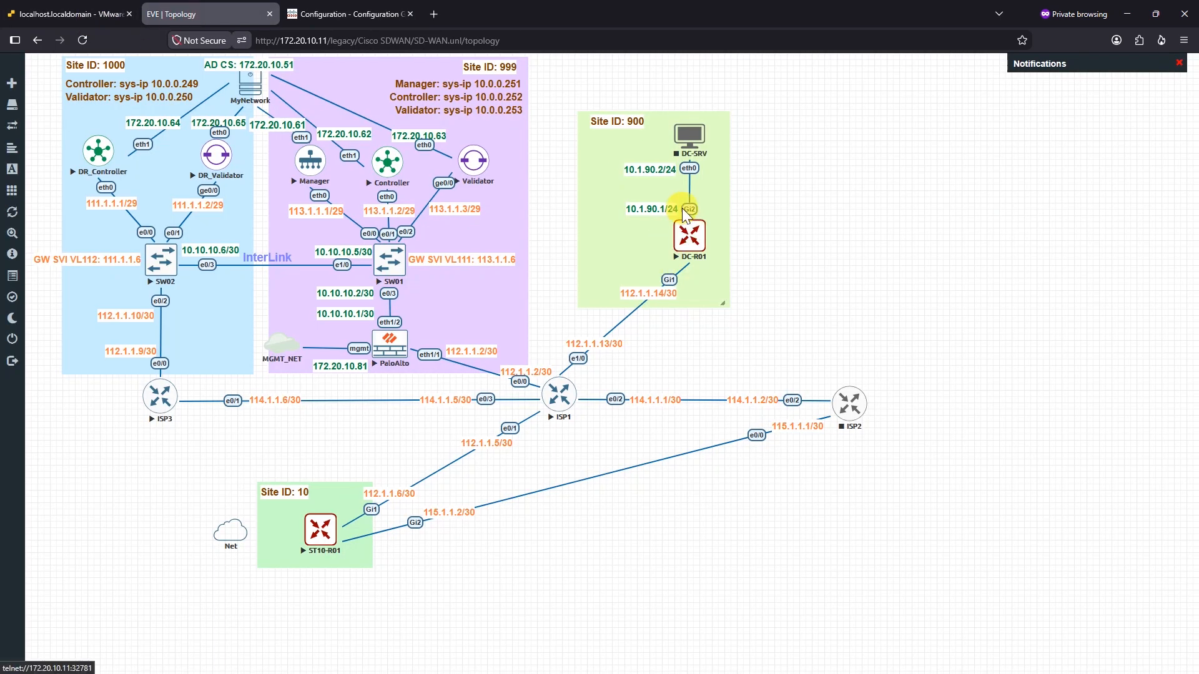
{"action": "left_click", "coordinate": [343, 14]}
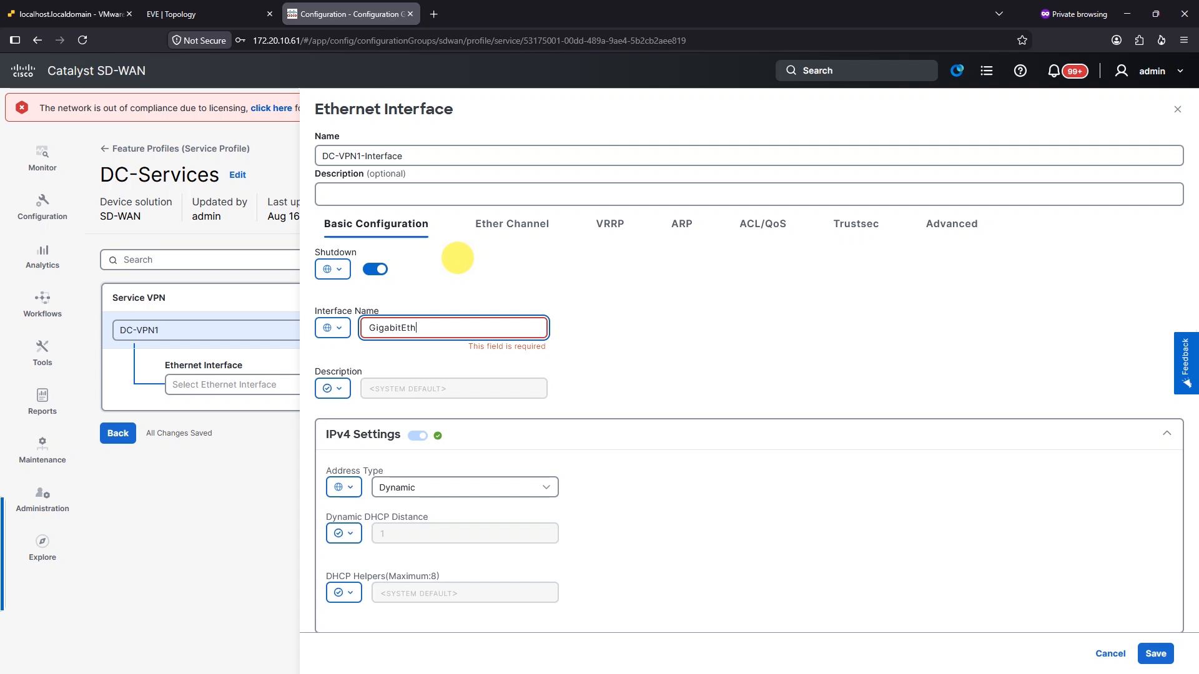
{"action": "type", "text": "2"}
{"action": "left_click", "coordinate": [705, 275]}
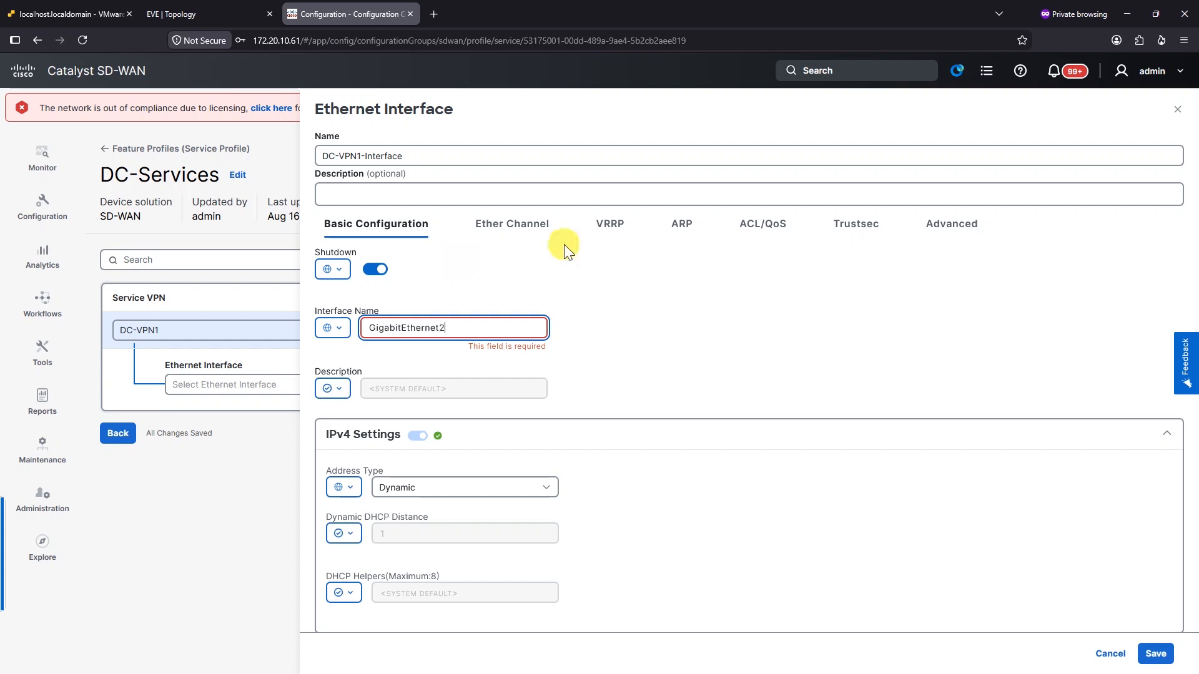
Set a global interface description of VPN 1
{"action": "left_click", "coordinate": [341, 394]}
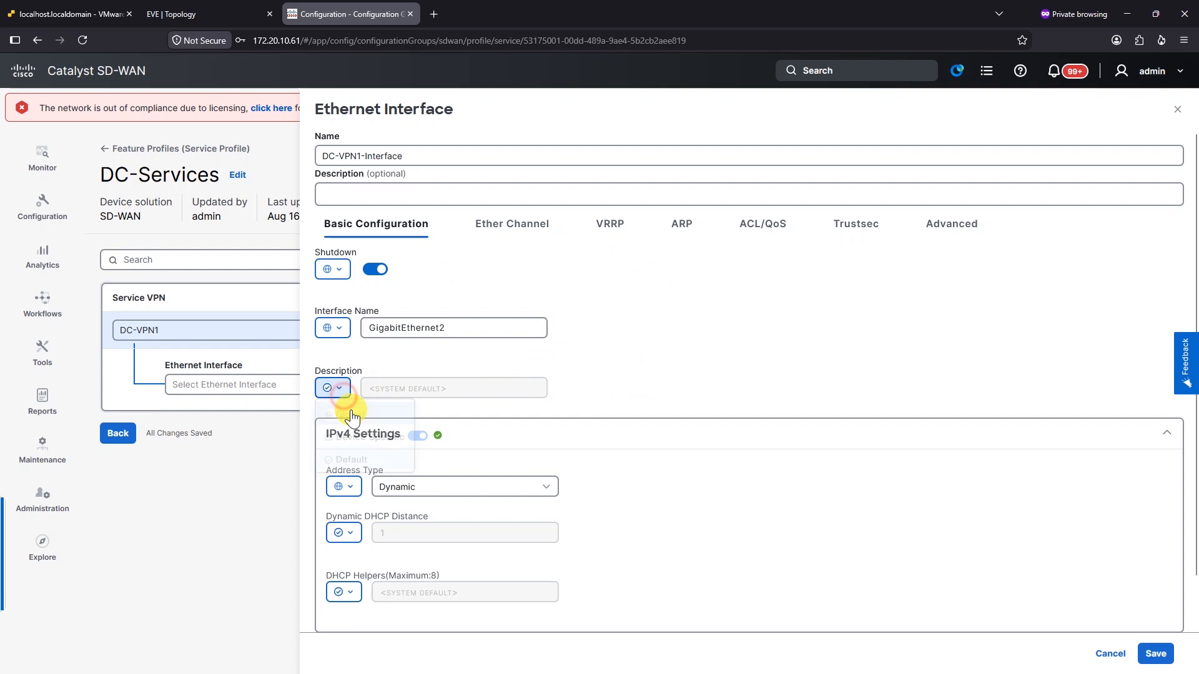
{"action": "left_click", "coordinate": [344, 413]}
{"action": "left_click", "coordinate": [401, 393]}
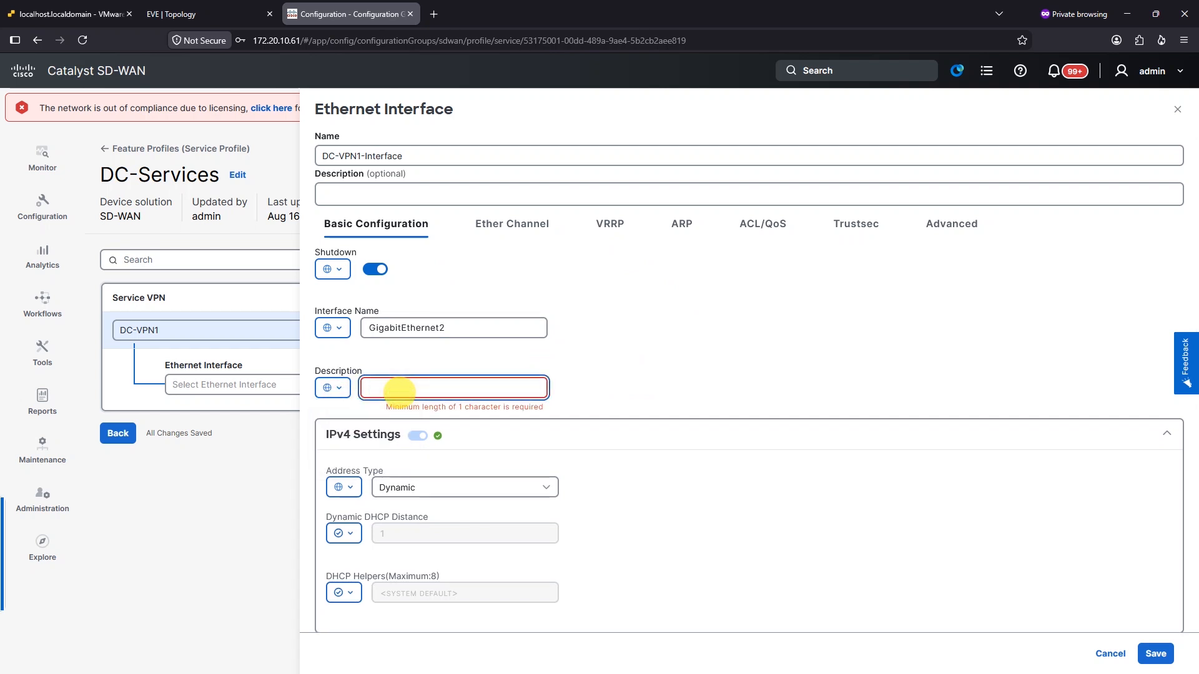
{"action": "left_click", "coordinate": [610, 401]}
{"action": "scroll", "coordinate": [505, 415], "scroll_direction": "down", "scroll_amount": 1}
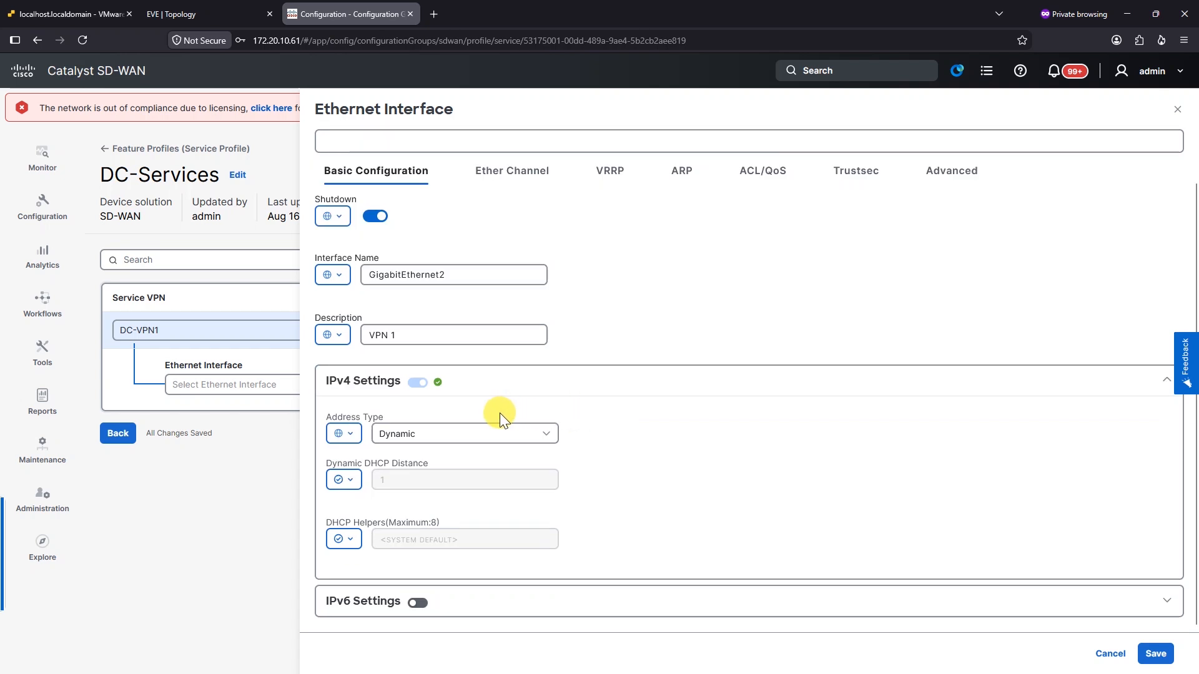
Set the IPv4 address type to Static
{"action": "left_click", "coordinate": [360, 433]}
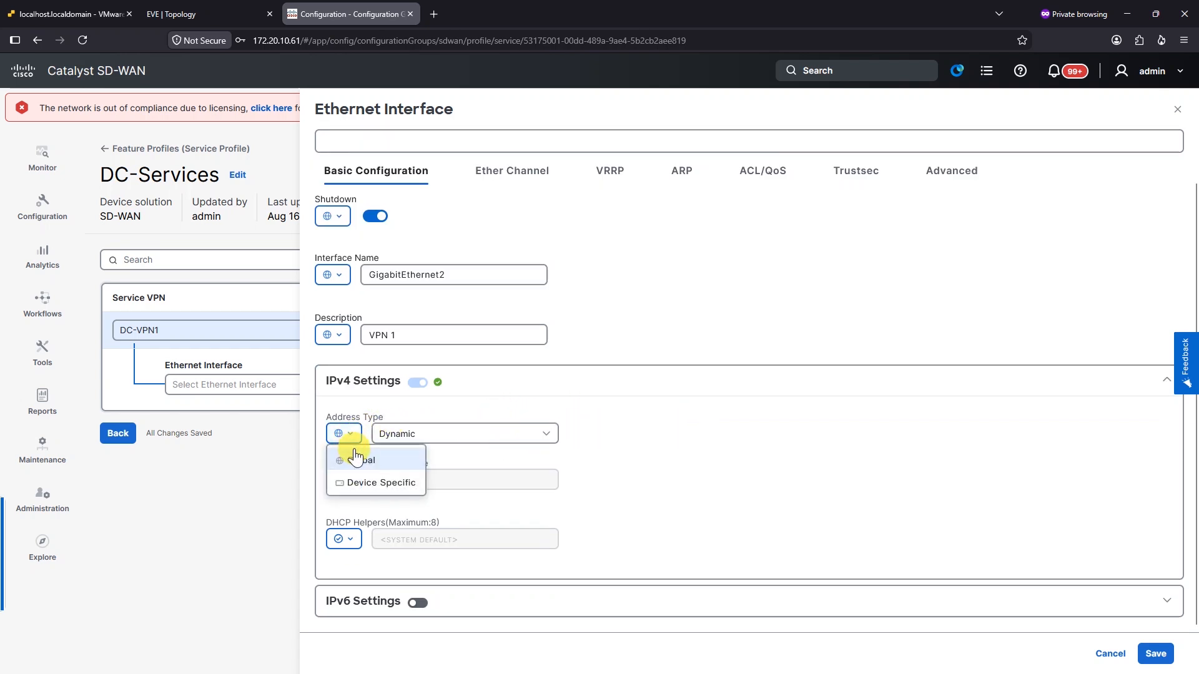
{"action": "left_click", "coordinate": [411, 444]}
{"action": "left_click", "coordinate": [415, 433]}
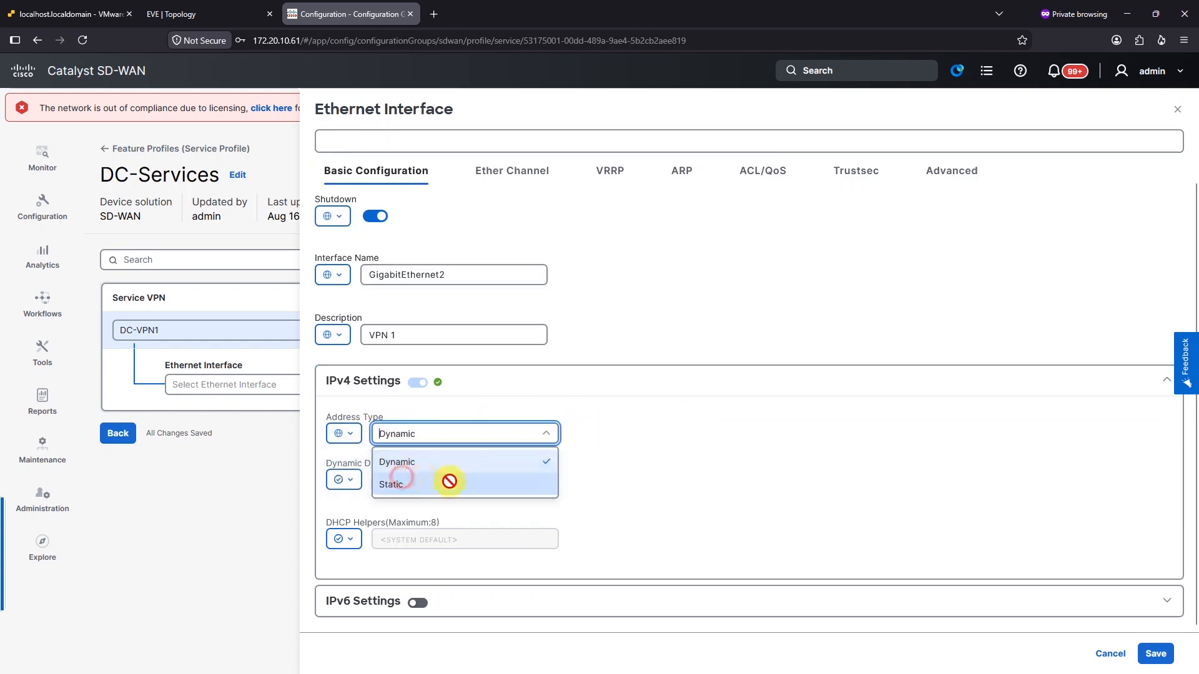
{"action": "left_click", "coordinate": [416, 479]}
{"action": "scroll", "coordinate": [633, 476], "scroll_direction": "down", "scroll_amount": 1}
Make IP and mask device-specific, trimming eth_0828 to vpn1_ipv4_static_primary variable names
{"action": "left_click", "coordinate": [342, 416]}
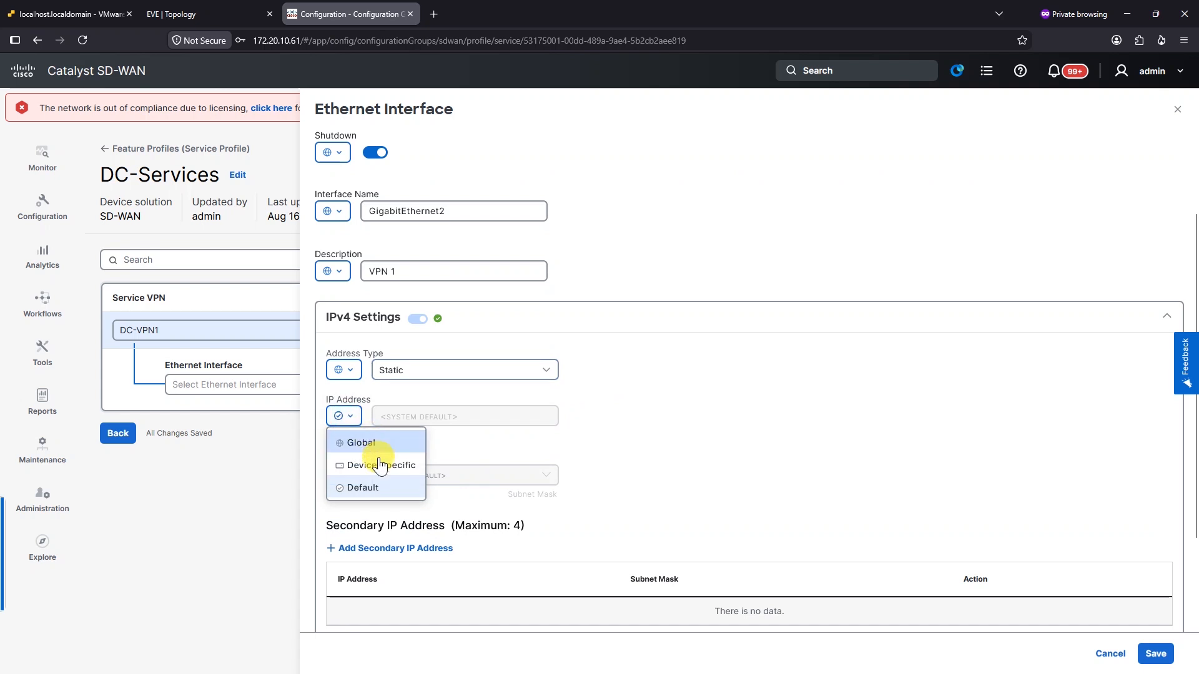
{"action": "left_click", "coordinate": [379, 467]}
{"action": "left_click", "coordinate": [397, 416]}
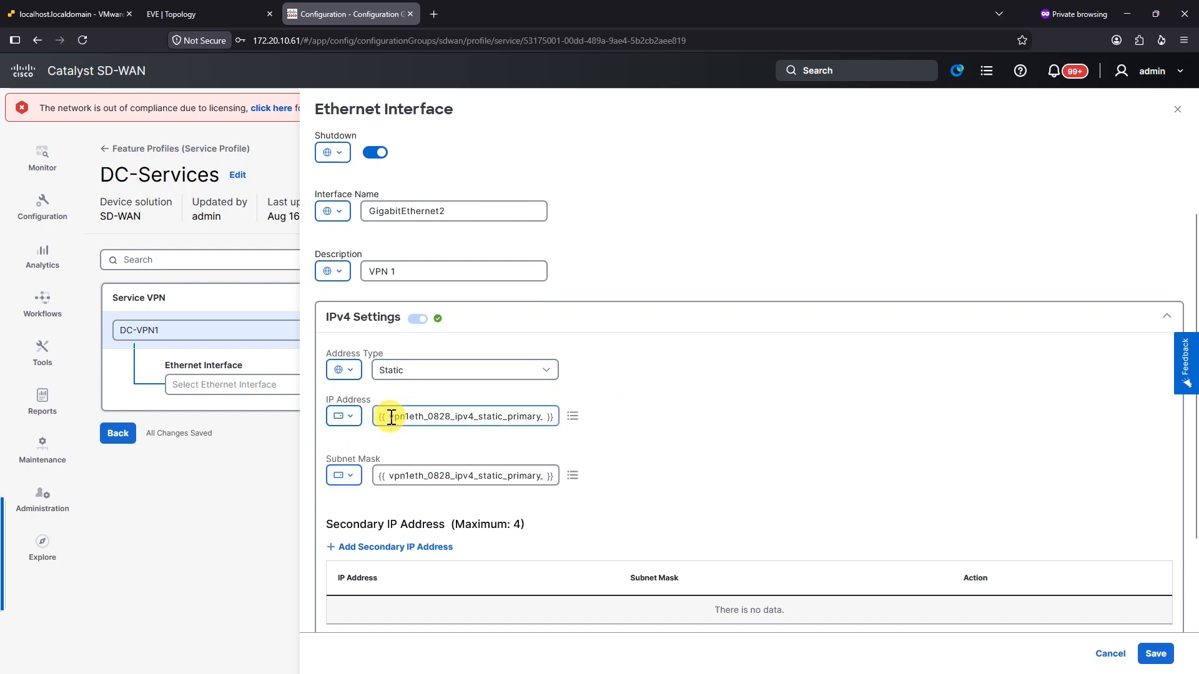
{"action": "left_click_drag", "start_coordinate": [454, 418], "coordinate": [409, 417]}
{"action": "key", "text": "BackSpace"}
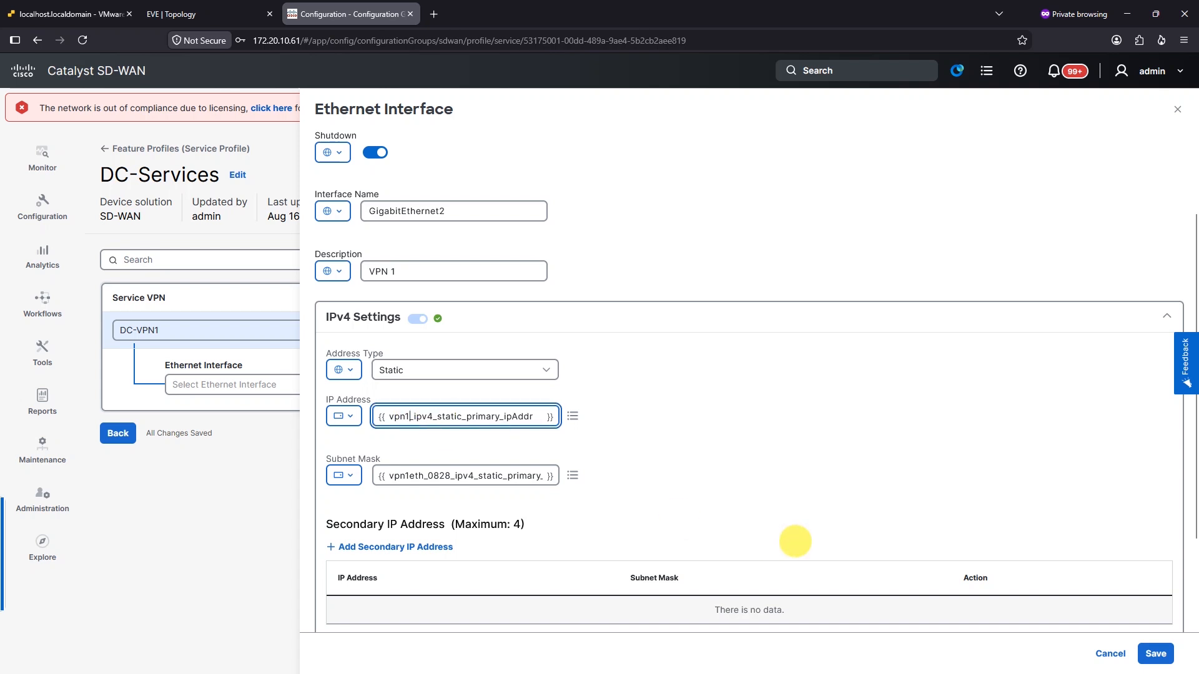
{"action": "left_click_drag", "start_coordinate": [425, 476], "coordinate": [452, 477]}
{"action": "key", "text": "BackSpace"}
{"action": "left_click", "coordinate": [653, 465]}
{"action": "scroll", "coordinate": [695, 396], "scroll_direction": "down", "scroll_amount": 2}
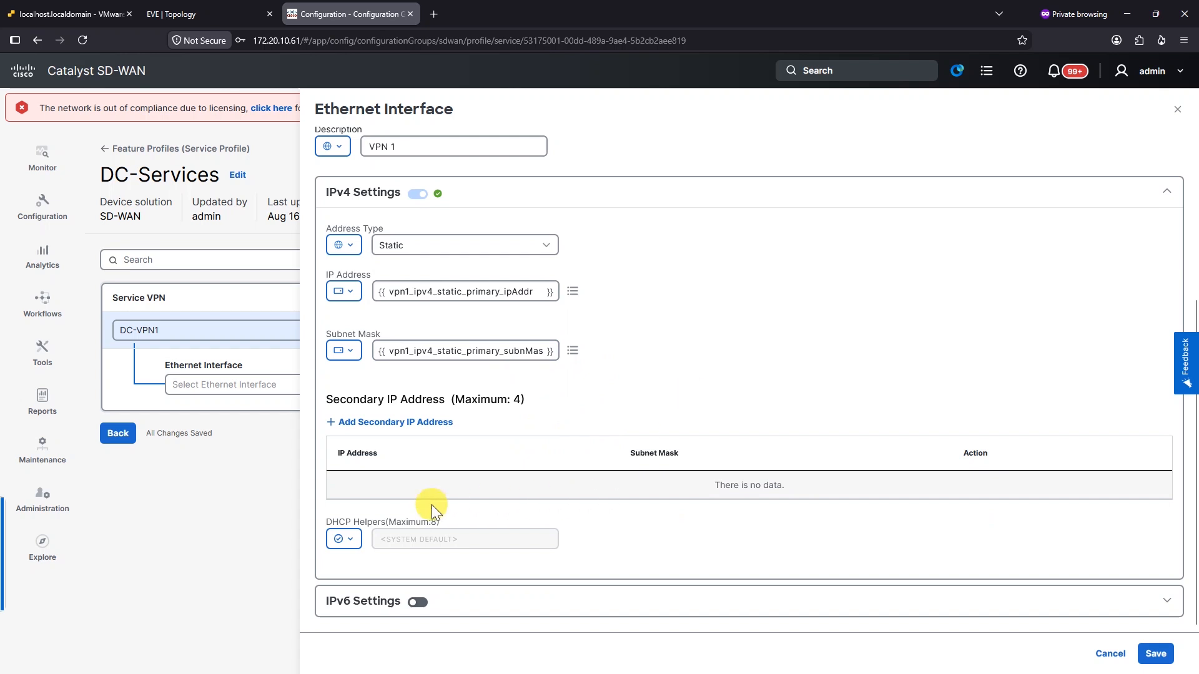
{"action": "scroll", "coordinate": [717, 300], "scroll_direction": "up", "scroll_amount": 4}
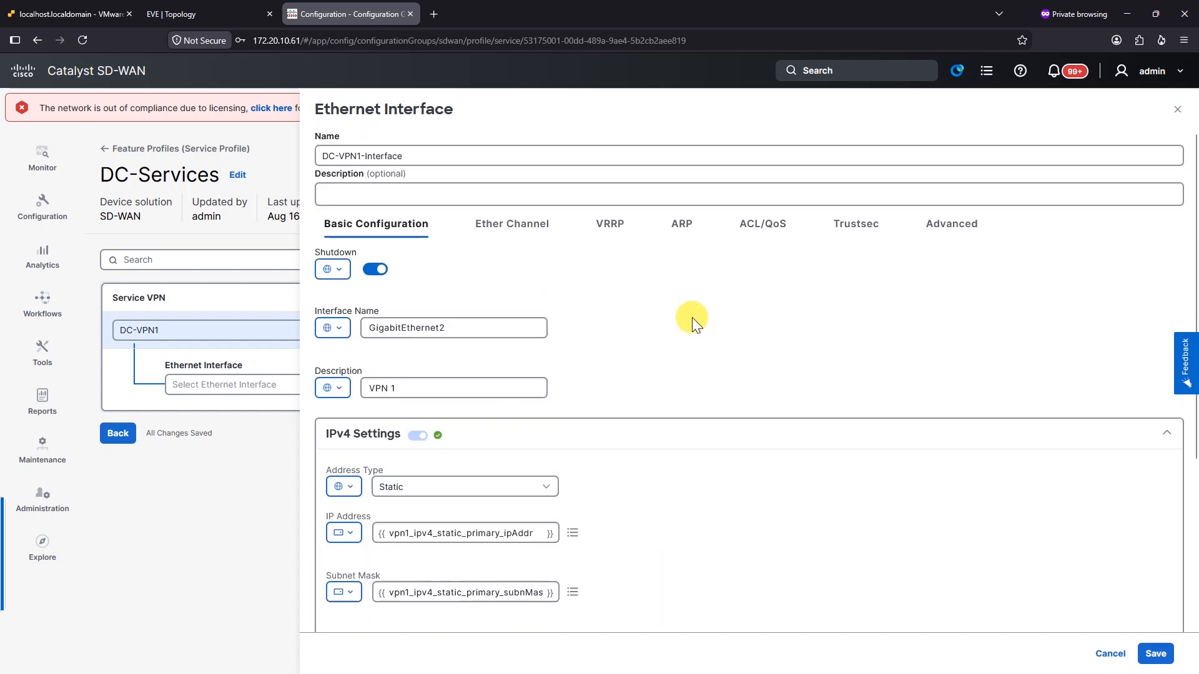
Leave VRRP, ARP, ACL/QoS, TrustSec and Advanced at defaults and save DC-VPN1-Interface
{"action": "left_click", "coordinate": [528, 233]}
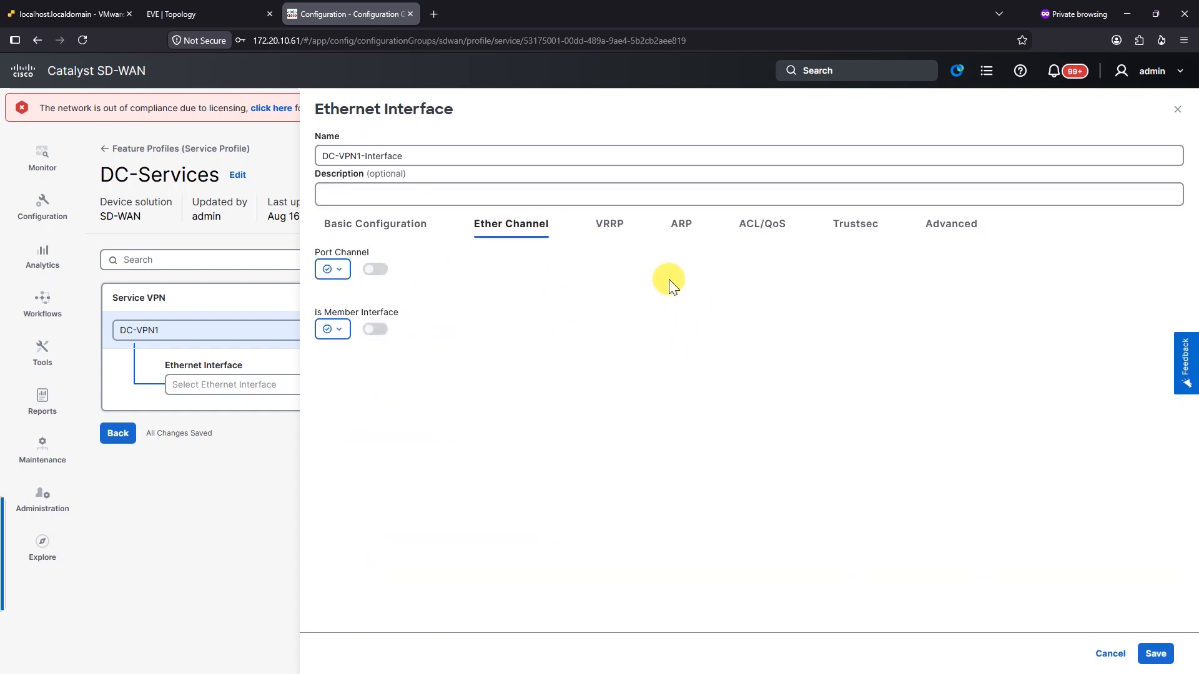
{"action": "left_click", "coordinate": [624, 233]}
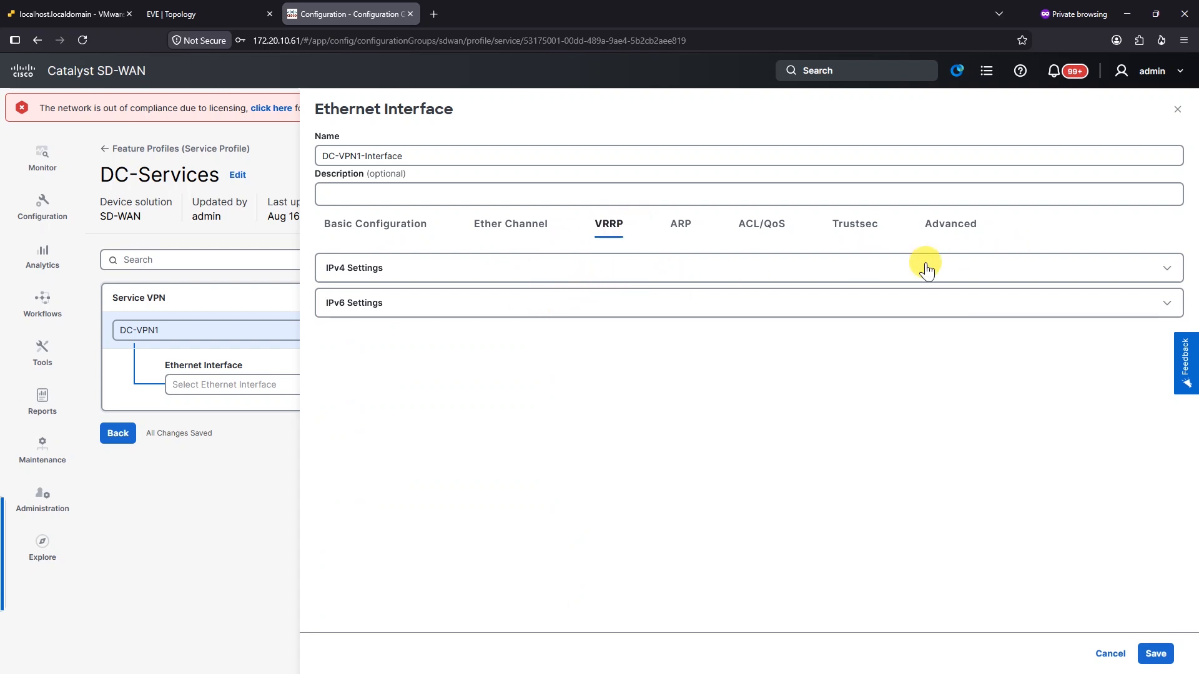
{"action": "left_click", "coordinate": [882, 279]}
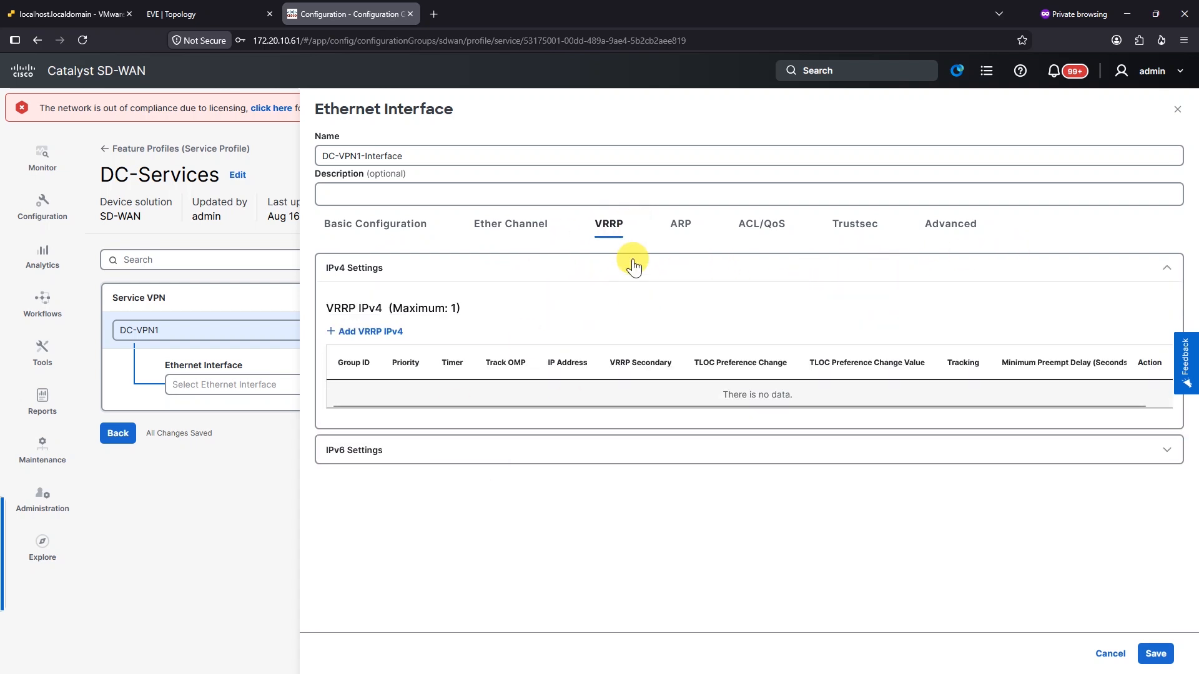
{"action": "left_click", "coordinate": [681, 230]}
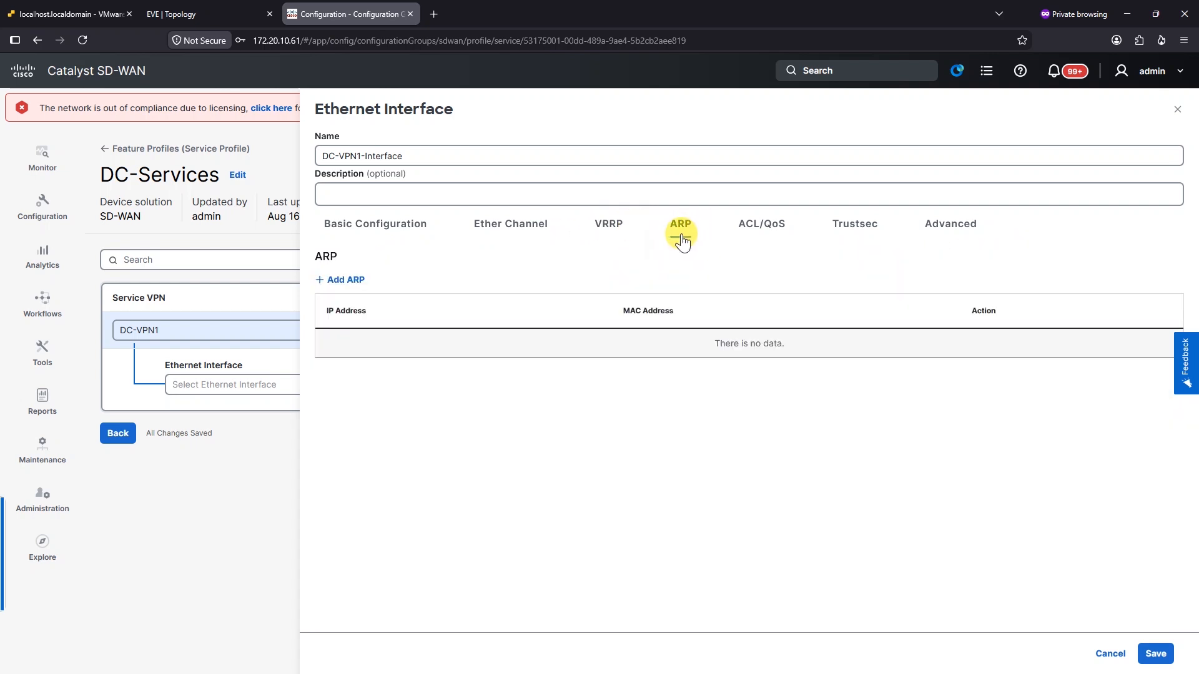
{"action": "left_click", "coordinate": [752, 233]}
{"action": "left_click", "coordinate": [872, 237]}
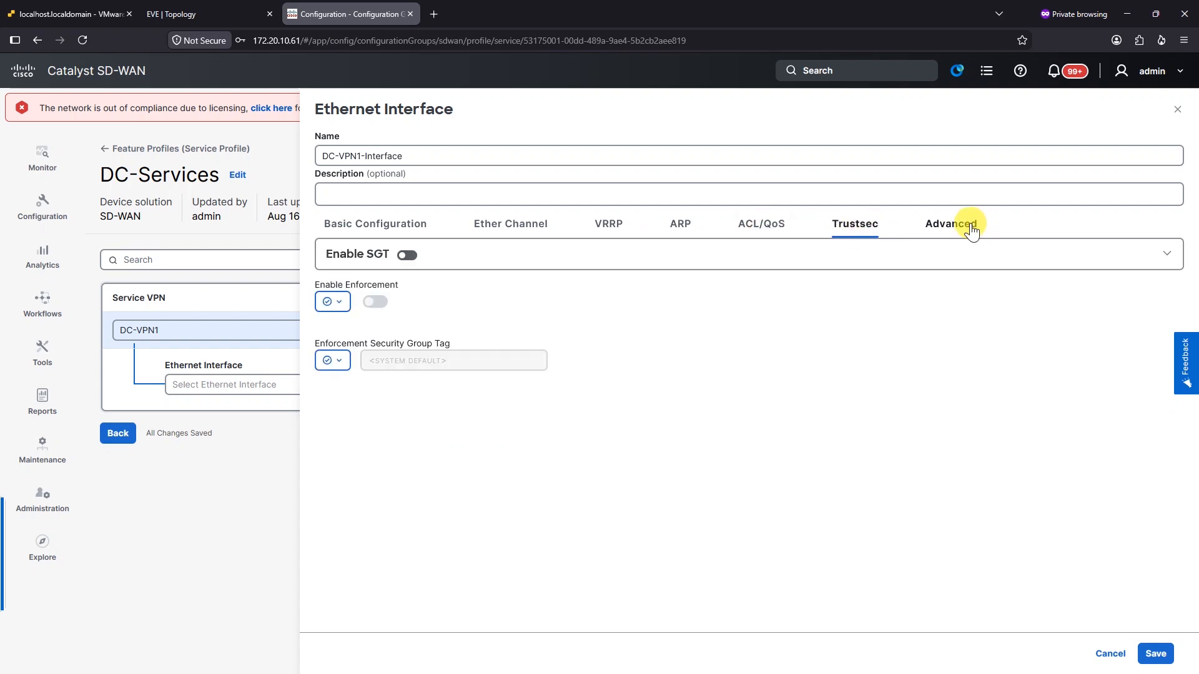
{"action": "left_click", "coordinate": [958, 227]}
{"action": "scroll", "coordinate": [362, 324], "scroll_direction": "down", "scroll_amount": 5}
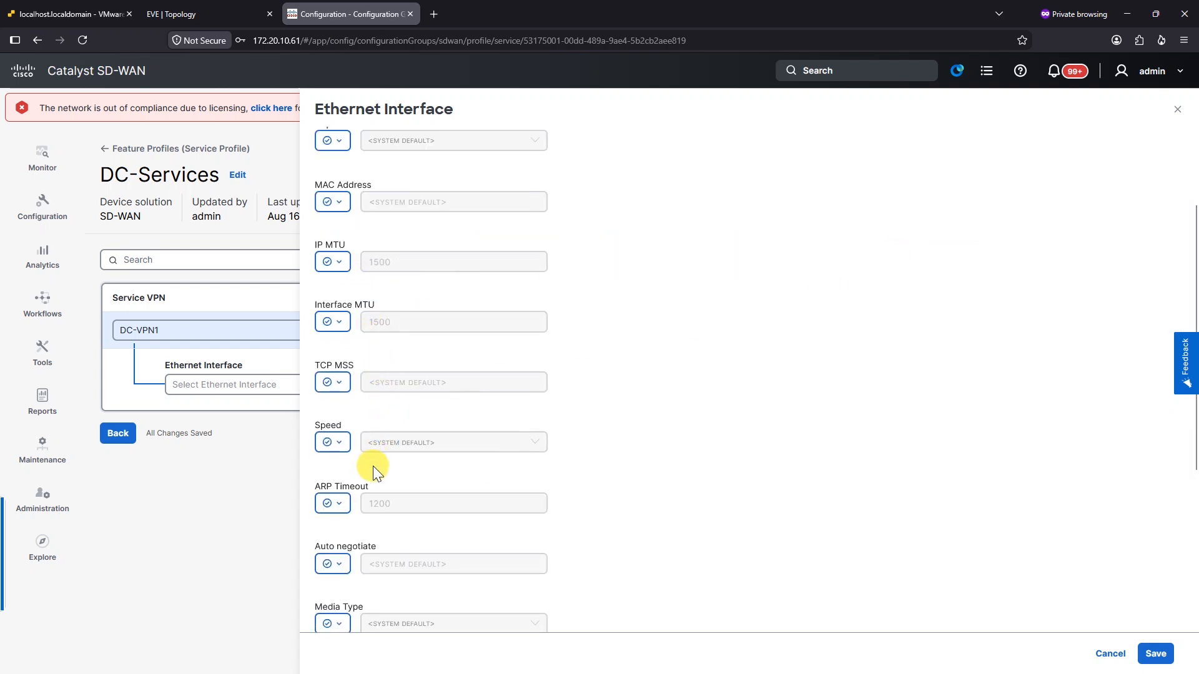
{"action": "scroll", "coordinate": [348, 574], "scroll_direction": "up", "scroll_amount": 3}
{"action": "scroll", "coordinate": [365, 507], "scroll_direction": "up", "scroll_amount": 2}
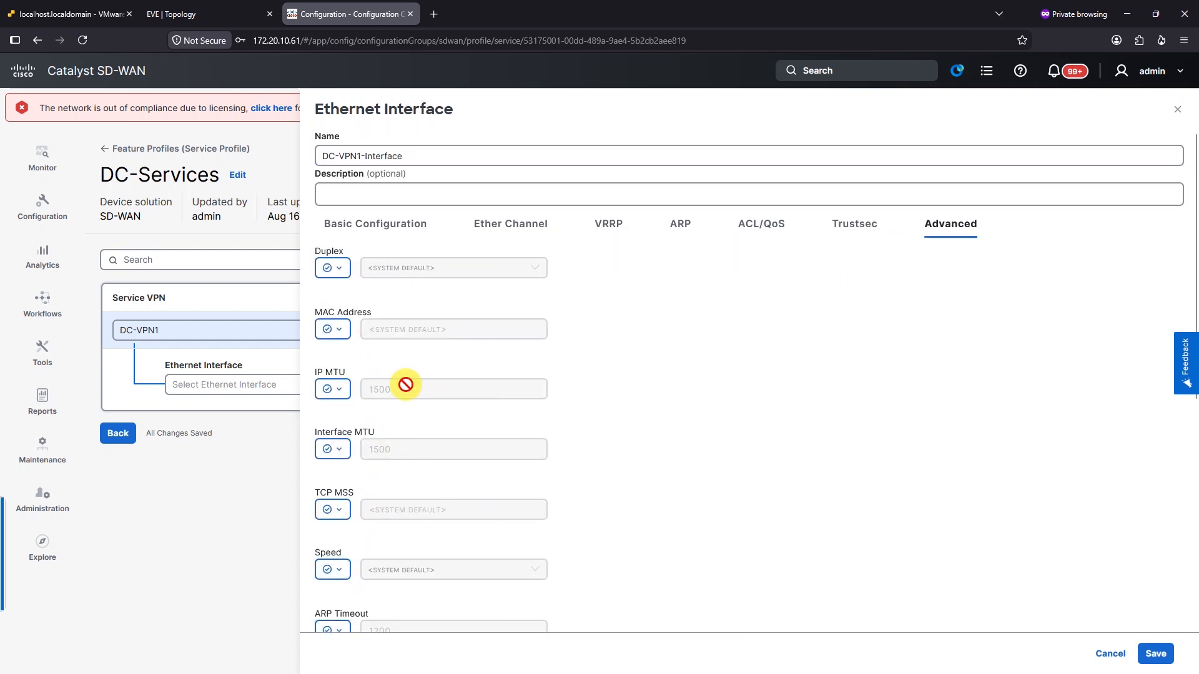
{"action": "scroll", "coordinate": [350, 350], "scroll_direction": "down", "scroll_amount": 6}
{"action": "scroll", "coordinate": [375, 562], "scroll_direction": "up", "scroll_amount": 3}
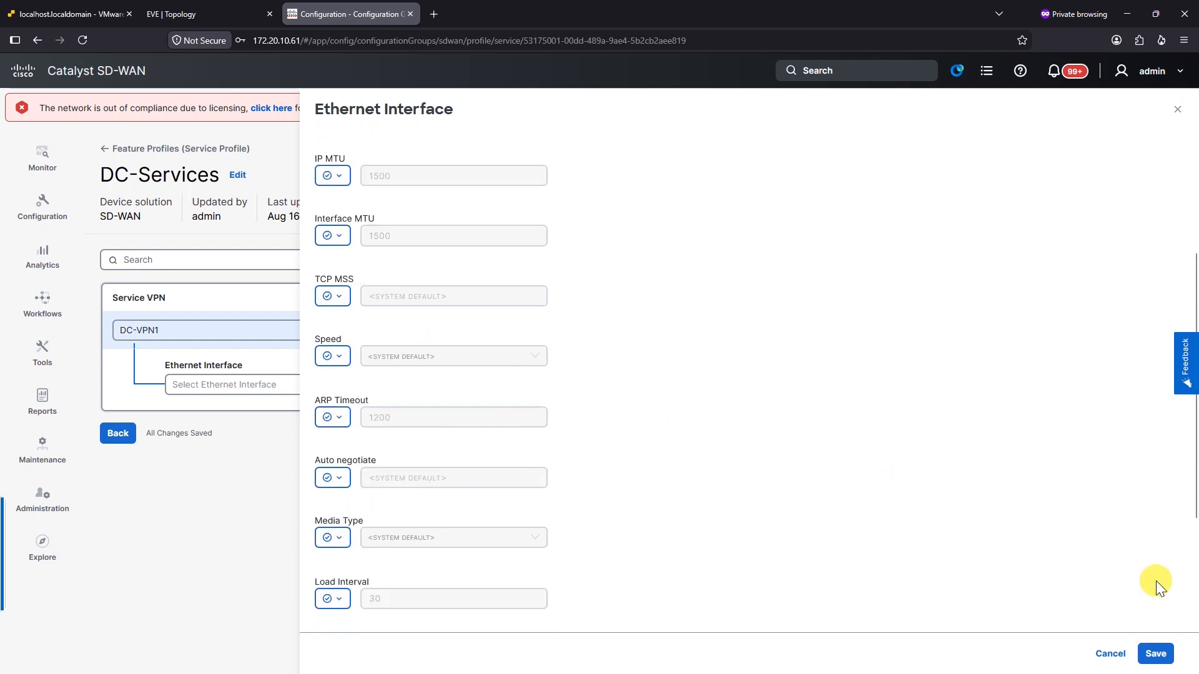
{"action": "left_click", "coordinate": [1160, 653]}
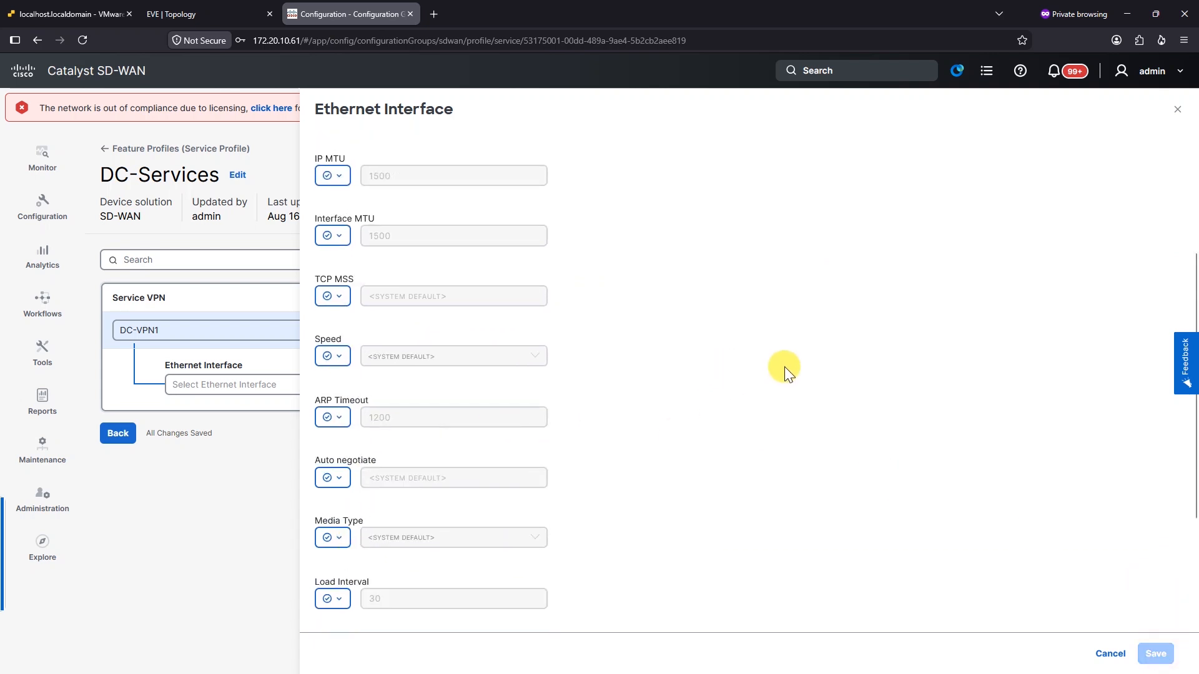
Return to the Configuration Groups list and expand DC-CFGrp's profiles
{"action": "left_click", "coordinate": [117, 433]}
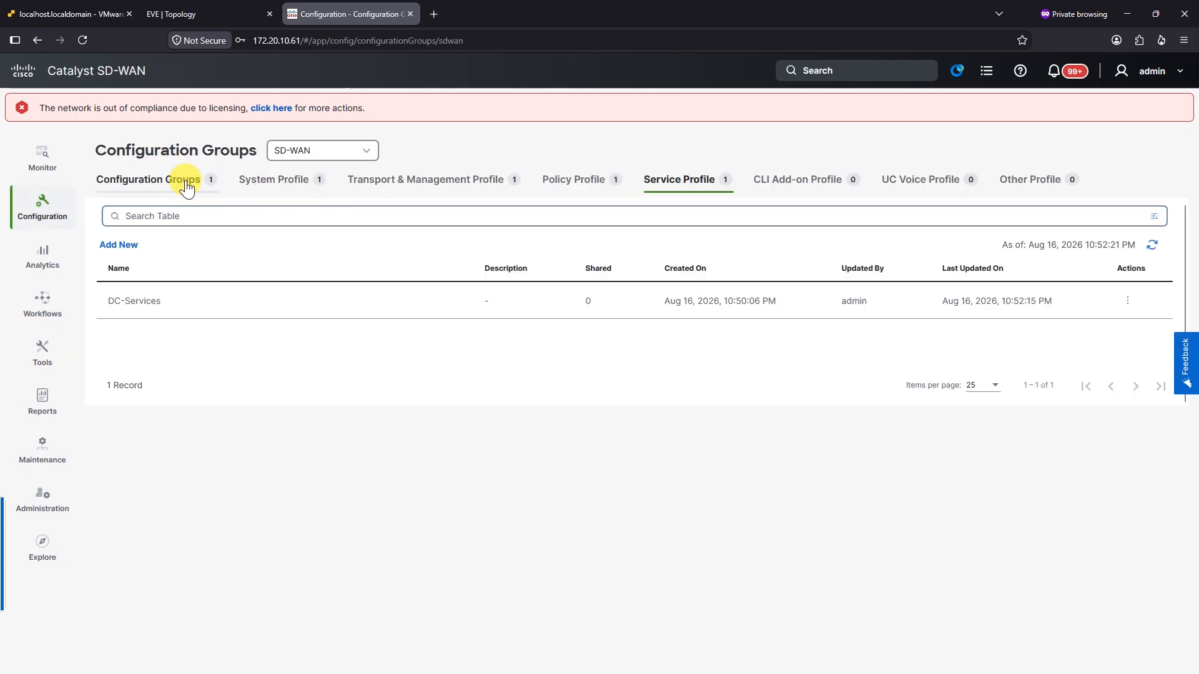
{"action": "left_click", "coordinate": [187, 187]}
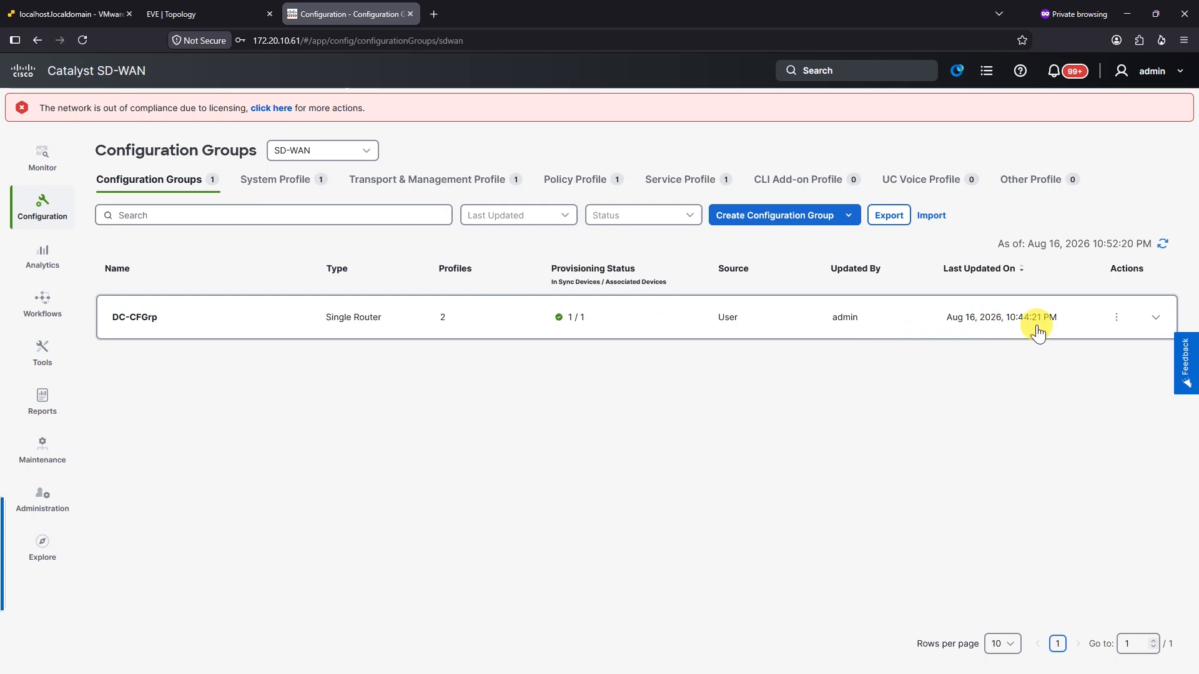
{"action": "left_click", "coordinate": [1144, 320]}
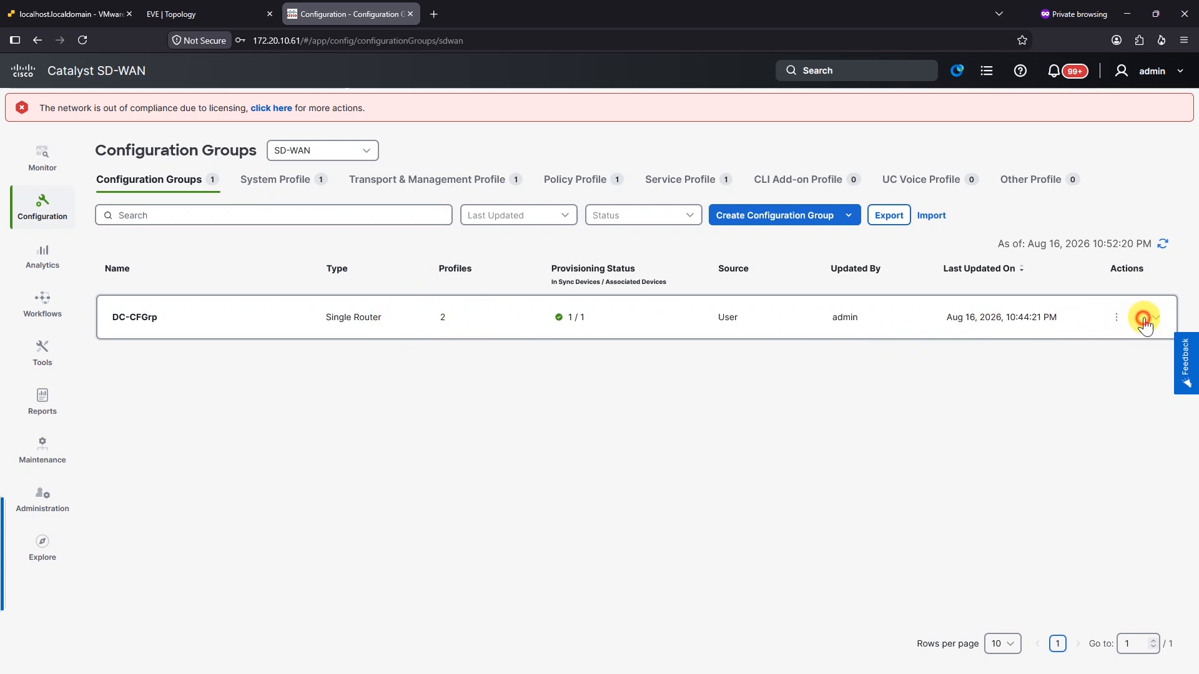
{"action": "left_click", "coordinate": [1115, 317]}
{"action": "left_click", "coordinate": [1119, 268]}
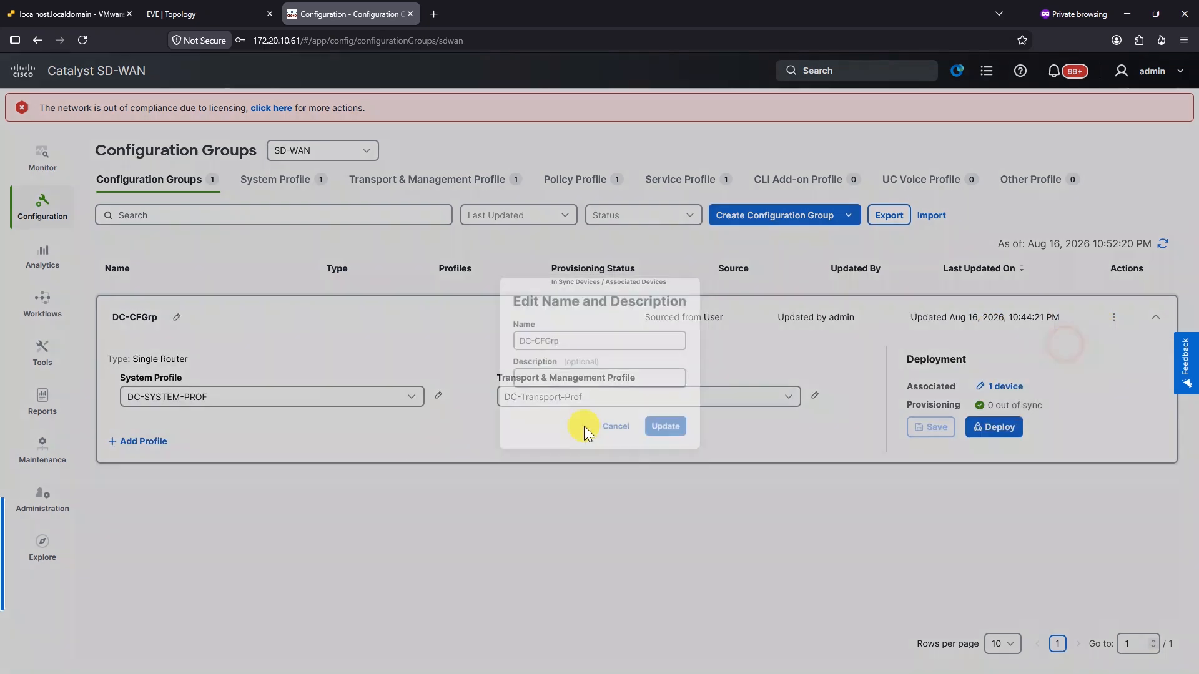
{"action": "left_click", "coordinate": [617, 429]}
Add DC-Services as DC-CFGrp's service profile and save the group
{"action": "left_click", "coordinate": [149, 441]}
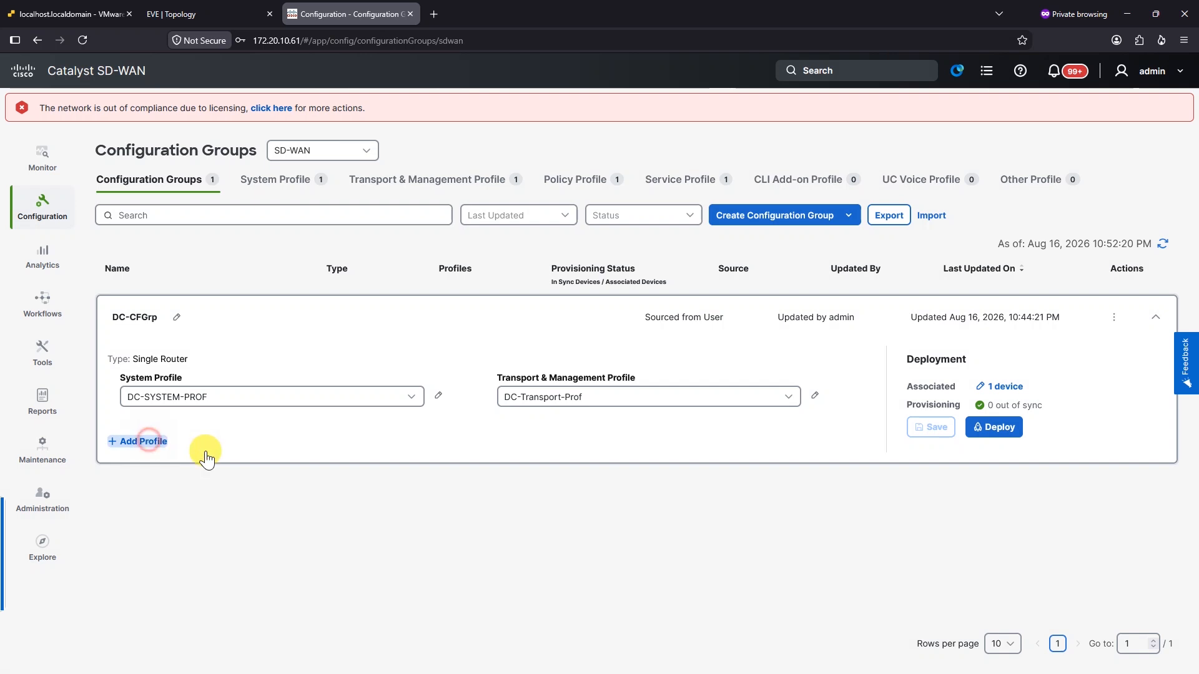
{"action": "left_click", "coordinate": [170, 490]}
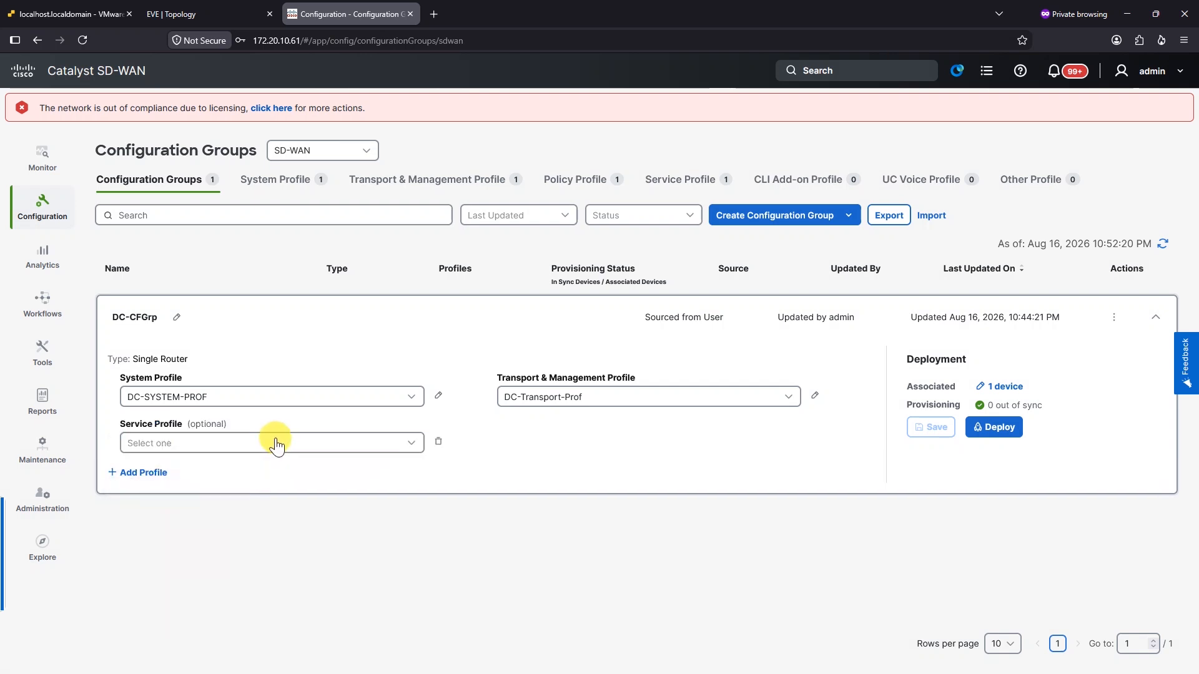
{"action": "left_click", "coordinate": [275, 444]}
{"action": "left_click", "coordinate": [217, 471]}
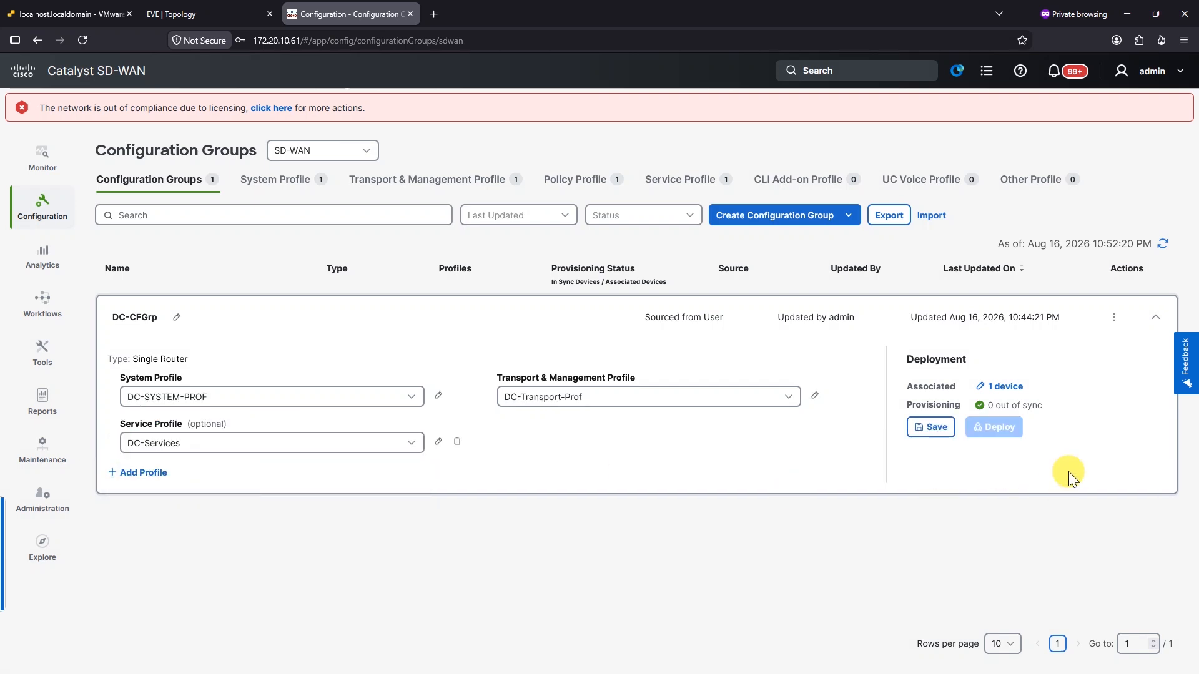
{"action": "left_click", "coordinate": [943, 433]}
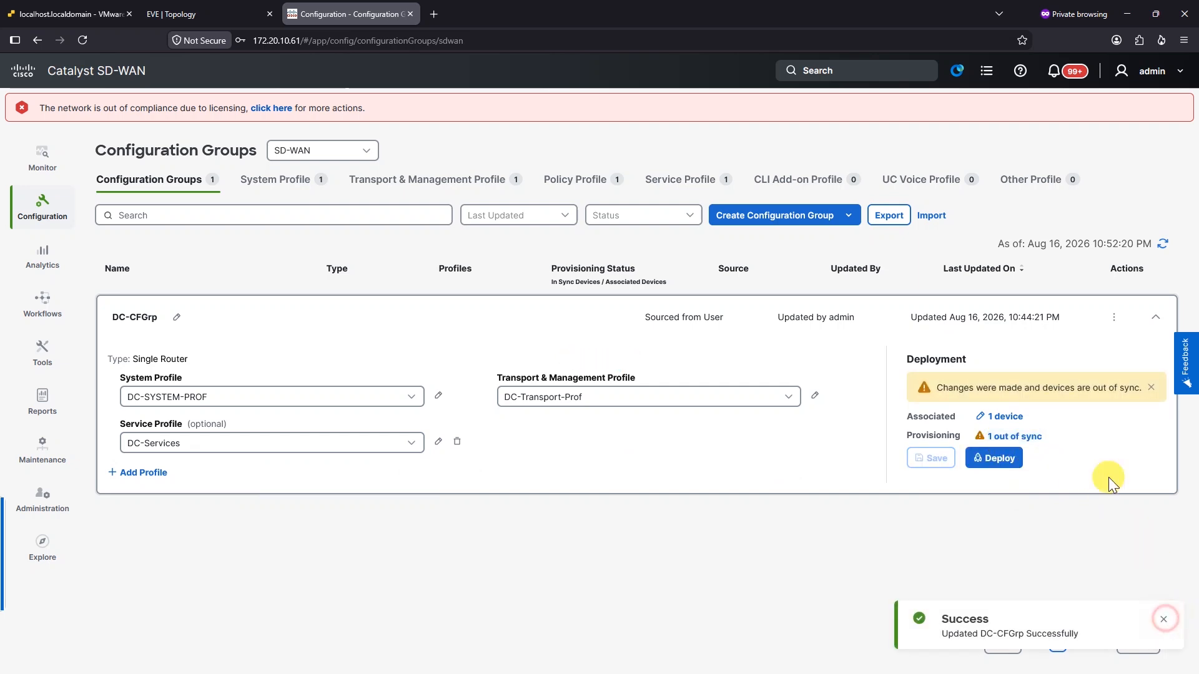
Create a new CLI add-on feature profile named DC-CLI
{"action": "left_click", "coordinate": [805, 185]}
{"action": "left_click", "coordinate": [636, 428]}
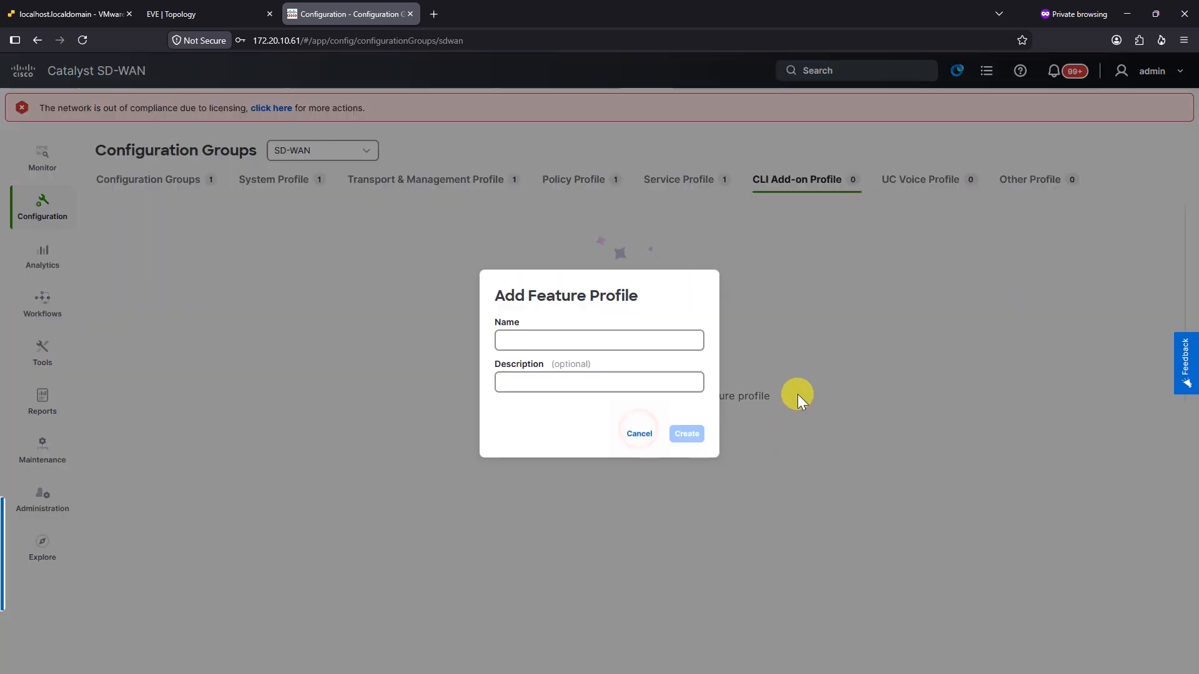
{"action": "left_click", "coordinate": [623, 340]}
{"action": "type", "text": "CLI"}
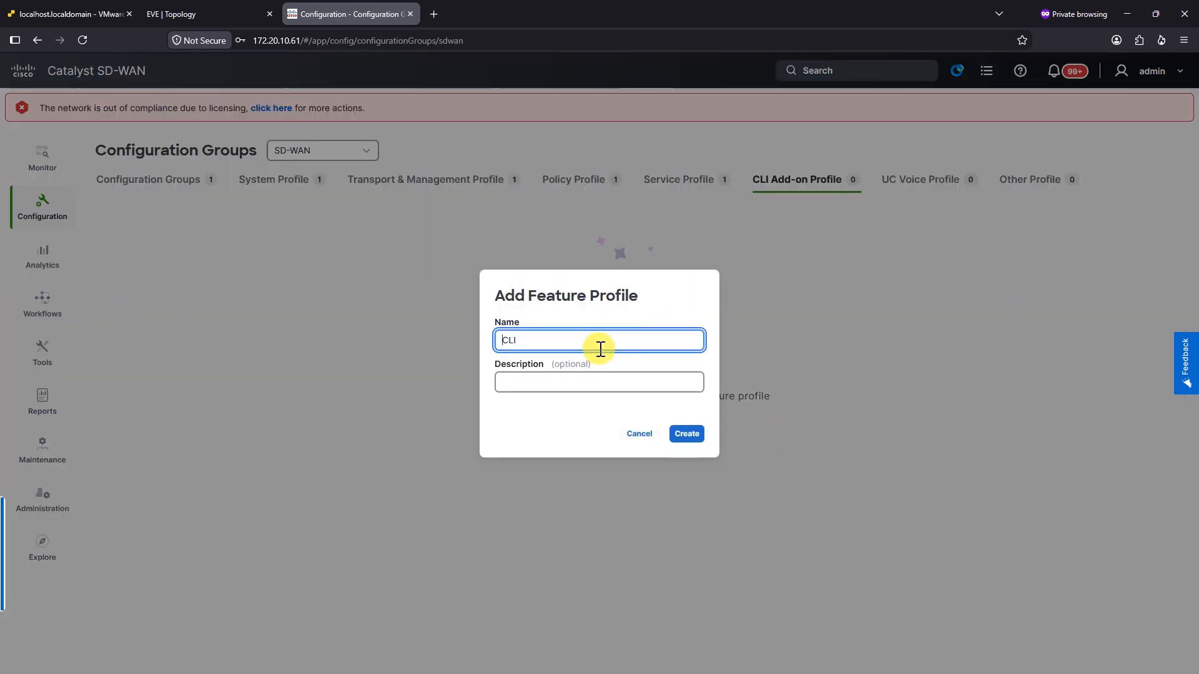
{"action": "type", "text": "DC-"}
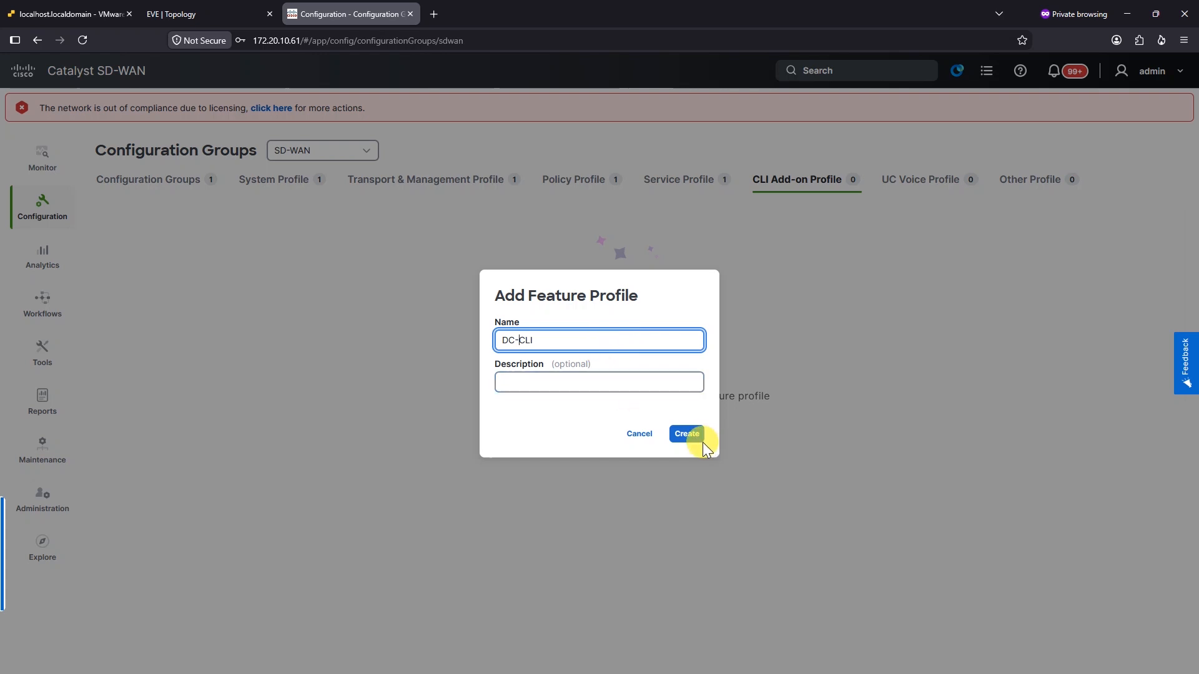
{"action": "left_click", "coordinate": [687, 433]}
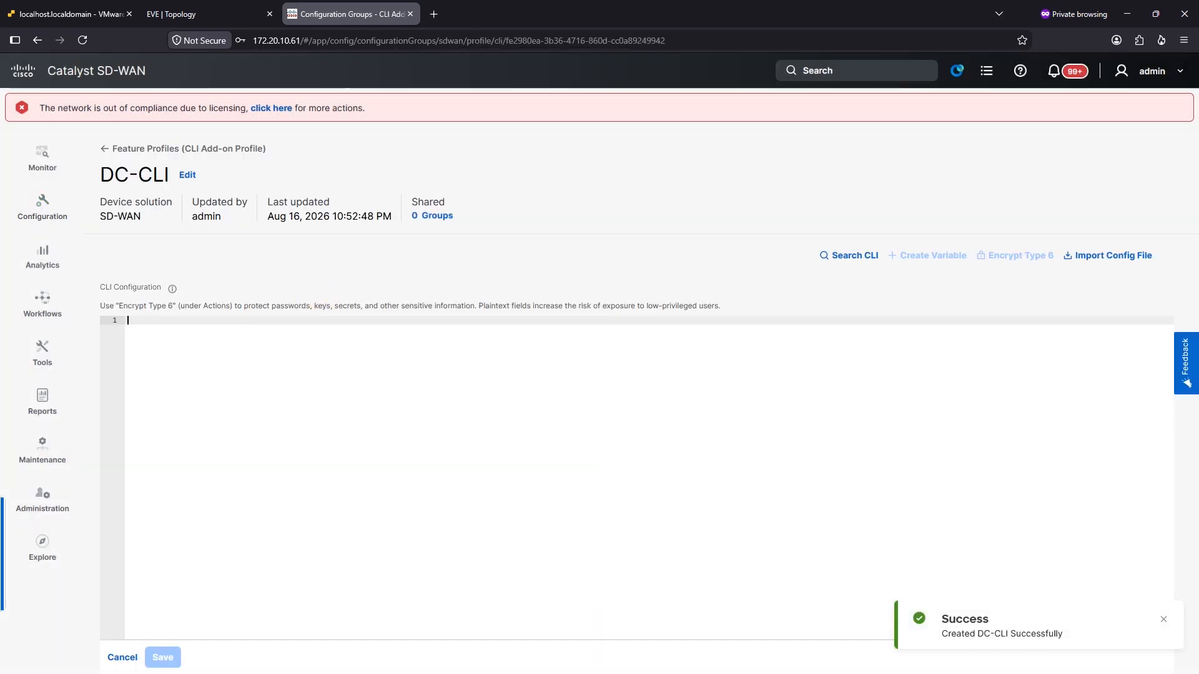
Enter the line 'platform console serial' in the DC-CLI editor and save it
{"action": "left_click", "coordinate": [241, 336]}
{"action": "type", "text": "platform console serial"}
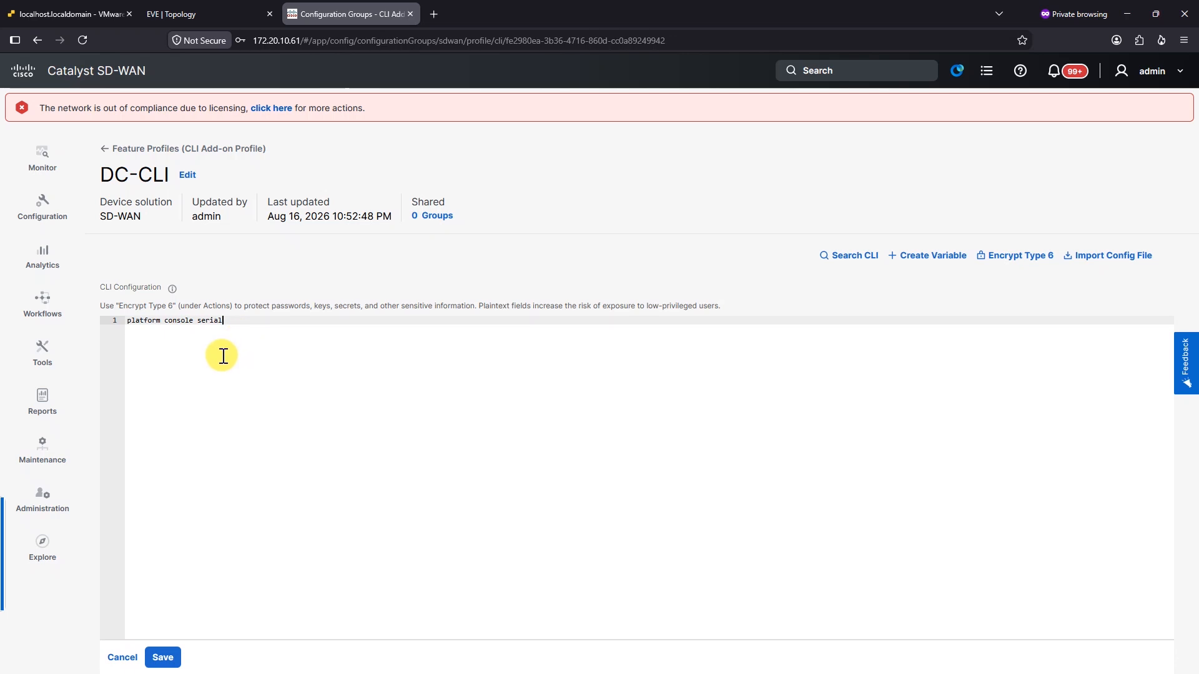
{"action": "left_click", "coordinate": [222, 356]}
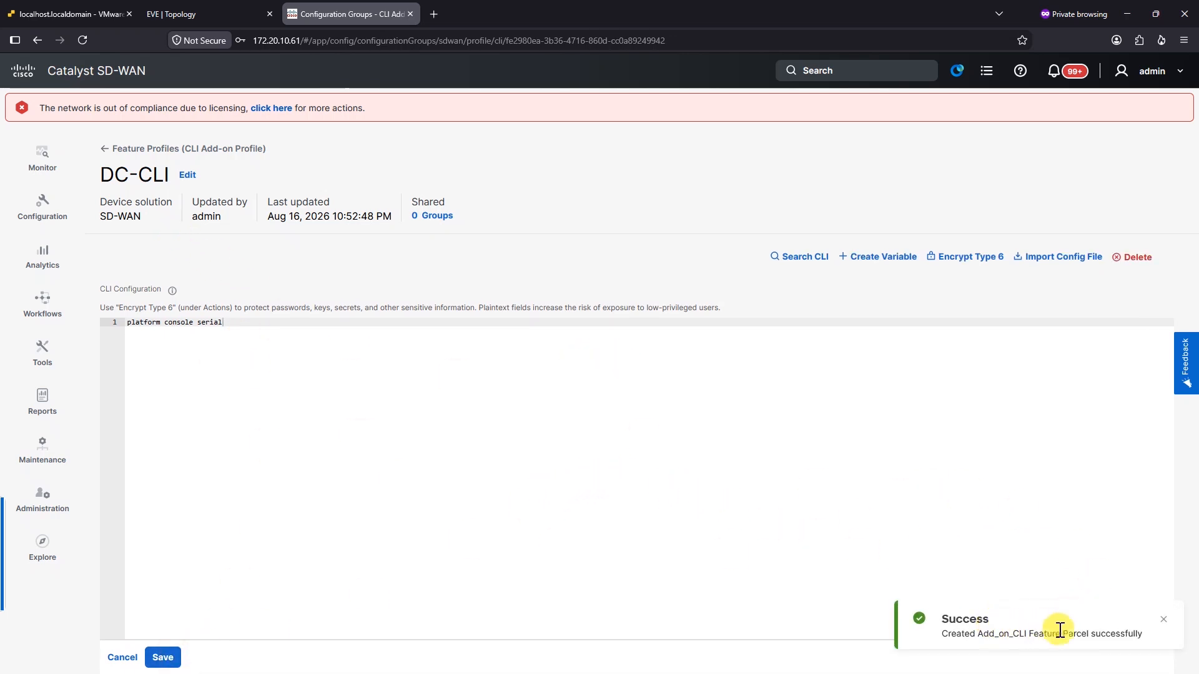
Go back to the Configuration Groups list and expand the DC-CFGrp row
{"action": "left_click", "coordinate": [136, 153]}
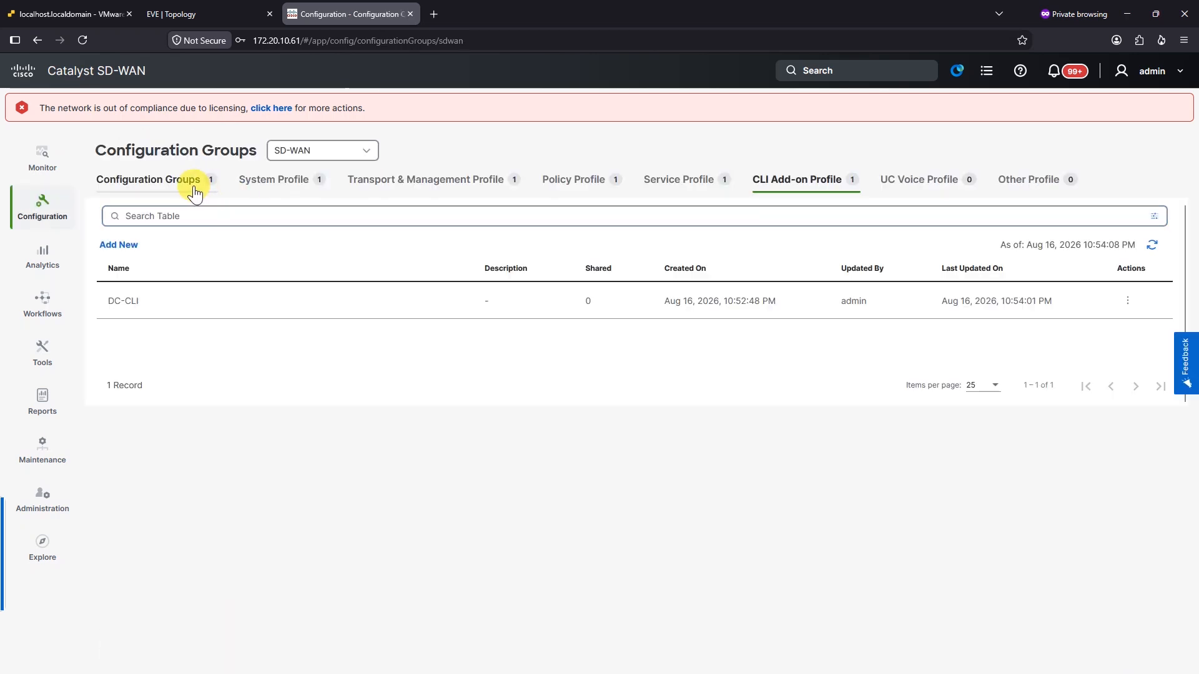
{"action": "left_click", "coordinate": [195, 187]}
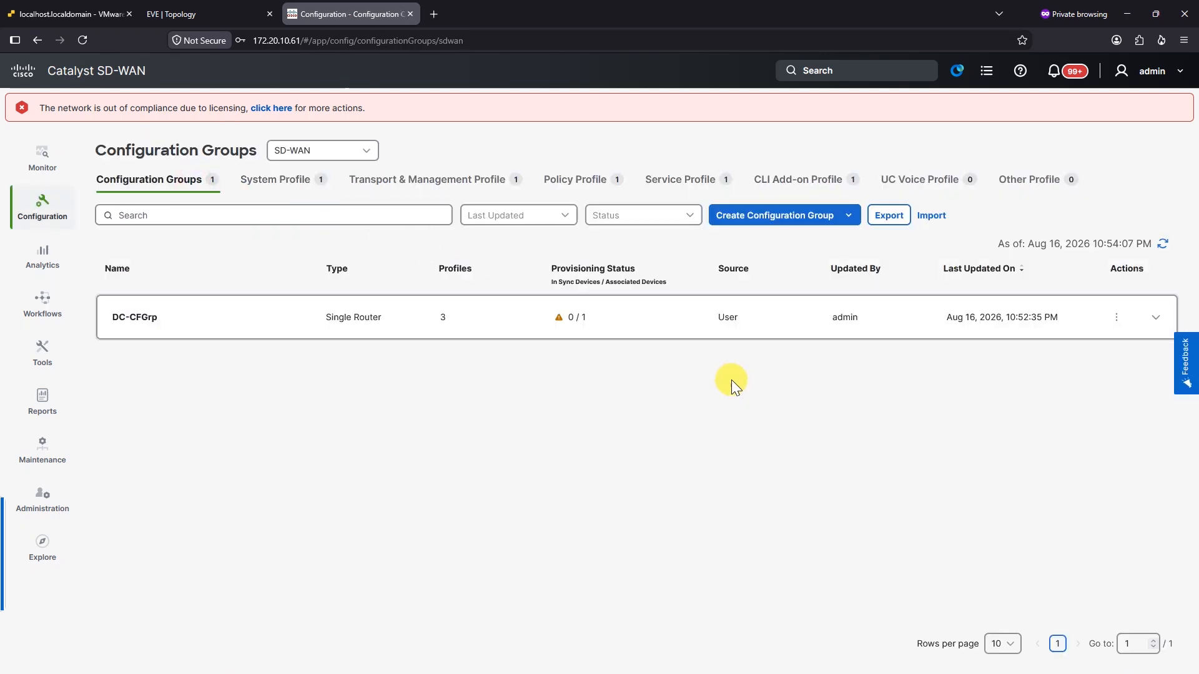
{"action": "left_click", "coordinate": [1119, 316]}
Add a CLI Add-on Profile slot to DC-CFGrp, select DC-CLI, and save the group
{"action": "left_click", "coordinate": [1068, 345]}
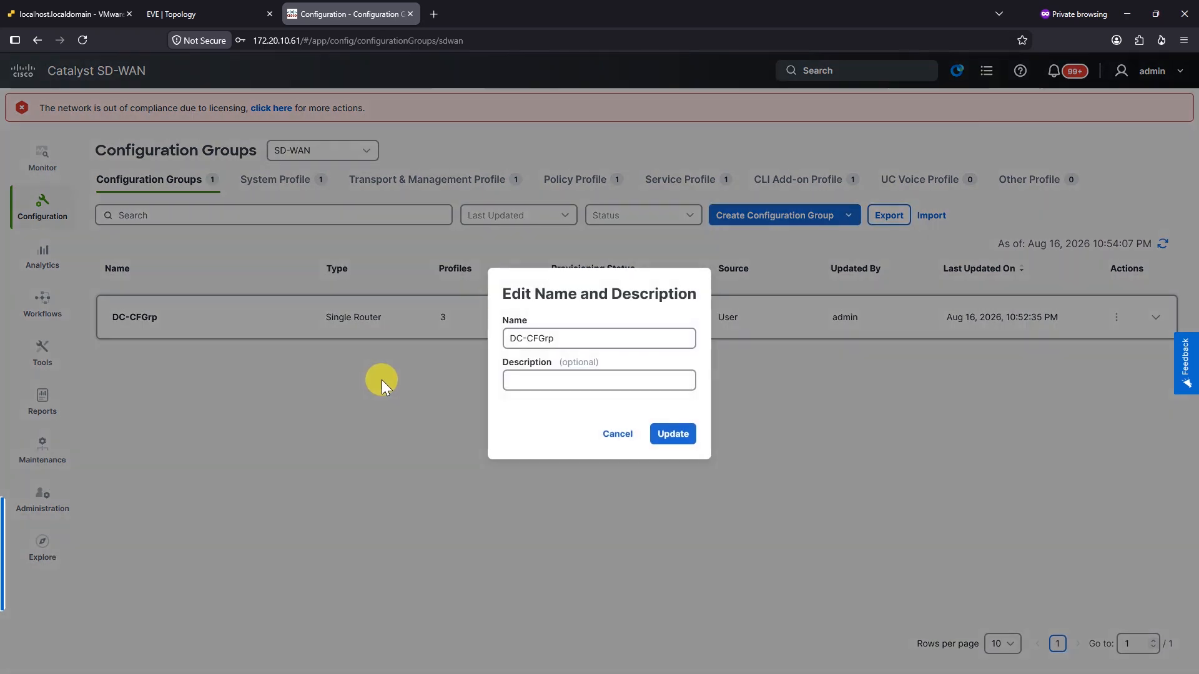
{"action": "left_click", "coordinate": [617, 434]}
{"action": "left_click", "coordinate": [1155, 316]}
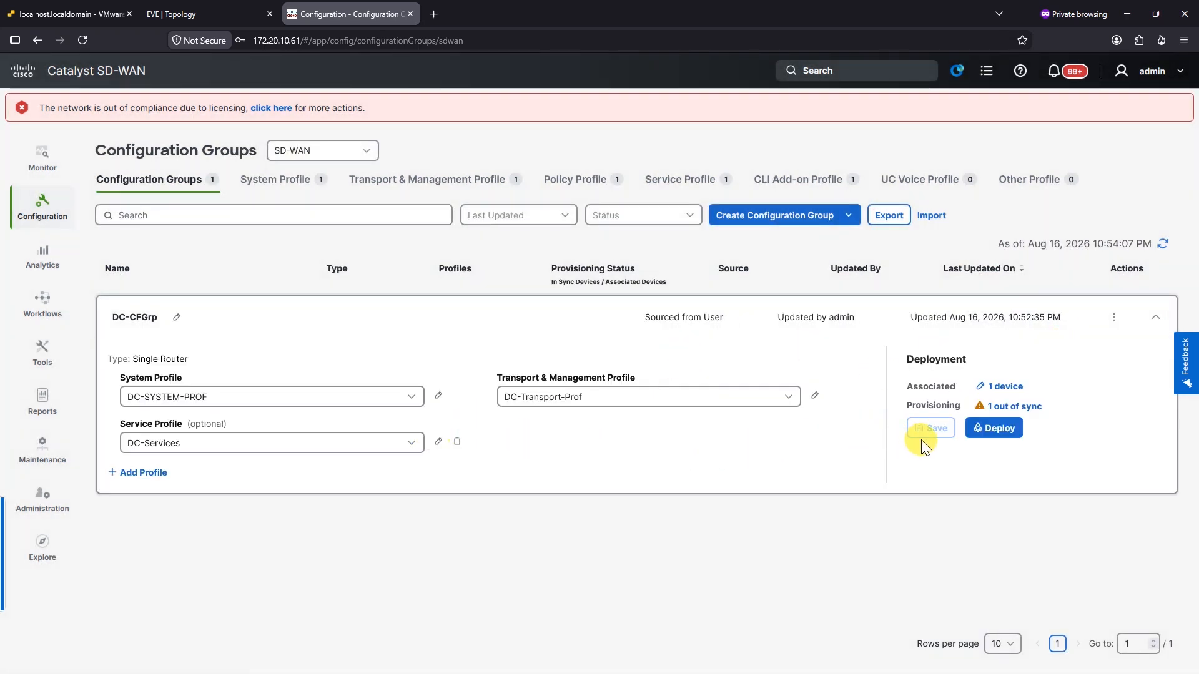
{"action": "left_click", "coordinate": [147, 473]}
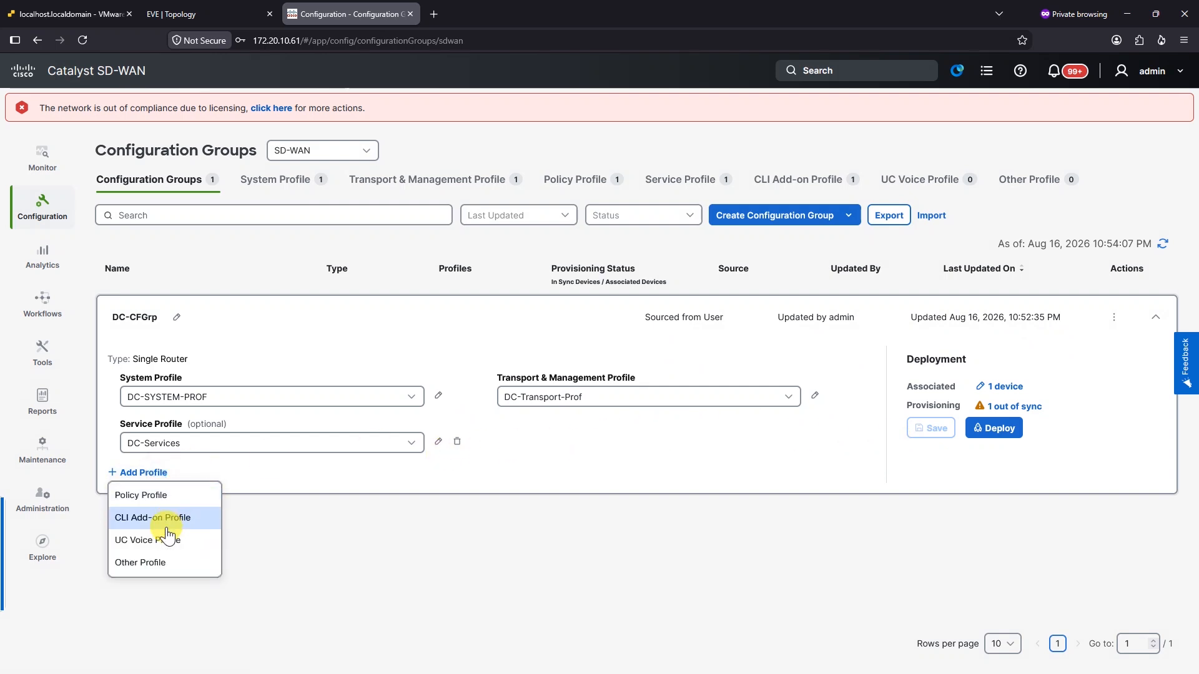
{"action": "left_click", "coordinate": [164, 519]}
{"action": "left_click", "coordinate": [575, 446]}
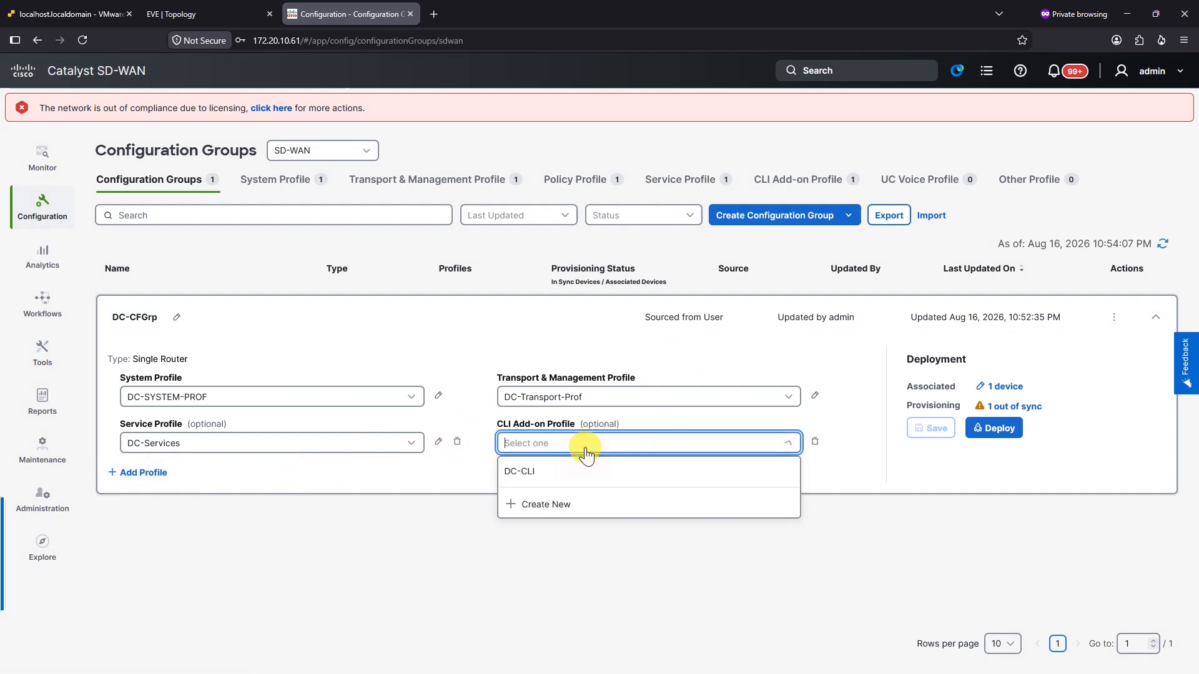
{"action": "left_click", "coordinate": [567, 471]}
{"action": "left_click", "coordinate": [931, 428]}
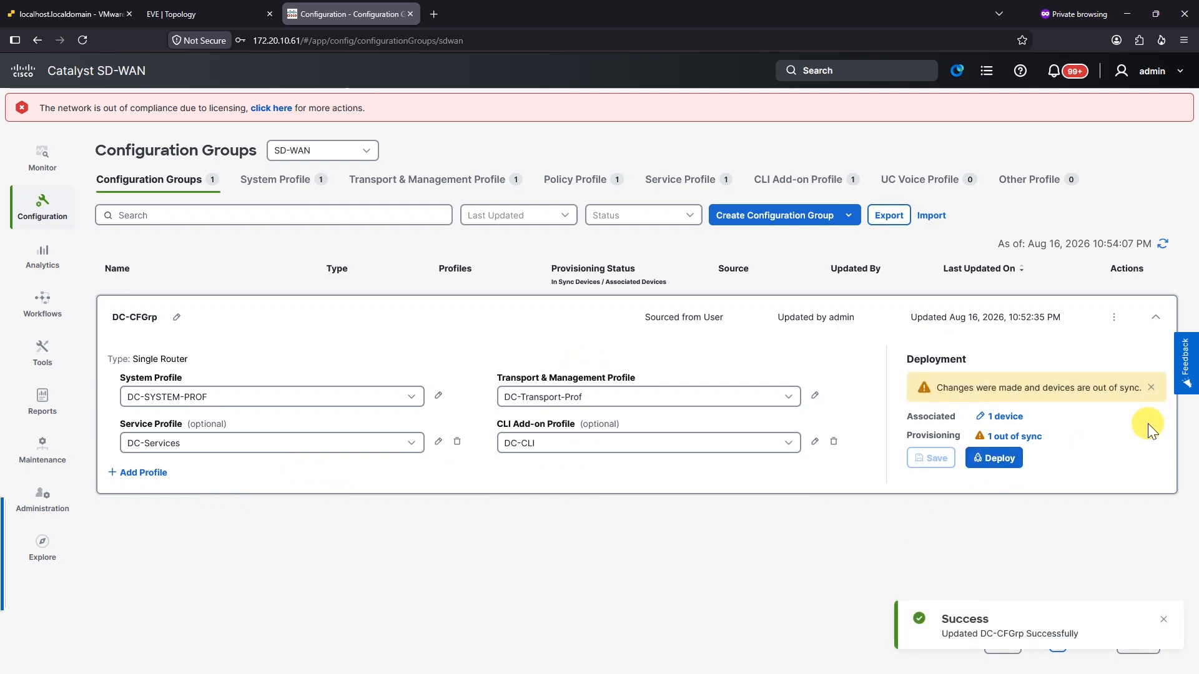
Start deploying DC-CFGrp and select the SITE_900 device as the target
{"action": "left_click", "coordinate": [1010, 462]}
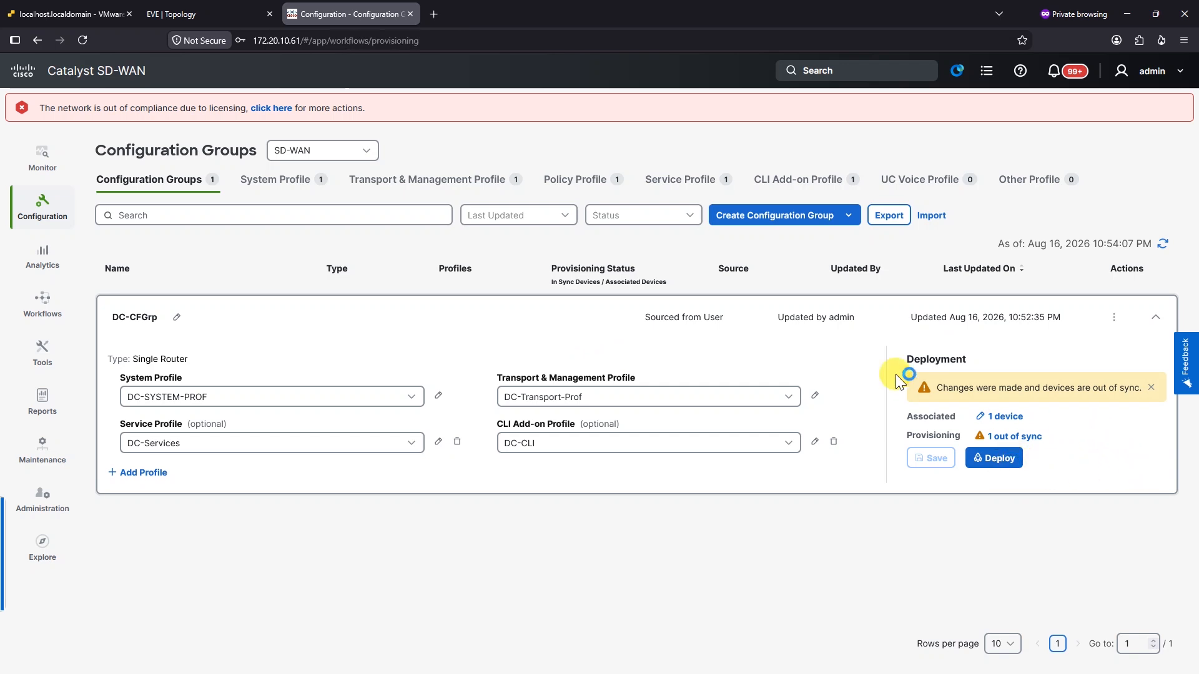
{"action": "left_click", "coordinate": [193, 314]}
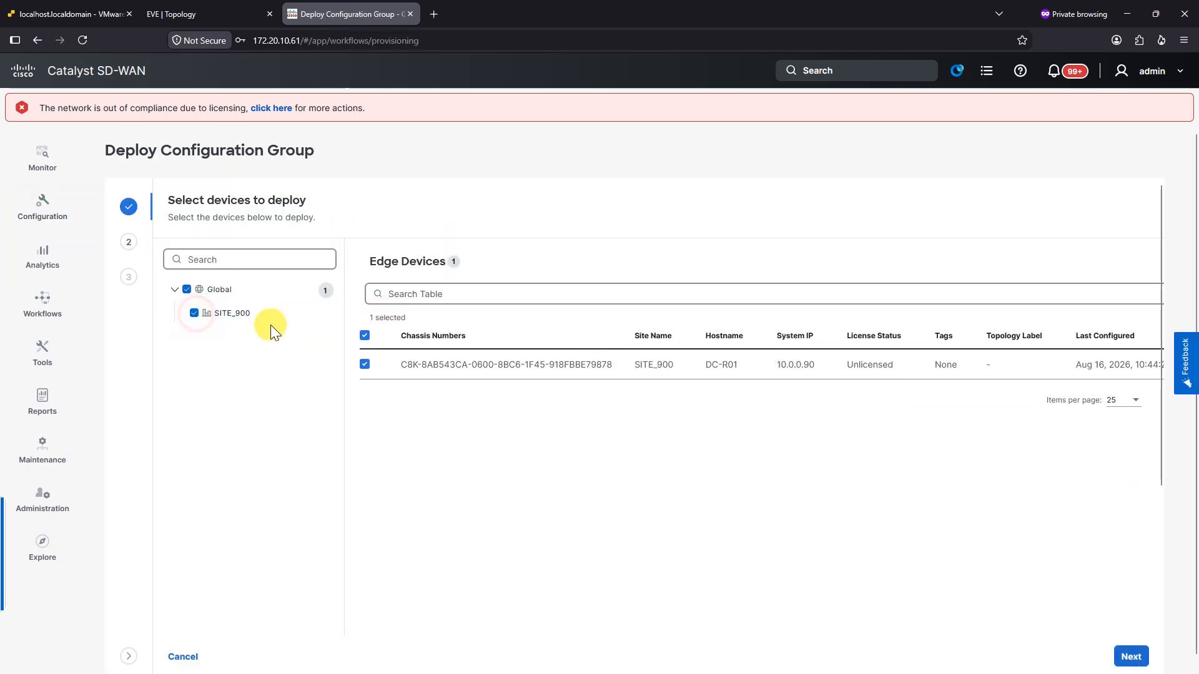
{"action": "scroll", "coordinate": [849, 419], "scroll_direction": "down", "scroll_amount": 2}
{"action": "left_click", "coordinate": [1131, 657]}
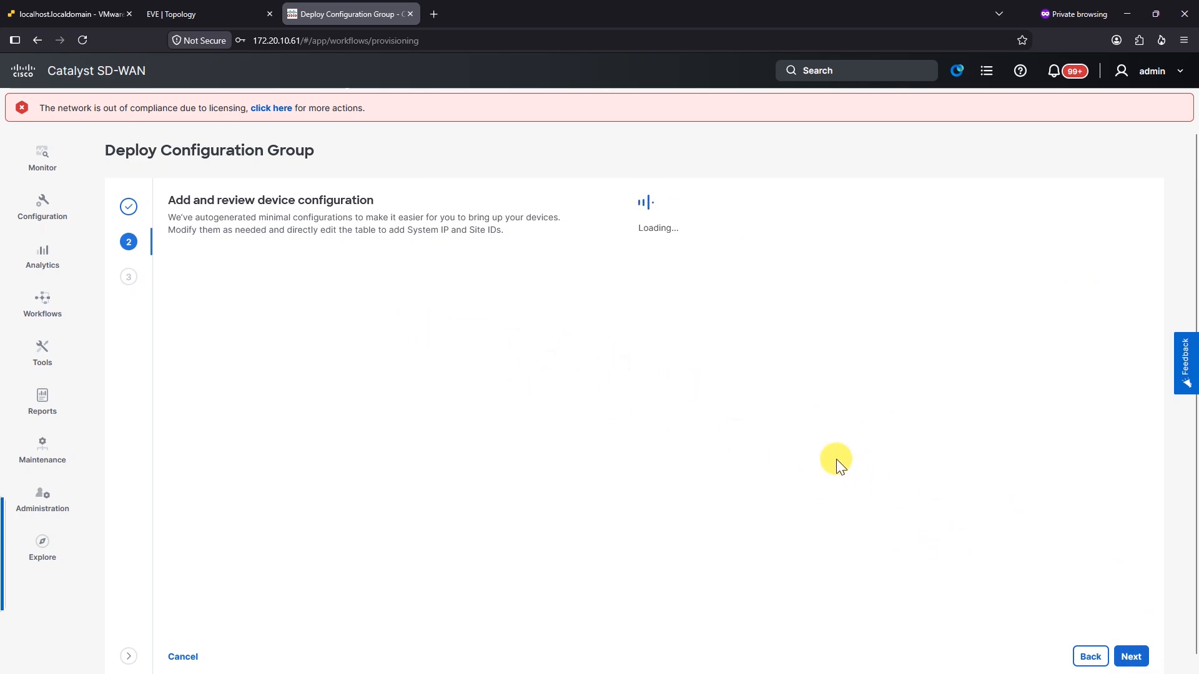
Set the DC-Services VPN1 interface to 10.1.90.1 with mask /24 255.255.255.0 and continue
{"action": "left_click", "coordinate": [403, 392]}
{"action": "left_click", "coordinate": [518, 463]}
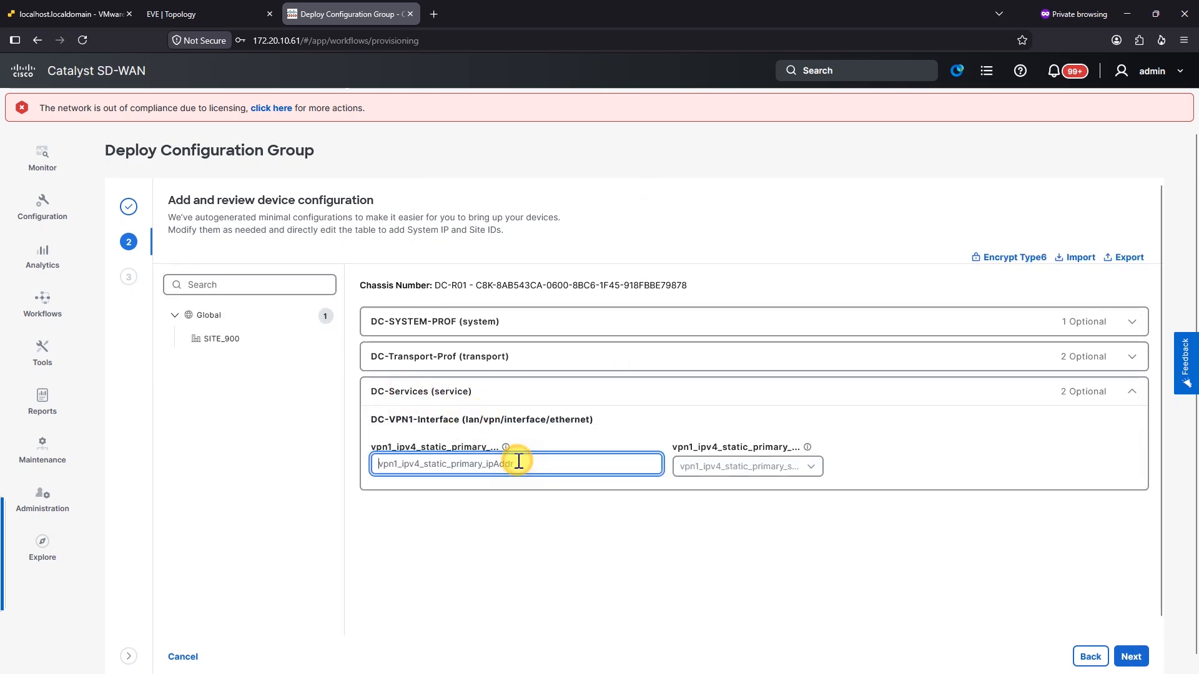
{"action": "left_click", "coordinate": [212, 14]}
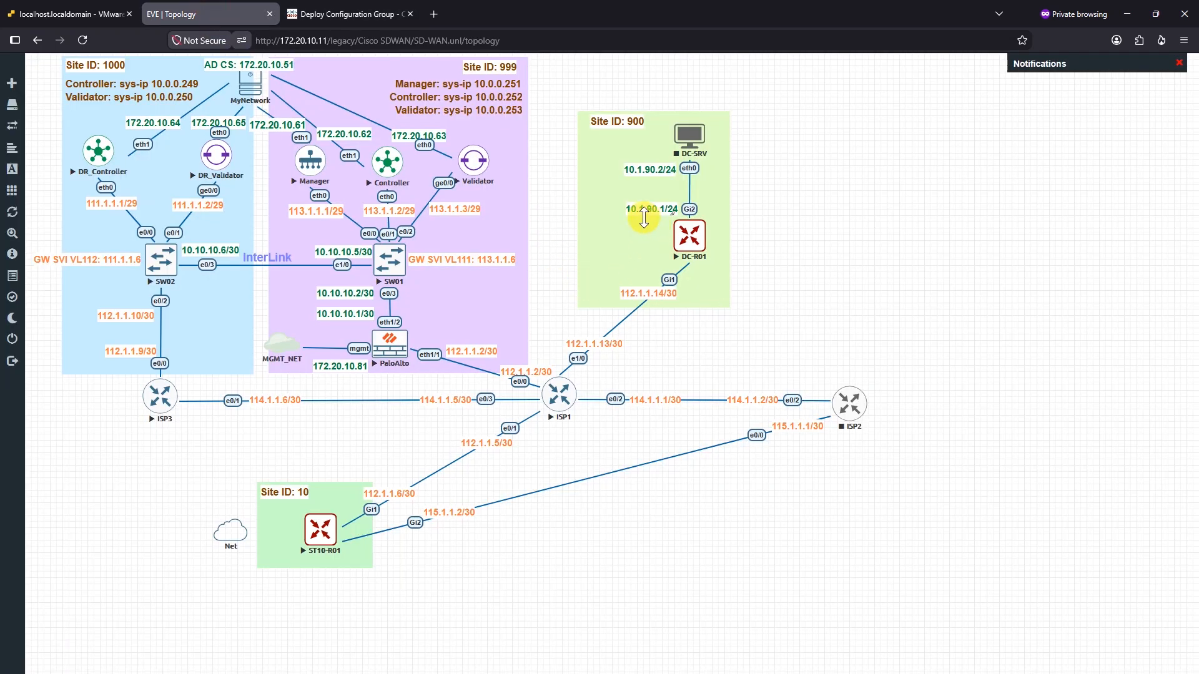
{"action": "left_click", "coordinate": [347, 16]}
{"action": "type", "text": "1"}
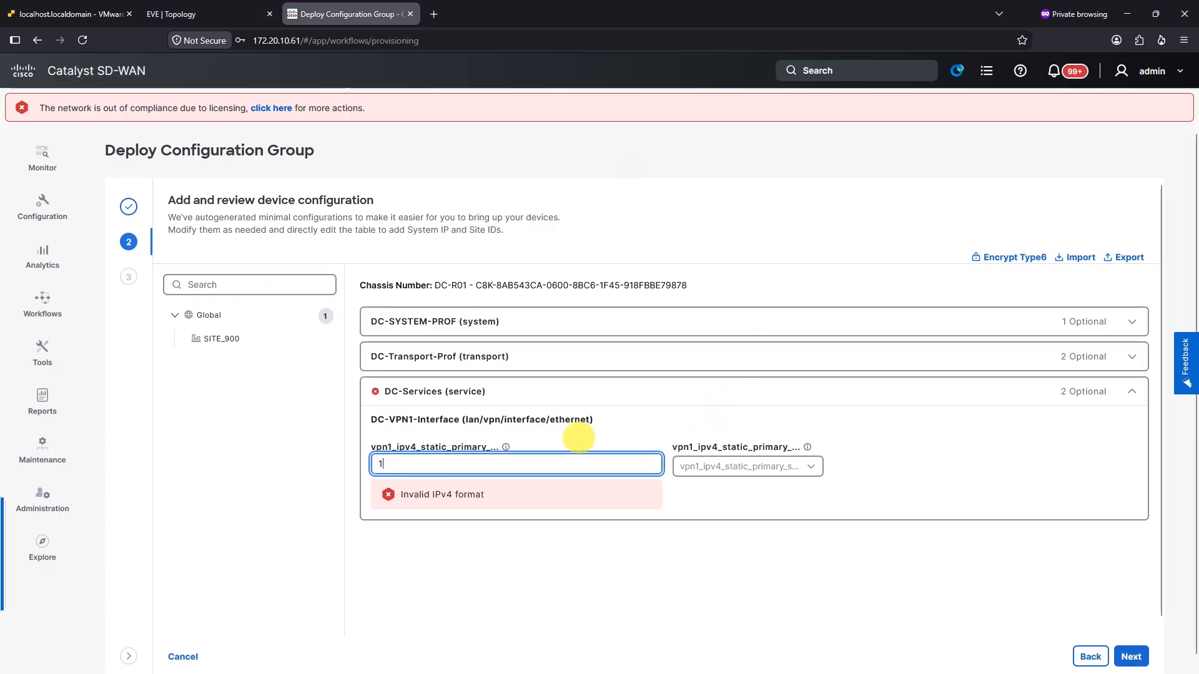
{"action": "type", "text": "0.1.90.1"}
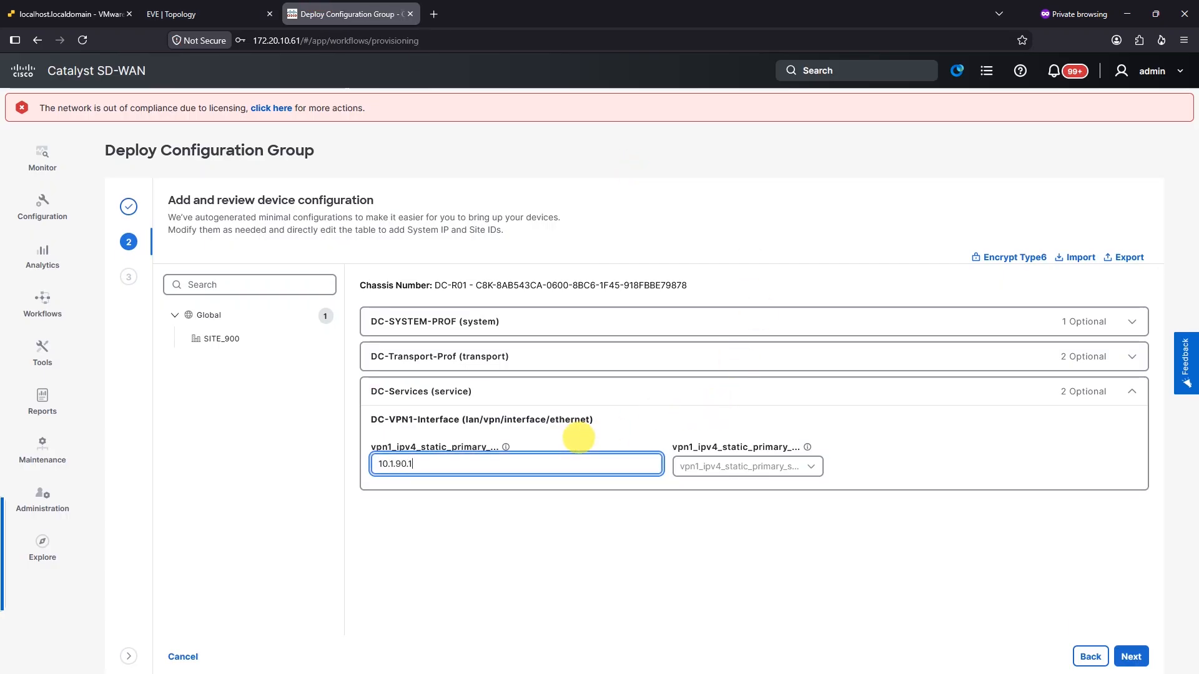
{"action": "left_click", "coordinate": [708, 467]}
{"action": "type", "text": "24"}
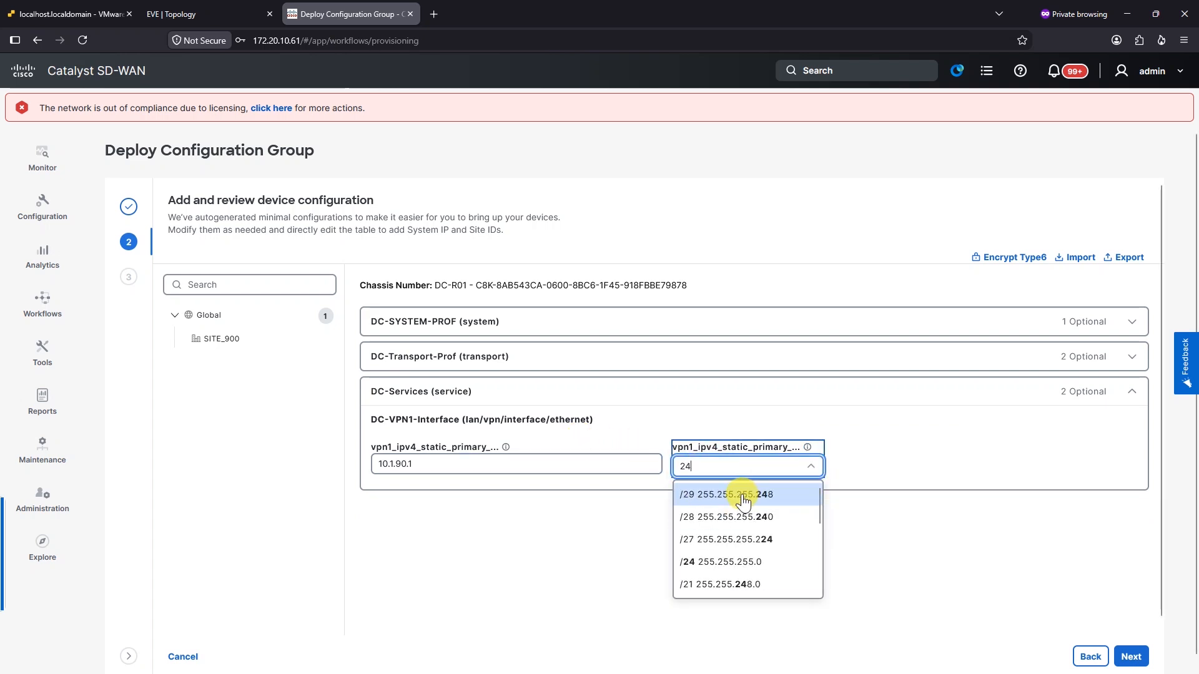
{"action": "left_click", "coordinate": [723, 561]}
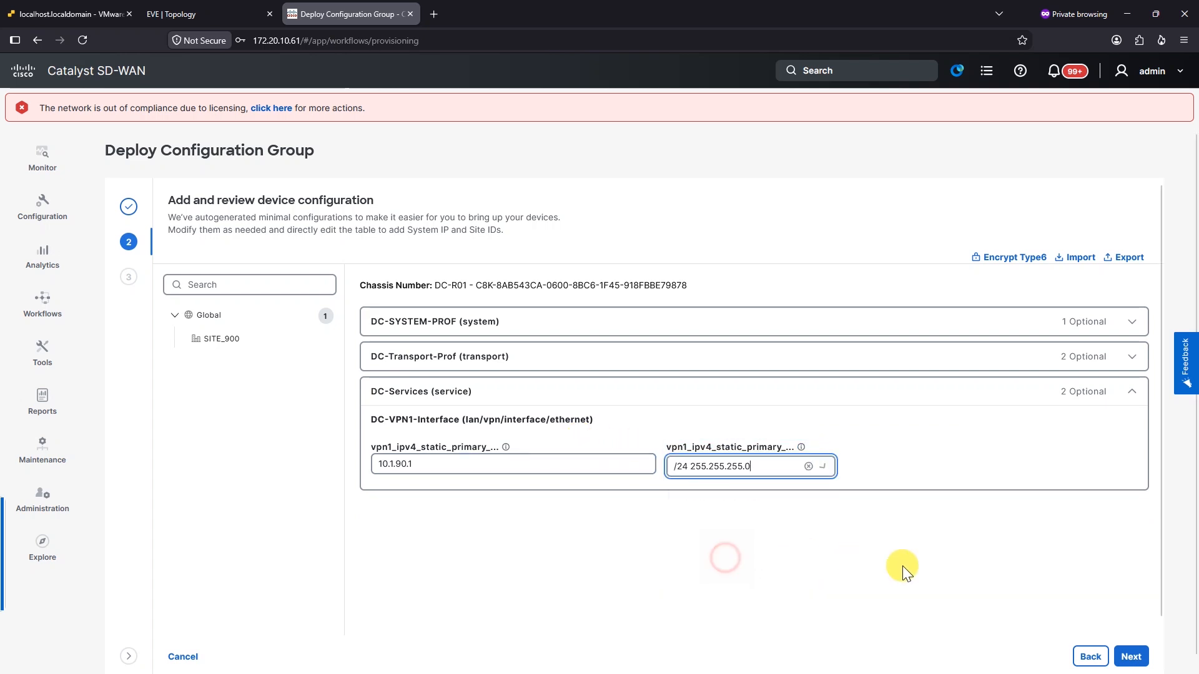
{"action": "left_click", "coordinate": [1133, 657]}
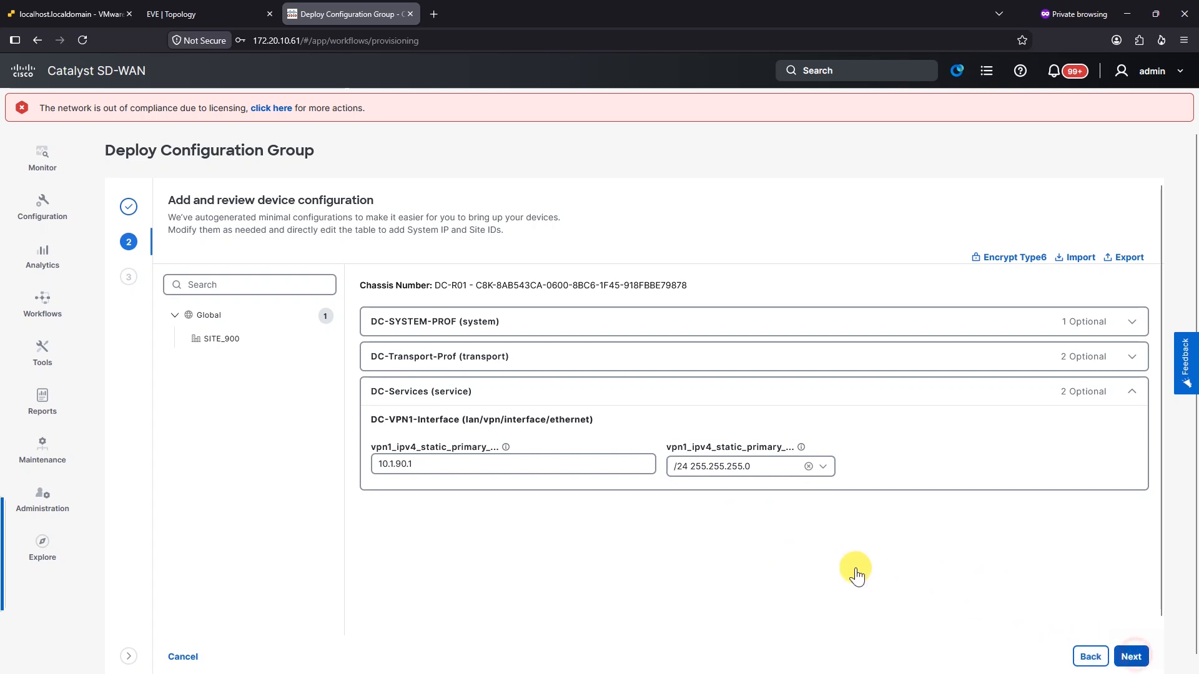
Open the CLI preview and generate the configuration diff for SITE_900's device
{"action": "left_click", "coordinate": [1037, 282]}
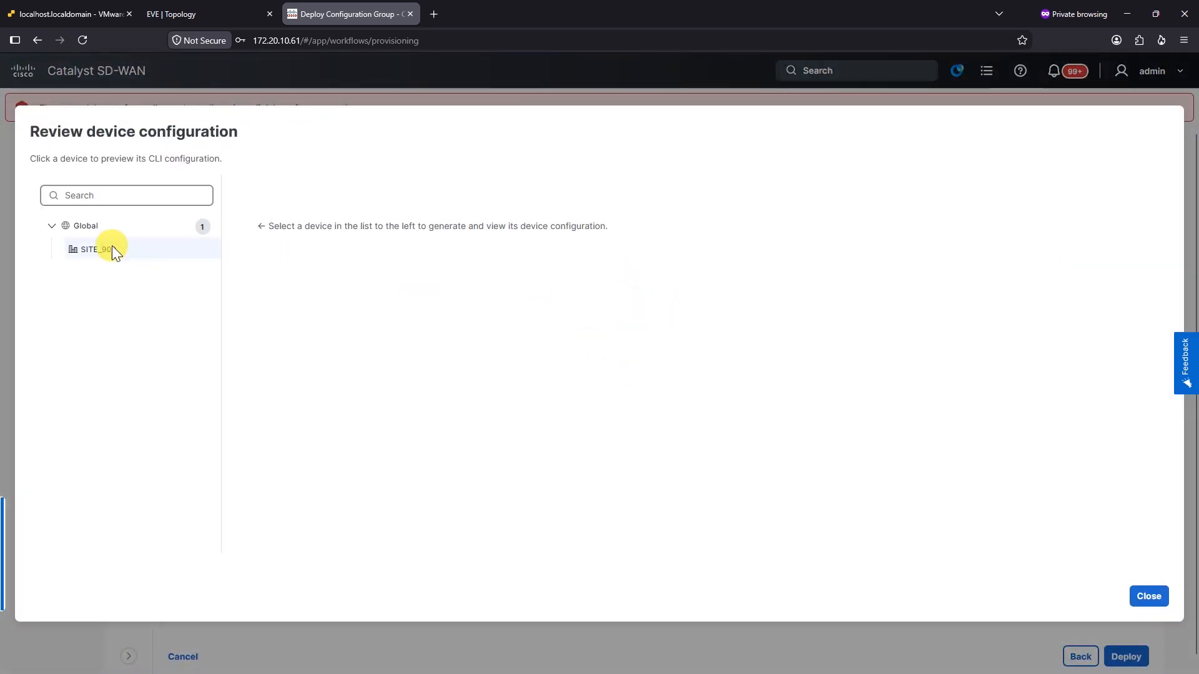
{"action": "left_click", "coordinate": [103, 248]}
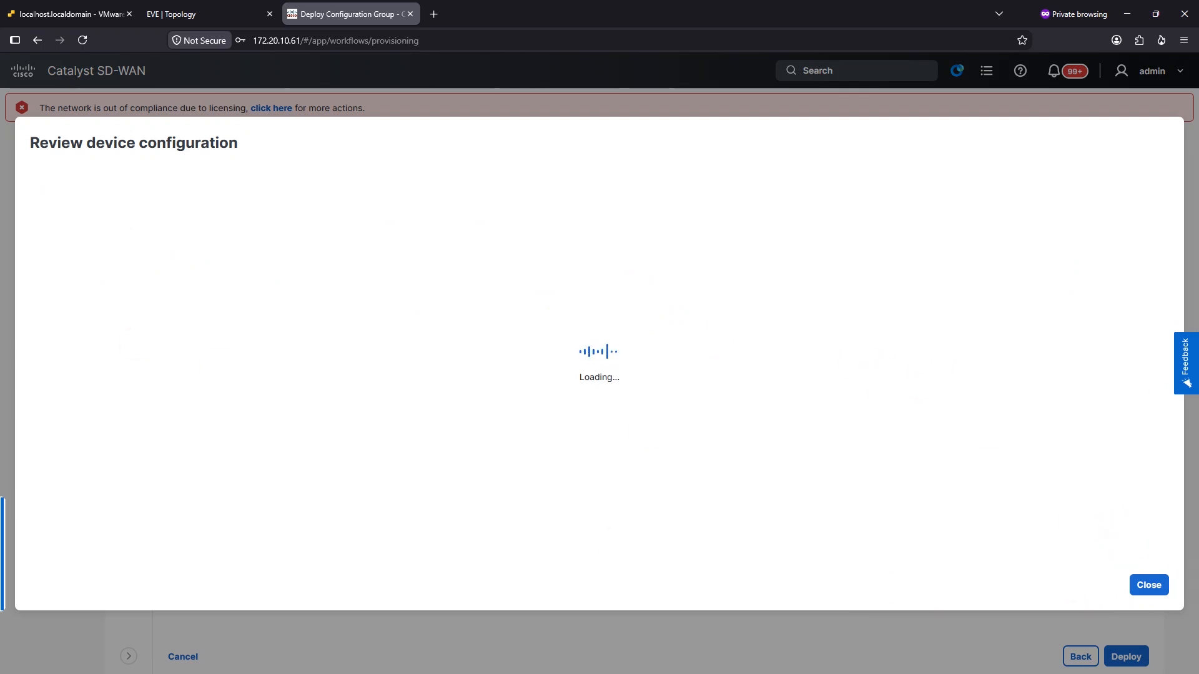
{"action": "scroll", "coordinate": [924, 368], "scroll_direction": "down", "scroll_amount": 6}
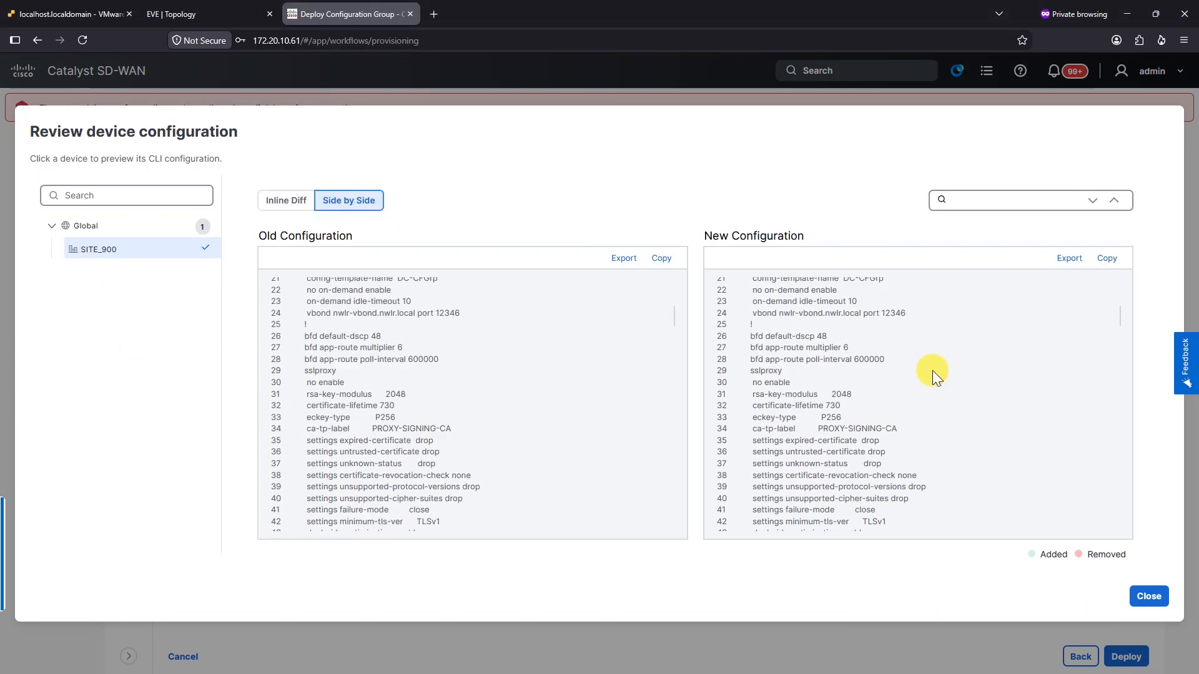
{"action": "scroll", "coordinate": [893, 435], "scroll_direction": "down", "scroll_amount": 8}
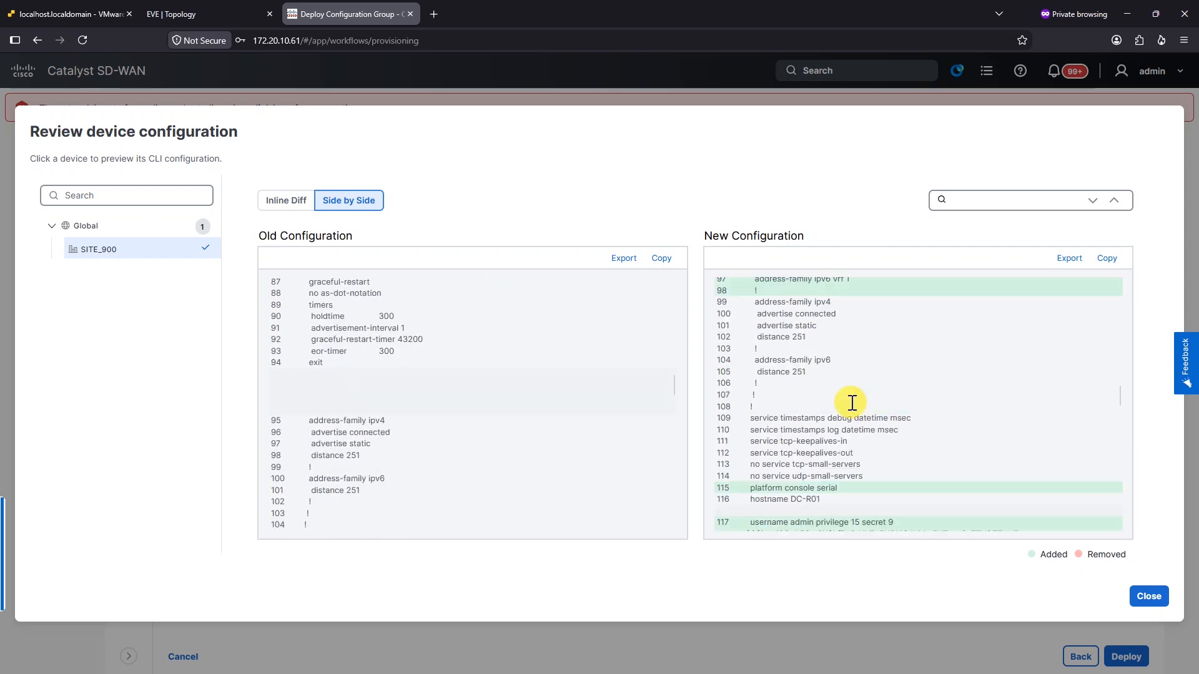
{"action": "scroll", "coordinate": [850, 402], "scroll_direction": "up", "scroll_amount": 1}
{"action": "left_click_drag", "start_coordinate": [753, 433], "coordinate": [888, 456]}
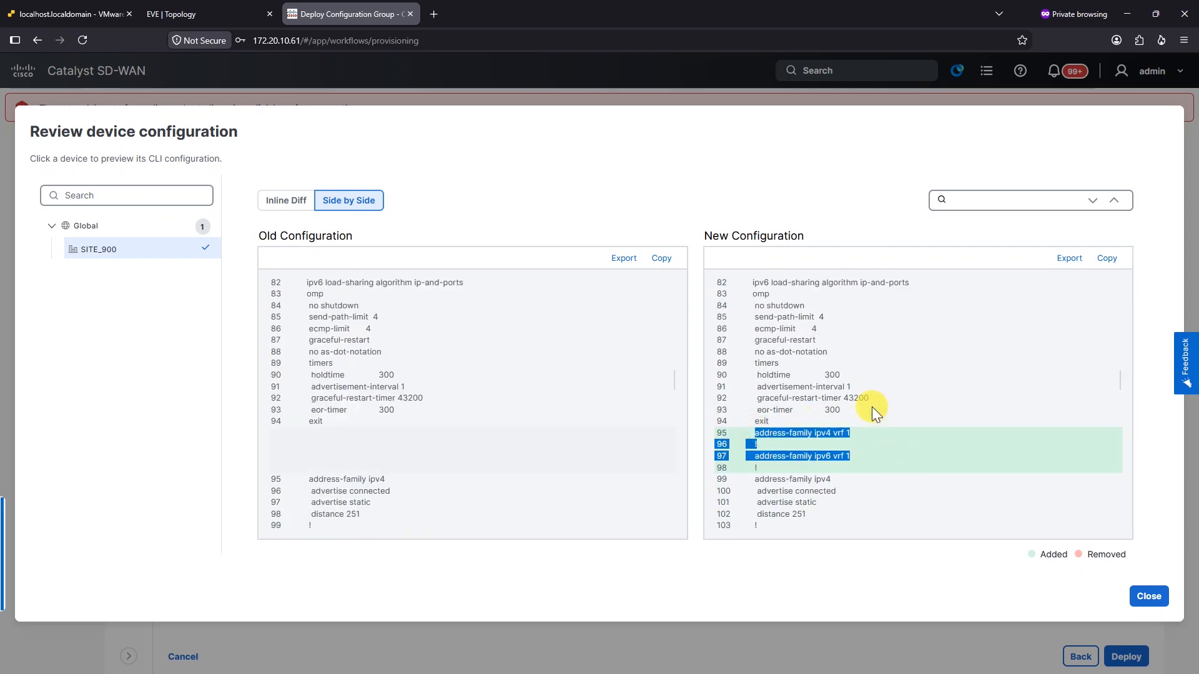
{"action": "scroll", "coordinate": [873, 407], "scroll_direction": "up", "scroll_amount": 5}
{"action": "scroll", "coordinate": [873, 407], "scroll_direction": "up", "scroll_amount": 4}
Inspect the new sdwan and address-family vrf 1 lines in the configuration diff
{"action": "double_click", "coordinate": [758, 392]}
{"action": "scroll", "coordinate": [897, 403], "scroll_direction": "down", "scroll_amount": 6}
{"action": "scroll", "coordinate": [853, 408], "scroll_direction": "down", "scroll_amount": 4}
{"action": "scroll", "coordinate": [800, 407], "scroll_direction": "up", "scroll_amount": 2}
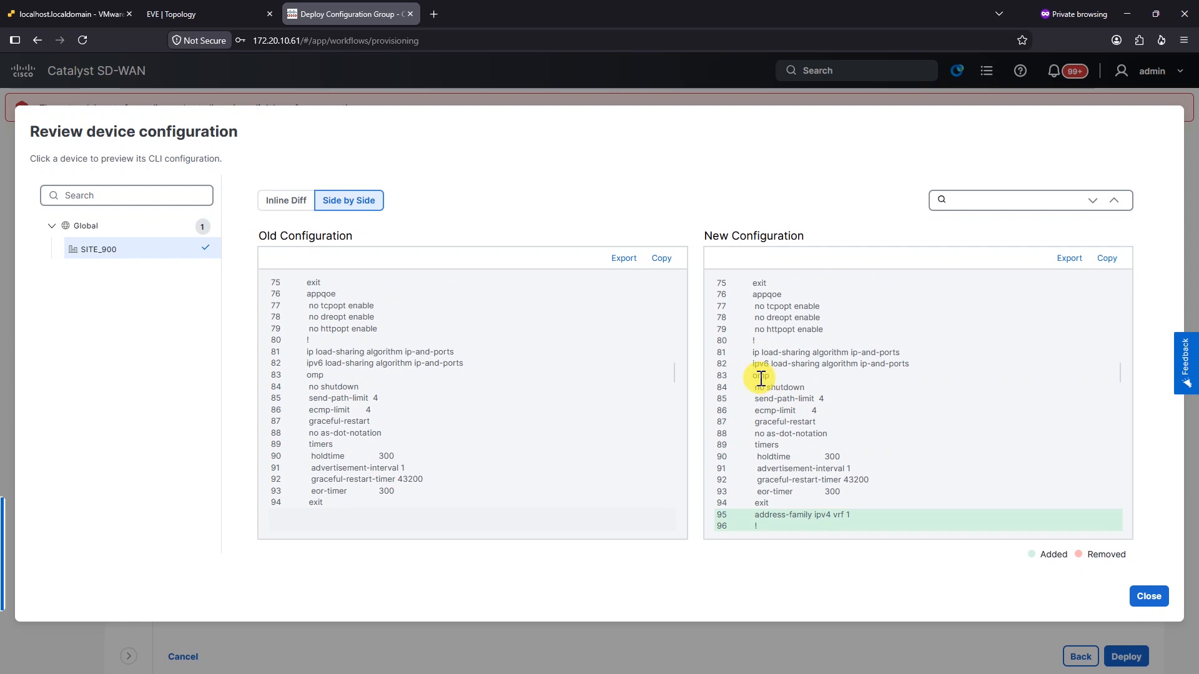
{"action": "scroll", "coordinate": [820, 443], "scroll_direction": "down", "scroll_amount": 2}
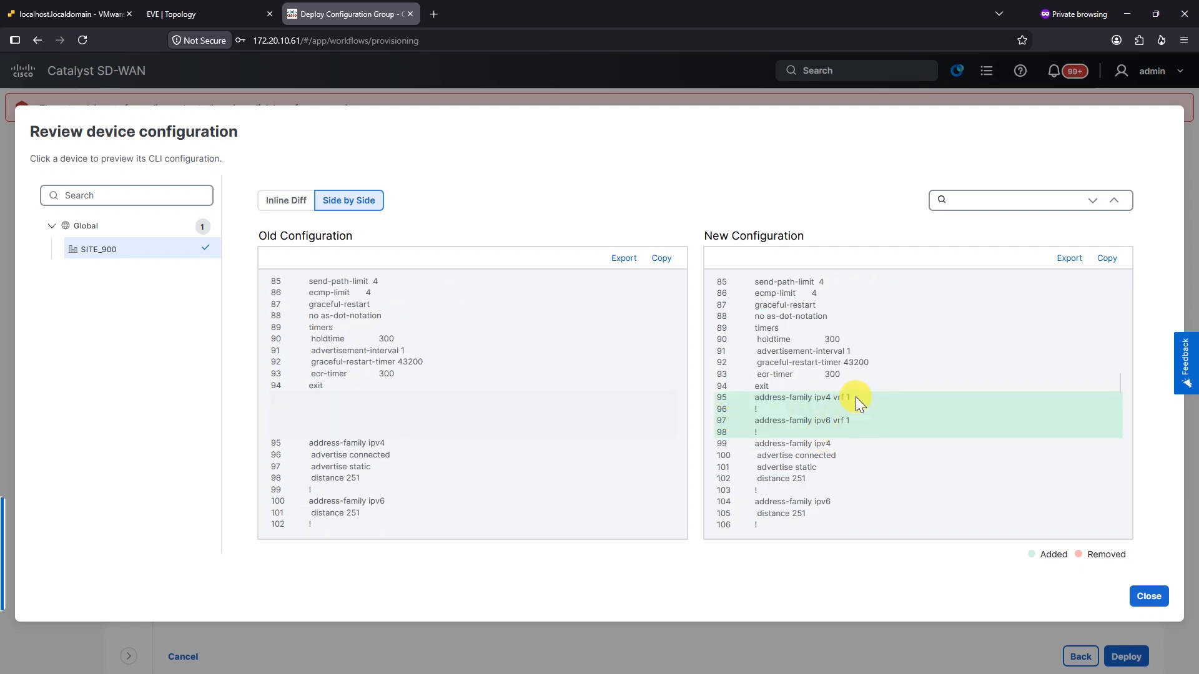
{"action": "mouse_move", "coordinate": [851, 426]}
{"action": "left_mouse_down"}
{"action": "mouse_move", "coordinate": [795, 402]}
{"action": "mouse_move", "coordinate": [902, 410]}
{"action": "mouse_move", "coordinate": [825, 403]}
{"action": "mouse_move", "coordinate": [836, 432]}
{"action": "left_mouse_up"}
{"action": "scroll", "coordinate": [848, 421], "scroll_direction": "down", "scroll_amount": 5}
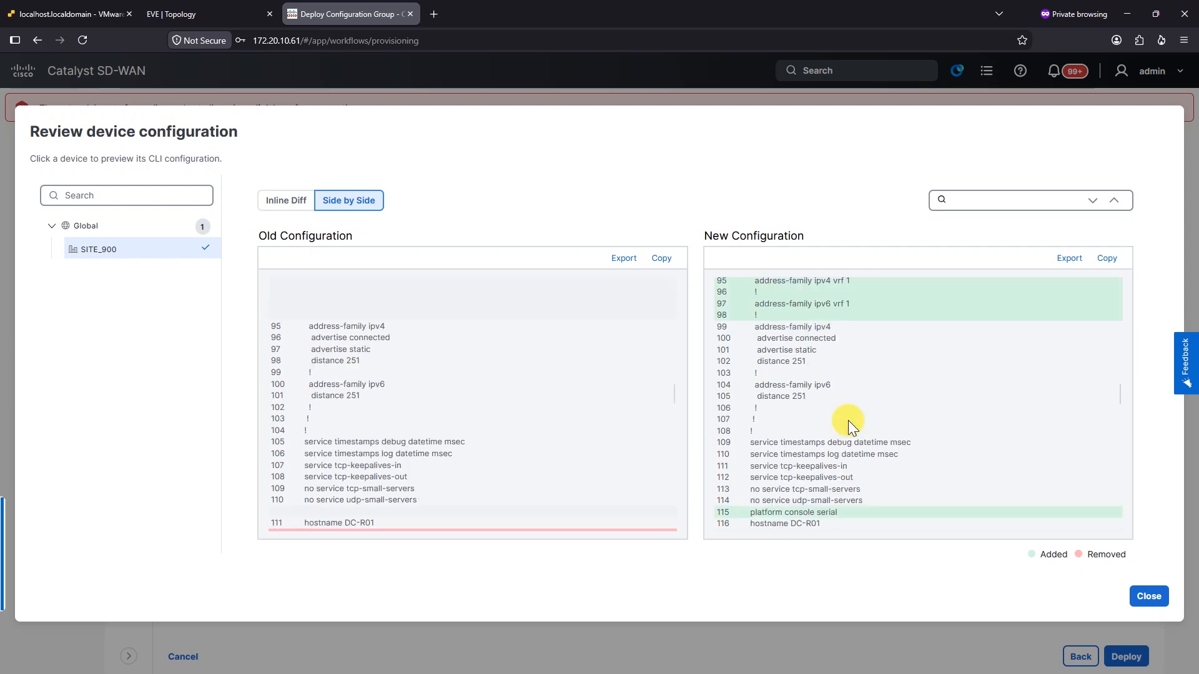
{"action": "left_click_drag", "start_coordinate": [751, 454], "coordinate": [837, 459]}
{"action": "scroll", "coordinate": [837, 437], "scroll_direction": "down", "scroll_amount": 2}
{"action": "scroll", "coordinate": [850, 432], "scroll_direction": "down", "scroll_amount": 3}
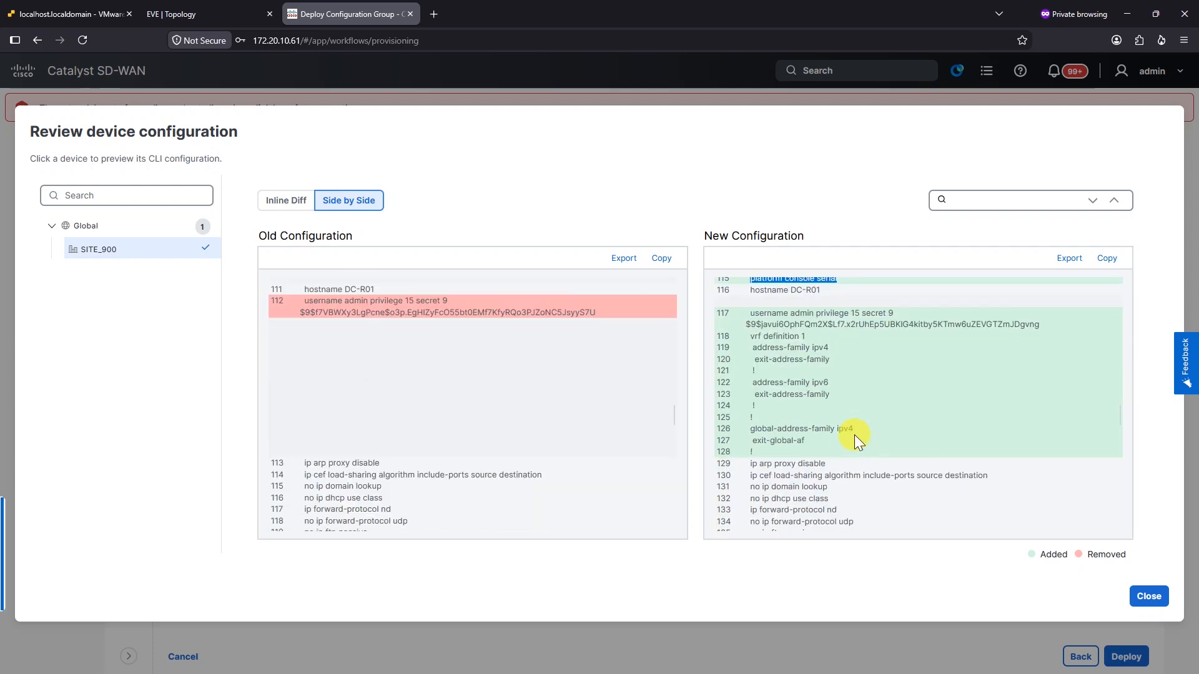
{"action": "scroll", "coordinate": [832, 359], "scroll_direction": "down", "scroll_amount": 10}
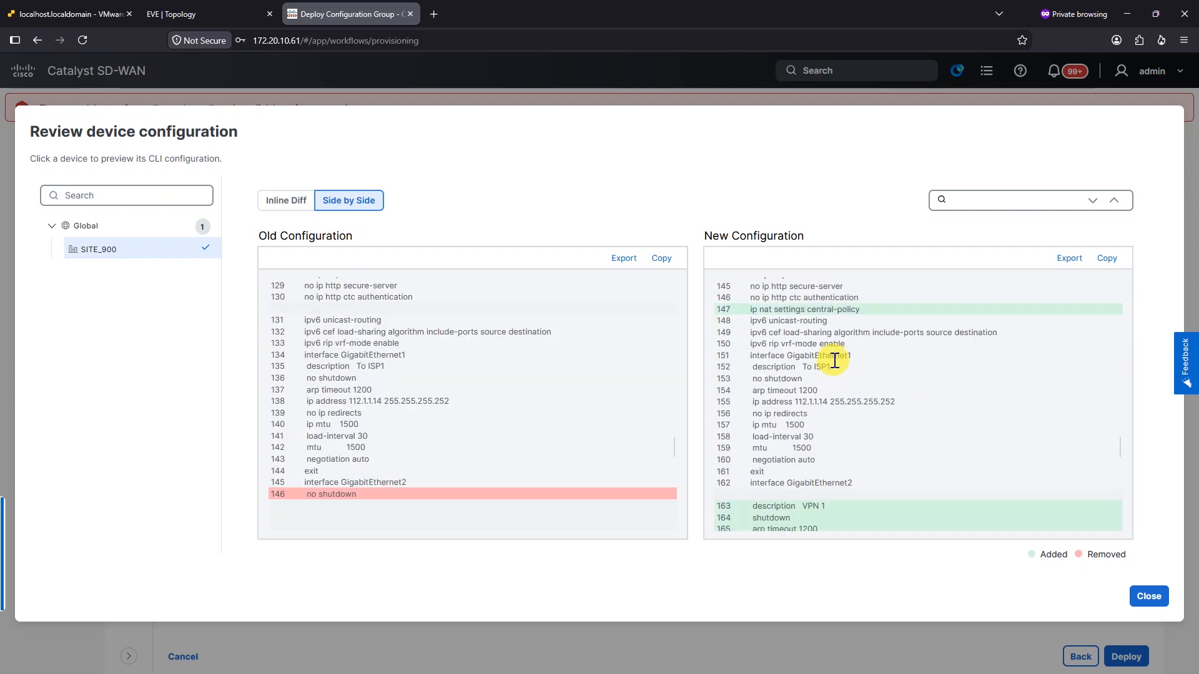
Confirm GigabitEthernet2 gets 10.1.90.1 255.255.255.0, then close the preview
{"action": "left_click_drag", "start_coordinate": [754, 367], "coordinate": [872, 370]}
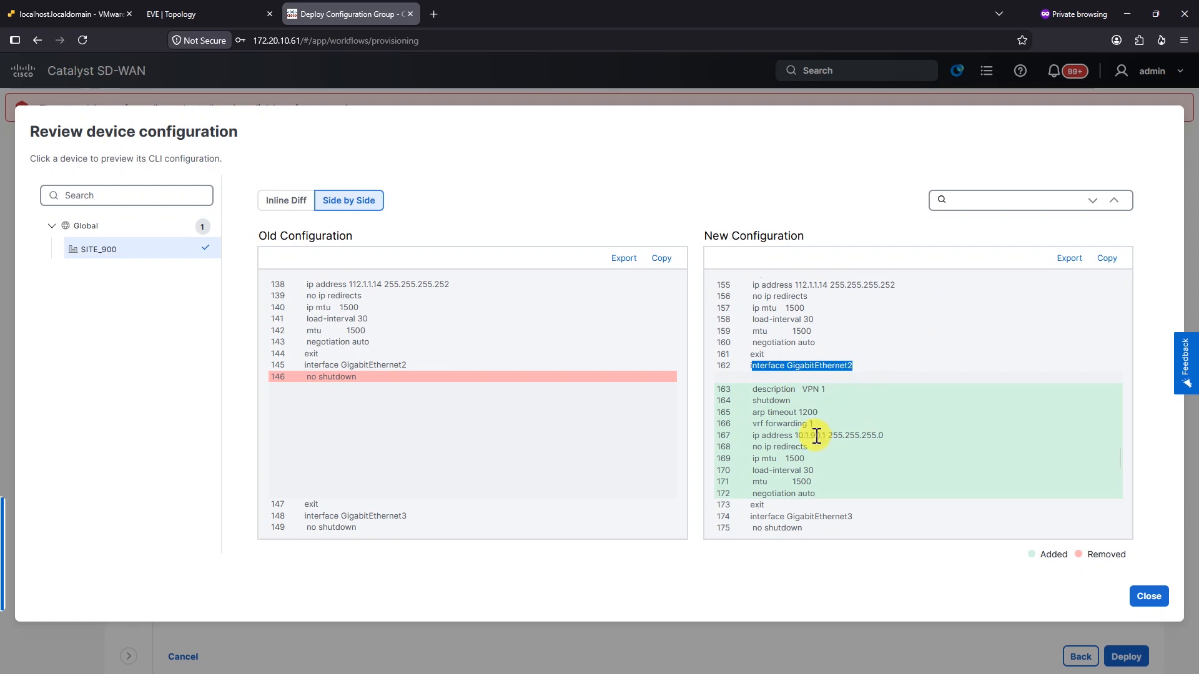
{"action": "left_click_drag", "start_coordinate": [800, 435], "coordinate": [868, 437]}
{"action": "left_click", "coordinate": [878, 436]}
{"action": "left_click_drag", "start_coordinate": [890, 433], "coordinate": [829, 432]}
{"action": "scroll", "coordinate": [840, 433], "scroll_direction": "down", "scroll_amount": 6}
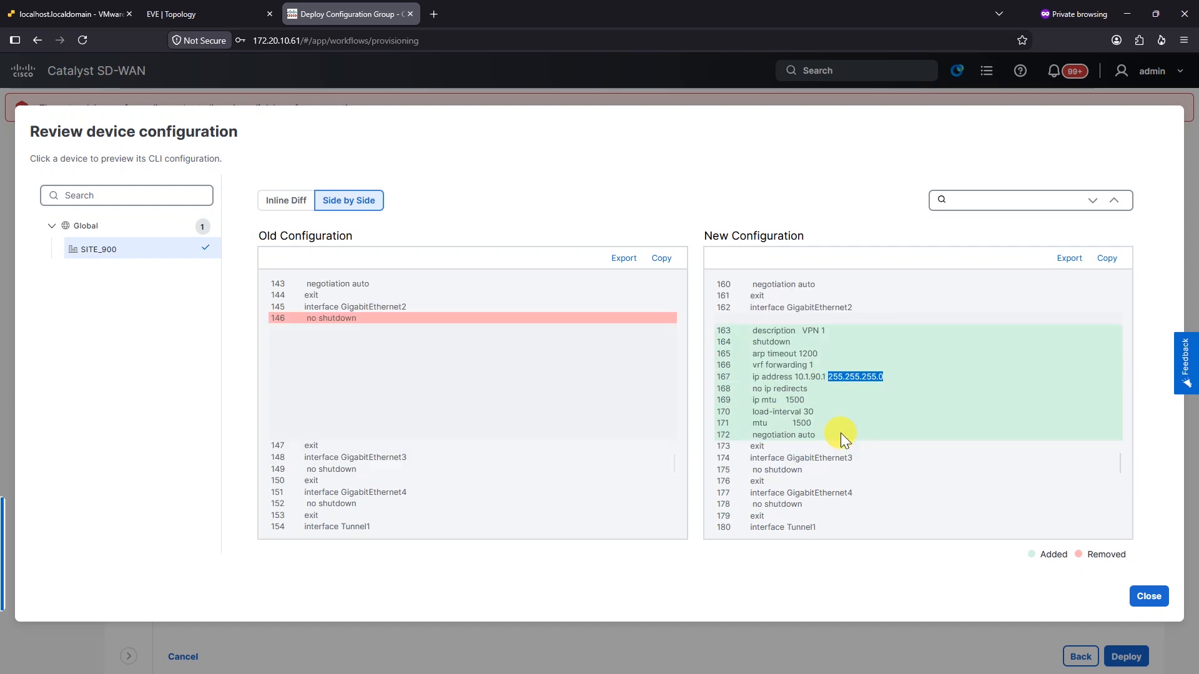
{"action": "scroll", "coordinate": [918, 447], "scroll_direction": "down", "scroll_amount": 3}
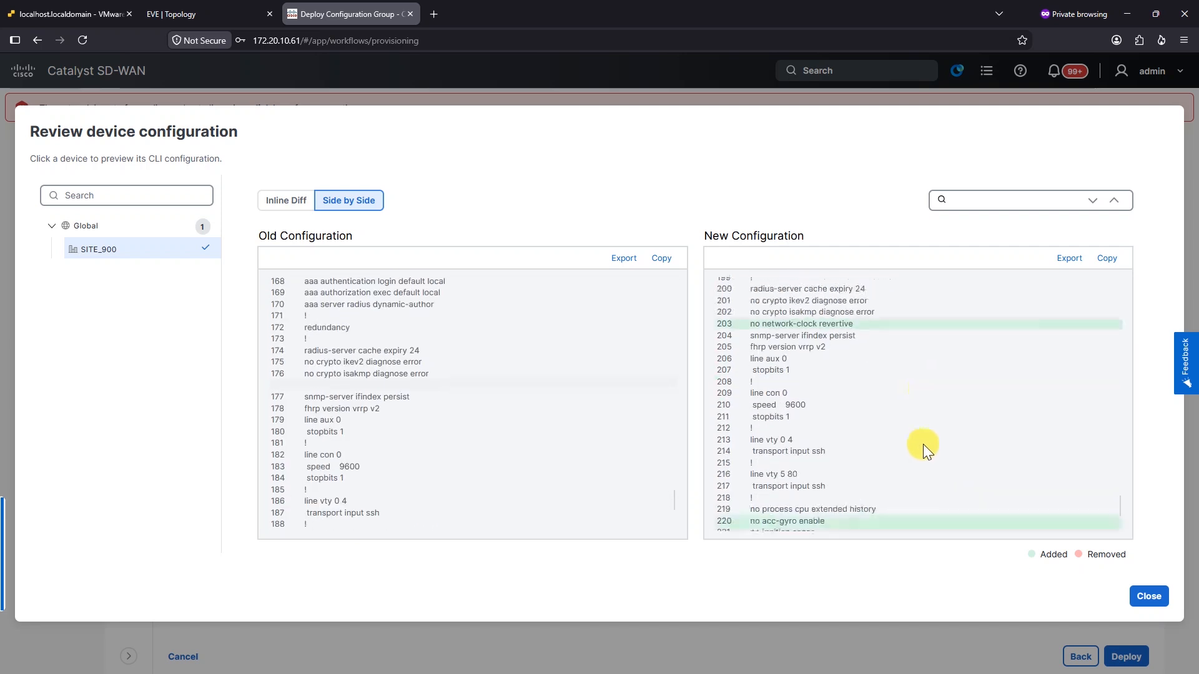
{"action": "left_click", "coordinate": [1138, 598]}
Deploy DC-CFGrp and check DC-R01's deployment log for the success message
{"action": "left_click", "coordinate": [1126, 656]}
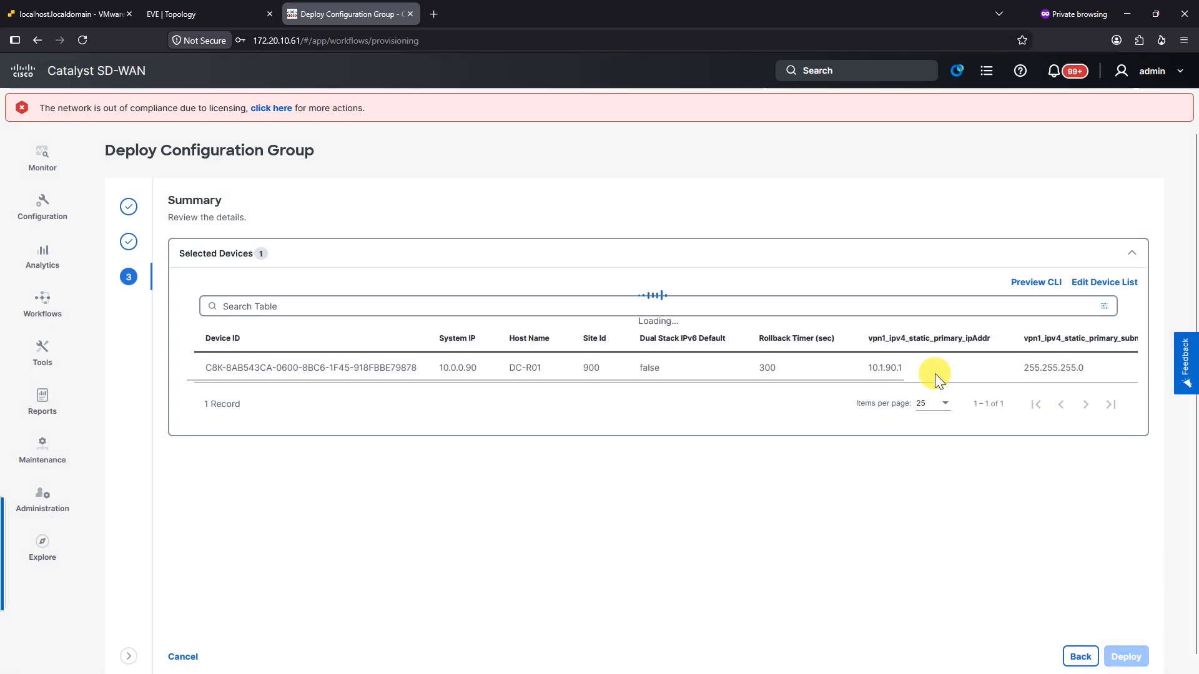
{"action": "left_click", "coordinate": [194, 313]}
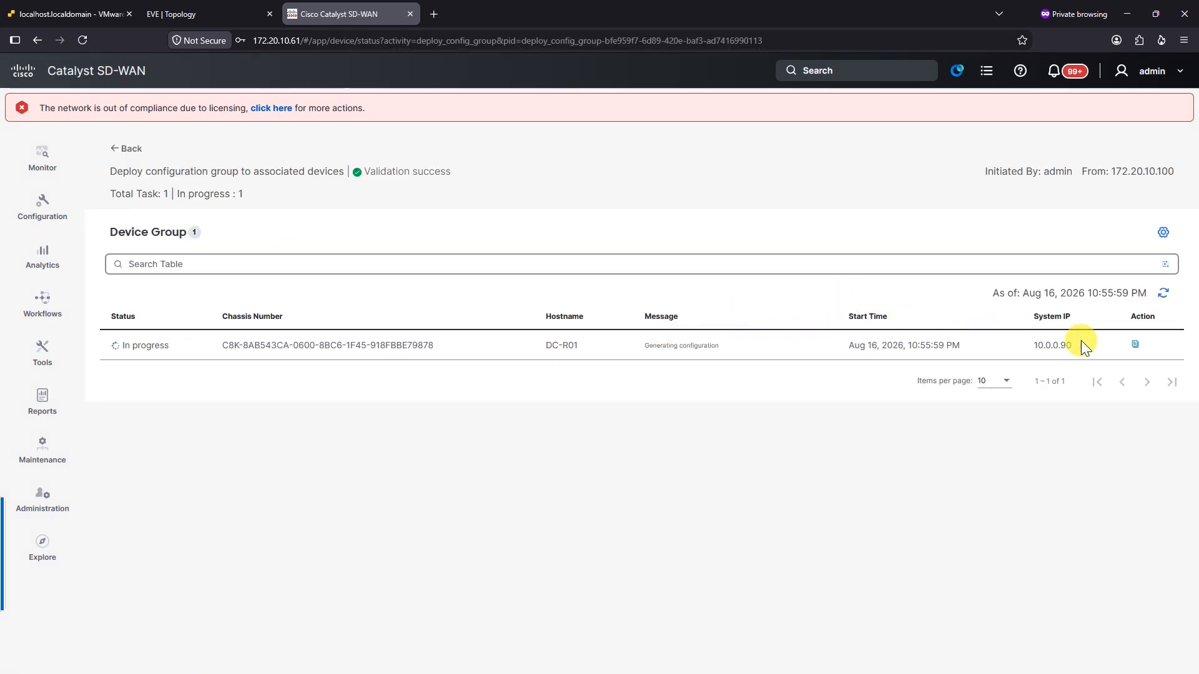
{"action": "left_click", "coordinate": [1134, 344]}
{"action": "left_click_drag", "start_coordinate": [1006, 353], "coordinate": [849, 357]}
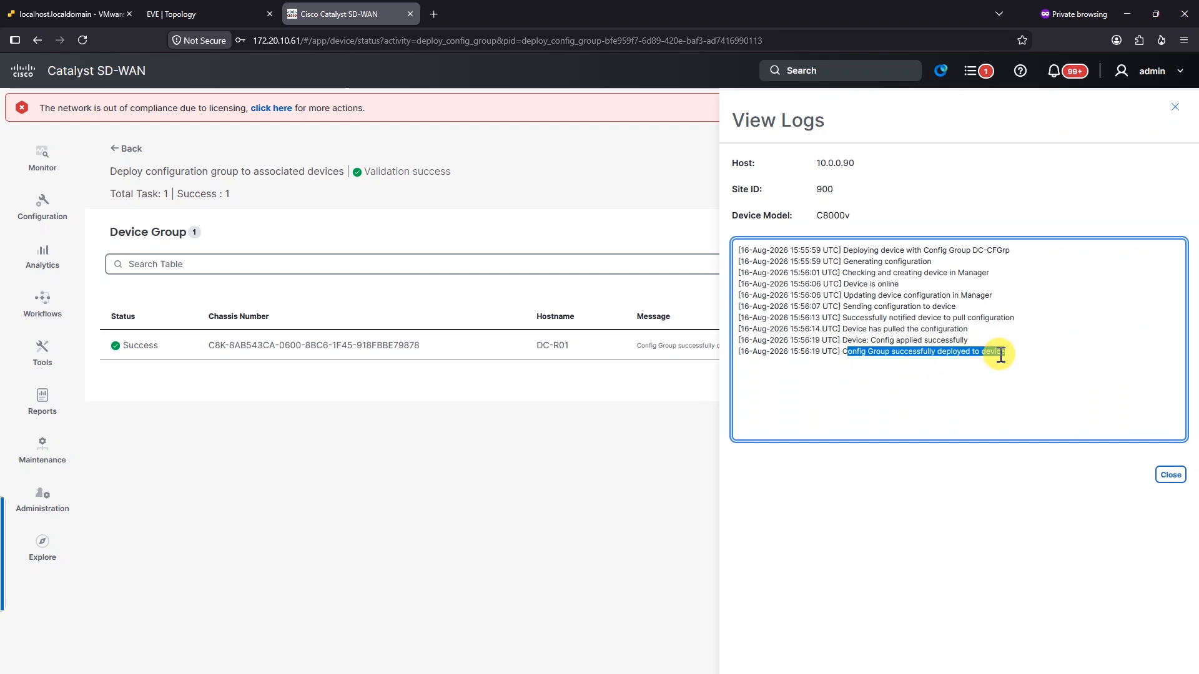
{"action": "left_click", "coordinate": [1169, 474]}
Run 'show sdwan omp routes' on DC-R01 and page through the full output
{"action": "key", "text": "Return"}
{"action": "type", "text": "show"}
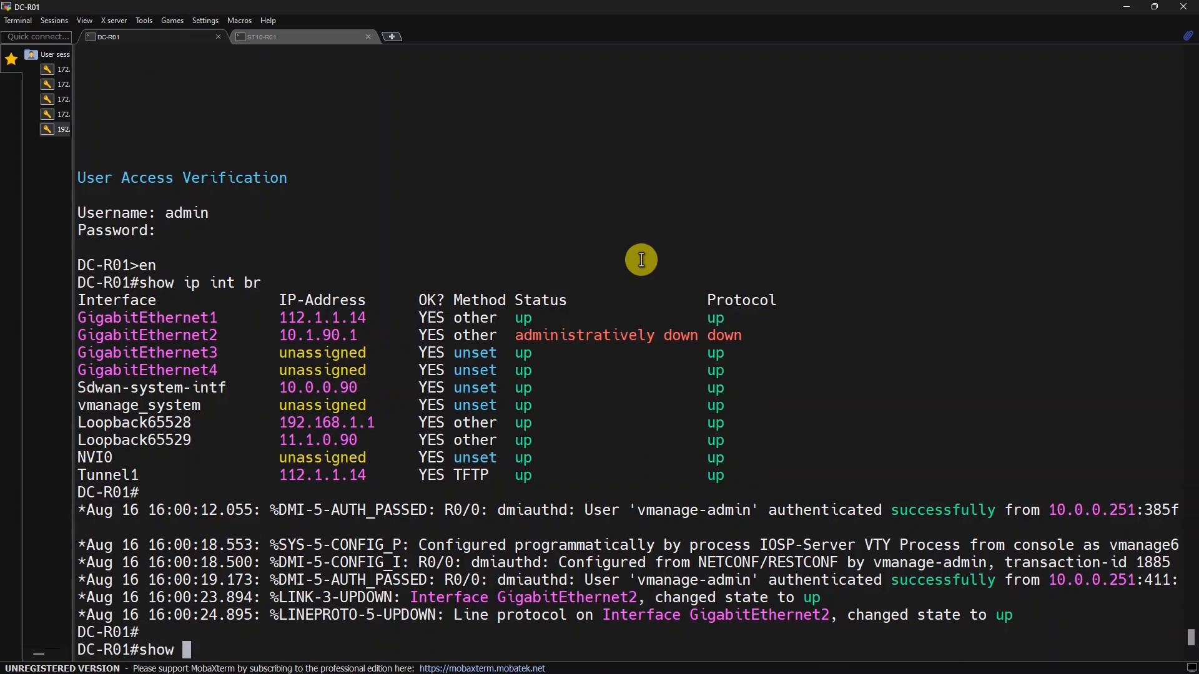
{"action": "type", "text": " sdwan omp rou"}
{"action": "key", "text": "Tab"}
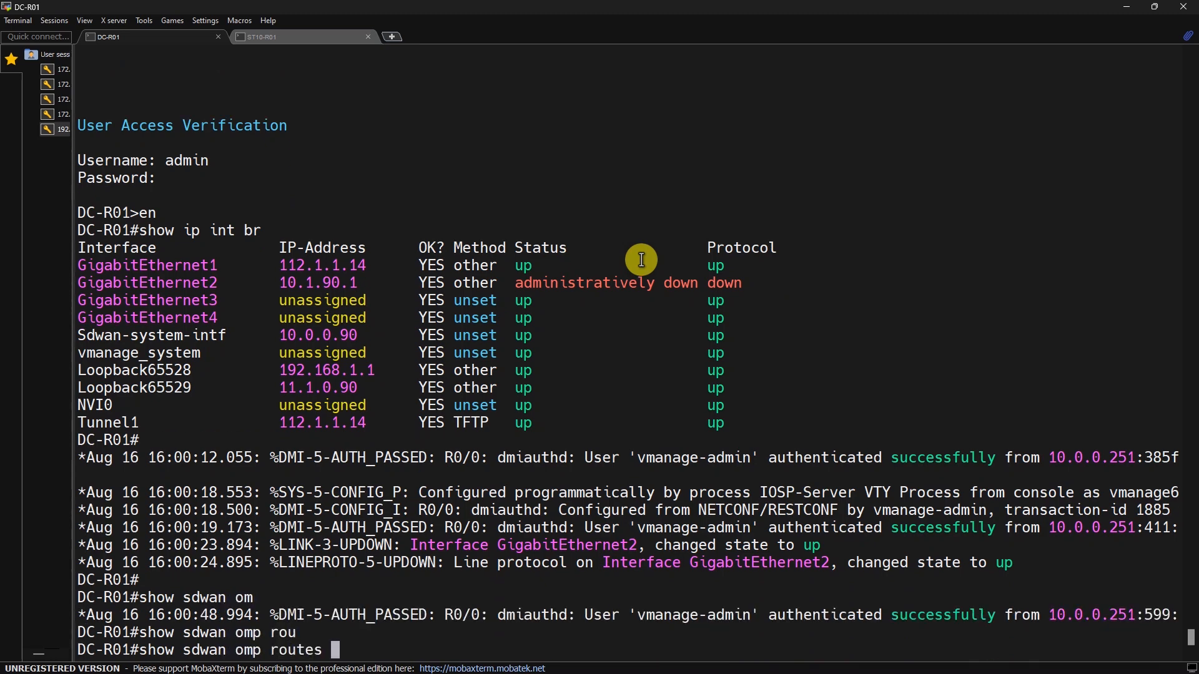
{"action": "key", "text": "Return"}
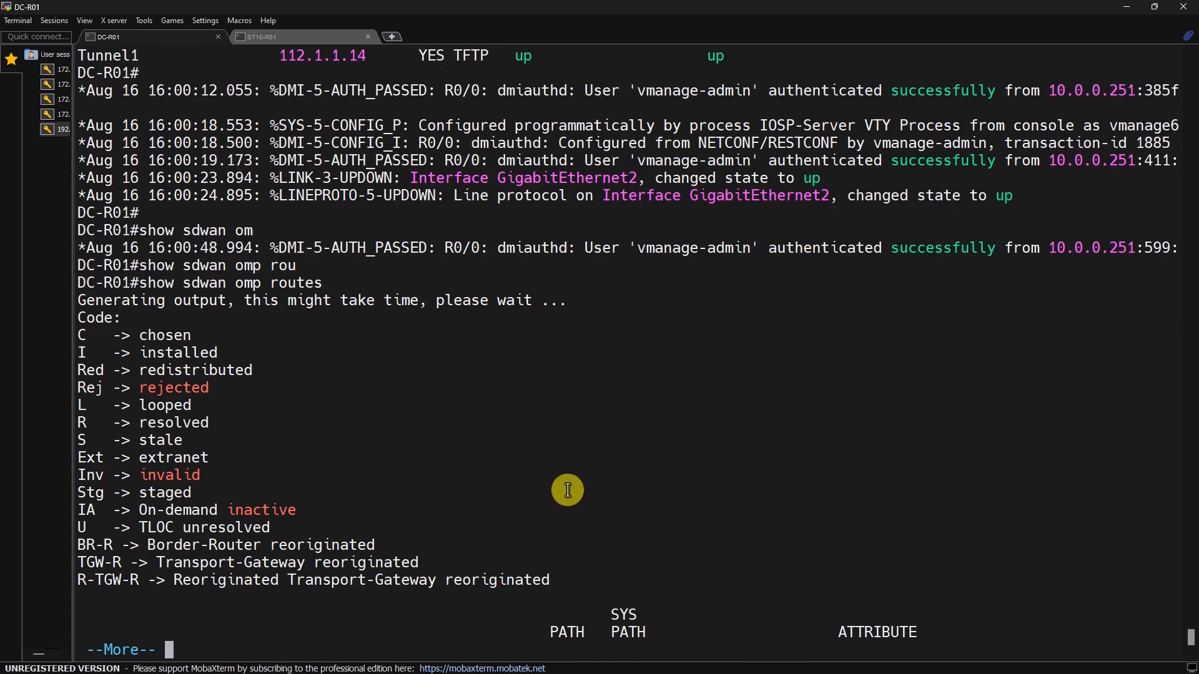
{"action": "key", "text": "space"}
Examine the VPN 1 route row: prefix 10.1.90.0/24, label 1003, and its colour
{"action": "triple_click", "coordinate": [284, 621]}
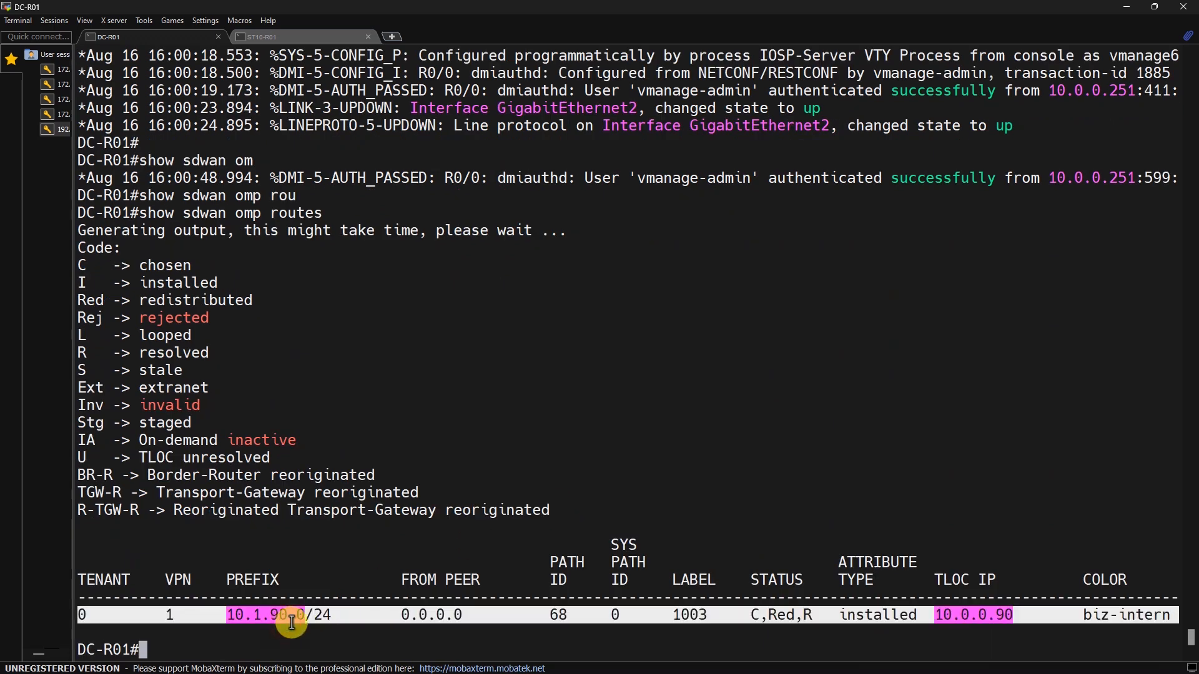
{"action": "left_click", "coordinate": [292, 622]}
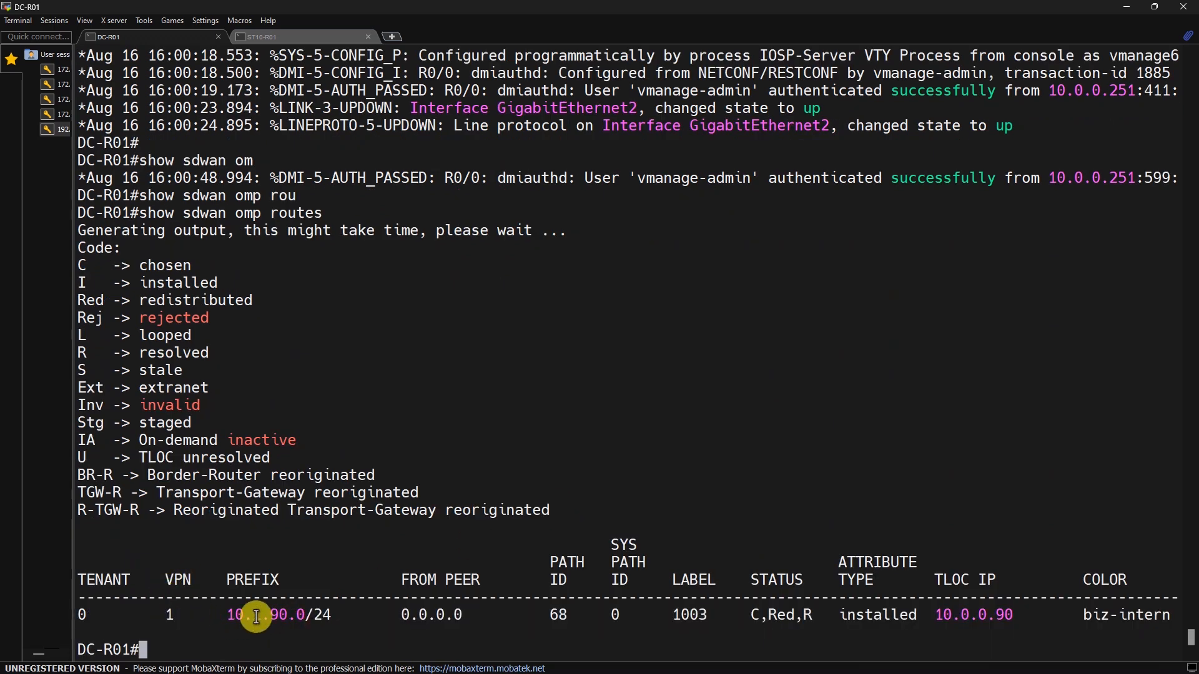
{"action": "left_click_drag", "start_coordinate": [227, 615], "coordinate": [331, 613]}
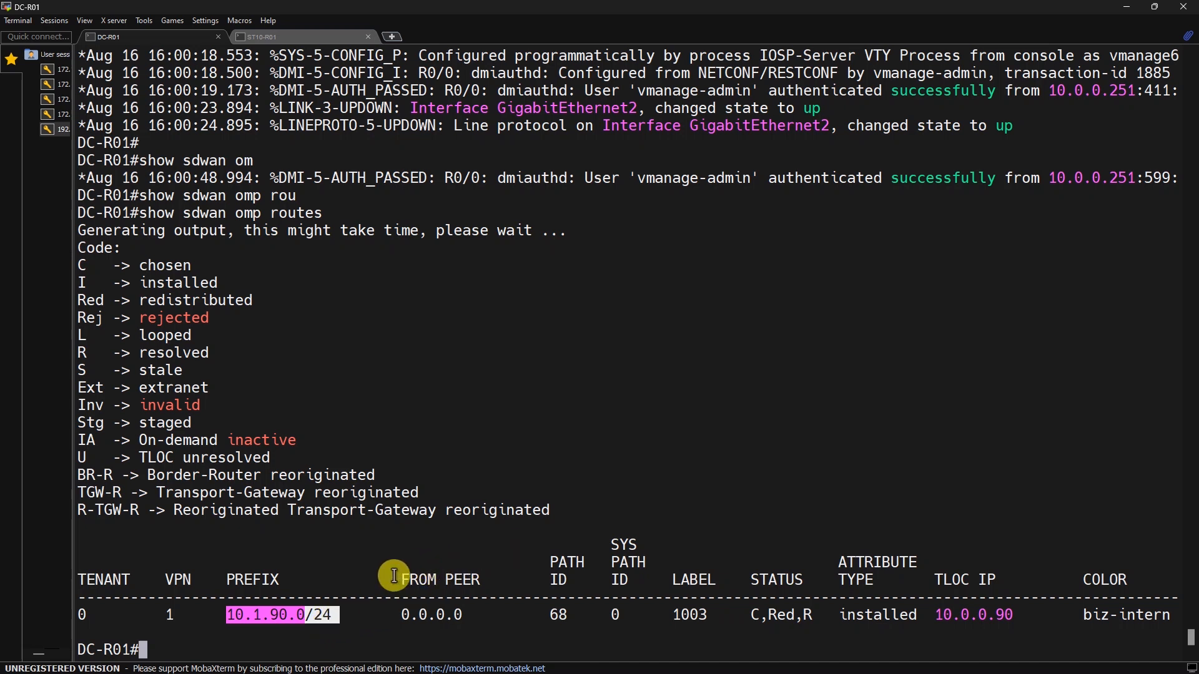
{"action": "left_click", "coordinate": [989, 622]}
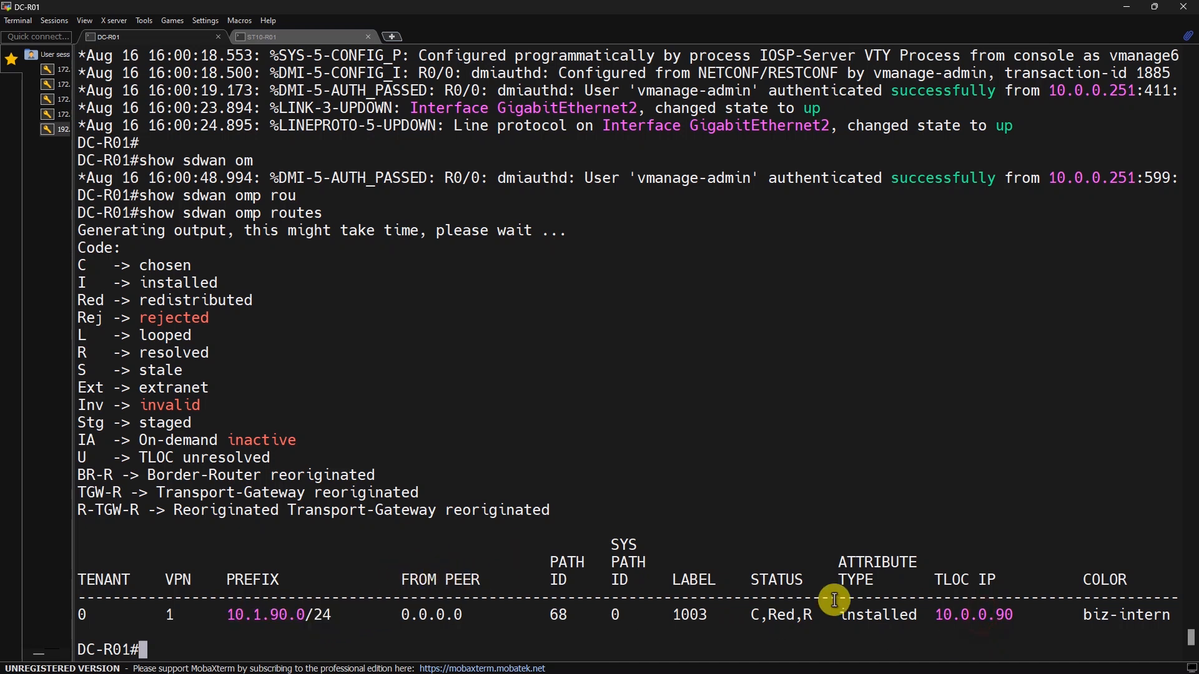
{"action": "double_click", "coordinate": [690, 615]}
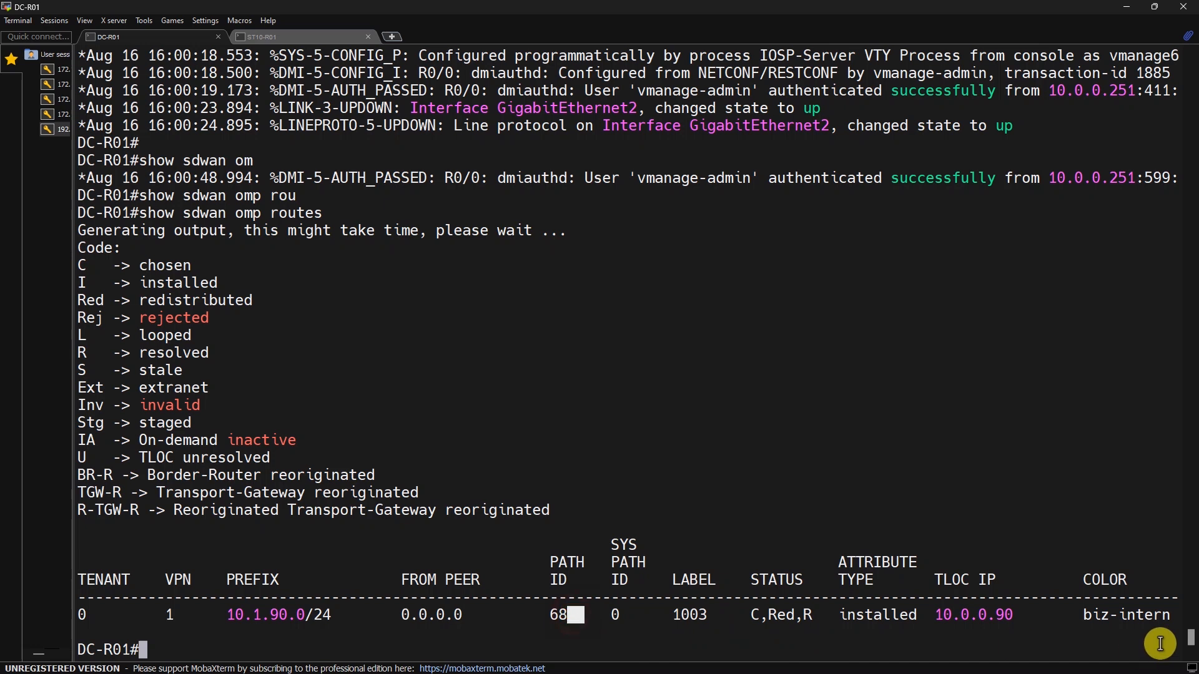
{"action": "double_click", "coordinate": [1127, 615]}
{"action": "left_click", "coordinate": [775, 492]}
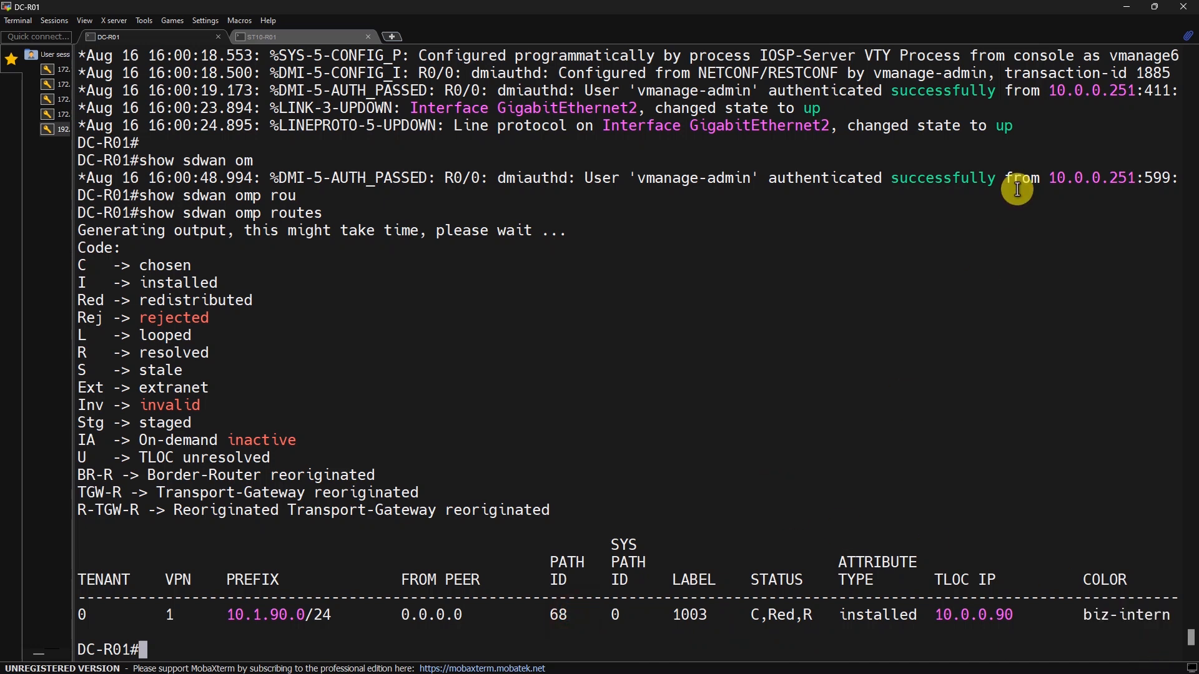